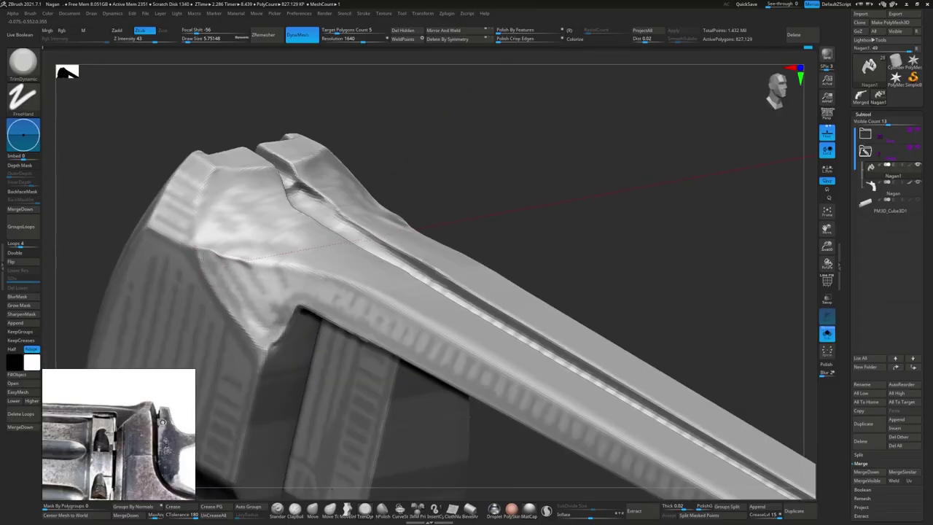
- Reshape the grooved strip's joint with the post using Move Topological and TrimDynamic
{"action": "right_click_drag", "start_coordinate": [260, 350], "coordinate": [233, 255]}
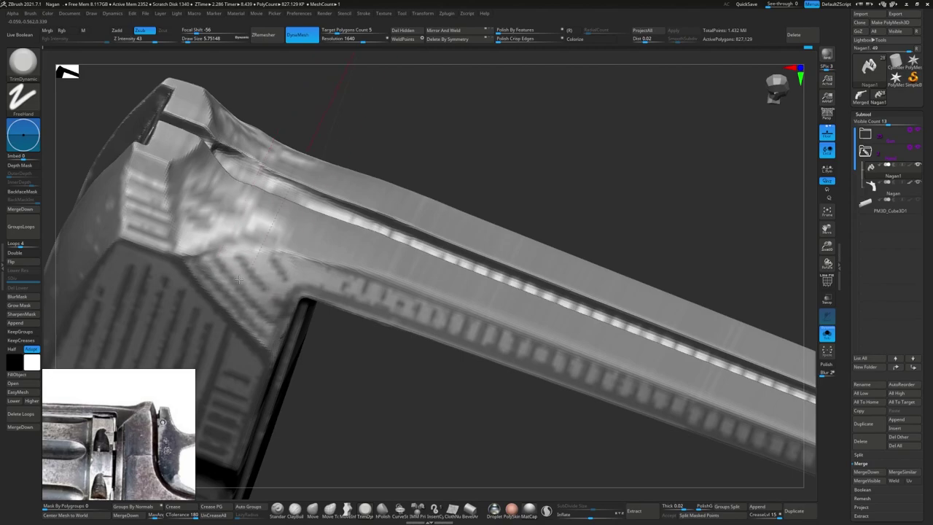
{"action": "mouse_move", "coordinate": [246, 295]}
{"action": "right_mouse_down"}
{"action": "mouse_move", "coordinate": [312, 260]}
{"action": "mouse_move", "coordinate": [767, 218]}
{"action": "right_mouse_up"}
{"action": "mouse_move", "coordinate": [452, 233]}
{"action": "right_mouse_down"}
{"action": "mouse_move", "coordinate": [404, 222]}
{"action": "mouse_move", "coordinate": [443, 215]}
{"action": "mouse_move", "coordinate": [420, 219]}
{"action": "mouse_move", "coordinate": [392, 202]}
{"action": "right_mouse_up"}
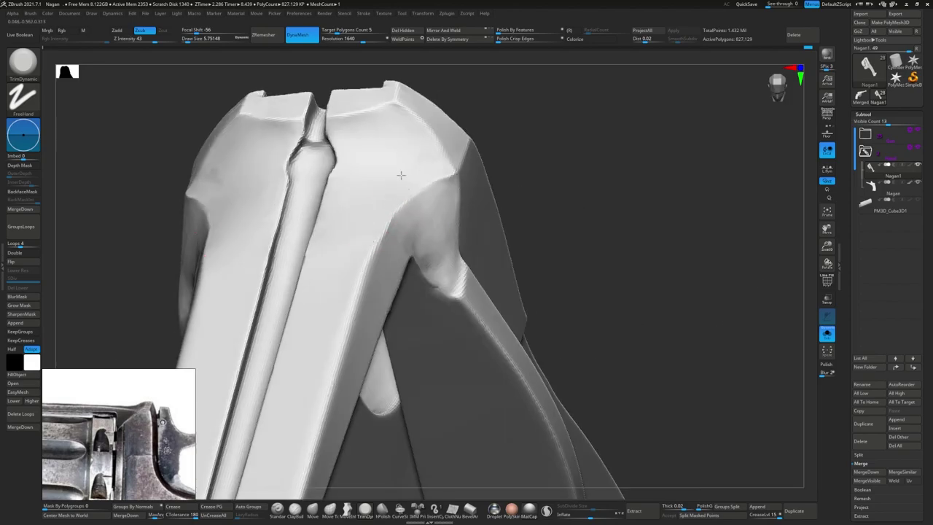
{"action": "right_click_drag", "start_coordinate": [233, 194], "coordinate": [393, 239]}
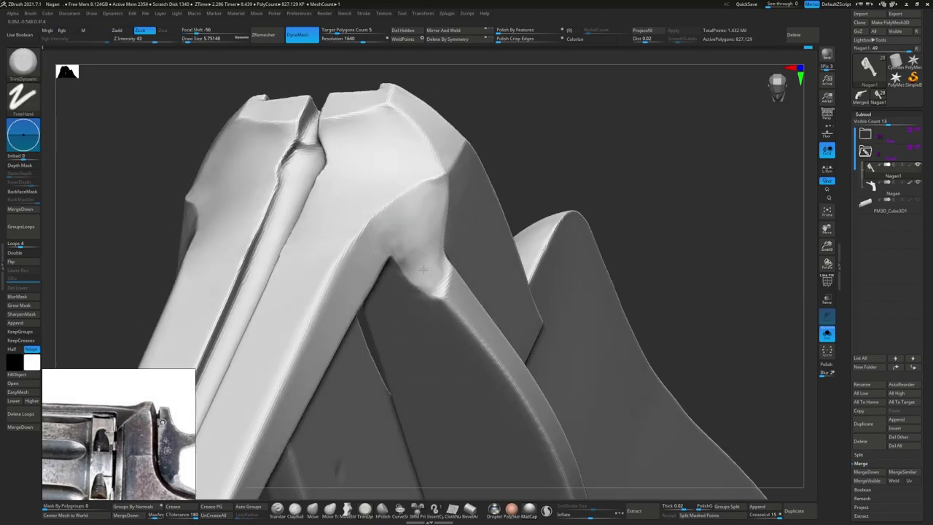
{"action": "right_click_drag", "start_coordinate": [423, 269], "coordinate": [437, 263]}
{"action": "key", "text": "b"}
{"action": "key", "text": "m"}
{"action": "key", "text": "t"}
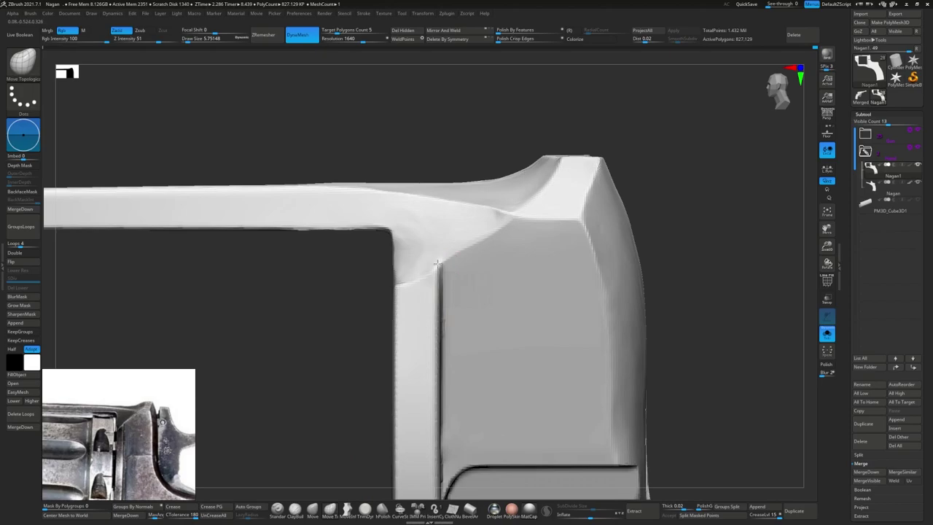
{"action": "key", "text": "b"}
{"action": "key", "text": "t"}
{"action": "key", "text": "d"}
- Smooth the joint from several angles, then reshape it further with Move Topological
{"action": "right_click_drag", "start_coordinate": [427, 293], "coordinate": [404, 277]}
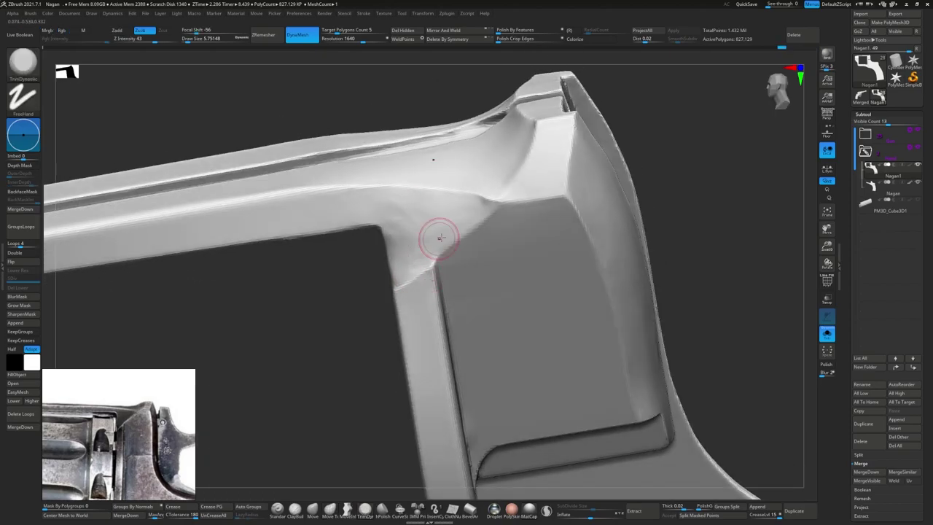
{"action": "mouse_move", "coordinate": [440, 237]}
{"action": "right_mouse_down"}
{"action": "mouse_move", "coordinate": [423, 245]}
{"action": "mouse_move", "coordinate": [429, 262]}
{"action": "mouse_move", "coordinate": [421, 281]}
{"action": "mouse_move", "coordinate": [395, 285]}
{"action": "mouse_move", "coordinate": [370, 268]}
{"action": "mouse_move", "coordinate": [374, 223]}
{"action": "mouse_move", "coordinate": [399, 273]}
{"action": "mouse_move", "coordinate": [421, 194]}
{"action": "right_mouse_up"}
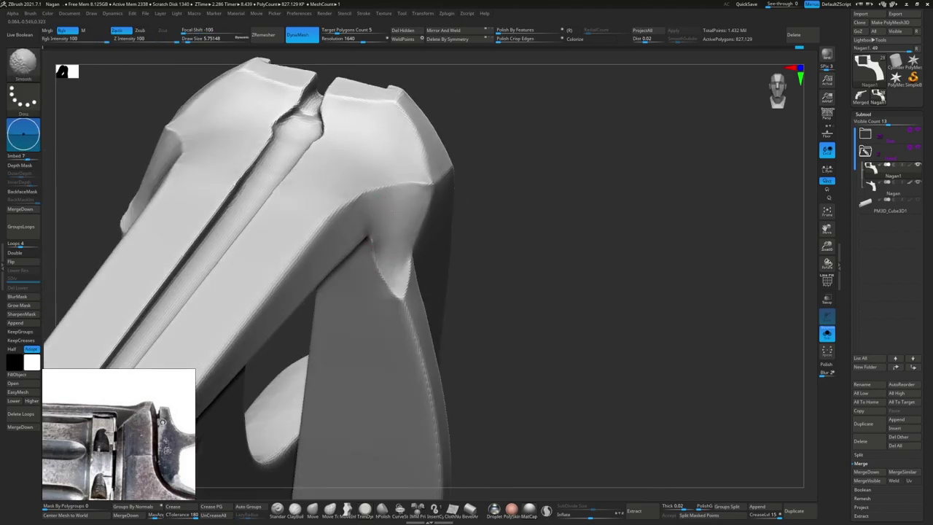
{"action": "key", "text": "s"}
{"action": "mouse_move", "coordinate": [386, 260]}
{"action": "right_mouse_down"}
{"action": "mouse_move", "coordinate": [376, 235]}
{"action": "mouse_move", "coordinate": [368, 243]}
{"action": "mouse_move", "coordinate": [339, 225]}
{"action": "mouse_move", "coordinate": [332, 206]}
{"action": "mouse_move", "coordinate": [414, 225]}
{"action": "mouse_move", "coordinate": [370, 300]}
{"action": "mouse_move", "coordinate": [375, 250]}
{"action": "mouse_move", "coordinate": [415, 190]}
{"action": "mouse_move", "coordinate": [396, 202]}
{"action": "right_mouse_up"}
{"action": "key", "text": "b"}
{"action": "key", "text": "m"}
{"action": "key", "text": "t"}
- Switch to hPolish with the Draw Size reduced to 8.42
{"action": "key", "text": "b"}
{"action": "key", "text": "h"}
{"action": "key", "text": "p"}
{"action": "key", "text": "s"}
{"action": "left_click", "coordinate": [390, 228]}
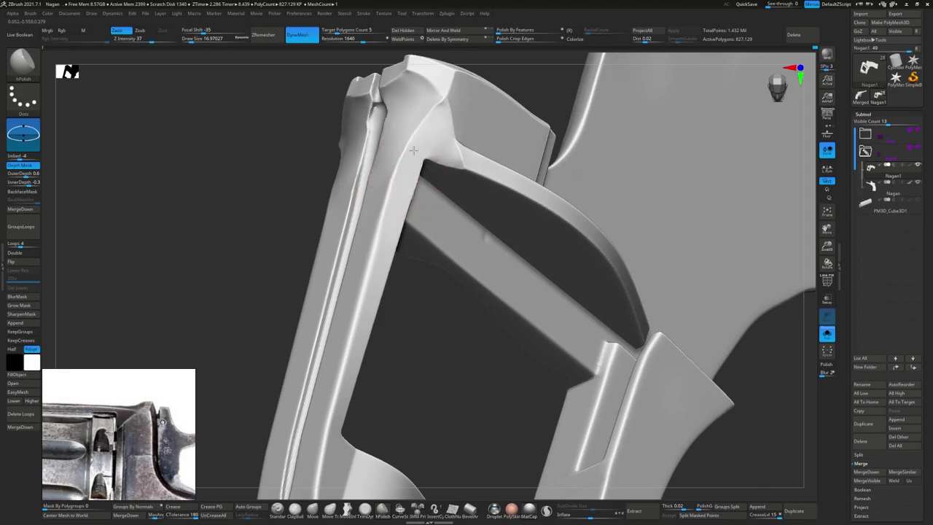
- Frame the part in a zoomed-in straight front view of the strip's lower end
{"action": "right_click_drag", "start_coordinate": [378, 254], "coordinate": [342, 313]}
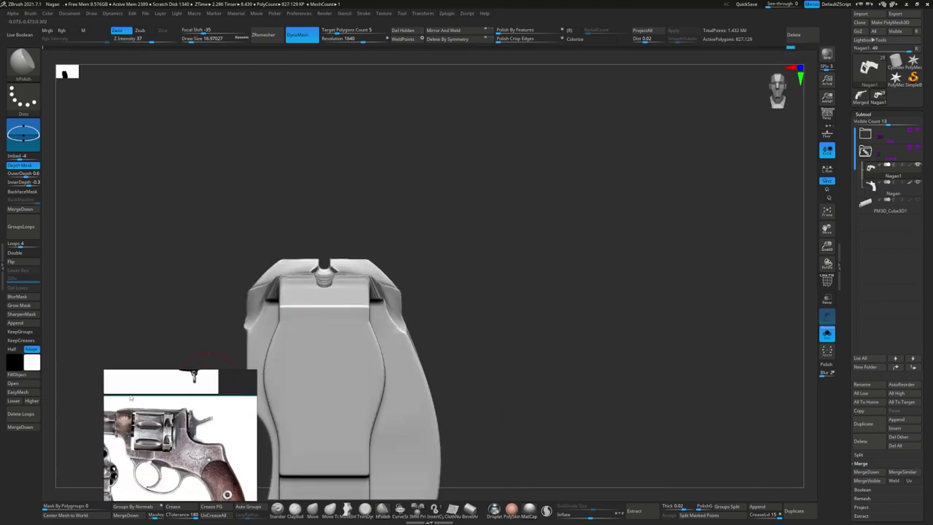
{"action": "scroll", "coordinate": [167, 442], "scroll_direction": "up", "scroll_amount": 2}
{"action": "scroll", "coordinate": [167, 442], "scroll_direction": "up", "scroll_amount": 3}
{"action": "scroll", "coordinate": [167, 443], "scroll_direction": "up", "scroll_amount": 2}
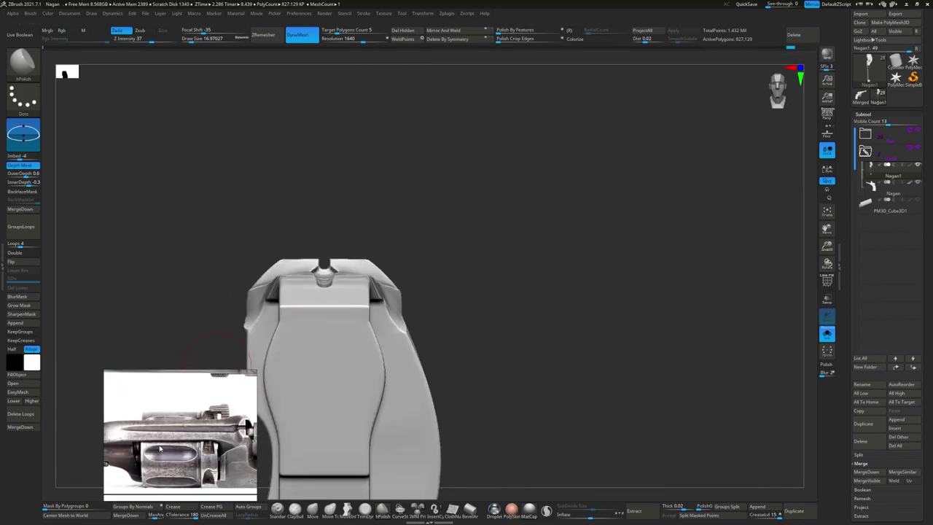
{"action": "scroll", "coordinate": [167, 442], "scroll_direction": "up", "scroll_amount": 2}
{"action": "mouse_move", "coordinate": [167, 443]}
{"action": "right_mouse_down"}
{"action": "mouse_move", "coordinate": [400, 323]}
{"action": "mouse_move", "coordinate": [364, 271]}
{"action": "right_mouse_up"}
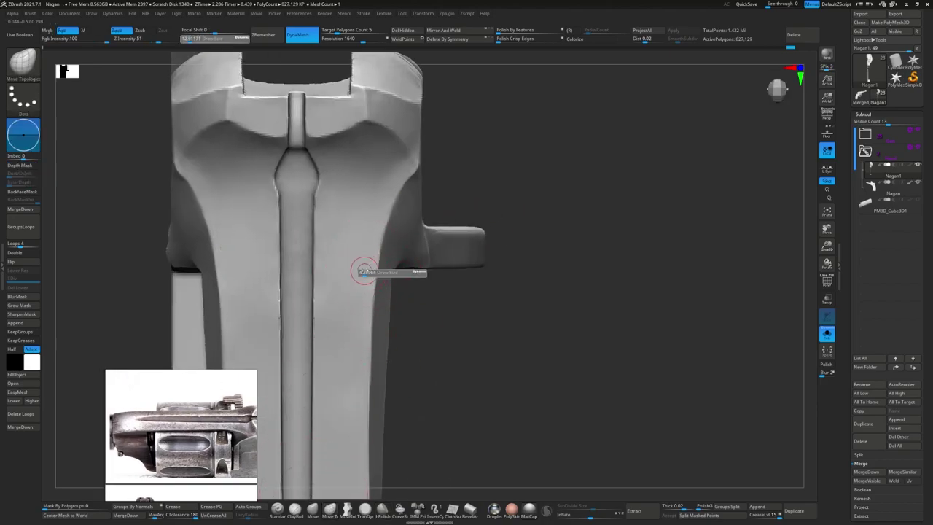
{"action": "right_click_drag", "start_coordinate": [402, 323], "coordinate": [393, 379]}
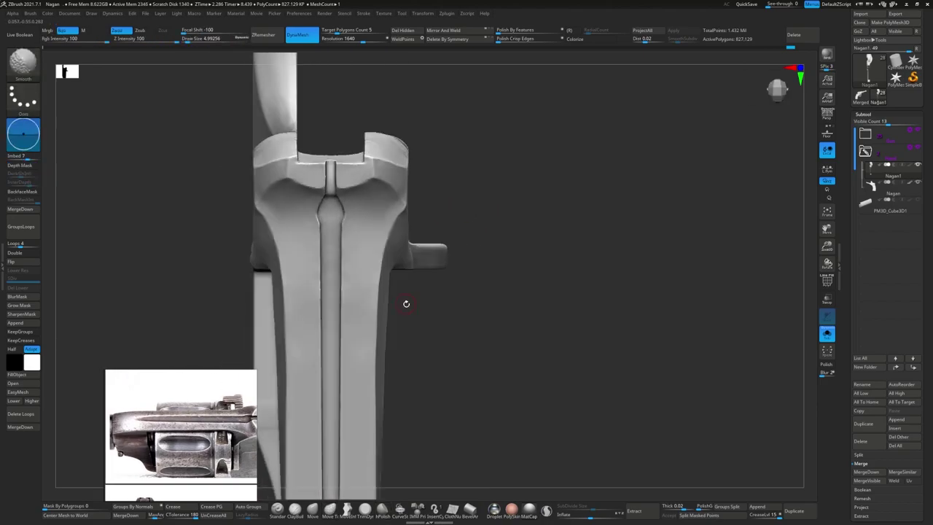
{"action": "right_click_drag", "start_coordinate": [406, 303], "coordinate": [394, 246]}
- Mask the upper frame and ClipCurve the grooved strip's lower end off straight
{"action": "right_click_drag", "start_coordinate": [422, 289], "coordinate": [362, 287]}
{"action": "mouse_move", "coordinate": [431, 358]}
{"action": "left_mouse_down", "text": "ctrl"}
{"action": "mouse_move", "coordinate": [287, 208]}
{"action": "mouse_move", "coordinate": [276, 241]}
{"action": "left_mouse_up", "text": "ctrl"}
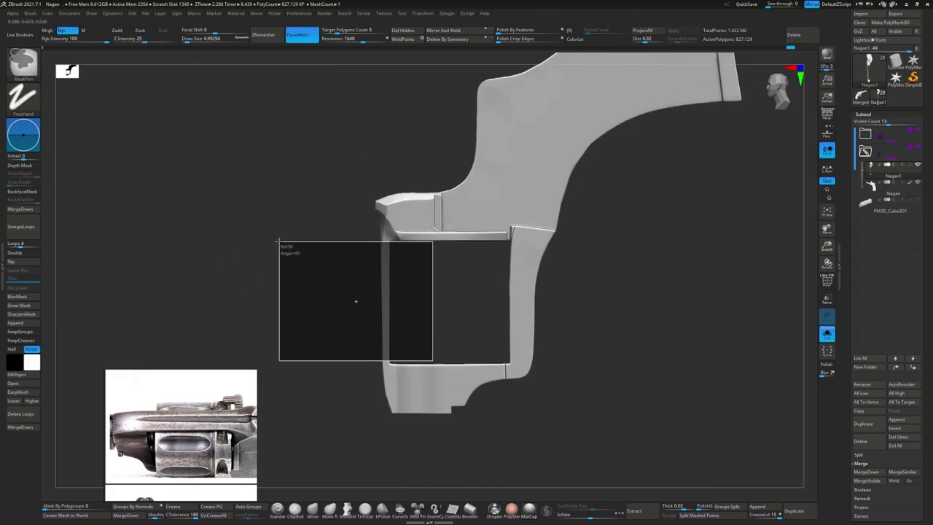
{"action": "mouse_move", "coordinate": [354, 302]}
{"action": "right_mouse_down"}
{"action": "mouse_move", "coordinate": [420, 286]}
{"action": "mouse_move", "coordinate": [440, 220]}
{"action": "right_mouse_up"}
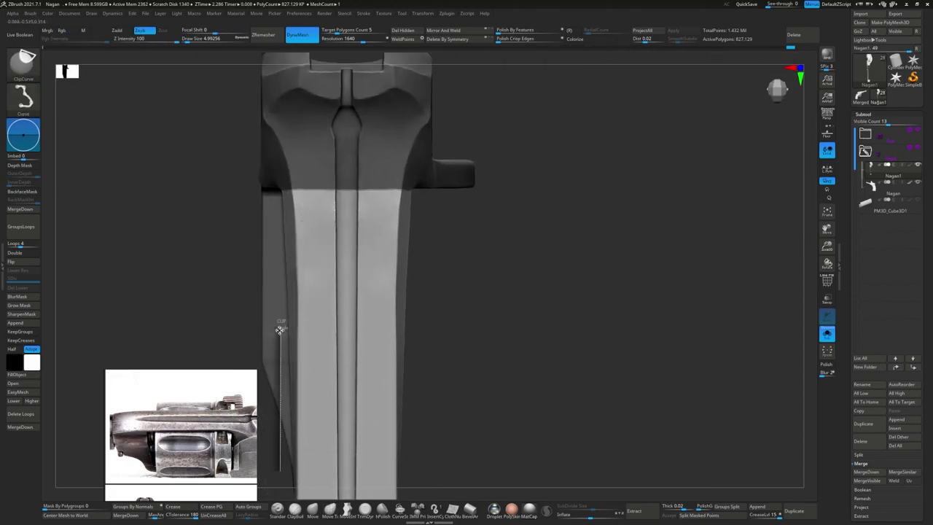
{"action": "left_click_drag", "start_coordinate": [295, 186], "coordinate": [295, 488], "text": "ctrl+shift"}
{"action": "mouse_move", "coordinate": [378, 243]}
{"action": "right_mouse_down"}
{"action": "mouse_move", "coordinate": [391, 233]}
{"action": "mouse_move", "coordinate": [466, 363]}
{"action": "mouse_move", "coordinate": [372, 317]}
{"action": "right_mouse_up"}
- Polish the slotted part's edges with hPolish, working close to the post
{"action": "key", "text": "b"}
{"action": "key", "text": "h"}
{"action": "key", "text": "p"}
{"action": "key", "text": "s"}
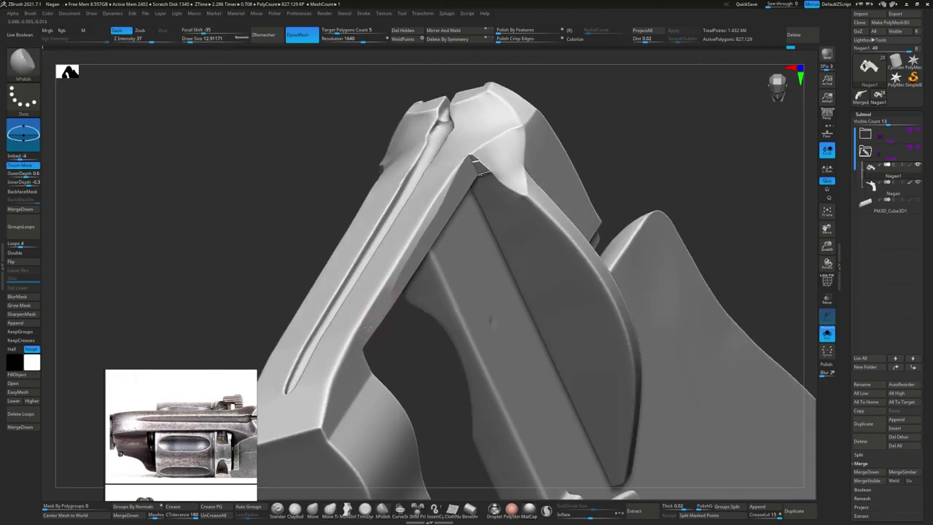
{"action": "mouse_move", "coordinate": [456, 184]}
{"action": "right_mouse_down"}
{"action": "mouse_move", "coordinate": [374, 333]}
{"action": "mouse_move", "coordinate": [343, 240]}
{"action": "mouse_move", "coordinate": [384, 176]}
{"action": "right_mouse_up"}
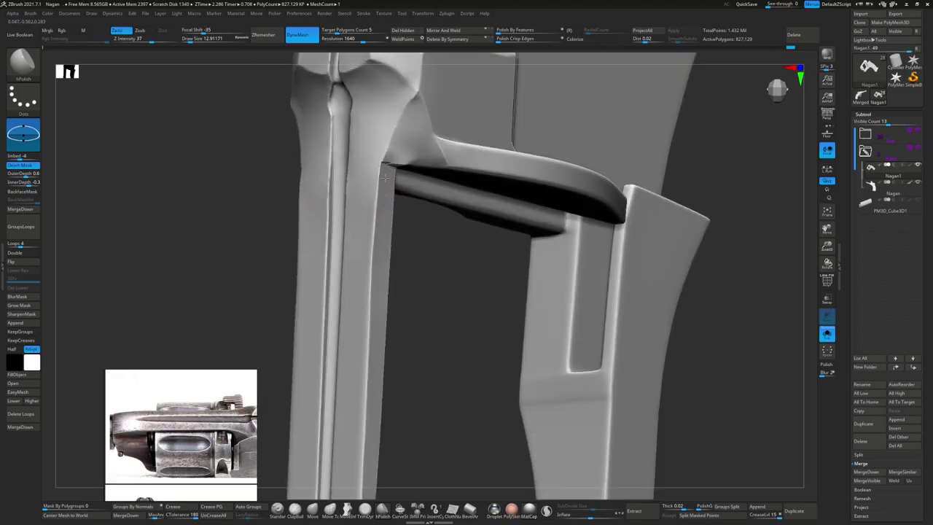
{"action": "mouse_move", "coordinate": [380, 258]}
{"action": "right_mouse_down"}
{"action": "mouse_move", "coordinate": [374, 270]}
{"action": "mouse_move", "coordinate": [332, 239]}
{"action": "mouse_move", "coordinate": [319, 273]}
{"action": "mouse_move", "coordinate": [376, 369]}
{"action": "mouse_move", "coordinate": [377, 262]}
{"action": "mouse_move", "coordinate": [377, 358]}
{"action": "mouse_move", "coordinate": [379, 279]}
{"action": "mouse_move", "coordinate": [354, 285]}
{"action": "right_mouse_up"}
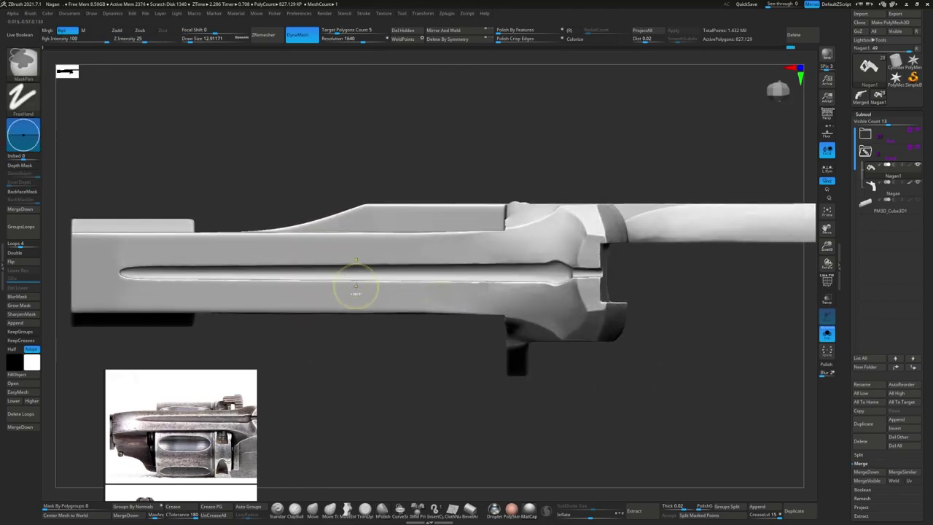
- Invert the mask, remask the frame and clip the strip's overhanging end flush
{"action": "left_click", "coordinate": [382, 373], "text": "ctrl"}
{"action": "left_click_drag", "start_coordinate": [323, 357], "coordinate": [63, 187], "text": "ctrl"}
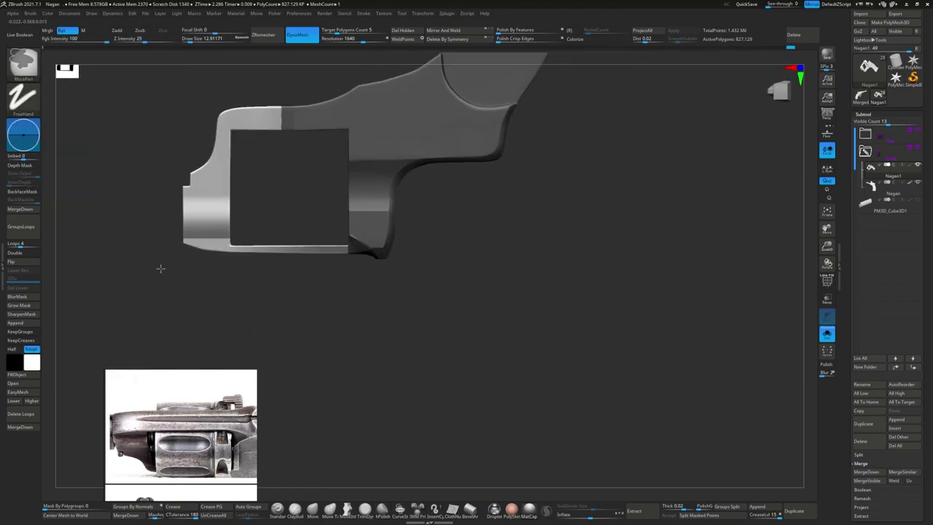
{"action": "left_click_drag", "start_coordinate": [117, 144], "coordinate": [329, 311], "text": "ctrl"}
{"action": "mouse_move", "coordinate": [330, 312]}
{"action": "right_mouse_down"}
{"action": "mouse_move", "coordinate": [308, 265]}
{"action": "mouse_move", "coordinate": [389, 211]}
{"action": "right_mouse_up"}
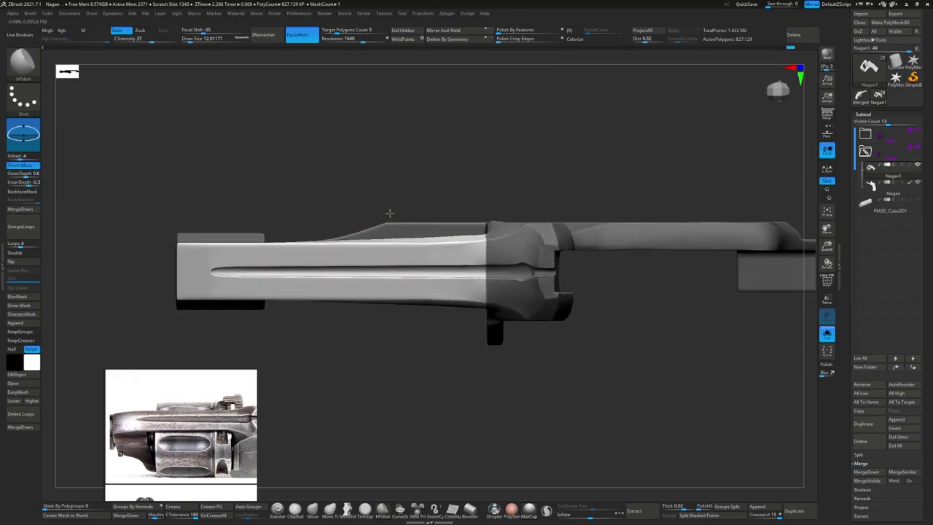
{"action": "left_click_drag", "start_coordinate": [139, 253], "coordinate": [635, 242], "text": "ctrl+shift"}
{"action": "mouse_move", "coordinate": [589, 316]}
{"action": "right_mouse_down"}
{"action": "mouse_move", "coordinate": [567, 229]}
{"action": "mouse_move", "coordinate": [386, 245]}
{"action": "mouse_move", "coordinate": [494, 375]}
{"action": "mouse_move", "coordinate": [523, 280]}
{"action": "right_mouse_up"}
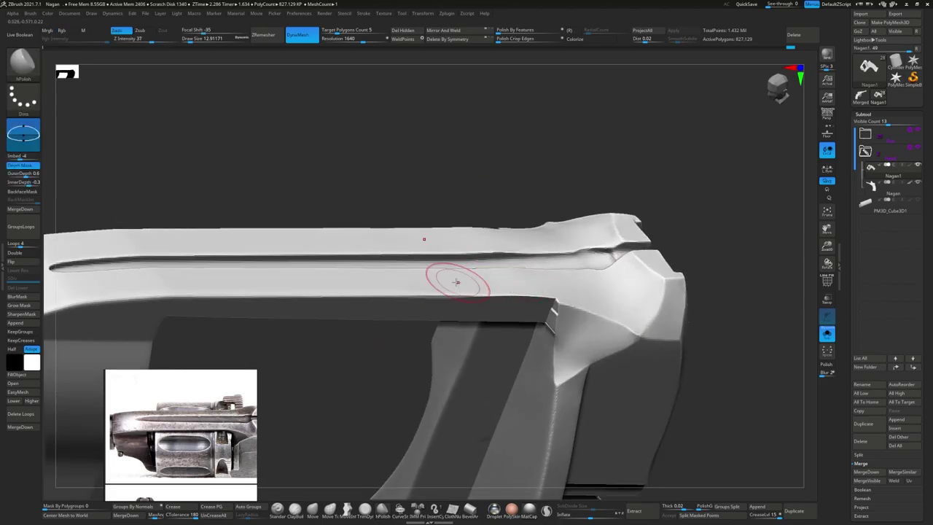
{"action": "mouse_move", "coordinate": [342, 277]}
{"action": "right_mouse_down"}
{"action": "mouse_move", "coordinate": [286, 268]}
{"action": "mouse_move", "coordinate": [474, 327]}
{"action": "mouse_move", "coordinate": [461, 293]}
{"action": "mouse_move", "coordinate": [427, 350]}
{"action": "mouse_move", "coordinate": [477, 255]}
{"action": "right_mouse_up"}
- Save the project as Nagan.zpr
{"action": "key", "text": "ctrl+s"}
{"action": "key", "text": "Return"}
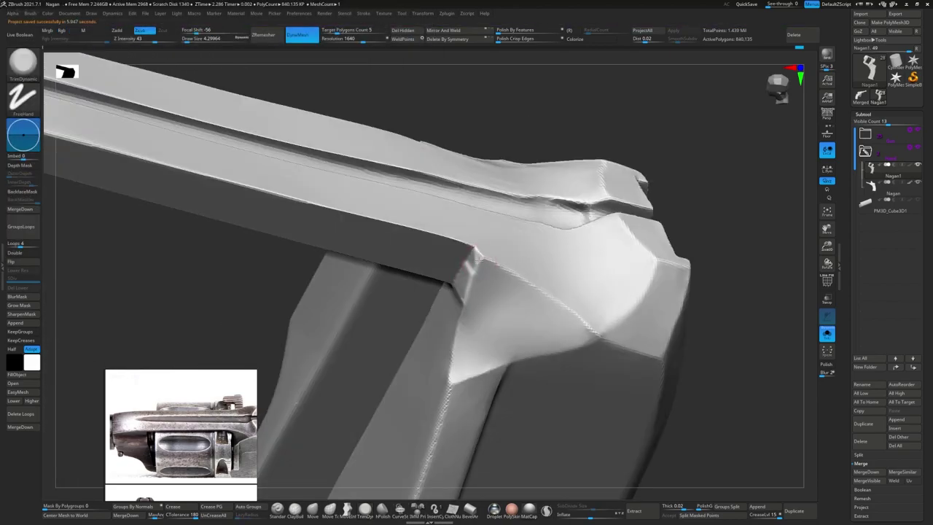
{"action": "mouse_move", "coordinate": [463, 322]}
{"action": "right_mouse_down"}
{"action": "mouse_move", "coordinate": [474, 281]}
{"action": "mouse_move", "coordinate": [455, 300]}
{"action": "right_mouse_up"}
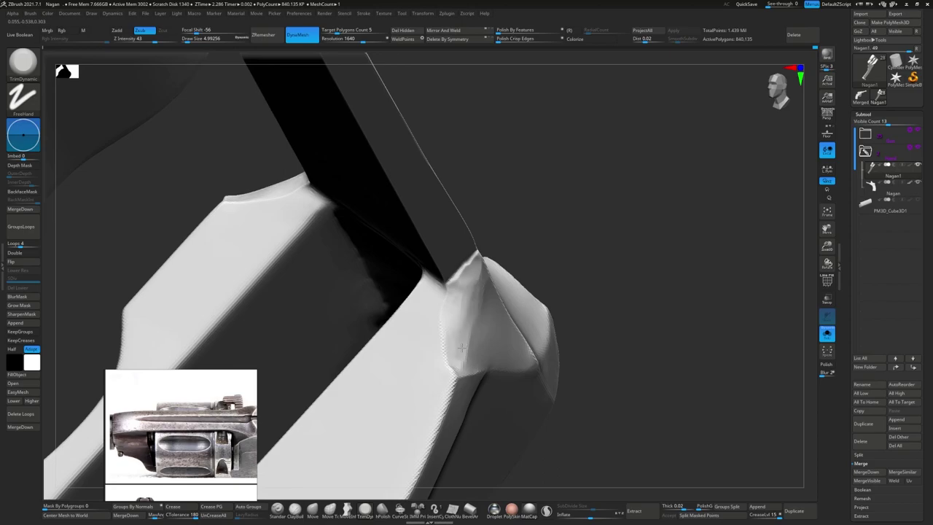
- Build up the inner corner beneath the top strap with ClayBuildup
{"action": "mouse_move", "coordinate": [462, 347]}
{"action": "right_mouse_down"}
{"action": "mouse_move", "coordinate": [473, 325]}
{"action": "mouse_move", "coordinate": [470, 276]}
{"action": "right_mouse_up"}
{"action": "key", "text": "b"}
{"action": "key", "text": "c"}
{"action": "key", "text": "b"}
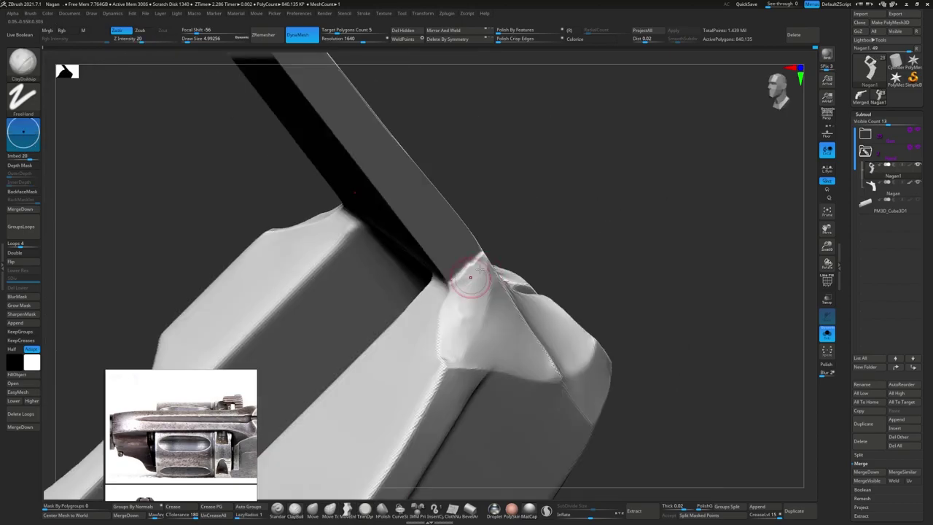
{"action": "right_click_drag", "start_coordinate": [498, 331], "coordinate": [534, 349]}
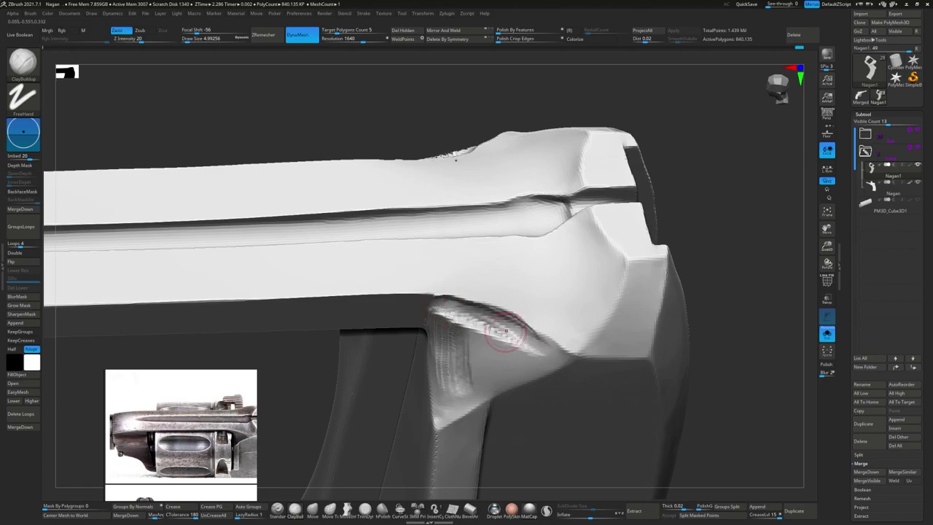
{"action": "right_click_drag", "start_coordinate": [472, 315], "coordinate": [507, 319]}
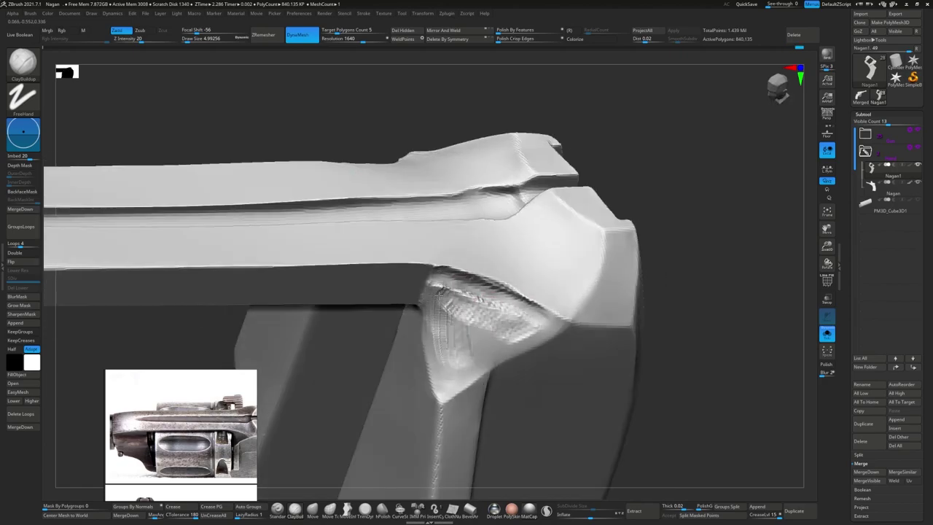
{"action": "right_click_drag", "start_coordinate": [440, 291], "coordinate": [503, 320]}
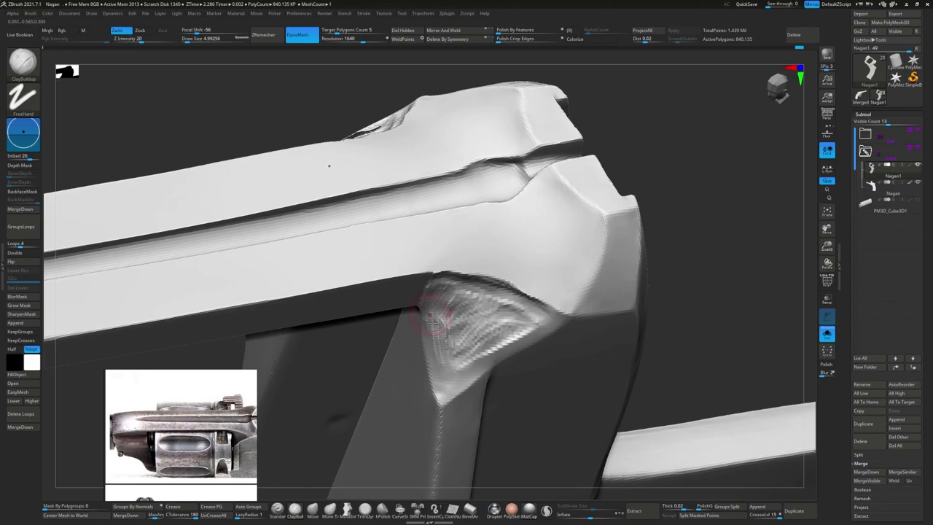
{"action": "right_click_drag", "start_coordinate": [430, 318], "coordinate": [434, 342]}
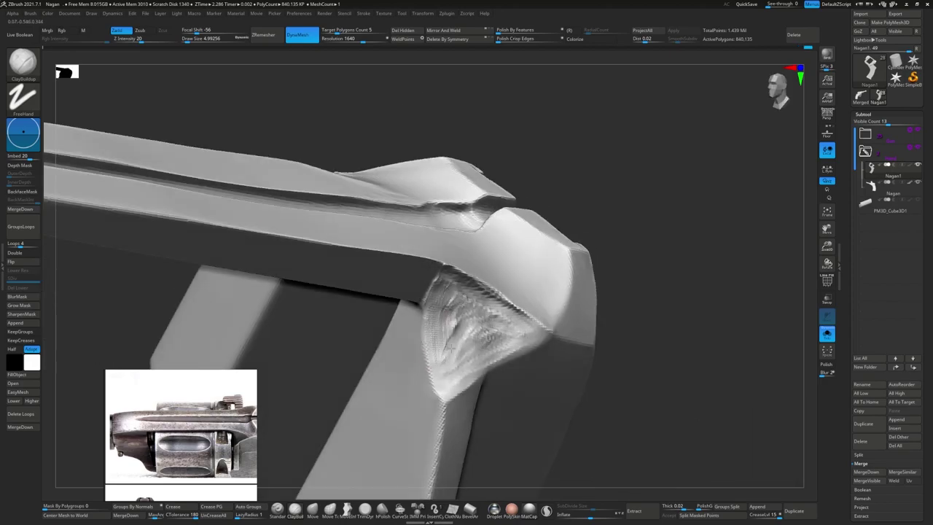
{"action": "right_click_drag", "start_coordinate": [434, 309], "coordinate": [500, 326]}
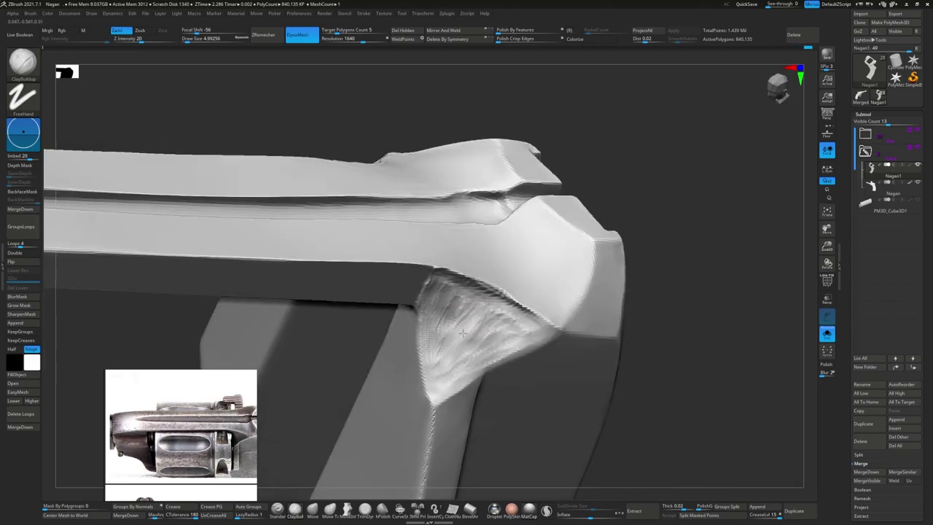
{"action": "right_click_drag", "start_coordinate": [444, 303], "coordinate": [509, 315]}
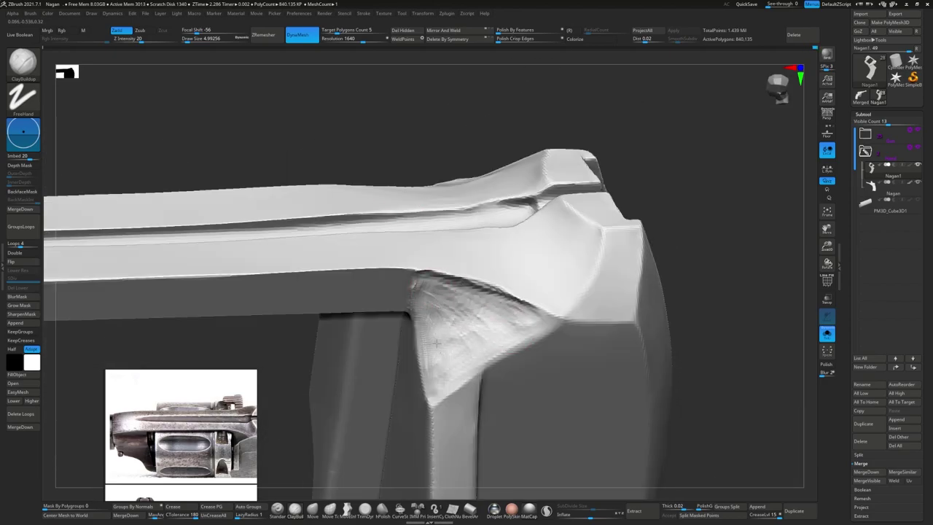
{"action": "mouse_move", "coordinate": [436, 342]}
{"action": "right_mouse_down"}
{"action": "mouse_move", "coordinate": [458, 324]}
{"action": "mouse_move", "coordinate": [451, 297]}
{"action": "mouse_move", "coordinate": [495, 312]}
{"action": "mouse_move", "coordinate": [443, 339]}
{"action": "mouse_move", "coordinate": [408, 387]}
{"action": "mouse_move", "coordinate": [426, 364]}
{"action": "mouse_move", "coordinate": [369, 340]}
{"action": "mouse_move", "coordinate": [417, 315]}
{"action": "right_mouse_up"}
- Flatten the built-up corner into a bevel with TrimDynamic
{"action": "key", "text": "b"}
{"action": "key", "text": "t"}
{"action": "key", "text": "d"}
{"action": "key", "text": "ctrl"}
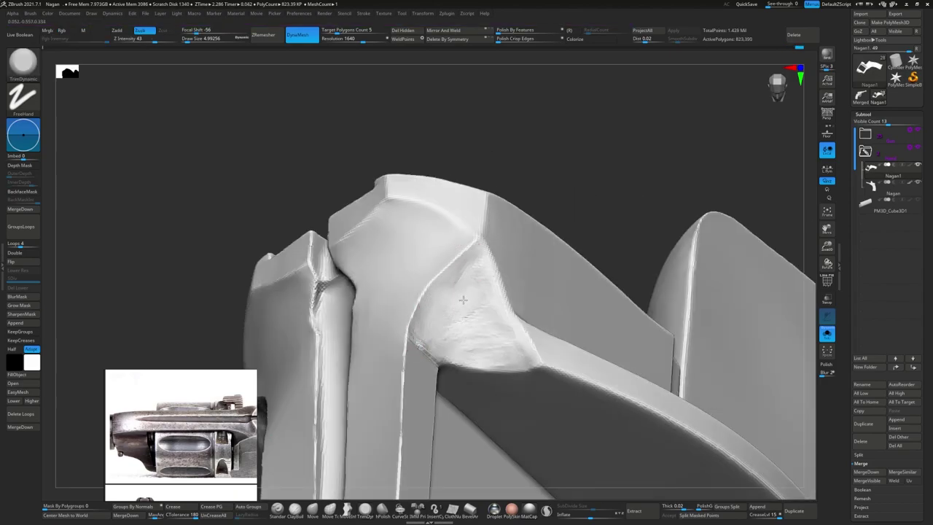
- Flatten the block-to-strip corner into a sloped bevel with TrimDynamic and Smooth
{"action": "mouse_move", "coordinate": [472, 276]}
{"action": "right_mouse_down"}
{"action": "mouse_move", "coordinate": [466, 323]}
{"action": "mouse_move", "coordinate": [502, 336]}
{"action": "right_mouse_up"}
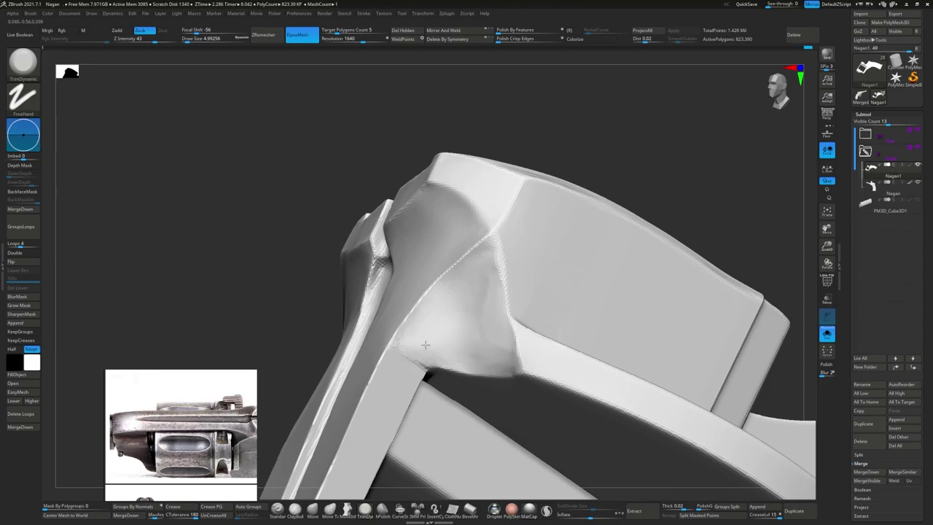
{"action": "mouse_move", "coordinate": [425, 344]}
{"action": "right_mouse_down"}
{"action": "mouse_move", "coordinate": [419, 318]}
{"action": "mouse_move", "coordinate": [416, 354]}
{"action": "mouse_move", "coordinate": [401, 374]}
{"action": "mouse_move", "coordinate": [416, 350]}
{"action": "mouse_move", "coordinate": [497, 352]}
{"action": "mouse_move", "coordinate": [474, 342]}
{"action": "mouse_move", "coordinate": [517, 305]}
{"action": "right_mouse_up"}
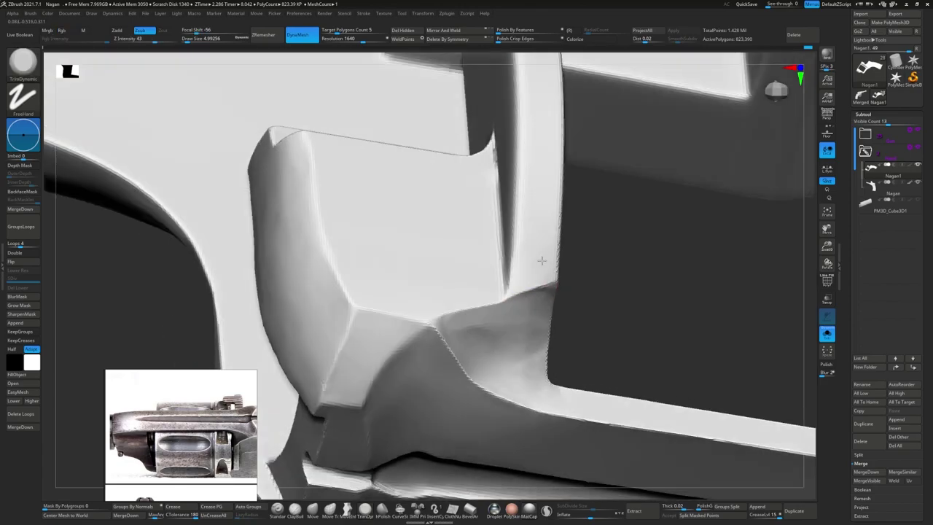
{"action": "right_click_drag", "start_coordinate": [457, 321], "coordinate": [445, 334]}
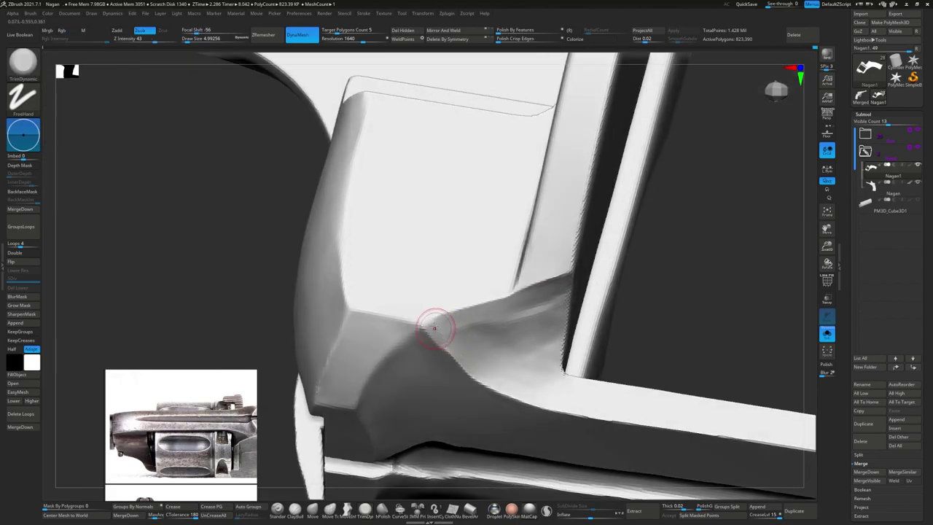
{"action": "mouse_move", "coordinate": [532, 329]}
{"action": "right_mouse_down"}
{"action": "mouse_move", "coordinate": [474, 318]}
{"action": "mouse_move", "coordinate": [437, 327]}
{"action": "right_mouse_up"}
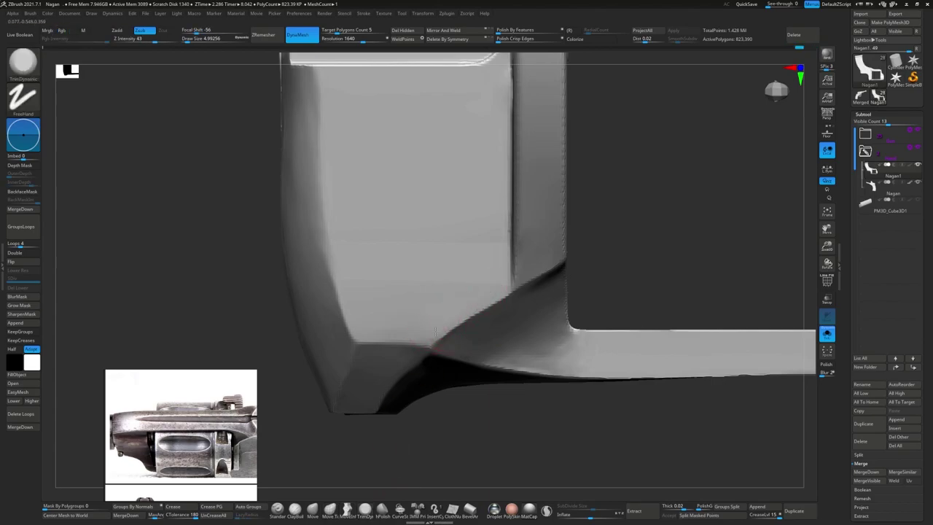
{"action": "mouse_move", "coordinate": [467, 342]}
{"action": "right_mouse_down"}
{"action": "mouse_move", "coordinate": [474, 328]}
{"action": "mouse_move", "coordinate": [340, 315]}
{"action": "mouse_move", "coordinate": [439, 358]}
{"action": "right_mouse_up"}
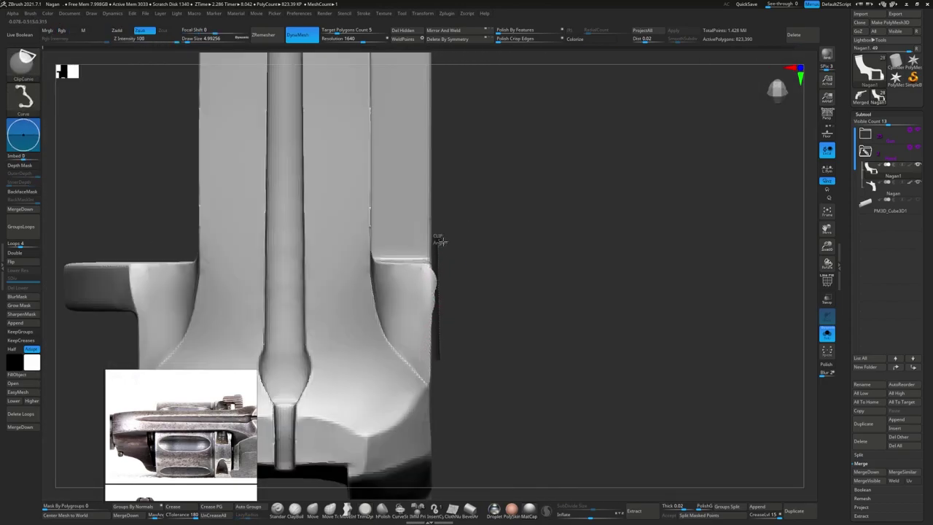
- Cut the block's protruding side off along a vertical ClipCurve line
{"action": "left_click_drag", "start_coordinate": [440, 241], "coordinate": [475, 250], "text": "ctrl+shift"}
{"action": "left_click_drag", "start_coordinate": [461, 371], "coordinate": [461, 241], "text": "ctrl+shift"}
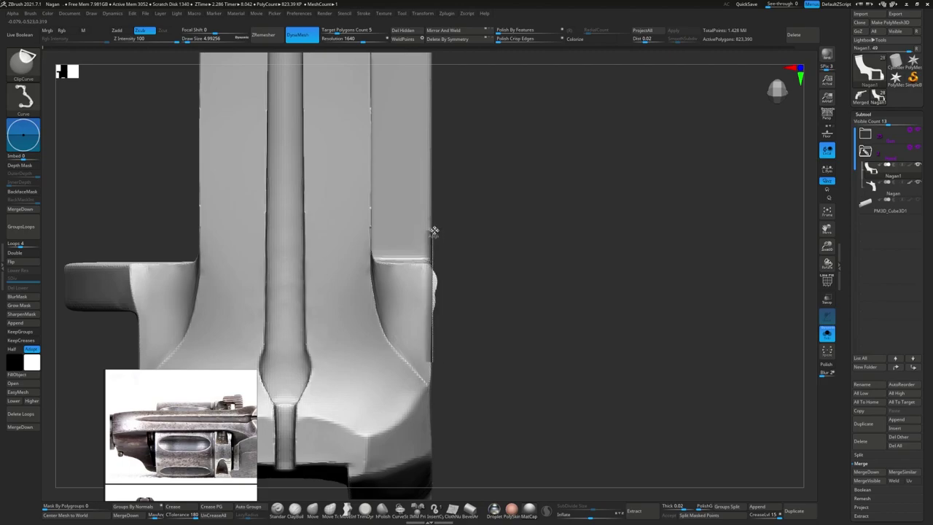
{"action": "mouse_move", "coordinate": [435, 229]}
{"action": "right_mouse_down"}
{"action": "mouse_move", "coordinate": [443, 315]}
{"action": "mouse_move", "coordinate": [426, 326]}
{"action": "mouse_move", "coordinate": [432, 312]}
{"action": "mouse_move", "coordinate": [473, 314]}
{"action": "mouse_move", "coordinate": [423, 333]}
{"action": "mouse_move", "coordinate": [439, 294]}
{"action": "mouse_move", "coordinate": [423, 343]}
{"action": "mouse_move", "coordinate": [403, 284]}
{"action": "mouse_move", "coordinate": [452, 281]}
{"action": "mouse_move", "coordinate": [437, 302]}
{"action": "mouse_move", "coordinate": [408, 291]}
{"action": "mouse_move", "coordinate": [389, 264]}
{"action": "mouse_move", "coordinate": [382, 315]}
{"action": "mouse_move", "coordinate": [335, 322]}
{"action": "right_mouse_up"}
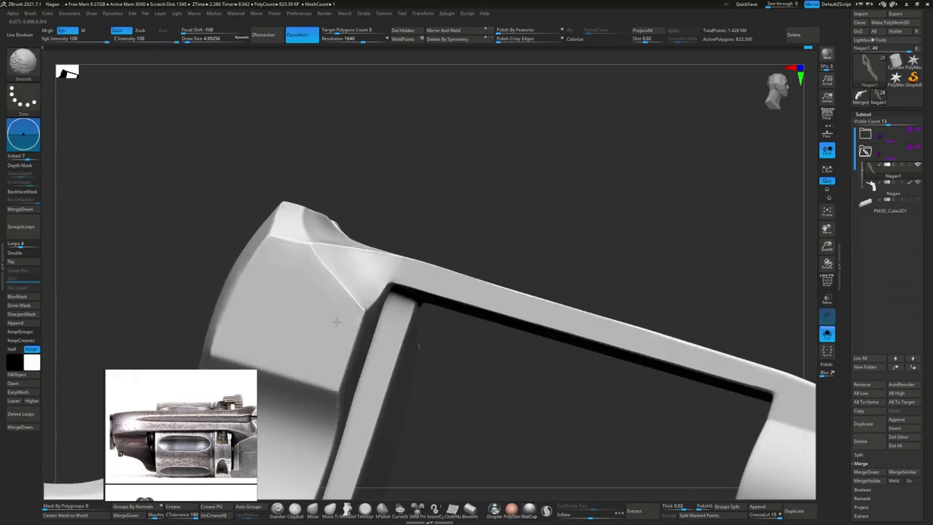
- Reshape the front block's end faces with Move Topological and hPolish
{"action": "mouse_move", "coordinate": [285, 255]}
{"action": "right_mouse_down", "text": "shift"}
{"action": "mouse_move", "coordinate": [398, 304]}
{"action": "mouse_move", "coordinate": [455, 280]}
{"action": "mouse_move", "coordinate": [450, 327]}
{"action": "mouse_move", "coordinate": [423, 281]}
{"action": "mouse_move", "coordinate": [427, 349]}
{"action": "mouse_move", "coordinate": [389, 386]}
{"action": "mouse_move", "coordinate": [437, 346]}
{"action": "mouse_move", "coordinate": [429, 328]}
{"action": "mouse_move", "coordinate": [507, 332]}
{"action": "right_mouse_up", "text": "shift"}
{"action": "key", "text": "s"}
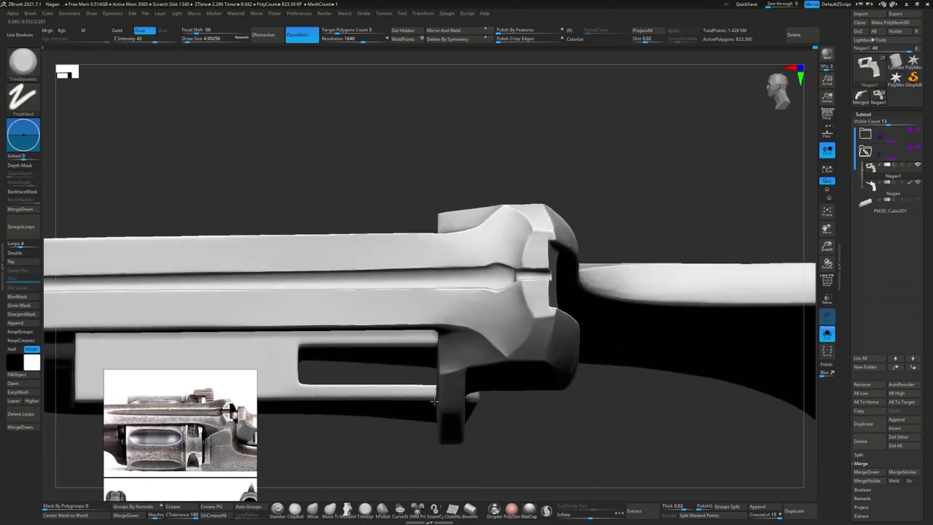
{"action": "key", "text": "b"}
{"action": "key", "text": "m"}
{"action": "key", "text": "t"}
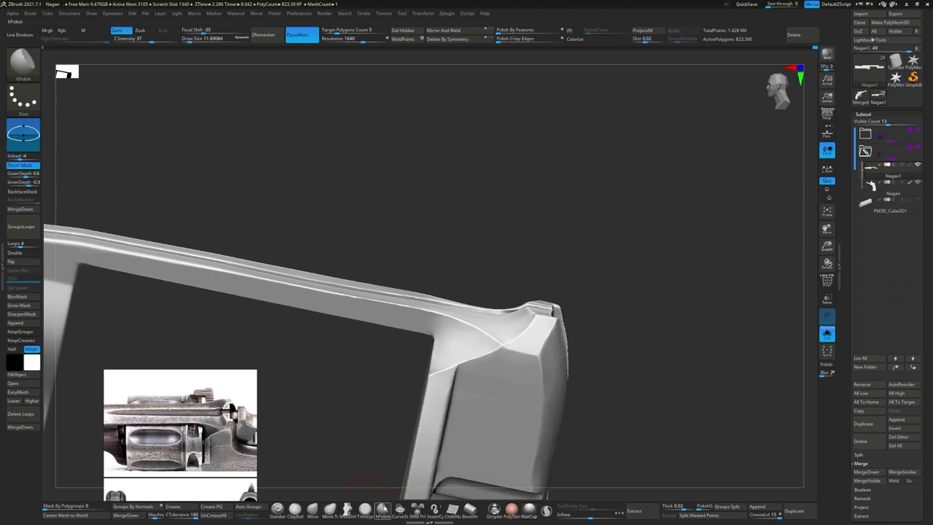
{"action": "mouse_move", "coordinate": [465, 324]}
{"action": "right_mouse_down"}
{"action": "mouse_move", "coordinate": [451, 350]}
{"action": "mouse_move", "coordinate": [266, 395]}
{"action": "right_mouse_up"}
{"action": "key", "text": "b"}
{"action": "key", "text": "h"}
{"action": "key", "text": "p"}
- Refine the end faces from a flat side view with Move Topological and TrimDynamic
{"action": "scroll", "coordinate": [231, 414], "scroll_direction": "down", "scroll_amount": 2}
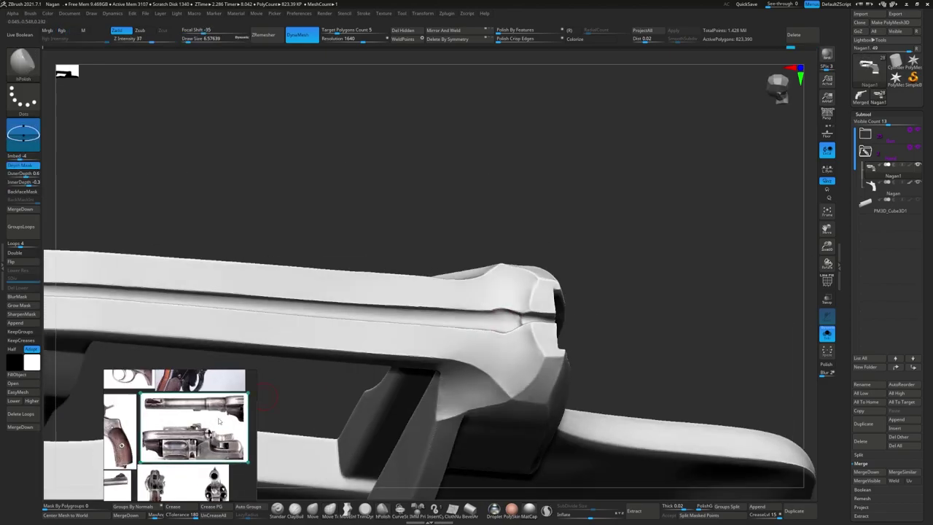
{"action": "scroll", "coordinate": [183, 443], "scroll_direction": "up", "scroll_amount": 3}
{"action": "scroll", "coordinate": [183, 443], "scroll_direction": "up", "scroll_amount": 3}
{"action": "mouse_move", "coordinate": [420, 202]}
{"action": "right_mouse_down", "text": "shift"}
{"action": "mouse_move", "coordinate": [482, 309]}
{"action": "mouse_move", "coordinate": [469, 337]}
{"action": "right_mouse_up", "text": "shift"}
{"action": "key", "text": "b"}
{"action": "key", "text": "m"}
{"action": "key", "text": "t"}
{"action": "key", "text": "b"}
{"action": "key", "text": "t"}
{"action": "key", "text": "d"}
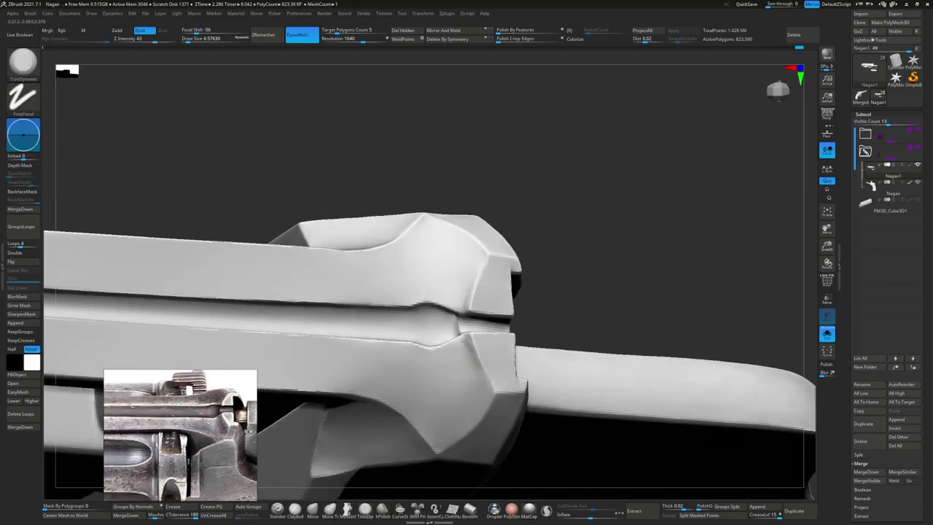
- Mask the block's upper and lower end faces, invert and clear, then trim them flat
{"action": "left_click", "coordinate": [22, 164]}
{"action": "left_click_drag", "start_coordinate": [484, 288], "coordinate": [492, 356], "text": "ctrl"}
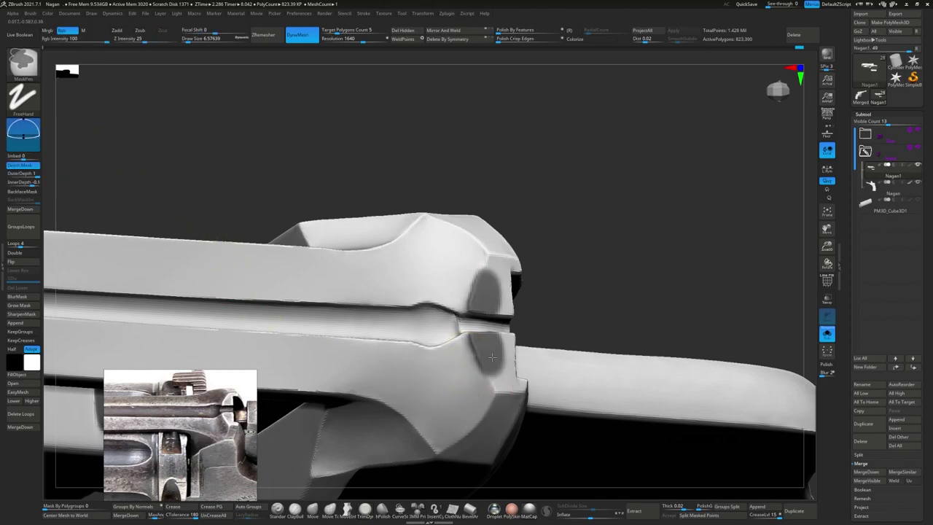
{"action": "left_click_drag", "start_coordinate": [486, 284], "coordinate": [503, 371], "text": "ctrl"}
{"action": "left_click", "coordinate": [548, 300], "text": "ctrl"}
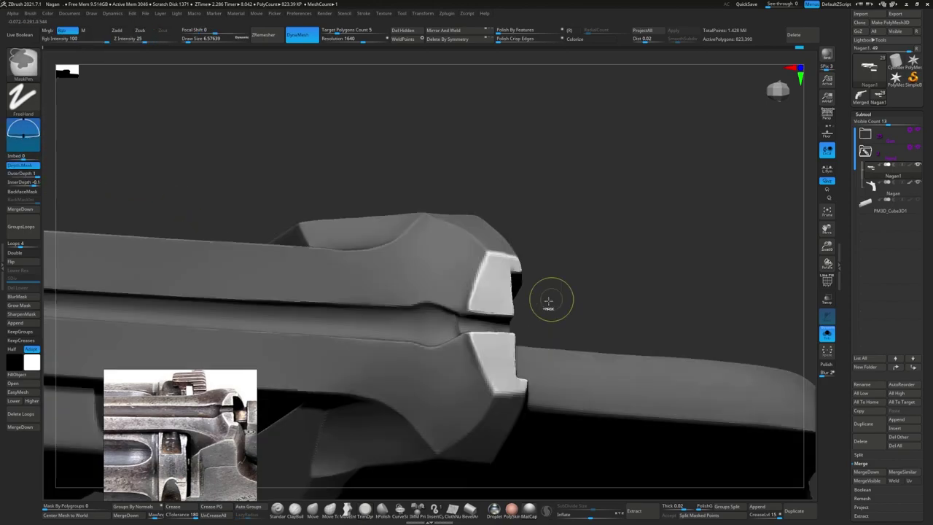
{"action": "left_click_drag", "start_coordinate": [548, 300], "coordinate": [524, 323], "text": "ctrl"}
{"action": "key", "text": "b"}
{"action": "key", "text": "t"}
{"action": "key", "text": "d"}
{"action": "mouse_move", "coordinate": [466, 306]}
{"action": "right_mouse_down"}
{"action": "mouse_move", "coordinate": [452, 298]}
{"action": "mouse_move", "coordinate": [478, 379]}
{"action": "right_mouse_up"}
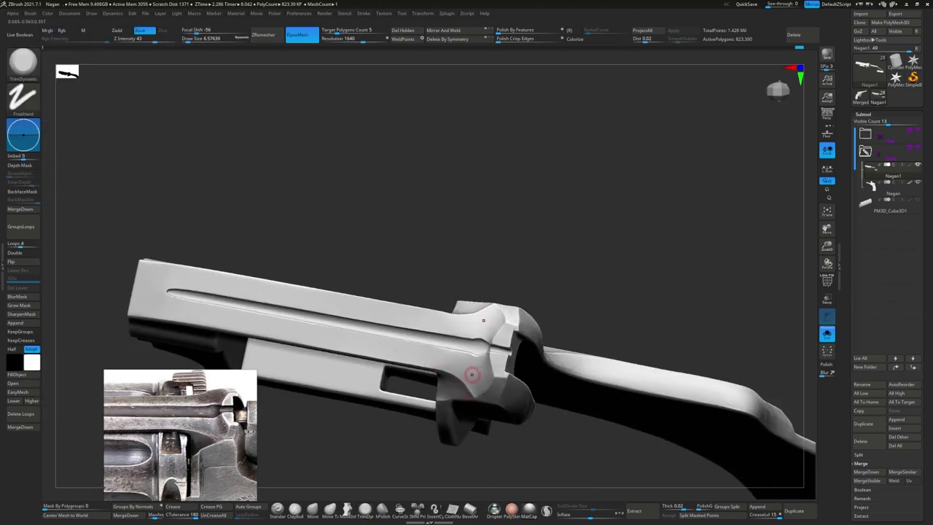
{"action": "right_click_drag", "start_coordinate": [472, 374], "coordinate": [411, 381]}
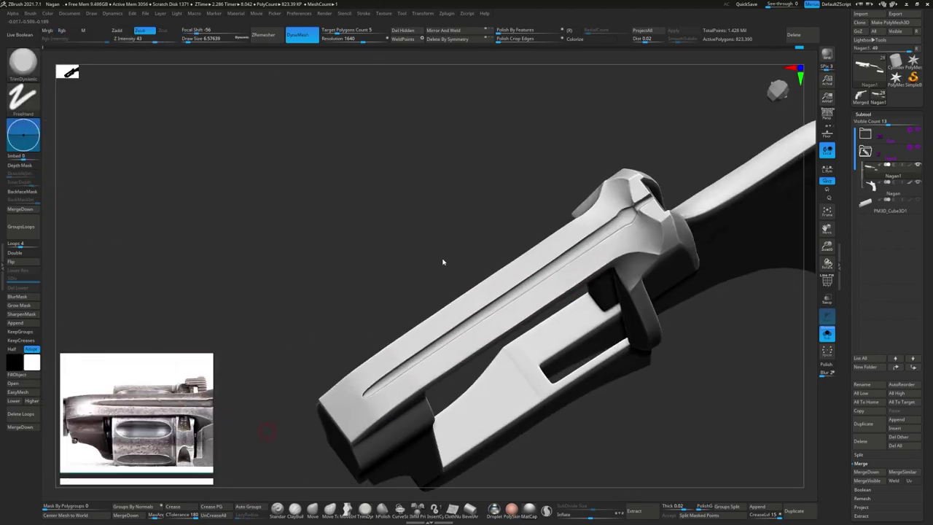
- Reshape the barrel groove with Move Topological, viewing it from below and side-on
{"action": "right_click_drag", "start_coordinate": [443, 262], "coordinate": [537, 313], "text": "shift"}
{"action": "key", "text": "b"}
{"action": "key", "text": "m"}
{"action": "key", "text": "t"}
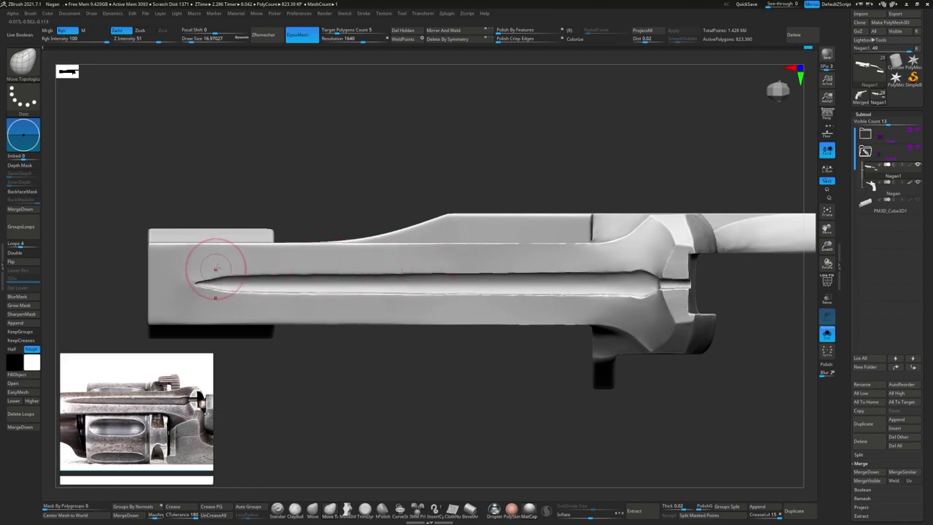
{"action": "right_click_drag", "start_coordinate": [281, 268], "coordinate": [628, 308]}
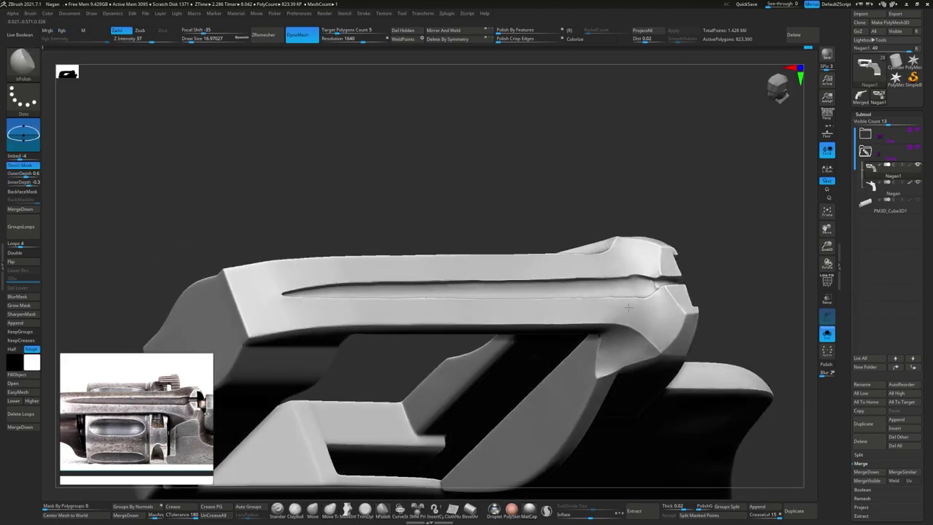
{"action": "right_click_drag", "start_coordinate": [325, 307], "coordinate": [340, 296], "text": "shift"}
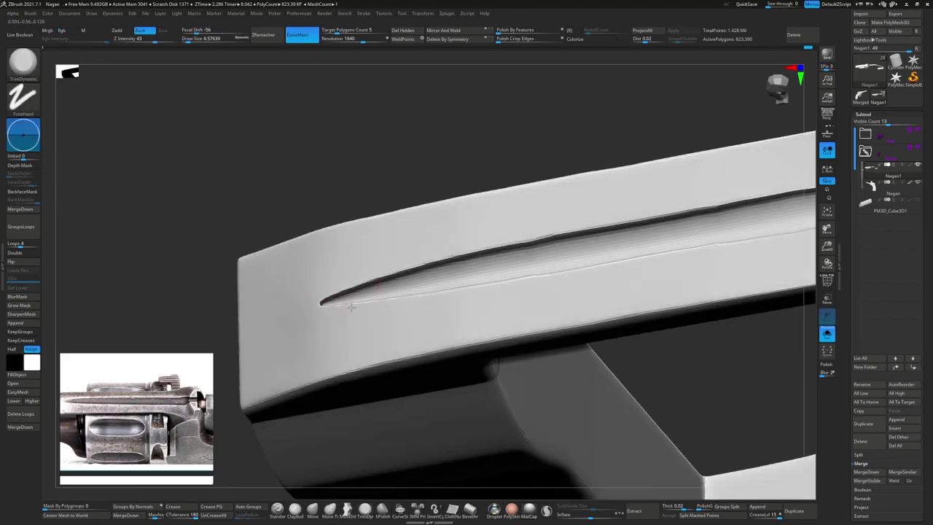
{"action": "mouse_move", "coordinate": [396, 408]}
{"action": "right_mouse_down"}
{"action": "mouse_move", "coordinate": [388, 315]}
{"action": "mouse_move", "coordinate": [409, 298]}
{"action": "right_mouse_up"}
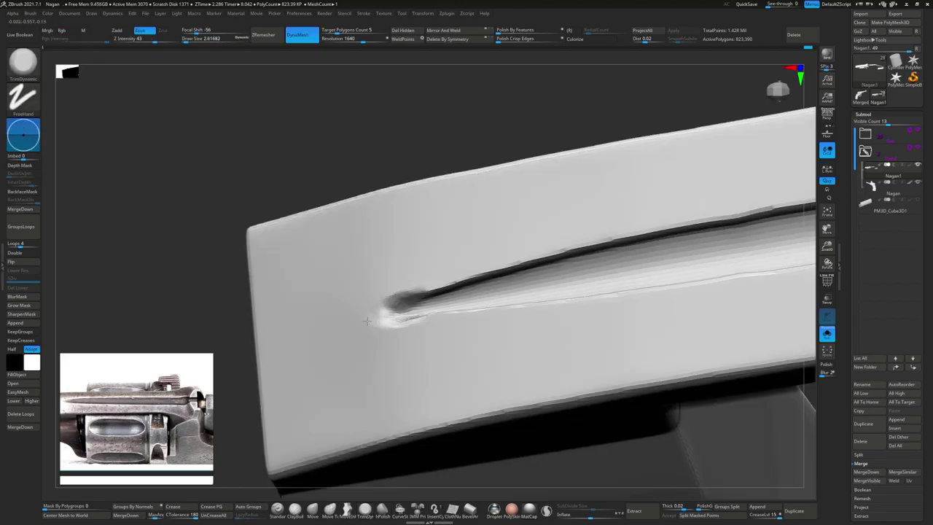
{"action": "mouse_move", "coordinate": [367, 321]}
{"action": "right_mouse_down"}
{"action": "mouse_move", "coordinate": [427, 291]}
{"action": "mouse_move", "coordinate": [433, 326]}
{"action": "mouse_move", "coordinate": [443, 291]}
{"action": "mouse_move", "coordinate": [416, 340]}
{"action": "mouse_move", "coordinate": [388, 301]}
{"action": "mouse_move", "coordinate": [454, 296]}
{"action": "mouse_move", "coordinate": [454, 270]}
{"action": "mouse_move", "coordinate": [348, 303]}
{"action": "mouse_move", "coordinate": [395, 329]}
{"action": "right_mouse_up"}
- Shrink Draw Size to about 10.5 and work the groove end with hPolish and Smooth
{"action": "key", "text": "s"}
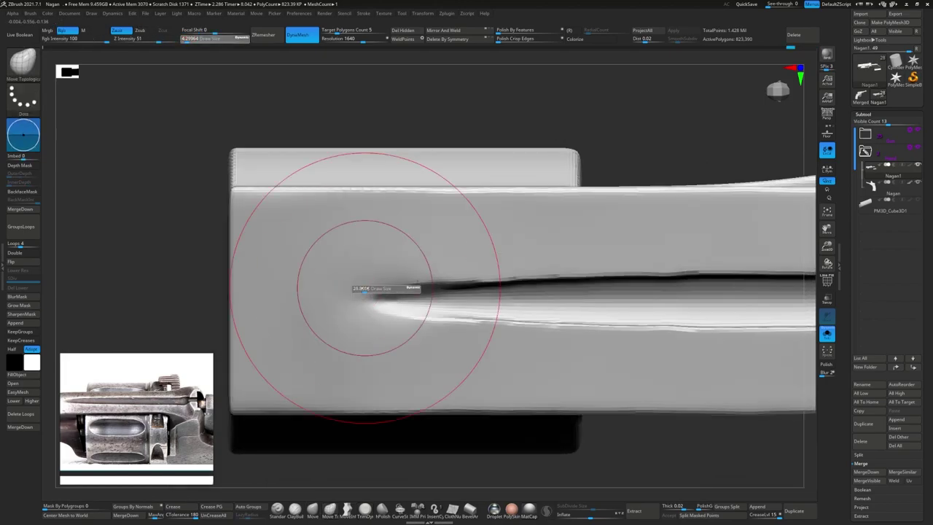
{"action": "left_click_drag", "start_coordinate": [365, 287], "coordinate": [380, 279]}
{"action": "key", "text": "b"}
{"action": "key", "text": "h"}
{"action": "key", "text": "p"}
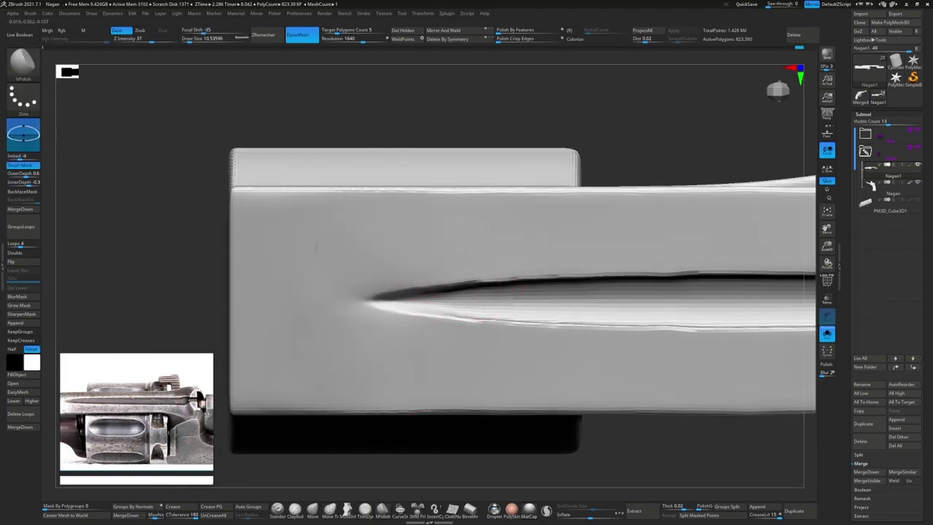
{"action": "mouse_move", "coordinate": [360, 284]}
{"action": "right_mouse_down"}
{"action": "mouse_move", "coordinate": [364, 306]}
{"action": "mouse_move", "coordinate": [444, 314]}
{"action": "mouse_move", "coordinate": [452, 277]}
{"action": "mouse_move", "coordinate": [470, 305]}
{"action": "mouse_move", "coordinate": [436, 261]}
{"action": "mouse_move", "coordinate": [545, 271]}
{"action": "mouse_move", "coordinate": [371, 316]}
{"action": "mouse_move", "coordinate": [529, 338]}
{"action": "mouse_move", "coordinate": [308, 312]}
{"action": "mouse_move", "coordinate": [634, 213]}
{"action": "mouse_move", "coordinate": [510, 262]}
{"action": "mouse_move", "coordinate": [597, 190]}
{"action": "right_mouse_up"}
{"action": "key", "text": "shift"}
- Polish the groove's tapered rear end with hPolish from a side view
{"action": "key", "text": "b"}
{"action": "key", "text": "h"}
{"action": "key", "text": "p"}
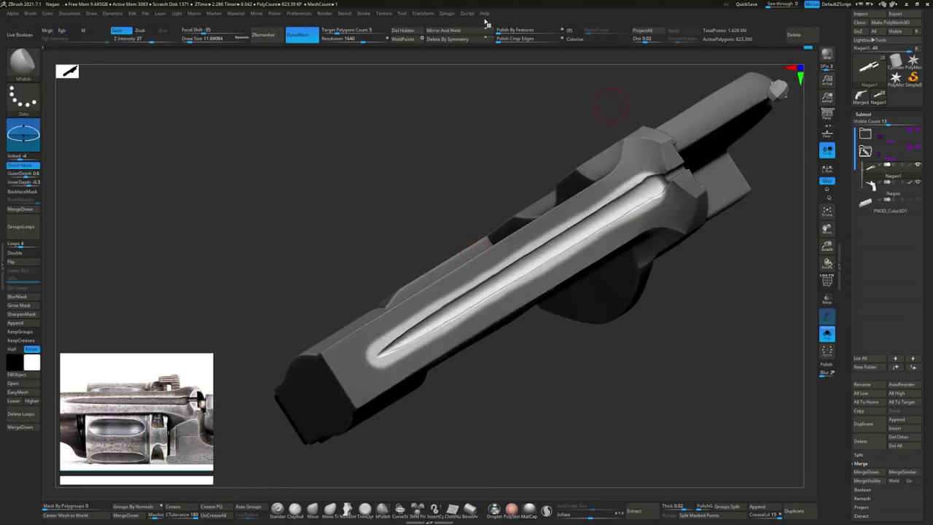
{"action": "mouse_move", "coordinate": [485, 23]}
{"action": "right_mouse_down"}
{"action": "mouse_move", "coordinate": [471, 254]}
{"action": "mouse_move", "coordinate": [395, 271]}
{"action": "right_mouse_up"}
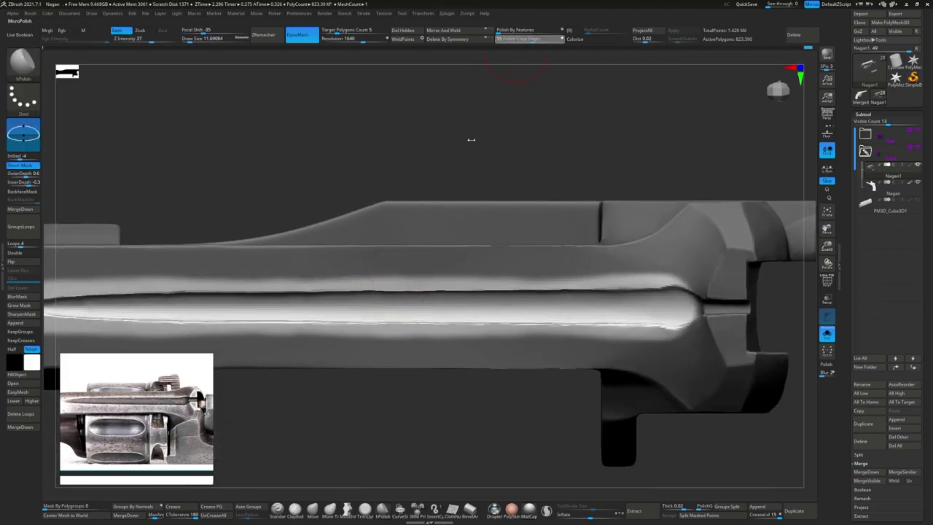
{"action": "right_click_drag", "start_coordinate": [470, 140], "coordinate": [437, 243], "text": "alt"}
{"action": "mouse_move", "coordinate": [436, 106]}
{"action": "right_mouse_down"}
{"action": "mouse_move", "coordinate": [506, 279]}
{"action": "mouse_move", "coordinate": [487, 124]}
{"action": "mouse_move", "coordinate": [462, 235]}
{"action": "mouse_move", "coordinate": [392, 239]}
{"action": "mouse_move", "coordinate": [322, 262]}
{"action": "mouse_move", "coordinate": [408, 284]}
{"action": "mouse_move", "coordinate": [590, 291]}
{"action": "mouse_move", "coordinate": [625, 257]}
{"action": "mouse_move", "coordinate": [614, 239]}
{"action": "mouse_move", "coordinate": [620, 260]}
{"action": "mouse_move", "coordinate": [416, 260]}
{"action": "mouse_move", "coordinate": [377, 308]}
{"action": "mouse_move", "coordinate": [371, 289]}
{"action": "mouse_move", "coordinate": [371, 313]}
{"action": "right_mouse_up"}
- Turn on PolyF and MaskRect two bands, inverting the mask to isolate the groove
{"action": "key", "text": "shift+f"}
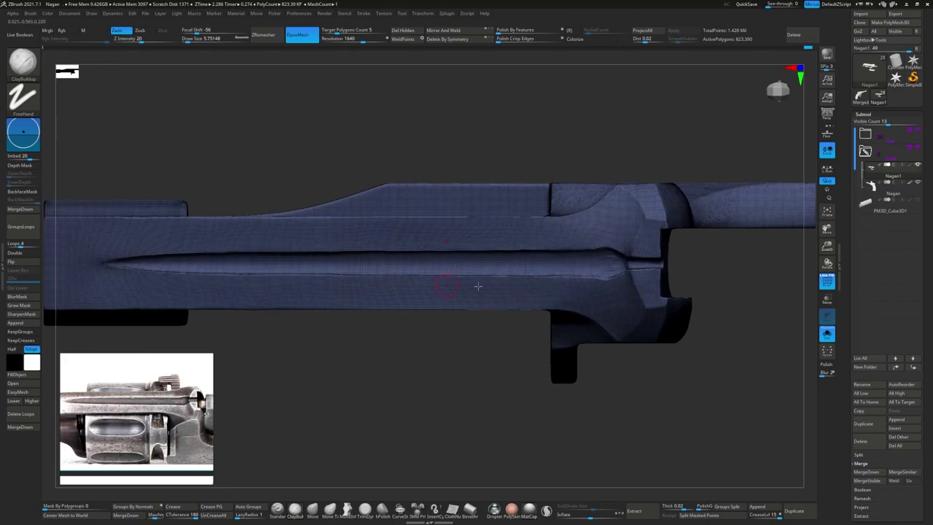
{"action": "left_click", "coordinate": [23, 62]}
{"action": "left_click", "coordinate": [277, 102]}
{"action": "left_click_drag", "start_coordinate": [159, 242], "coordinate": [593, 278], "text": "ctrl"}
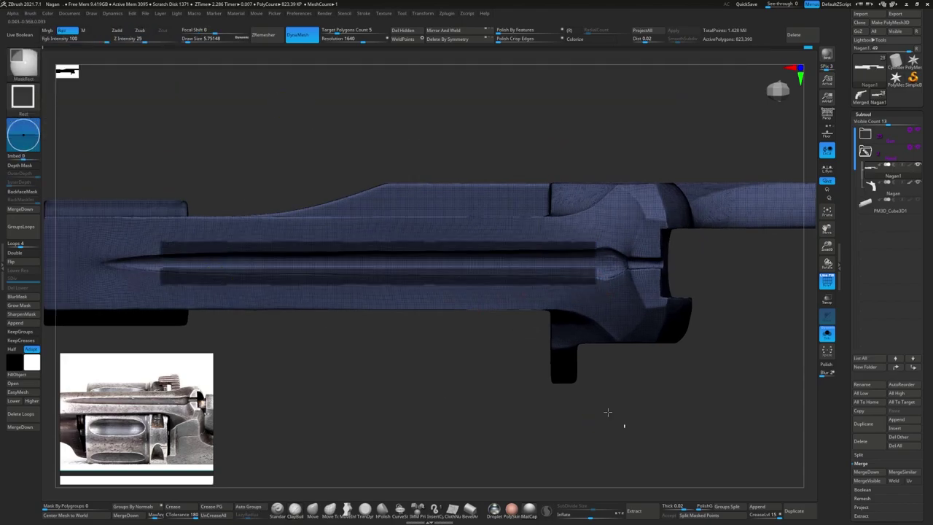
{"action": "left_click_drag", "start_coordinate": [625, 427], "coordinate": [137, 280], "text": "ctrl"}
{"action": "key", "text": "ctrl+i"}
- Scale and shift the isolated groove with Transpose, then clear the mask
{"action": "mouse_move", "coordinate": [374, 299]}
{"action": "right_mouse_down"}
{"action": "mouse_move", "coordinate": [367, 287]}
{"action": "mouse_move", "coordinate": [422, 263]}
{"action": "right_mouse_up"}
{"action": "left_click_drag", "start_coordinate": [208, 142], "coordinate": [765, 398], "text": "ctrl"}
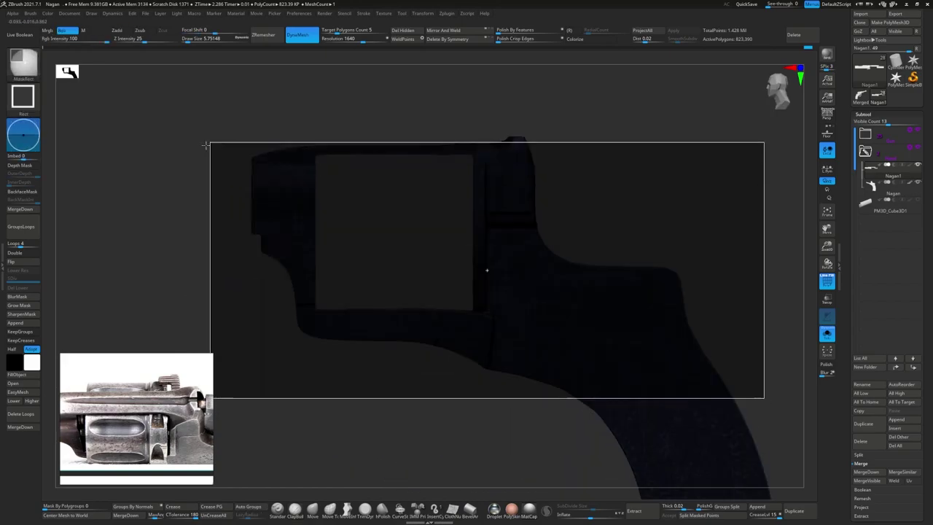
{"action": "mouse_move", "coordinate": [374, 213]}
{"action": "right_mouse_down"}
{"action": "mouse_move", "coordinate": [306, 241]}
{"action": "mouse_move", "coordinate": [219, 234]}
{"action": "right_mouse_up"}
{"action": "key", "text": "w"}
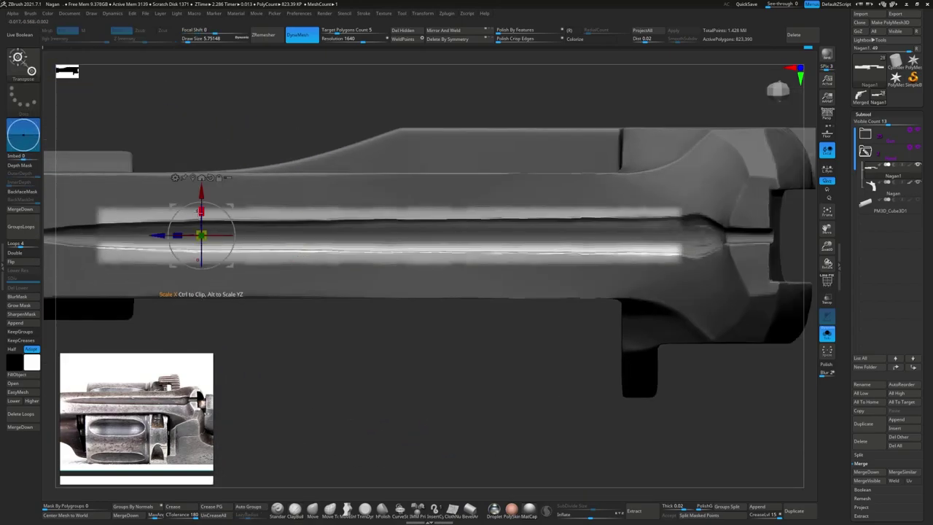
{"action": "left_click_drag", "start_coordinate": [213, 239], "coordinate": [214, 238]}
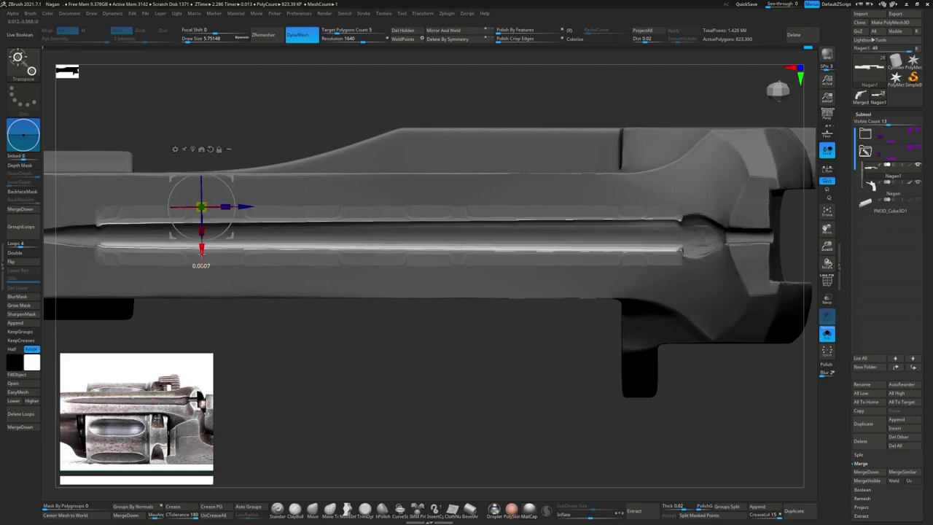
{"action": "left_click_drag", "start_coordinate": [218, 328], "coordinate": [262, 343], "text": "ctrl"}
{"action": "right_click_drag", "start_coordinate": [263, 343], "coordinate": [258, 193]}
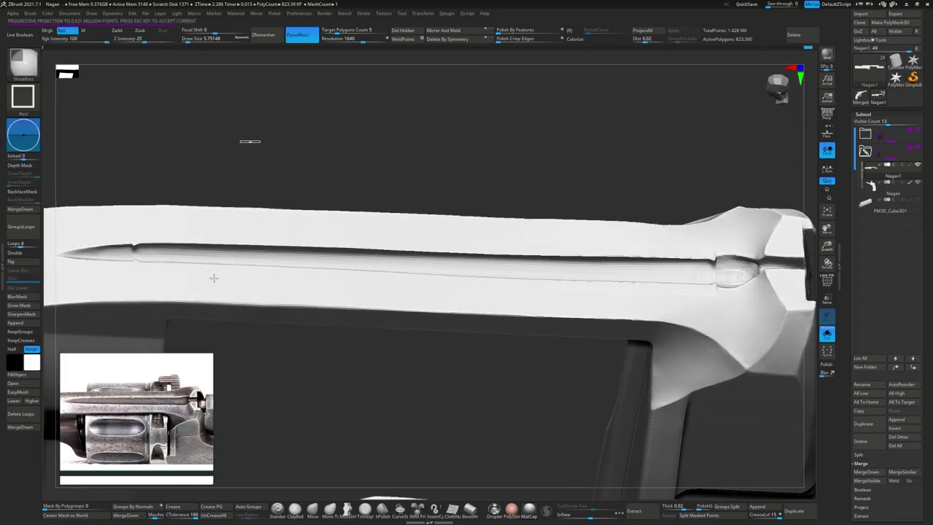
- Orbit the barrel nearly horizontal and switch to ClayBuildup while inspecting the frame joint
{"action": "right_click_drag", "start_coordinate": [156, 246], "coordinate": [288, 313]}
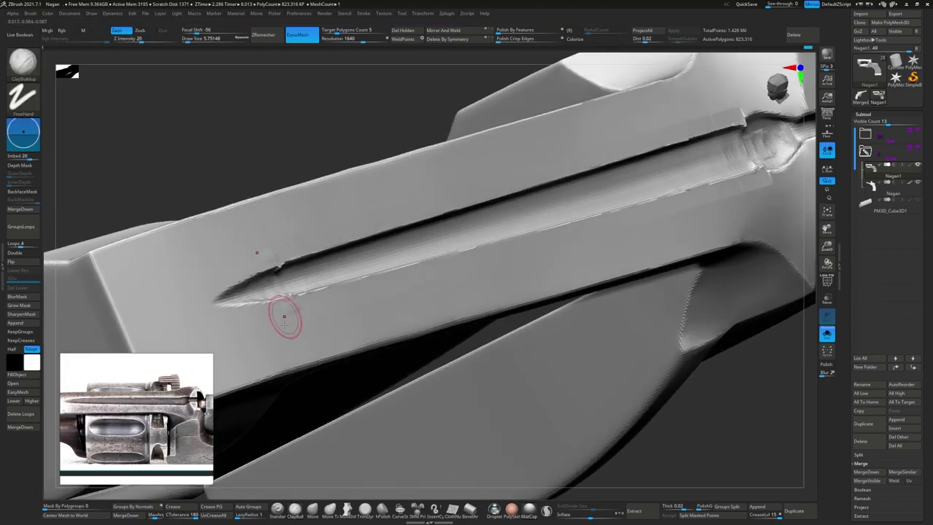
{"action": "mouse_move", "coordinate": [597, 226]}
{"action": "right_mouse_down"}
{"action": "mouse_move", "coordinate": [622, 242]}
{"action": "mouse_move", "coordinate": [306, 245]}
{"action": "mouse_move", "coordinate": [398, 309]}
{"action": "right_mouse_up"}
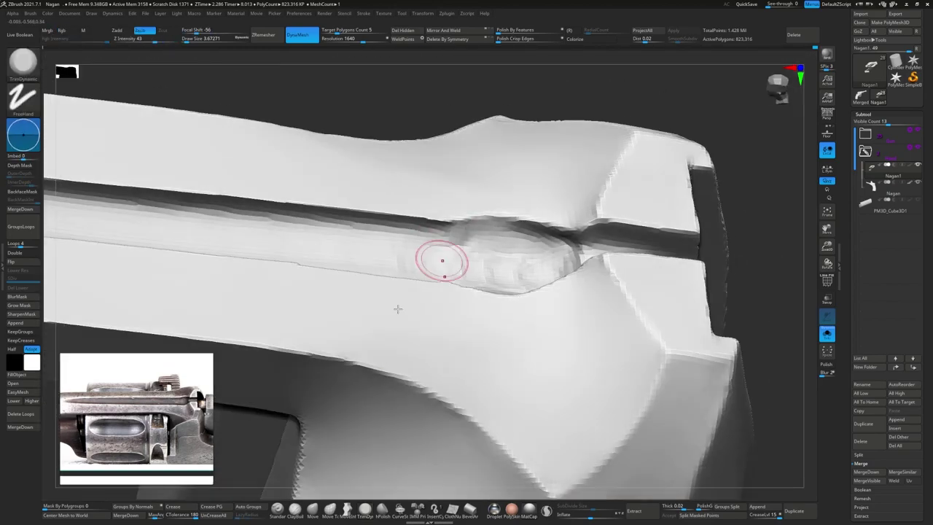
{"action": "key", "text": "b"}
{"action": "key", "text": "c"}
{"action": "key", "text": "b"}
{"action": "mouse_move", "coordinate": [441, 260]}
{"action": "right_mouse_down"}
{"action": "mouse_move", "coordinate": [473, 225]}
{"action": "mouse_move", "coordinate": [505, 294]}
{"action": "mouse_move", "coordinate": [526, 254]}
{"action": "right_mouse_up"}
{"action": "mouse_move", "coordinate": [549, 286]}
{"action": "right_mouse_down"}
{"action": "mouse_move", "coordinate": [511, 244]}
{"action": "mouse_move", "coordinate": [552, 270]}
{"action": "mouse_move", "coordinate": [499, 277]}
{"action": "mouse_move", "coordinate": [474, 214]}
{"action": "mouse_move", "coordinate": [427, 357]}
{"action": "right_mouse_up"}
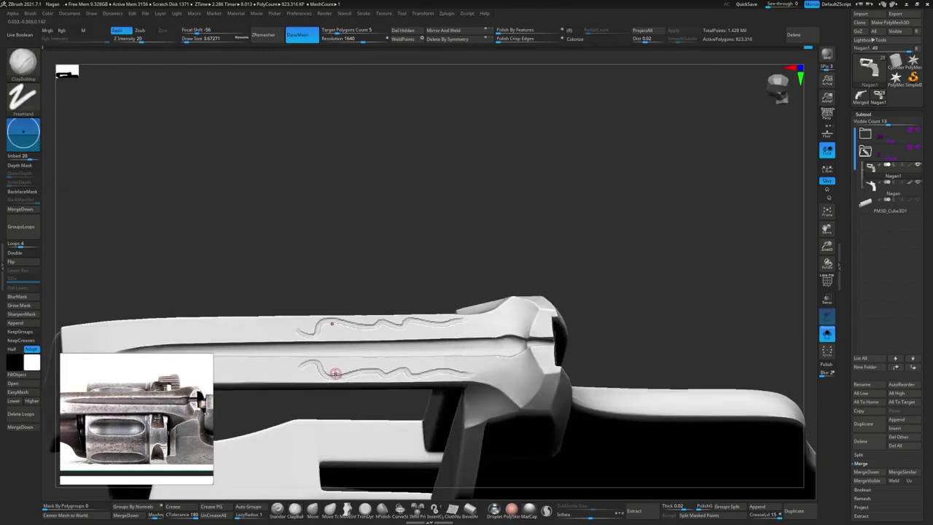
{"action": "mouse_move", "coordinate": [335, 373]}
{"action": "right_mouse_down"}
{"action": "mouse_move", "coordinate": [438, 357]}
{"action": "mouse_move", "coordinate": [488, 274]}
{"action": "mouse_move", "coordinate": [447, 353]}
{"action": "right_mouse_up"}
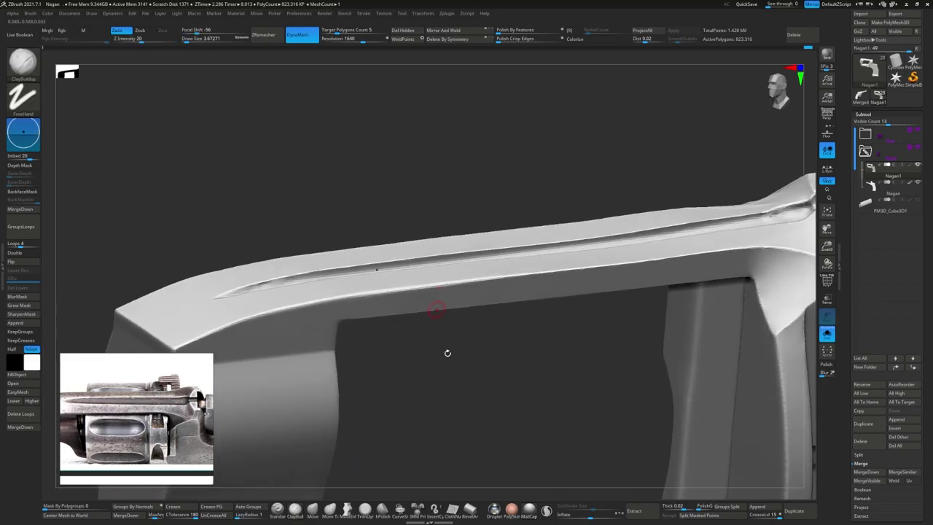
- Polish the top strap edges with hPolish, checking them from side, front and oblique views
{"action": "key", "text": "b"}
{"action": "key", "text": "h"}
{"action": "key", "text": "p"}
{"action": "right_click_drag", "start_coordinate": [443, 318], "coordinate": [453, 270]}
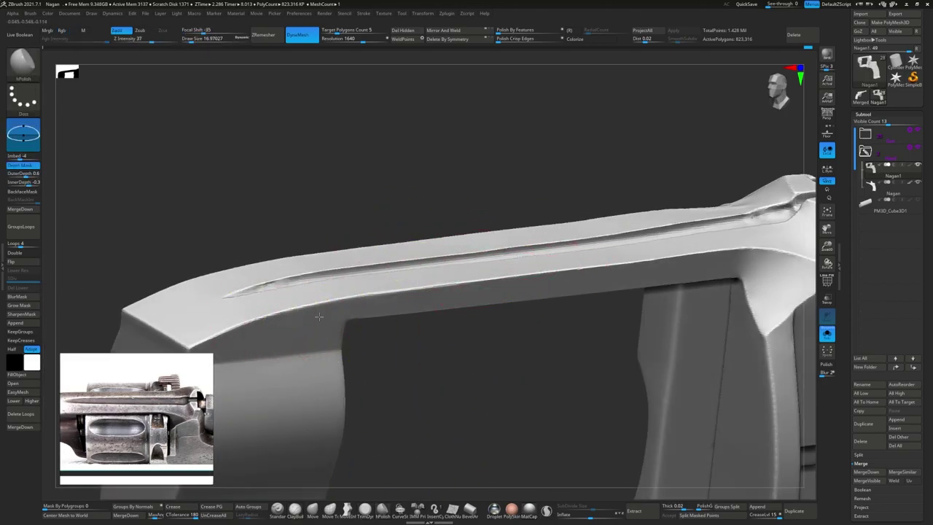
{"action": "mouse_move", "coordinate": [274, 339]}
{"action": "right_mouse_down"}
{"action": "mouse_move", "coordinate": [616, 323]}
{"action": "mouse_move", "coordinate": [333, 326]}
{"action": "right_mouse_up"}
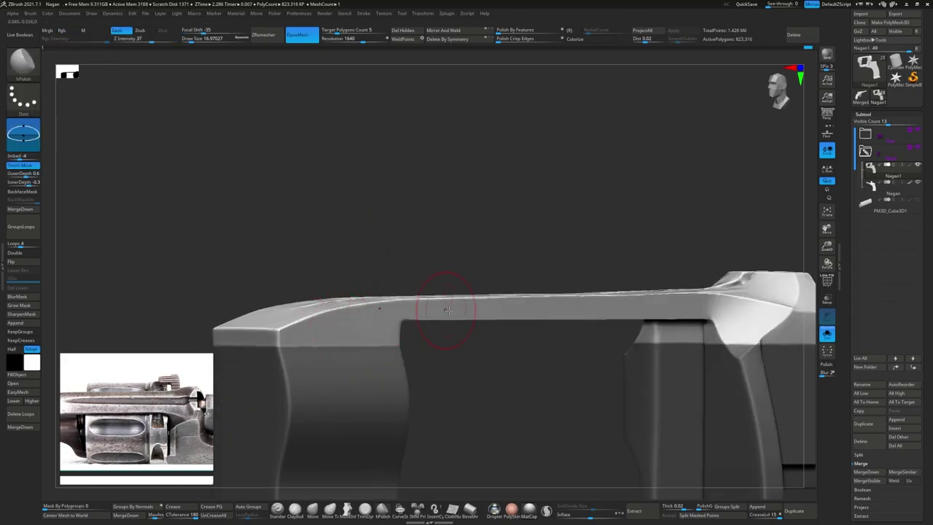
{"action": "right_click_drag", "start_coordinate": [702, 306], "coordinate": [385, 333]}
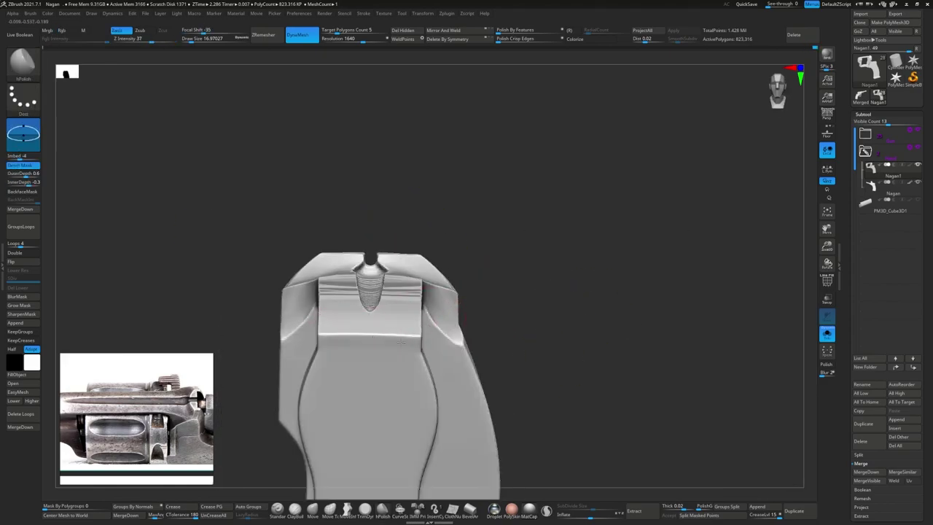
{"action": "right_click_drag", "start_coordinate": [332, 358], "coordinate": [246, 270]}
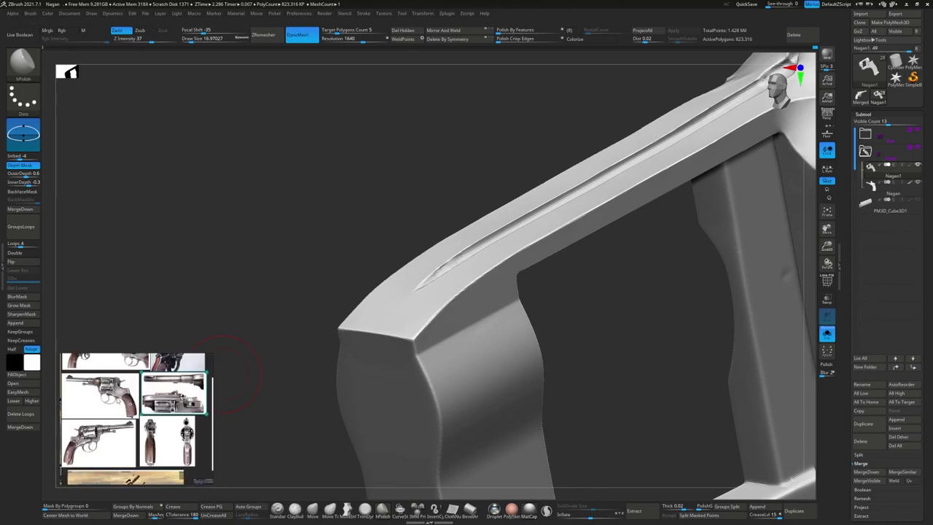
- Pick a bevel brush from the brush picker for the frame's front corner
{"action": "right_click_drag", "start_coordinate": [287, 279], "coordinate": [361, 481]}
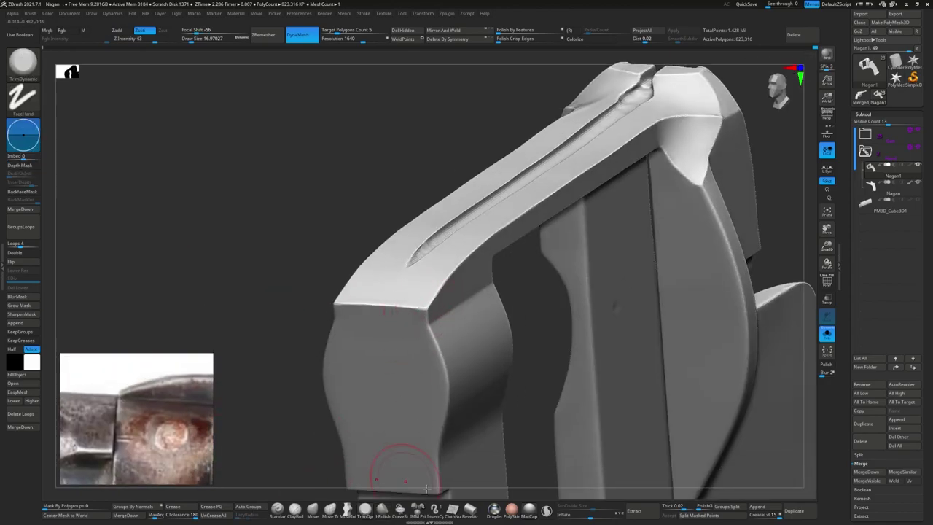
{"action": "key", "text": "b"}
{"action": "left_click", "coordinate": [412, 326]}
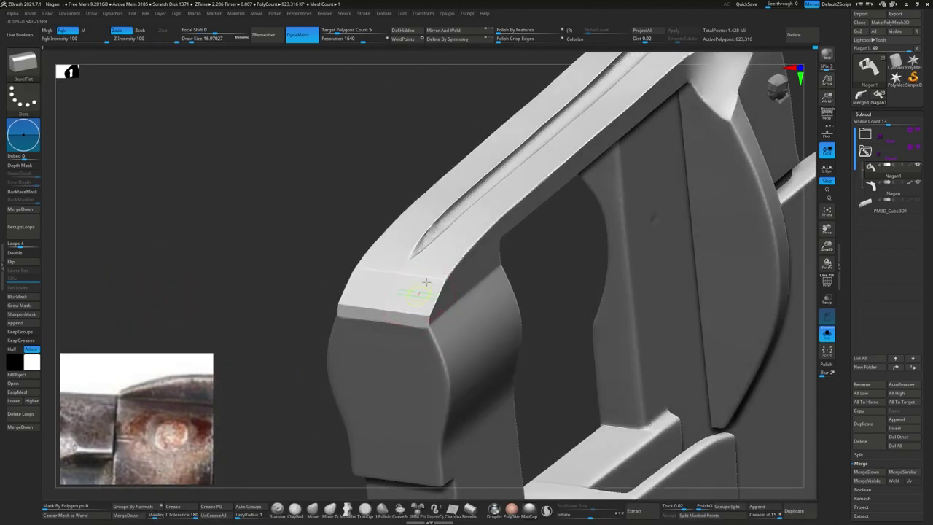
{"action": "mouse_move", "coordinate": [427, 293]}
{"action": "right_mouse_down"}
{"action": "mouse_move", "coordinate": [385, 448]}
{"action": "mouse_move", "coordinate": [416, 276]}
{"action": "right_mouse_up"}
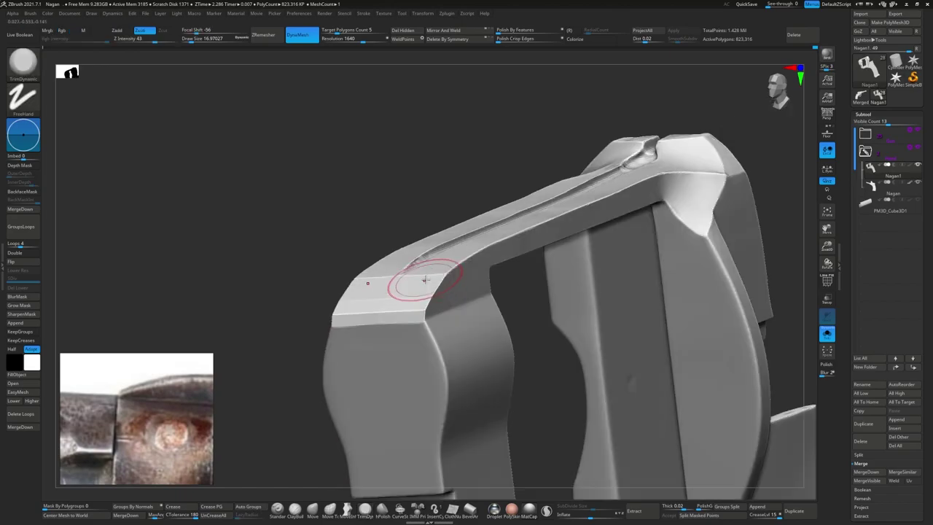
{"action": "key", "text": "b"}
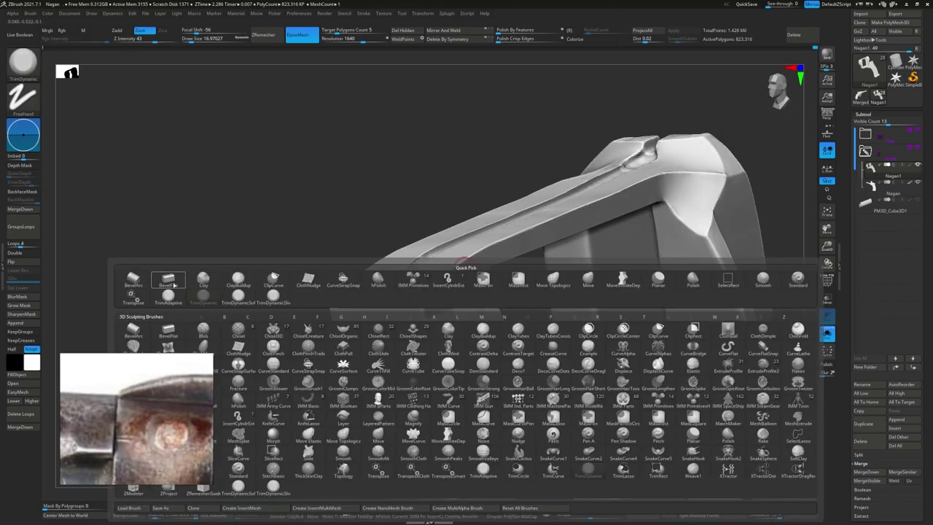
{"action": "left_click", "coordinate": [388, 321]}
{"action": "mouse_move", "coordinate": [388, 321]}
{"action": "right_mouse_down"}
{"action": "mouse_move", "coordinate": [411, 315]}
{"action": "mouse_move", "coordinate": [408, 279]}
{"action": "mouse_move", "coordinate": [409, 305]}
{"action": "right_mouse_up"}
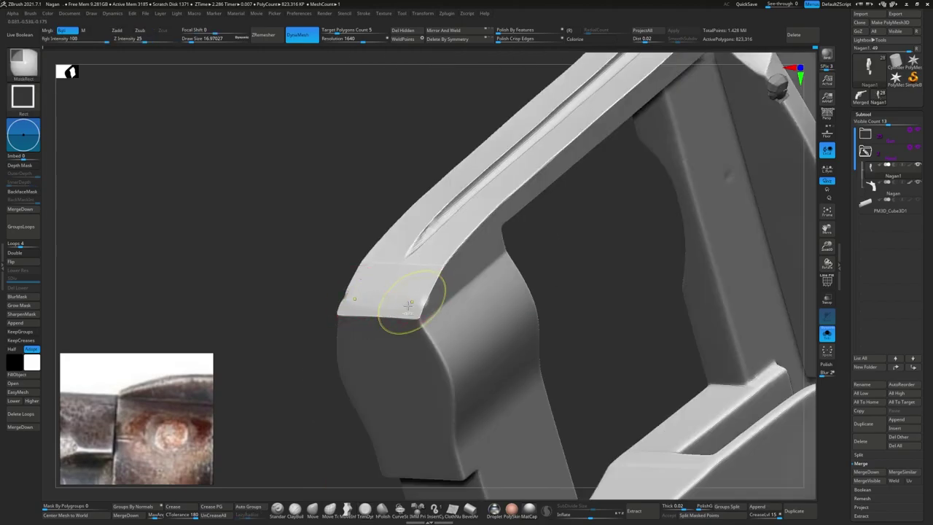
- Mask the front corner with a depth-limited MaskPen, then turn depth masking off
{"action": "key", "text": "b"}
{"action": "key", "text": "m"}
{"action": "key", "text": "p"}
{"action": "left_click", "coordinate": [20, 165]}
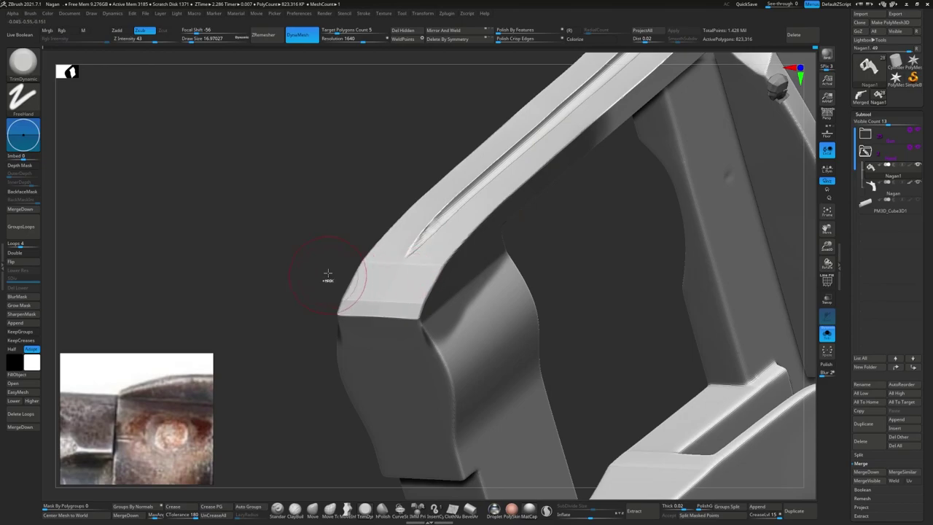
{"action": "right_click_drag", "start_coordinate": [354, 266], "coordinate": [446, 303], "text": "alt"}
{"action": "left_click", "coordinate": [35, 313]}
{"action": "left_click", "coordinate": [385, 343], "text": "ctrl"}
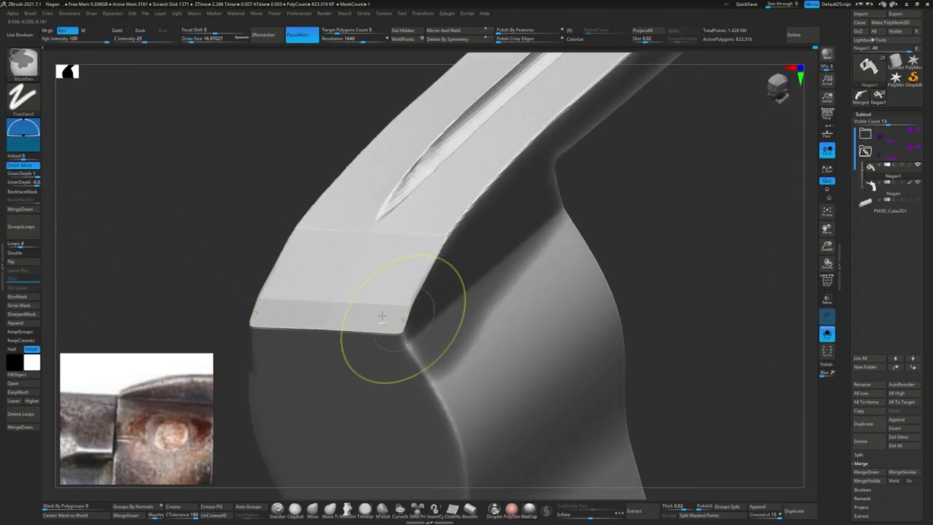
{"action": "left_click", "coordinate": [35, 315]}
{"action": "mouse_move", "coordinate": [306, 320]}
{"action": "right_mouse_down"}
{"action": "mouse_move", "coordinate": [364, 291]}
{"action": "mouse_move", "coordinate": [317, 309]}
{"action": "right_mouse_up"}
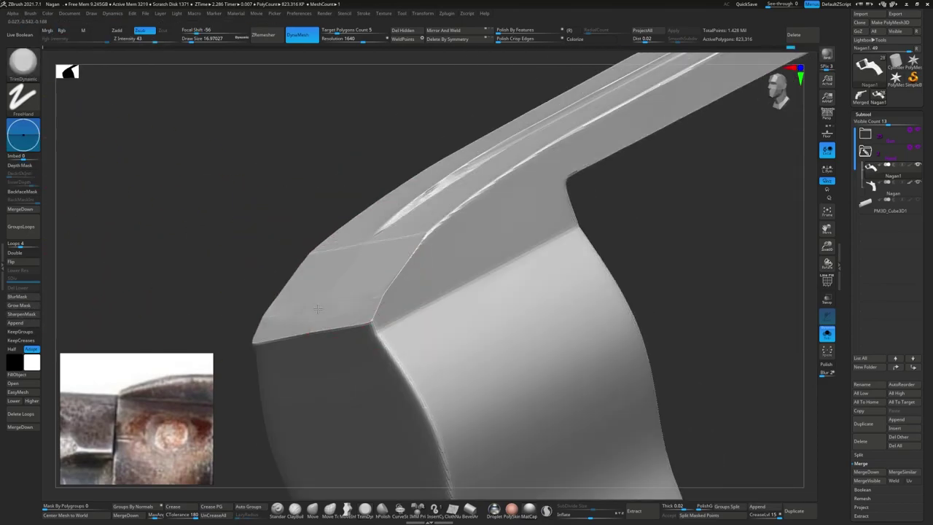
{"action": "right_click_drag", "start_coordinate": [371, 288], "coordinate": [276, 297]}
- Carve a flat bevel along the top strap edge with TrimDynamic
{"action": "key", "text": "b"}
{"action": "key", "text": "h"}
{"action": "key", "text": "p"}
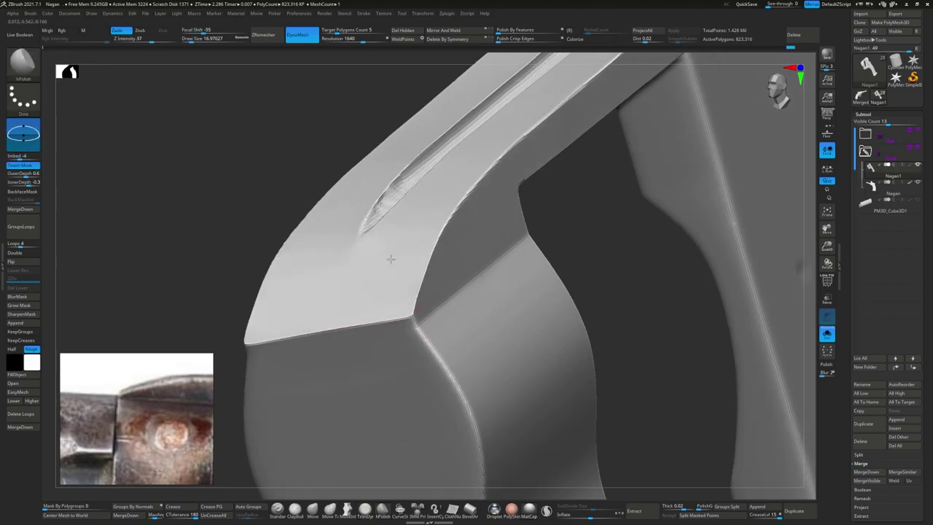
{"action": "right_click_drag", "start_coordinate": [362, 293], "coordinate": [246, 484]}
{"action": "key", "text": "b"}
{"action": "key", "text": "t"}
{"action": "key", "text": "d"}
{"action": "right_click_drag", "start_coordinate": [437, 225], "coordinate": [441, 215]}
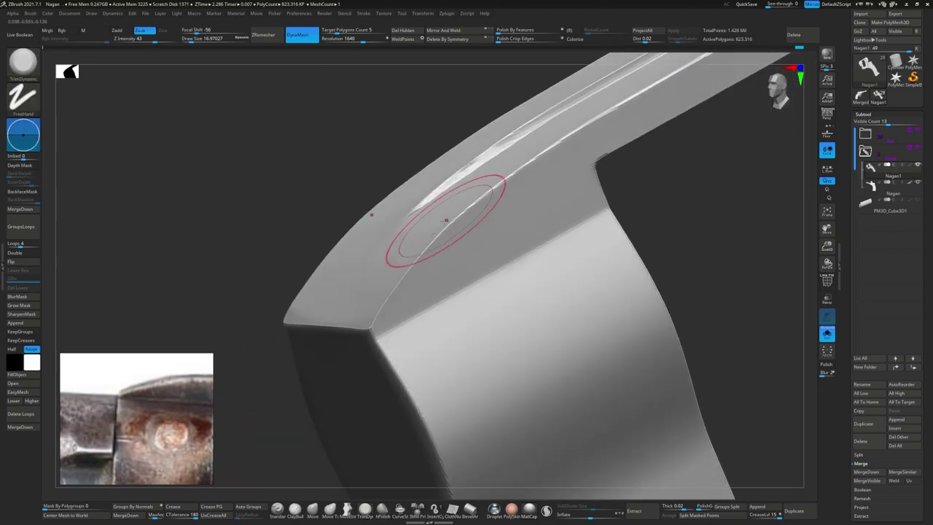
{"action": "left_click_drag", "start_coordinate": [437, 227], "coordinate": [366, 313]}
- Polish the corner with hPolish, then trim it again with a resized TrimDynamic brush
{"action": "key", "text": "b"}
{"action": "key", "text": "h"}
{"action": "key", "text": "p"}
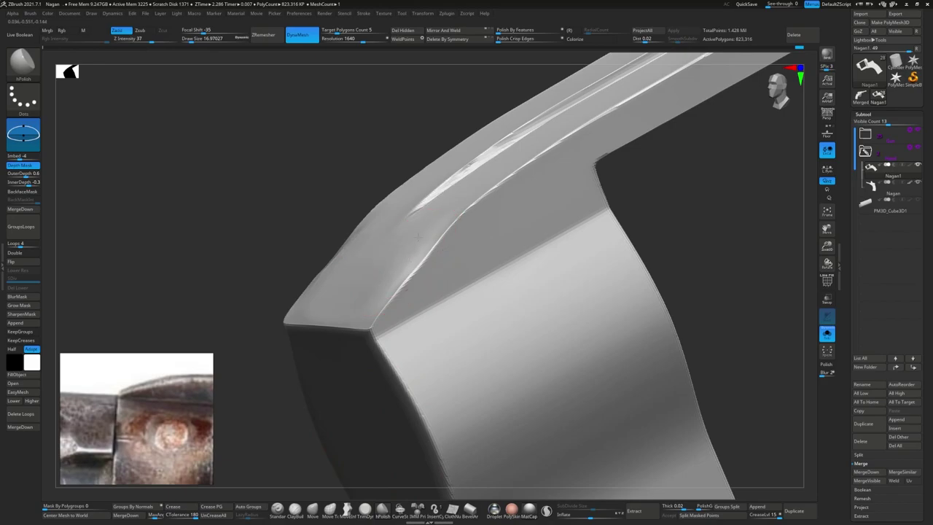
{"action": "right_click_drag", "start_coordinate": [377, 268], "coordinate": [328, 287]}
{"action": "key", "text": "b"}
{"action": "key", "text": "t"}
{"action": "key", "text": "d"}
{"action": "key", "text": "s"}
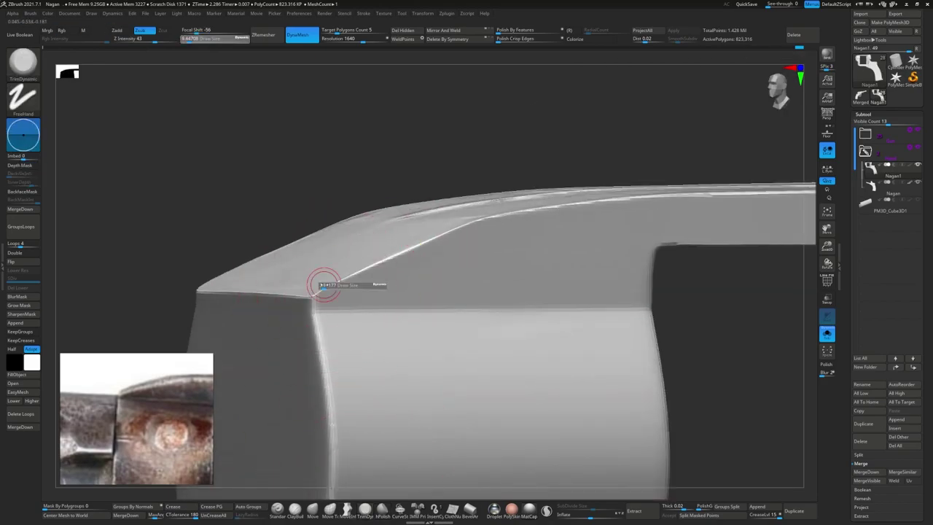
{"action": "right_click_drag", "start_coordinate": [387, 250], "coordinate": [357, 252]}
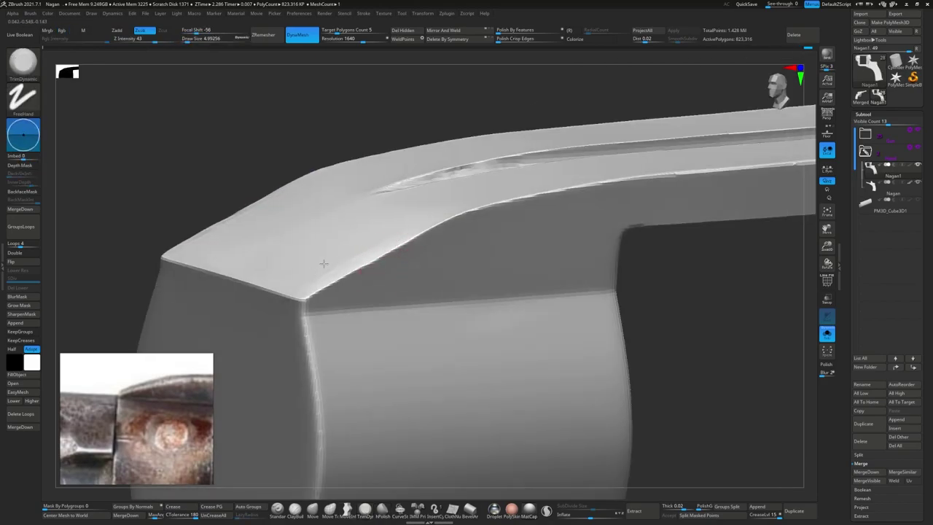
- Polish the top bevel and the frame's end at an adjusted brush size
{"action": "key", "text": "b"}
{"action": "key", "text": "h"}
{"action": "key", "text": "p"}
{"action": "right_click_drag", "start_coordinate": [363, 218], "coordinate": [290, 284]}
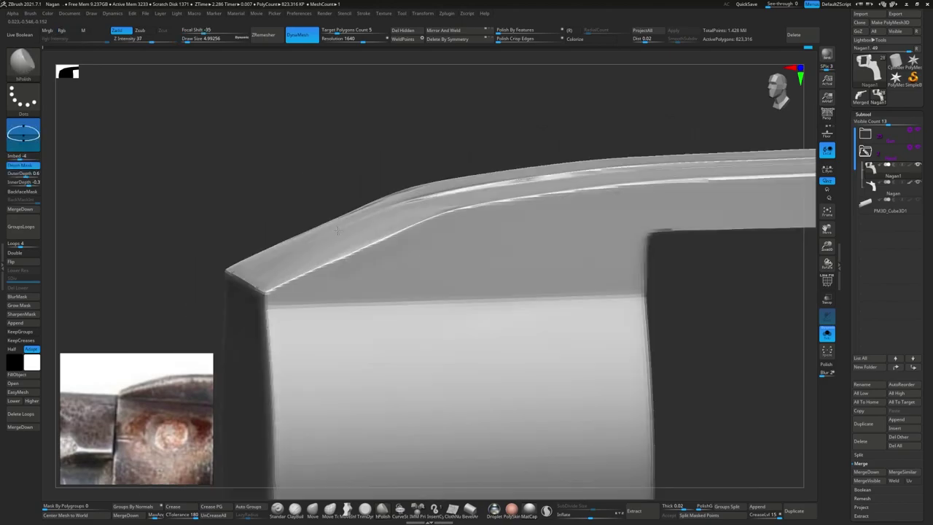
{"action": "key", "text": "s"}
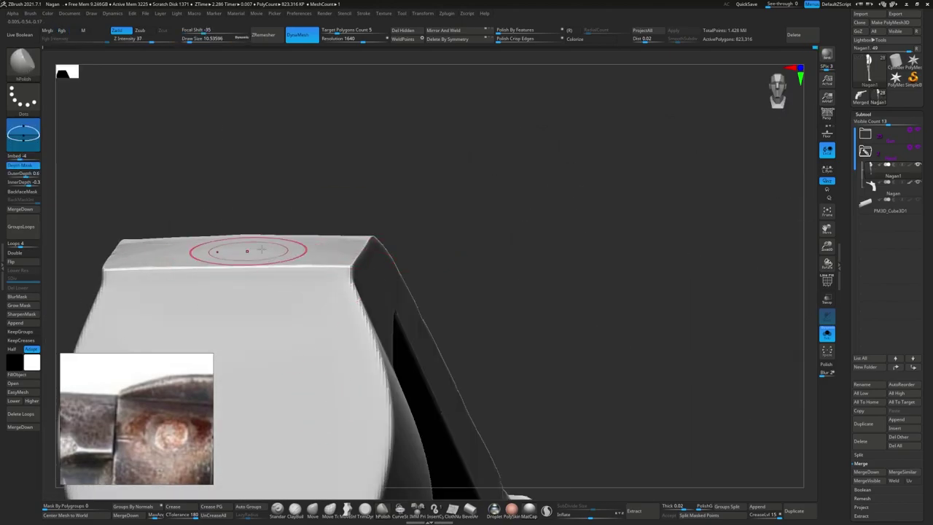
{"action": "mouse_move", "coordinate": [247, 251]}
{"action": "right_mouse_down"}
{"action": "mouse_move", "coordinate": [231, 205]}
{"action": "mouse_move", "coordinate": [320, 240]}
{"action": "mouse_move", "coordinate": [293, 431]}
{"action": "right_mouse_up"}
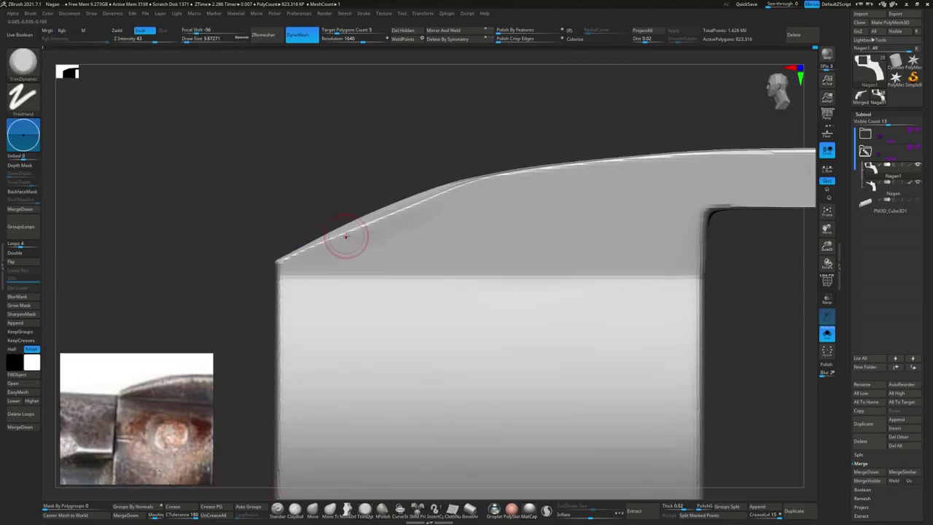
{"action": "mouse_move", "coordinate": [346, 236]}
{"action": "right_mouse_down"}
{"action": "mouse_move", "coordinate": [284, 261]}
{"action": "mouse_move", "coordinate": [386, 251]}
{"action": "mouse_move", "coordinate": [406, 234]}
{"action": "right_mouse_up"}
- Polish the front corner and top edge with hPolish across several viewing angles
{"action": "key", "text": "b"}
{"action": "key", "text": "h"}
{"action": "key", "text": "p"}
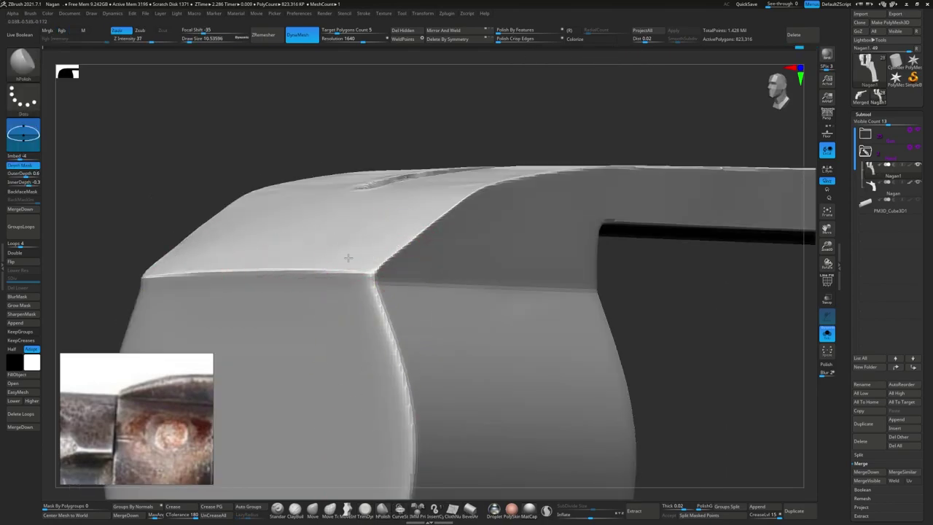
{"action": "mouse_move", "coordinate": [347, 257]}
{"action": "right_mouse_down"}
{"action": "mouse_move", "coordinate": [343, 271]}
{"action": "mouse_move", "coordinate": [351, 249]}
{"action": "right_mouse_up"}
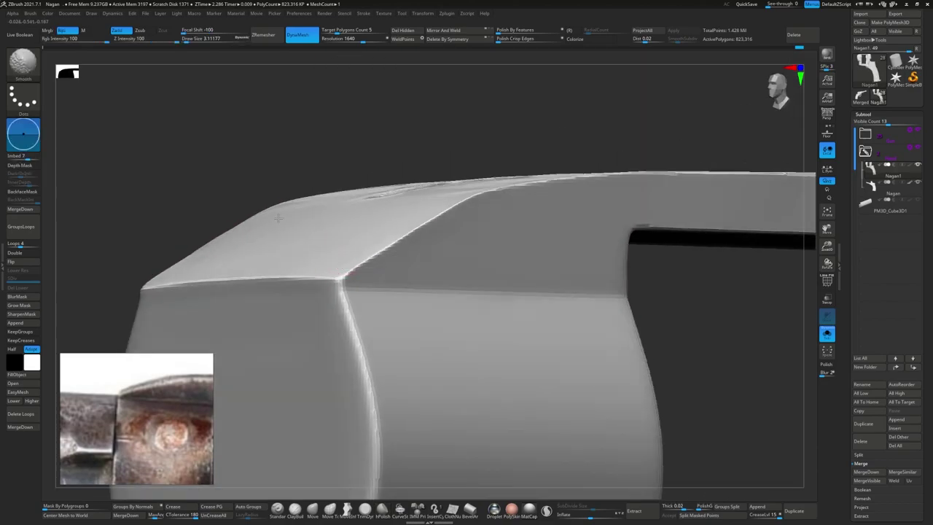
{"action": "right_click_drag", "start_coordinate": [278, 217], "coordinate": [270, 258]}
{"action": "mouse_move", "coordinate": [283, 212]}
{"action": "right_mouse_down"}
{"action": "mouse_move", "coordinate": [281, 204]}
{"action": "mouse_move", "coordinate": [260, 241]}
{"action": "mouse_move", "coordinate": [293, 173]}
{"action": "right_mouse_up"}
{"action": "right_click_drag", "start_coordinate": [268, 227], "coordinate": [241, 271], "text": "shift"}
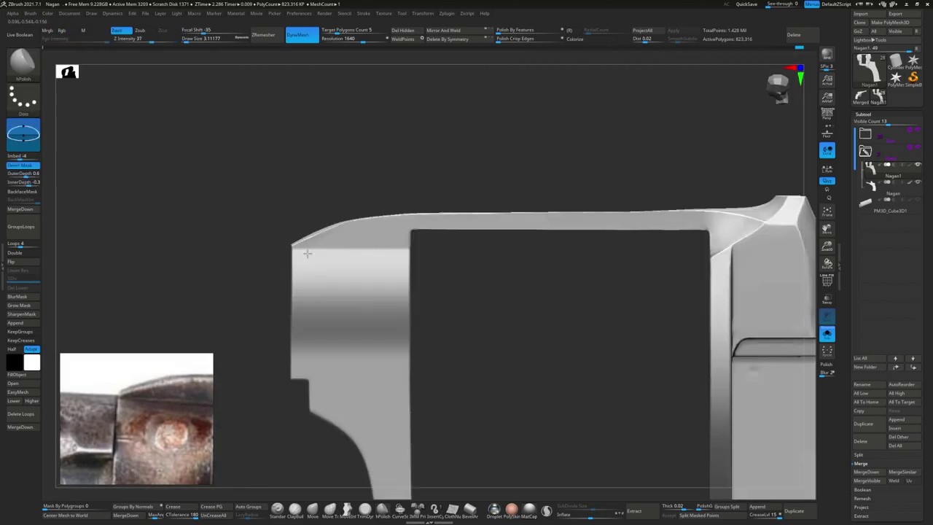
{"action": "right_click_drag", "start_coordinate": [306, 288], "coordinate": [228, 302]}
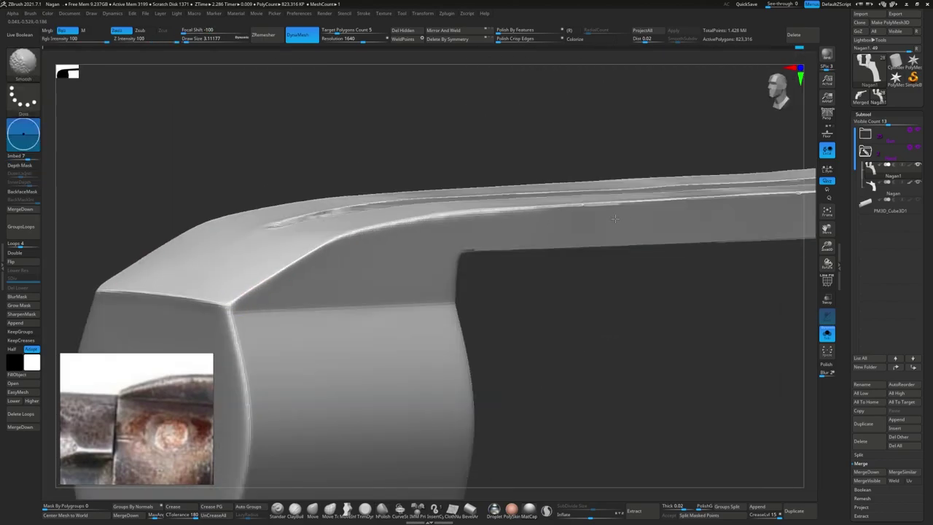
{"action": "right_click_drag", "start_coordinate": [615, 218], "coordinate": [475, 248]}
{"action": "mouse_move", "coordinate": [285, 353]}
{"action": "right_mouse_down"}
{"action": "mouse_move", "coordinate": [292, 333]}
{"action": "mouse_move", "coordinate": [335, 291]}
{"action": "right_mouse_up"}
- Polish the bevels once more at a new brush size and check the flat side view
{"action": "key", "text": "b"}
{"action": "key", "text": "h"}
{"action": "key", "text": "p"}
{"action": "key", "text": "s"}
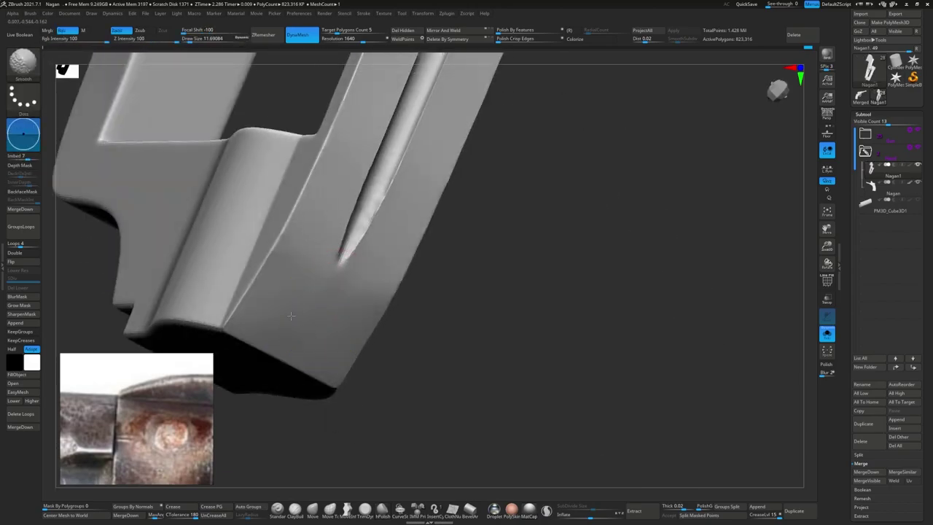
{"action": "mouse_move", "coordinate": [290, 314]}
{"action": "right_mouse_down", "text": "shift"}
{"action": "mouse_move", "coordinate": [416, 270]}
{"action": "mouse_move", "coordinate": [363, 276]}
{"action": "mouse_move", "coordinate": [806, 341]}
{"action": "mouse_move", "coordinate": [462, 328]}
{"action": "right_mouse_up", "text": "shift"}
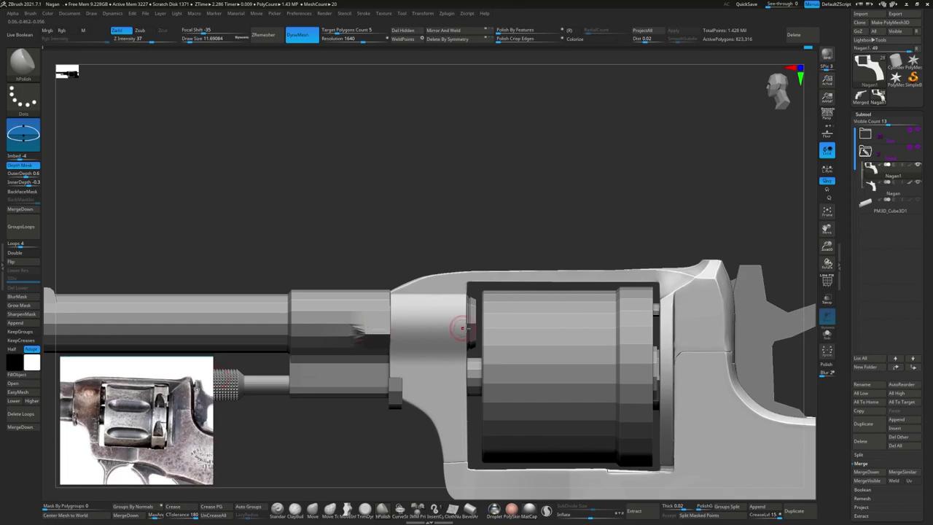
- Trim the front corner flat, adjusting the brush from 28.75 down to 11.69
{"action": "key", "text": "s"}
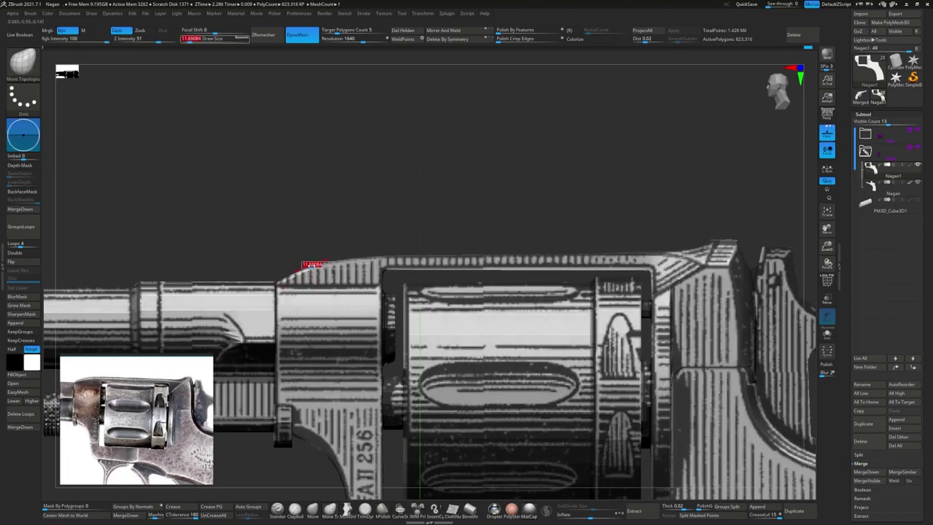
{"action": "mouse_move", "coordinate": [306, 265]}
{"action": "left_mouse_down"}
{"action": "mouse_move", "coordinate": [320, 267]}
{"action": "mouse_move", "coordinate": [277, 277]}
{"action": "left_mouse_up"}
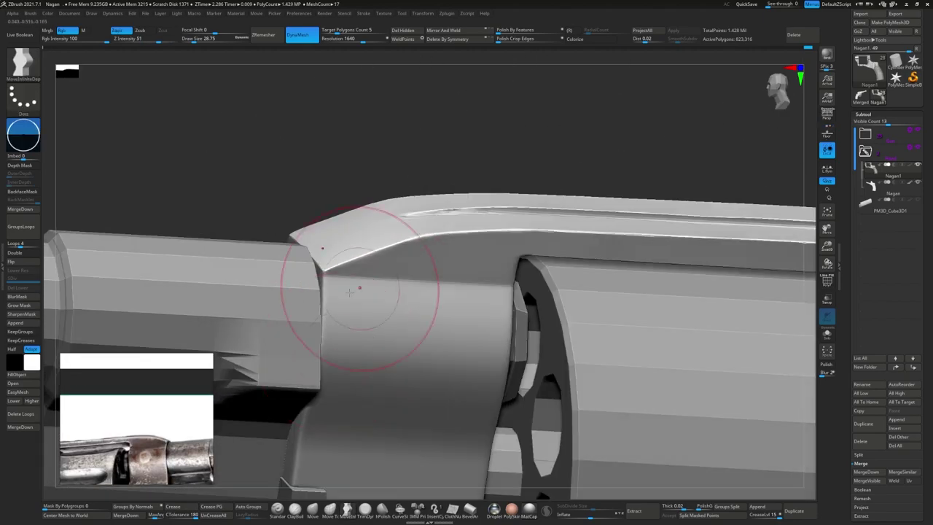
{"action": "key", "text": "s"}
{"action": "left_click_drag", "start_coordinate": [394, 295], "coordinate": [489, 280]}
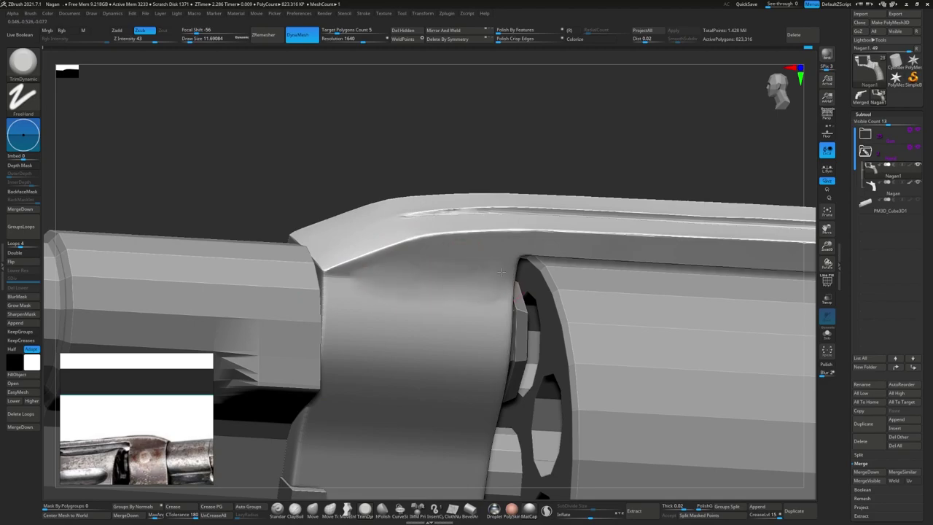
{"action": "right_click_drag", "start_coordinate": [367, 268], "coordinate": [355, 289]}
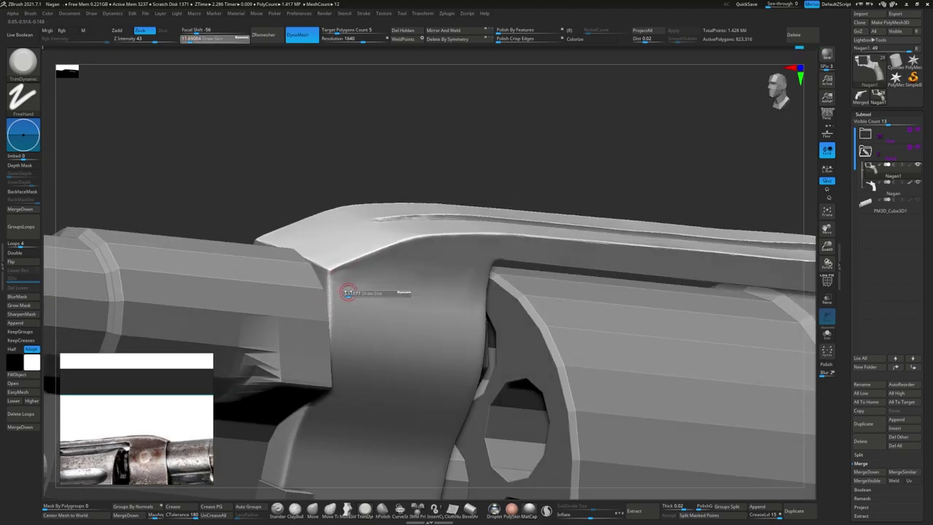
- Shift-smooth the front and inner corner faces to soften the bevel
{"action": "key", "text": "shift"}
{"action": "key", "text": "shift"}
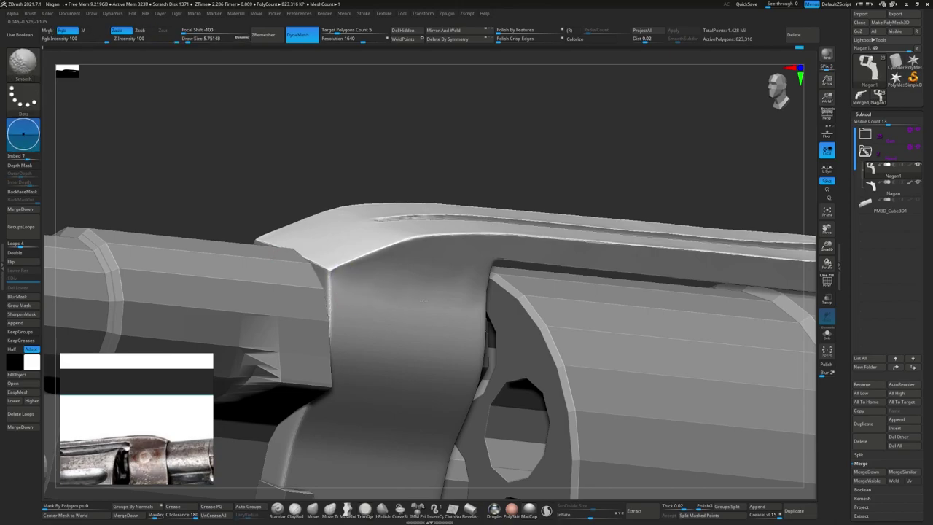
{"action": "mouse_move", "coordinate": [381, 291]}
{"action": "right_mouse_down"}
{"action": "mouse_move", "coordinate": [449, 296]}
{"action": "mouse_move", "coordinate": [558, 279]}
{"action": "right_mouse_up"}
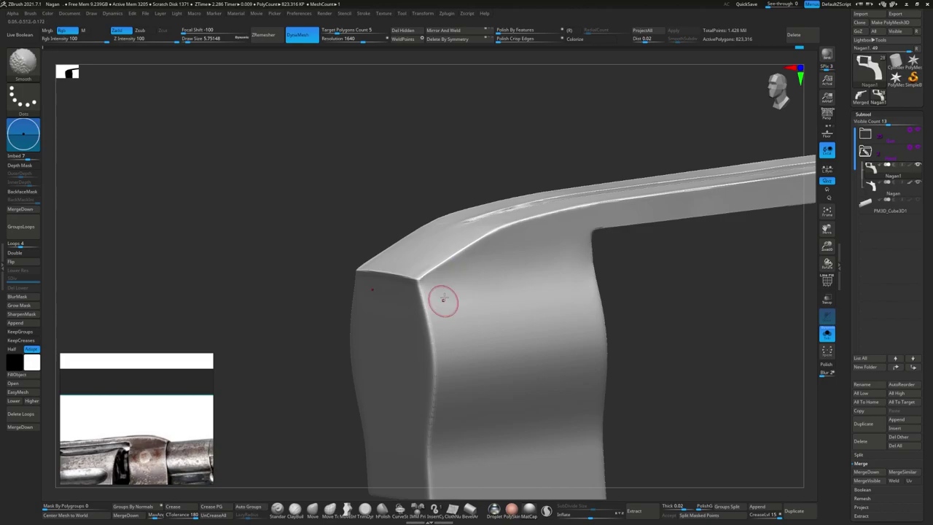
{"action": "mouse_move", "coordinate": [443, 299]}
{"action": "right_mouse_down"}
{"action": "mouse_move", "coordinate": [427, 285]}
{"action": "mouse_move", "coordinate": [422, 295]}
{"action": "right_mouse_up"}
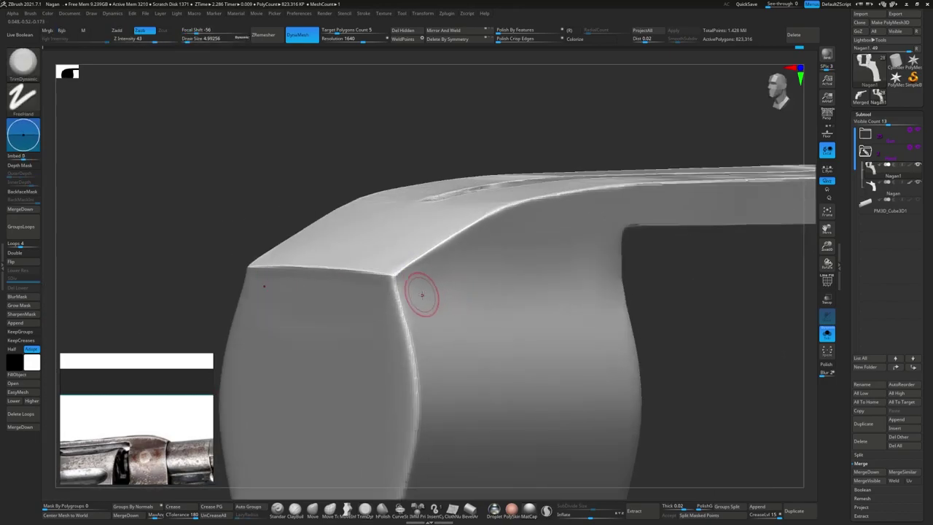
{"action": "key", "text": "shift"}
{"action": "right_click_drag", "start_coordinate": [408, 480], "coordinate": [386, 499]}
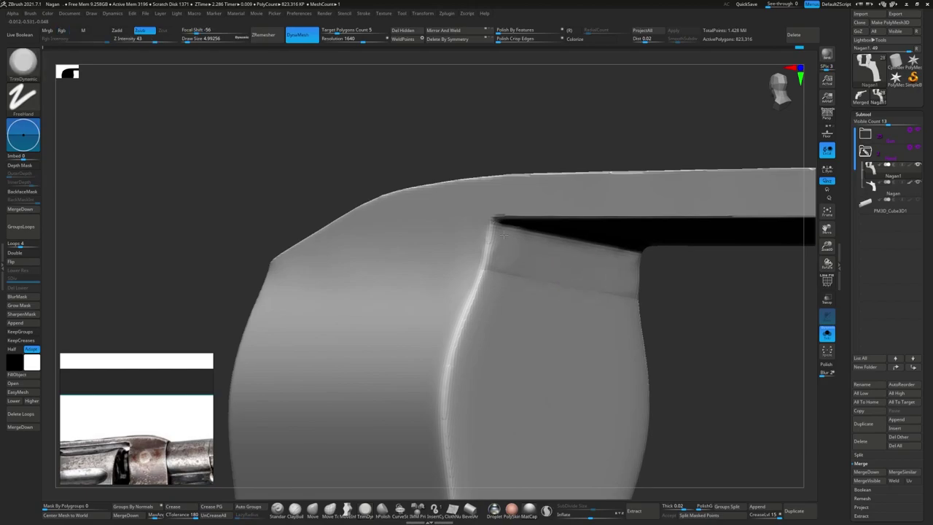
{"action": "right_click_drag", "start_coordinate": [594, 291], "coordinate": [499, 286], "text": "shift"}
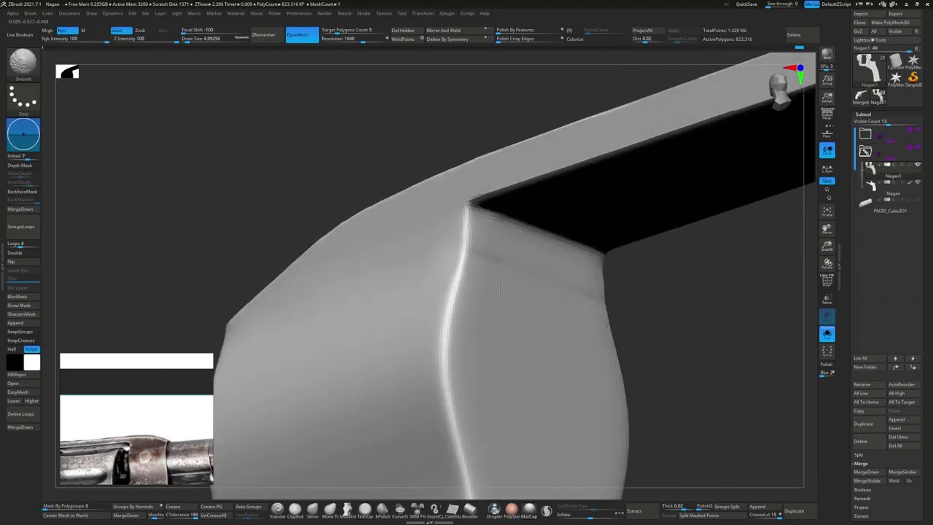
{"action": "mouse_move", "coordinate": [559, 238]}
{"action": "right_mouse_down"}
{"action": "mouse_move", "coordinate": [516, 274]}
{"action": "mouse_move", "coordinate": [512, 292]}
{"action": "mouse_move", "coordinate": [510, 277]}
{"action": "mouse_move", "coordinate": [524, 292]}
{"action": "right_mouse_up"}
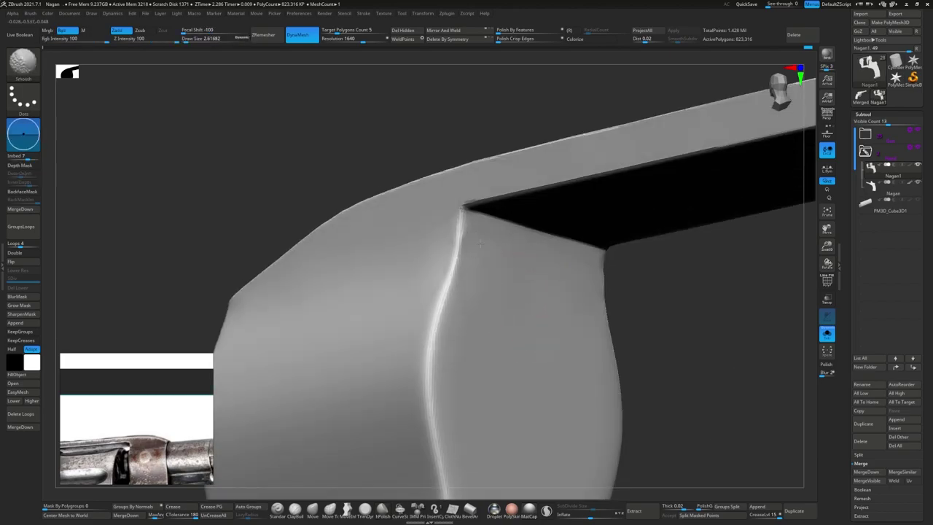
{"action": "right_click_drag", "start_coordinate": [479, 244], "coordinate": [470, 317]}
{"action": "right_click_drag", "start_coordinate": [525, 252], "coordinate": [525, 303], "text": "shift"}
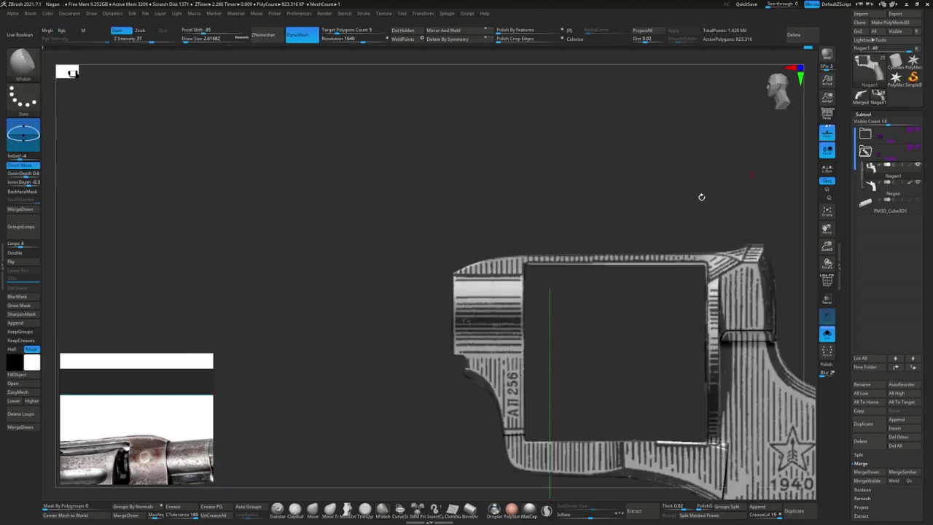
- Smooth the strap-to-post inner corner into a rounded fillet, then check front and side views
{"action": "right_click_drag", "start_coordinate": [700, 197], "coordinate": [532, 210], "text": "alt"}
{"action": "mouse_move", "coordinate": [605, 288]}
{"action": "right_mouse_down"}
{"action": "mouse_move", "coordinate": [520, 240]}
{"action": "mouse_move", "coordinate": [572, 233]}
{"action": "mouse_move", "coordinate": [500, 333]}
{"action": "mouse_move", "coordinate": [462, 308]}
{"action": "mouse_move", "coordinate": [510, 200]}
{"action": "right_mouse_up"}
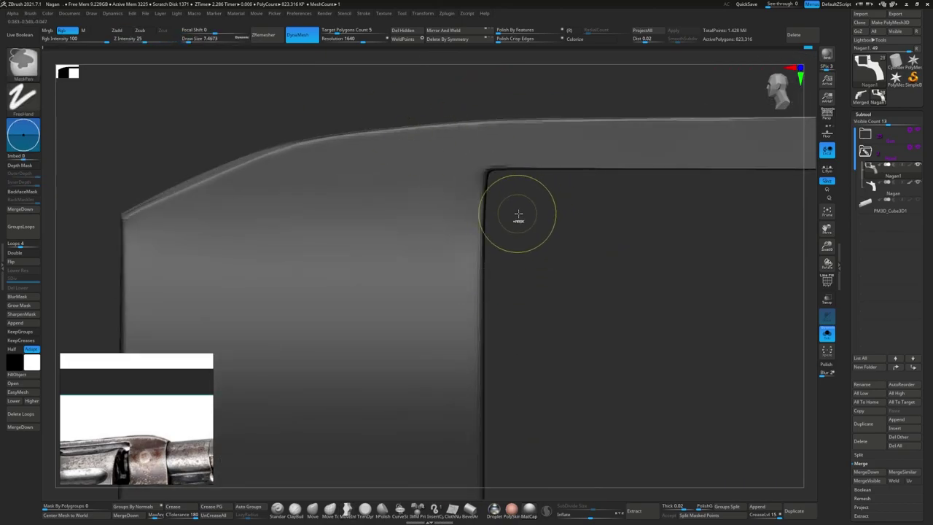
{"action": "mouse_move", "coordinate": [469, 154]}
{"action": "right_mouse_down"}
{"action": "mouse_move", "coordinate": [475, 223]}
{"action": "mouse_move", "coordinate": [390, 375]}
{"action": "right_mouse_up"}
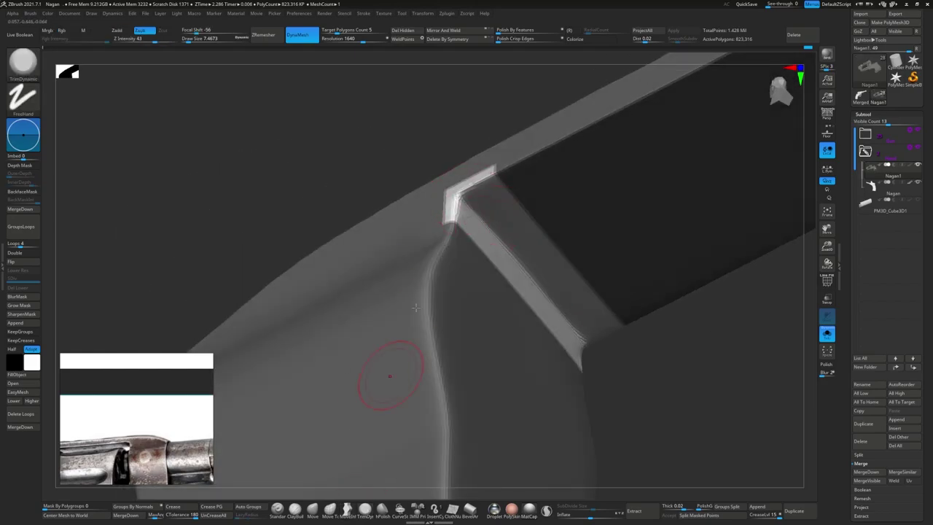
{"action": "left_click_drag", "start_coordinate": [489, 231], "coordinate": [494, 217], "text": "shift"}
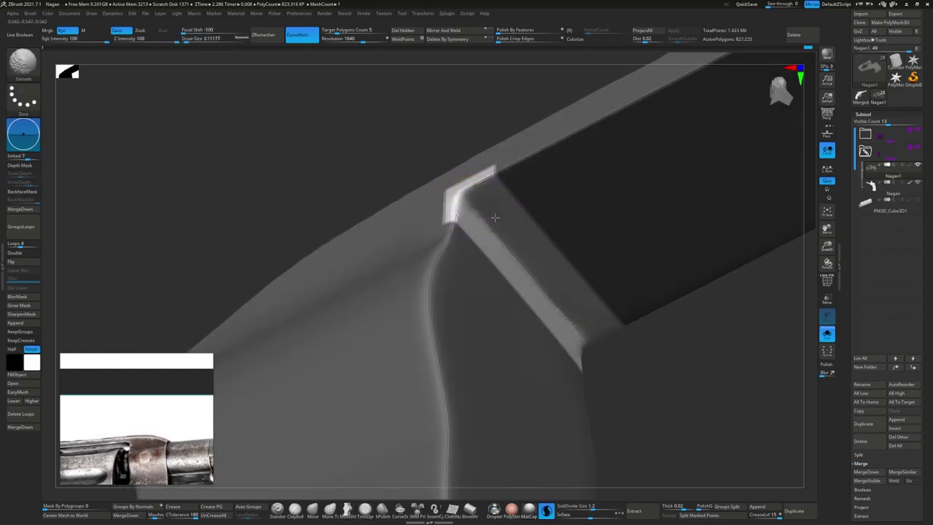
{"action": "mouse_move", "coordinate": [470, 209]}
{"action": "right_mouse_down"}
{"action": "mouse_move", "coordinate": [482, 189]}
{"action": "mouse_move", "coordinate": [454, 209]}
{"action": "mouse_move", "coordinate": [491, 203]}
{"action": "mouse_move", "coordinate": [483, 218]}
{"action": "mouse_move", "coordinate": [481, 199]}
{"action": "mouse_move", "coordinate": [441, 214]}
{"action": "mouse_move", "coordinate": [479, 235]}
{"action": "right_mouse_up"}
{"action": "right_click_drag", "start_coordinate": [406, 245], "coordinate": [510, 255], "text": "shift"}
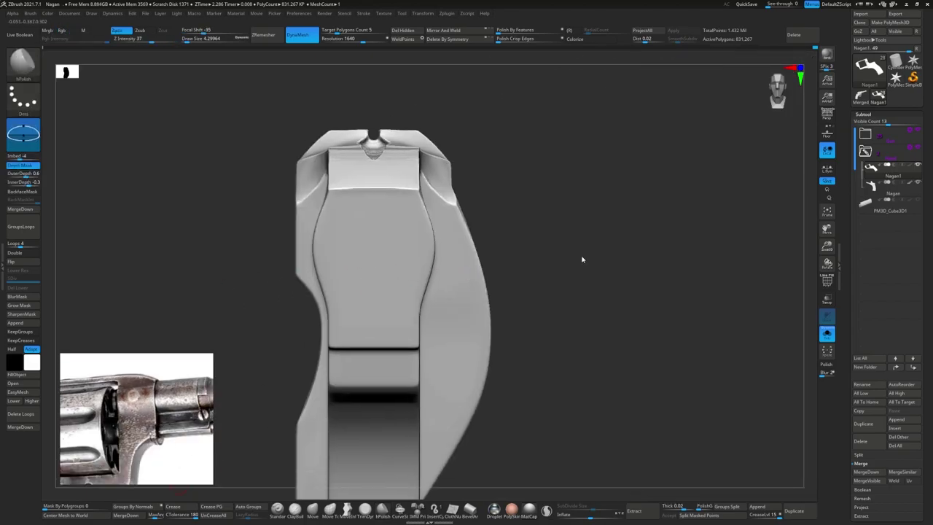
- Check the frame from front and side, then shrink the brush for finer groove work
{"action": "right_click_drag", "start_coordinate": [580, 258], "coordinate": [437, 248], "text": "shift"}
{"action": "key", "text": "s"}
{"action": "right_click_drag", "start_coordinate": [348, 201], "coordinate": [352, 261]}
{"action": "mouse_move", "coordinate": [396, 298]}
{"action": "right_mouse_down"}
{"action": "mouse_move", "coordinate": [350, 208]}
{"action": "mouse_move", "coordinate": [332, 250]}
{"action": "mouse_move", "coordinate": [395, 270]}
{"action": "mouse_move", "coordinate": [327, 238]}
{"action": "mouse_move", "coordinate": [314, 281]}
{"action": "mouse_move", "coordinate": [301, 260]}
{"action": "mouse_move", "coordinate": [308, 303]}
{"action": "mouse_move", "coordinate": [291, 329]}
{"action": "mouse_move", "coordinate": [303, 331]}
{"action": "mouse_move", "coordinate": [321, 365]}
{"action": "mouse_move", "coordinate": [302, 336]}
{"action": "mouse_move", "coordinate": [257, 329]}
{"action": "mouse_move", "coordinate": [296, 331]}
{"action": "right_mouse_up"}
{"action": "key", "text": "s"}
{"action": "key", "text": "s"}
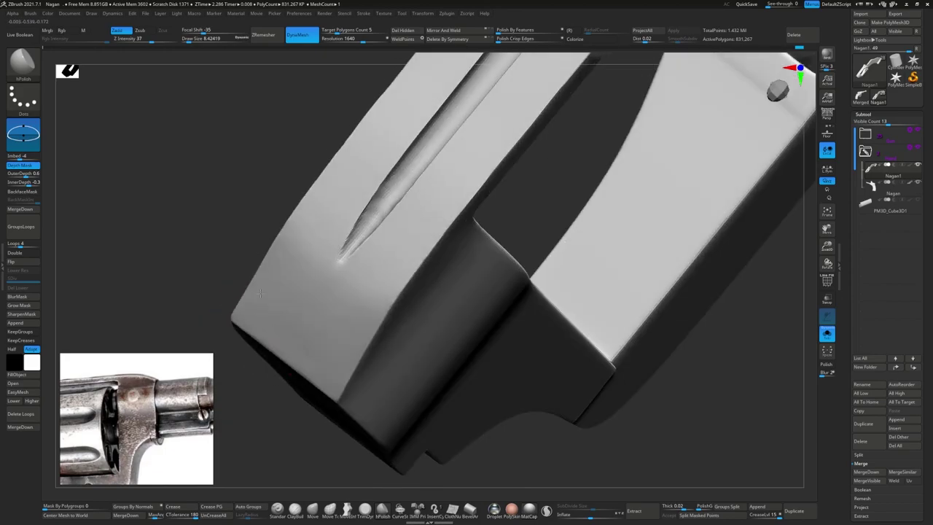
- Cut the top groove with DamStandard and a Chisel brush
{"action": "key", "text": "b"}
{"action": "key", "text": "d"}
{"action": "key", "text": "s"}
{"action": "mouse_move", "coordinate": [260, 292]}
{"action": "right_mouse_down"}
{"action": "mouse_move", "coordinate": [371, 319]}
{"action": "mouse_move", "coordinate": [371, 291]}
{"action": "mouse_move", "coordinate": [371, 350]}
{"action": "mouse_move", "coordinate": [380, 285]}
{"action": "right_mouse_up"}
{"action": "key", "text": "b"}
{"action": "key", "text": "c"}
{"action": "key", "text": "h"}
{"action": "mouse_move", "coordinate": [380, 364]}
{"action": "right_mouse_down"}
{"action": "mouse_move", "coordinate": [263, 308]}
{"action": "mouse_move", "coordinate": [371, 306]}
{"action": "mouse_move", "coordinate": [371, 323]}
{"action": "right_mouse_up"}
- Sharpen the groove with the Pinch brush at an adjusted size
{"action": "key", "text": "b"}
{"action": "key", "text": "p"}
{"action": "key", "text": "i"}
{"action": "right_click_drag", "start_coordinate": [486, 264], "coordinate": [397, 228], "text": "shift"}
{"action": "key", "text": "s"}
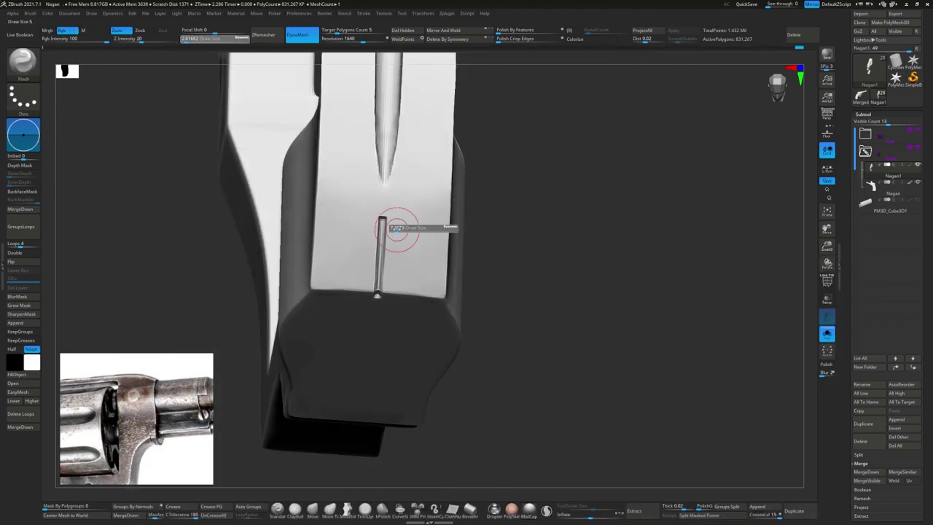
{"action": "mouse_move", "coordinate": [377, 294]}
{"action": "right_mouse_down"}
{"action": "mouse_move", "coordinate": [364, 451]}
{"action": "mouse_move", "coordinate": [393, 203]}
{"action": "mouse_move", "coordinate": [437, 306]}
{"action": "mouse_move", "coordinate": [467, 325]}
{"action": "mouse_move", "coordinate": [357, 453]}
{"action": "mouse_move", "coordinate": [462, 291]}
{"action": "mouse_move", "coordinate": [368, 311]}
{"action": "right_mouse_up"}
- Tidy the groove with TrimDynamic followed by hPolish
{"action": "key", "text": "b"}
{"action": "key", "text": "t"}
{"action": "key", "text": "d"}
{"action": "key", "text": "b"}
{"action": "key", "text": "h"}
{"action": "key", "text": "p"}
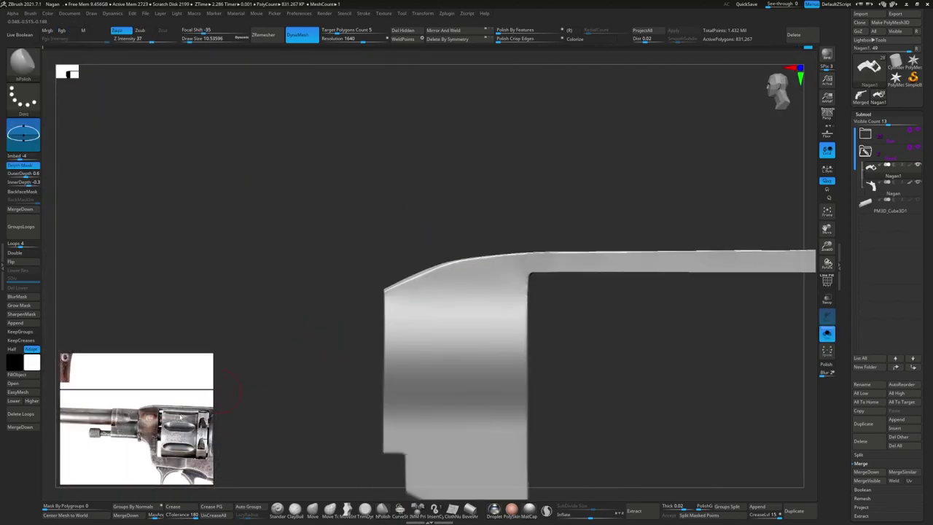
- Ctrl-drag rectangular masks over the frame's front and the area near the strap
{"action": "right_click_drag", "start_coordinate": [339, 250], "coordinate": [277, 175]}
{"action": "mouse_move", "coordinate": [277, 176]}
{"action": "left_mouse_down", "text": "ctrl"}
{"action": "mouse_move", "coordinate": [540, 274]}
{"action": "mouse_move", "coordinate": [541, 287]}
{"action": "left_mouse_up", "text": "ctrl"}
{"action": "left_click_drag", "start_coordinate": [605, 314], "coordinate": [487, 187], "text": "ctrl"}
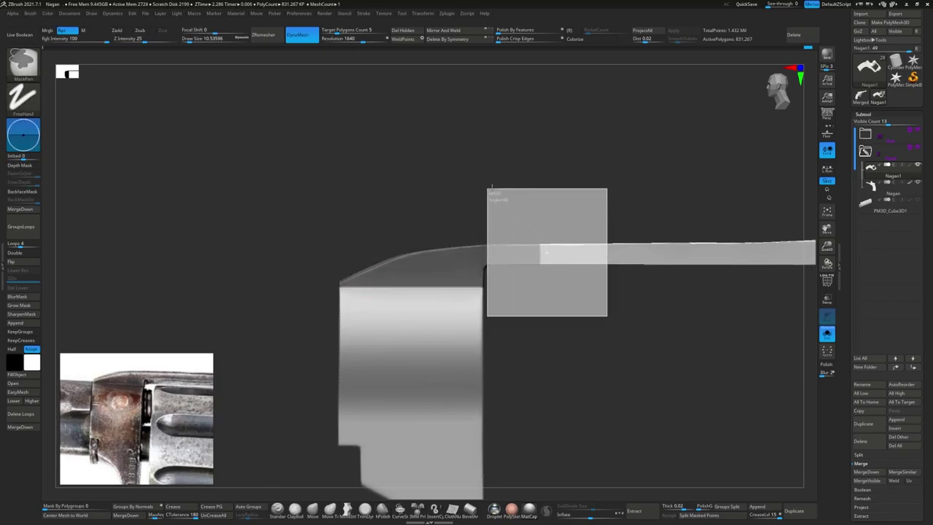
{"action": "mouse_move", "coordinate": [512, 214]}
{"action": "right_mouse_down"}
{"action": "mouse_move", "coordinate": [485, 191]}
{"action": "mouse_move", "coordinate": [612, 313]}
{"action": "right_mouse_up"}
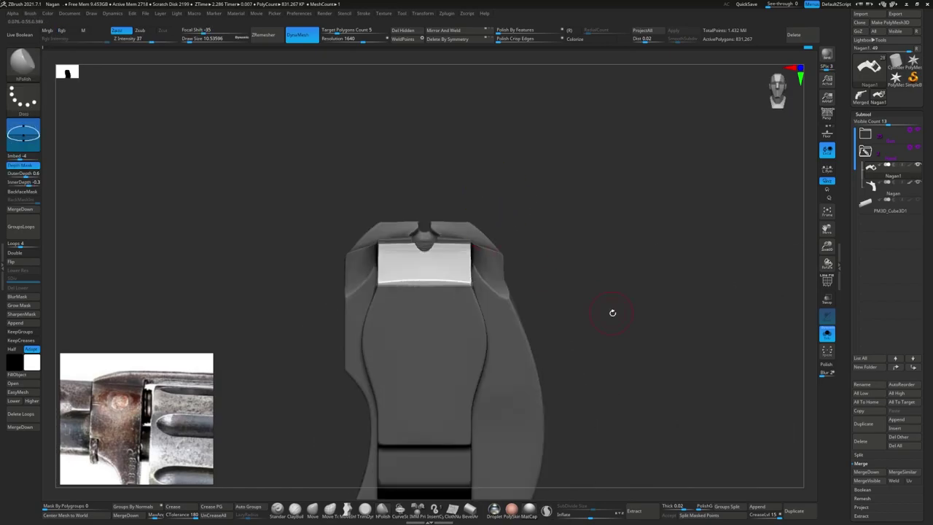
{"action": "left_click_drag", "start_coordinate": [414, 159], "coordinate": [466, 316], "text": "ctrl"}
{"action": "right_click_drag", "start_coordinate": [467, 316], "coordinate": [467, 277], "text": "ctrl"}
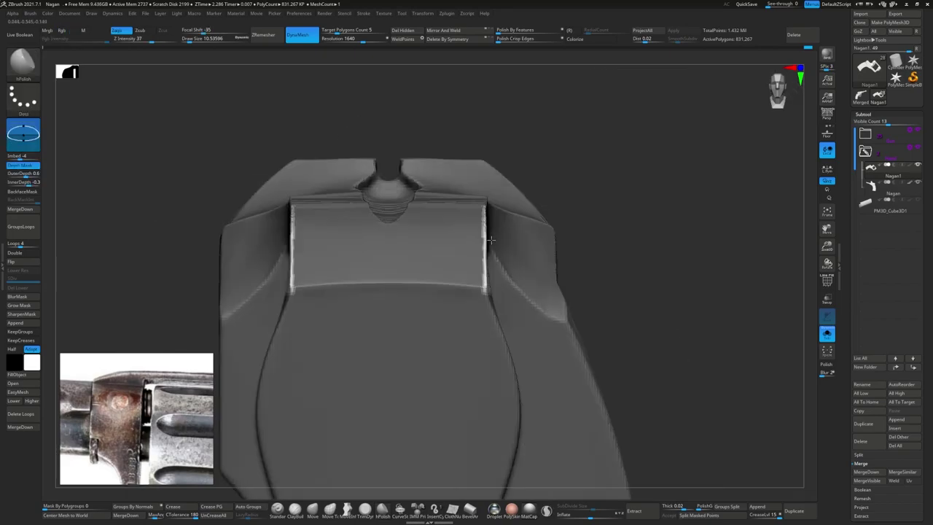
{"action": "left_click_drag", "start_coordinate": [385, 90], "coordinate": [488, 343], "text": "ctrl"}
- Mask the top rail, polish the corner edge smooth, then select TrimAdaptive
{"action": "right_click_drag", "start_coordinate": [487, 343], "coordinate": [514, 212]}
{"action": "left_click_drag", "start_coordinate": [514, 212], "coordinate": [510, 117], "text": "ctrl"}
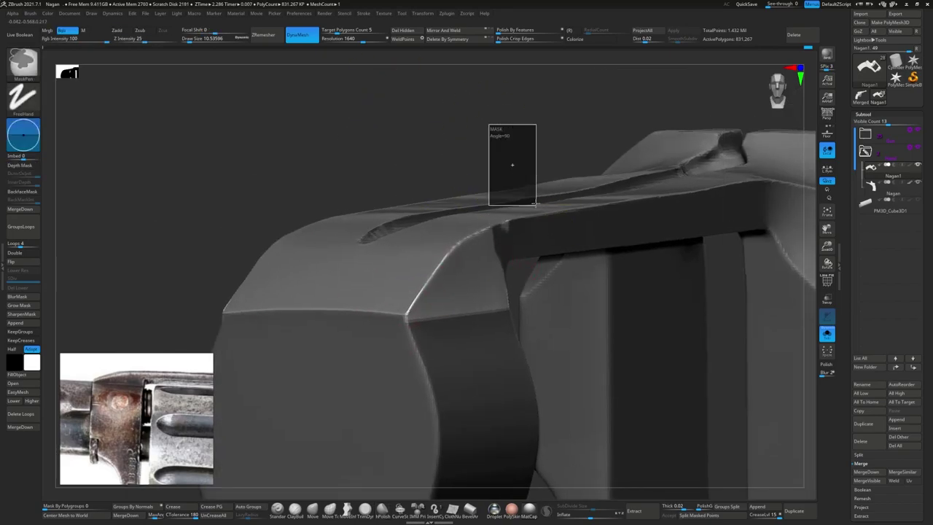
{"action": "mouse_move", "coordinate": [510, 117]}
{"action": "right_mouse_down"}
{"action": "mouse_move", "coordinate": [459, 282]}
{"action": "mouse_move", "coordinate": [379, 215]}
{"action": "mouse_move", "coordinate": [423, 323]}
{"action": "mouse_move", "coordinate": [427, 250]}
{"action": "mouse_move", "coordinate": [342, 272]}
{"action": "right_mouse_up"}
{"action": "left_click", "coordinate": [458, 282], "text": "ctrl"}
{"action": "key", "text": "b"}
{"action": "key", "text": "t"}
{"action": "key", "text": "a"}
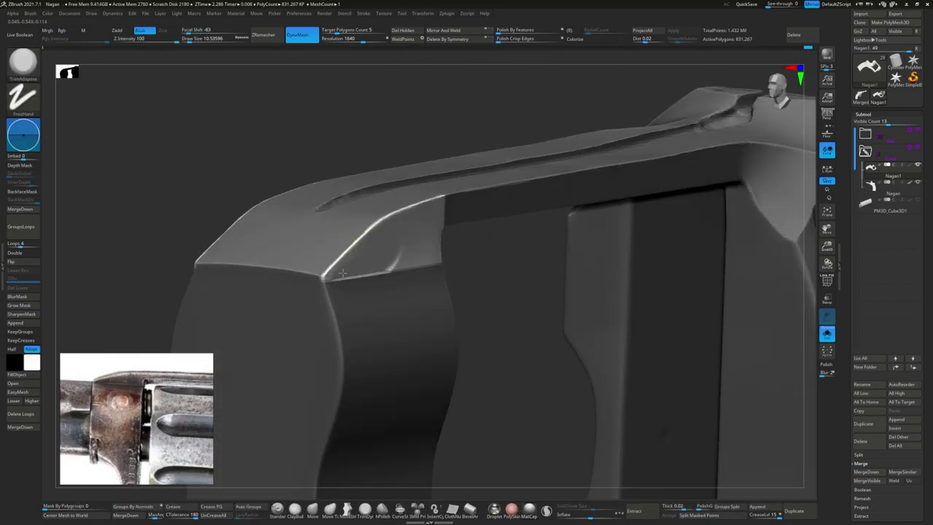
- Orbit around the frame's top edge and corner to inspect the bevel
{"action": "right_click_drag", "start_coordinate": [426, 247], "coordinate": [428, 225]}
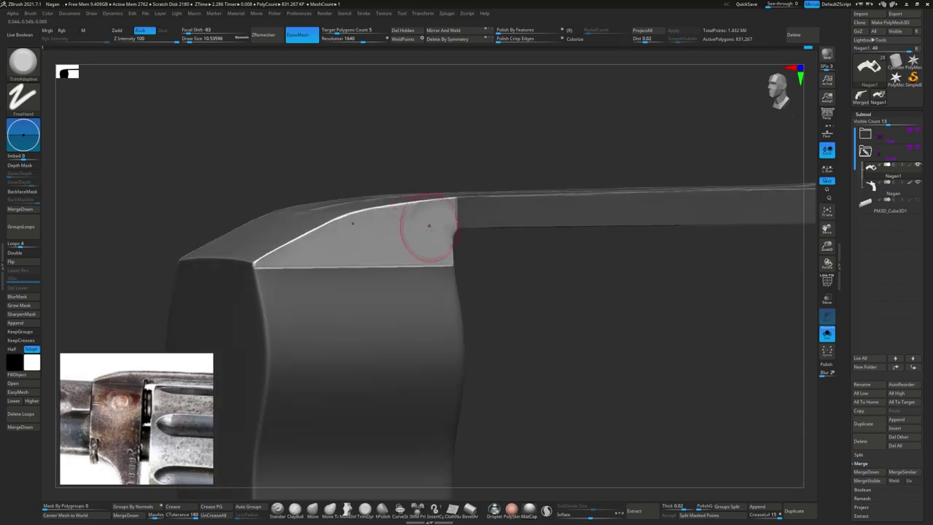
{"action": "right_click_drag", "start_coordinate": [336, 254], "coordinate": [454, 162]}
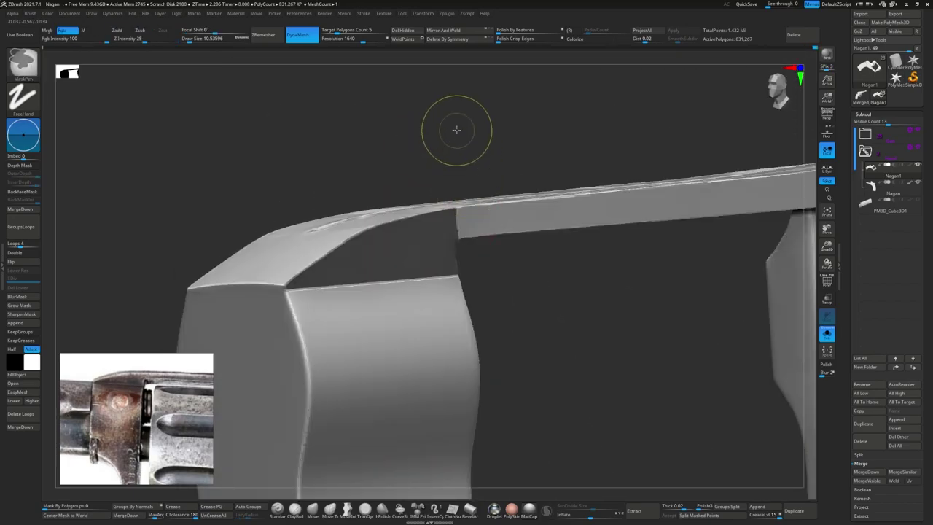
{"action": "right_click_drag", "start_coordinate": [454, 129], "coordinate": [458, 222]}
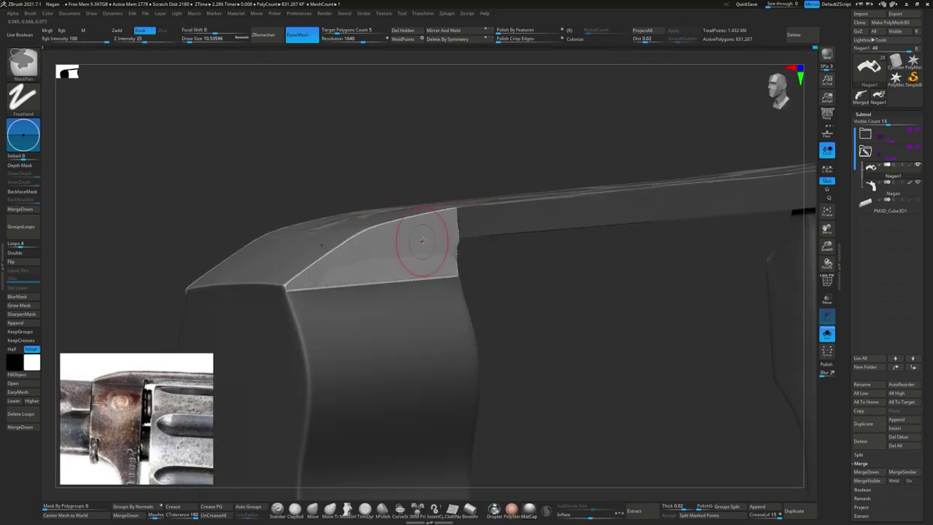
{"action": "mouse_move", "coordinate": [455, 233]}
{"action": "right_mouse_down"}
{"action": "mouse_move", "coordinate": [398, 285]}
{"action": "mouse_move", "coordinate": [430, 260]}
{"action": "right_mouse_up"}
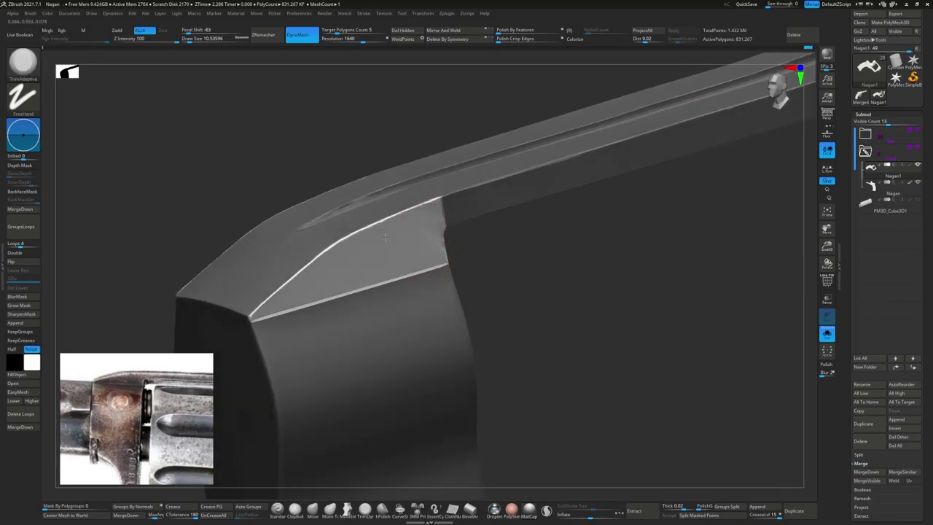
{"action": "mouse_move", "coordinate": [385, 236]}
{"action": "right_mouse_down"}
{"action": "mouse_move", "coordinate": [470, 246]}
{"action": "mouse_move", "coordinate": [445, 216]}
{"action": "mouse_move", "coordinate": [474, 233]}
{"action": "right_mouse_up"}
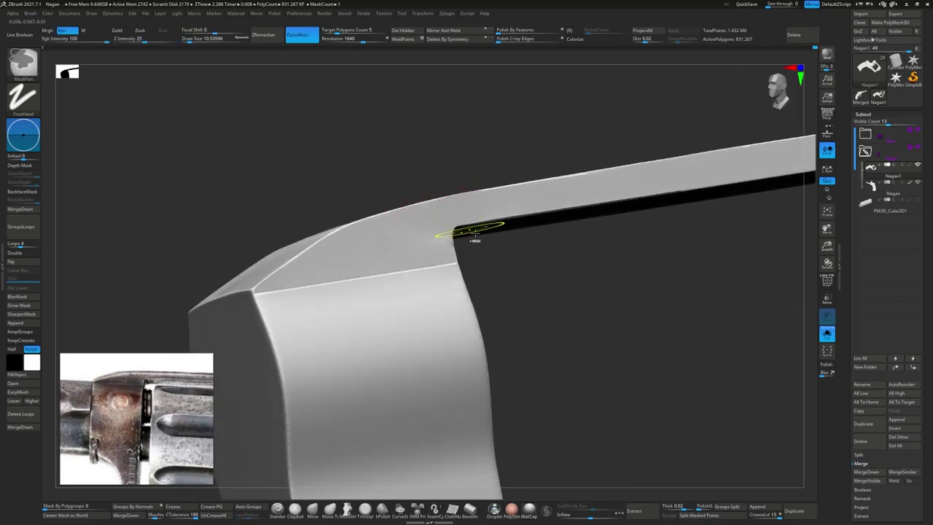
{"action": "key", "text": "ctrl"}
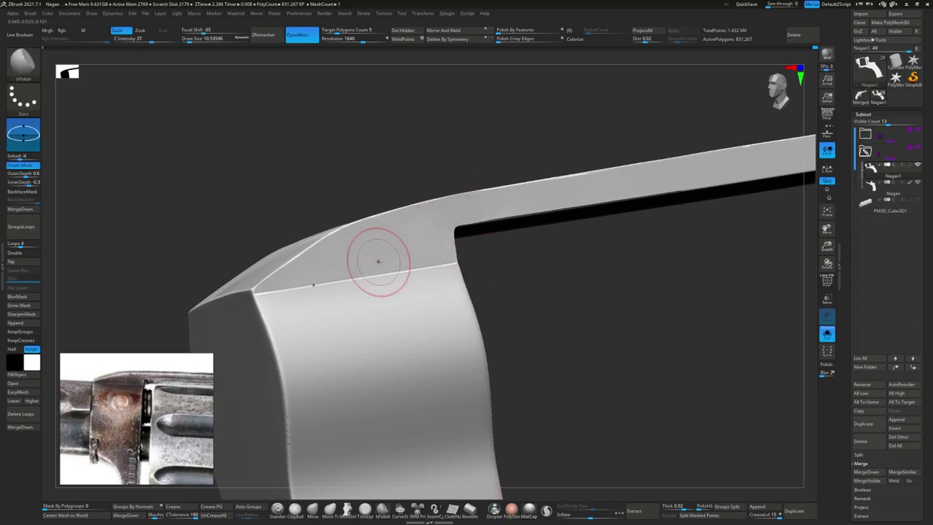
{"action": "right_click_drag", "start_coordinate": [378, 261], "coordinate": [360, 332]}
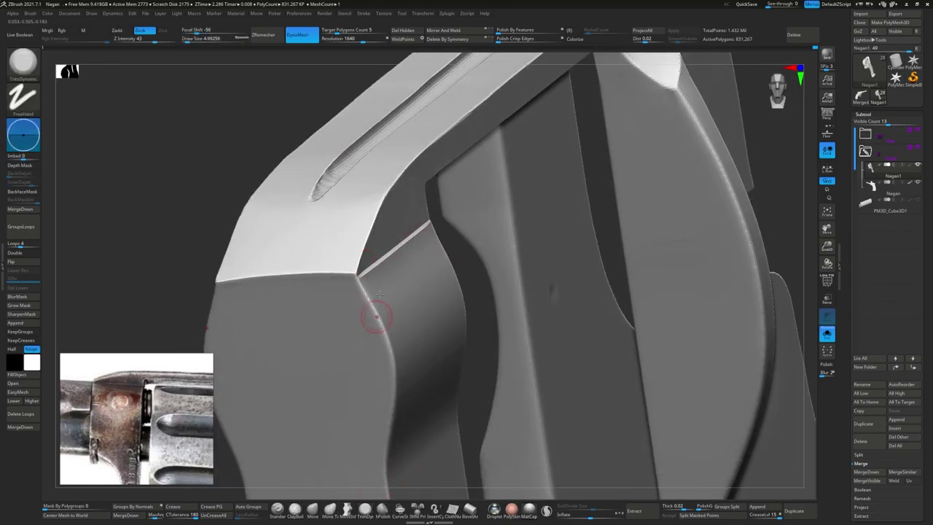
{"action": "mouse_move", "coordinate": [386, 277]}
{"action": "right_mouse_down"}
{"action": "mouse_move", "coordinate": [562, 270]}
{"action": "mouse_move", "coordinate": [355, 273]}
{"action": "right_mouse_up"}
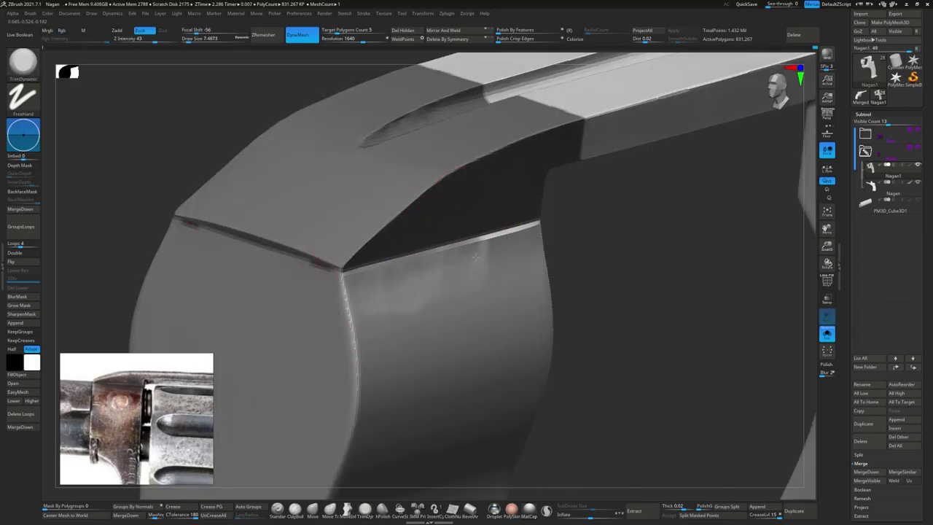
- Smooth the front top edge, then scrub Undo History back to an earlier groove version
{"action": "key", "text": "ctrl"}
{"action": "right_click_drag", "start_coordinate": [494, 252], "coordinate": [444, 277]}
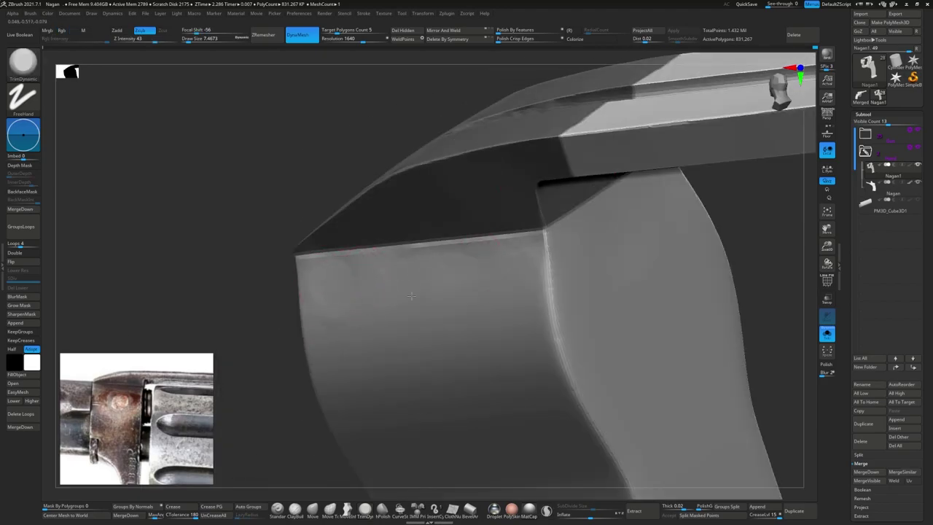
{"action": "left_click_drag", "start_coordinate": [340, 296], "coordinate": [320, 294], "text": "shift"}
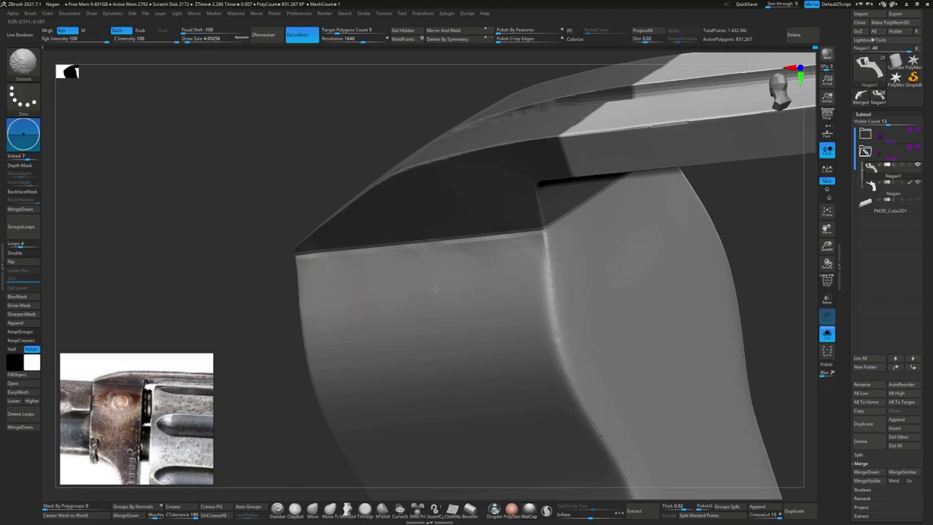
{"action": "right_click_drag", "start_coordinate": [512, 250], "coordinate": [503, 262], "text": "shift"}
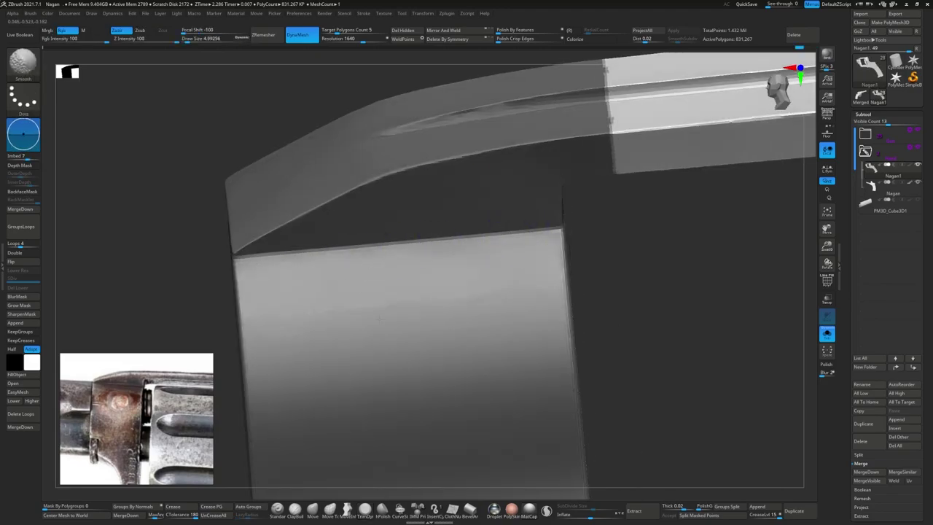
{"action": "mouse_move", "coordinate": [626, 277]}
{"action": "right_mouse_down"}
{"action": "mouse_move", "coordinate": [649, 292]}
{"action": "mouse_move", "coordinate": [641, 252]}
{"action": "mouse_move", "coordinate": [421, 257]}
{"action": "mouse_move", "coordinate": [432, 275]}
{"action": "right_mouse_up"}
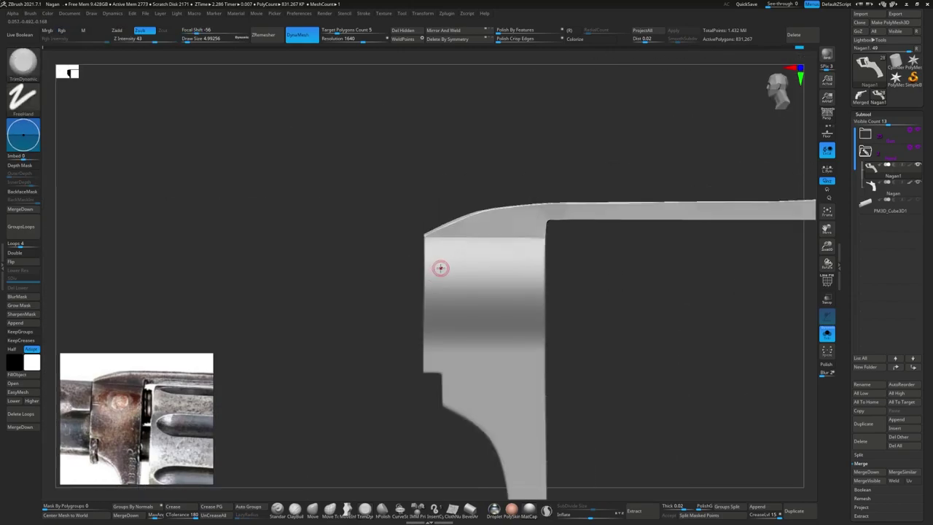
{"action": "right_click_drag", "start_coordinate": [499, 224], "coordinate": [652, 121]}
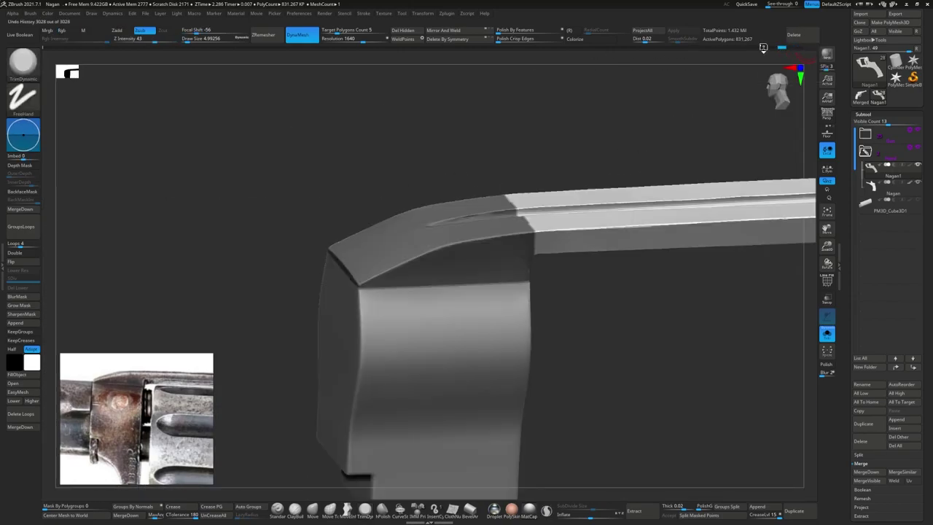
{"action": "left_click_drag", "start_coordinate": [640, 49], "coordinate": [804, 53]}
- Mask the frame's left part with MaskPen and apply Polish Crisp Edges
{"action": "key", "text": "b"}
{"action": "key", "text": "m"}
{"action": "key", "text": "p"}
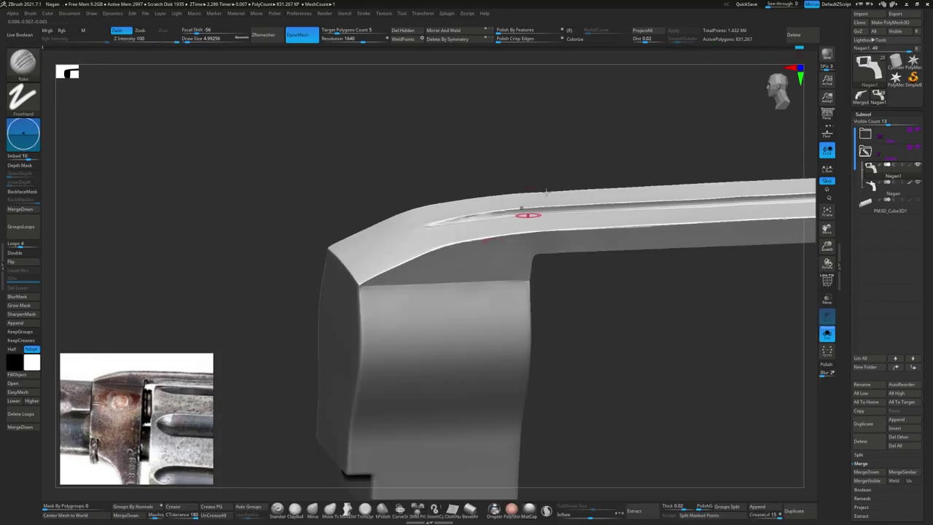
{"action": "mouse_move", "coordinate": [527, 211]}
{"action": "right_mouse_down"}
{"action": "mouse_move", "coordinate": [469, 278]}
{"action": "mouse_move", "coordinate": [437, 277]}
{"action": "right_mouse_up"}
{"action": "left_click_drag", "start_coordinate": [498, 308], "coordinate": [574, 432], "text": "ctrl"}
{"action": "mouse_move", "coordinate": [515, 217]}
{"action": "left_mouse_down", "text": "ctrl"}
{"action": "mouse_move", "coordinate": [575, 241]}
{"action": "mouse_move", "coordinate": [526, 298]}
{"action": "left_mouse_up", "text": "ctrl"}
{"action": "mouse_move", "coordinate": [526, 298]}
{"action": "right_mouse_down"}
{"action": "mouse_move", "coordinate": [484, 197]}
{"action": "mouse_move", "coordinate": [510, 233]}
{"action": "right_mouse_up"}
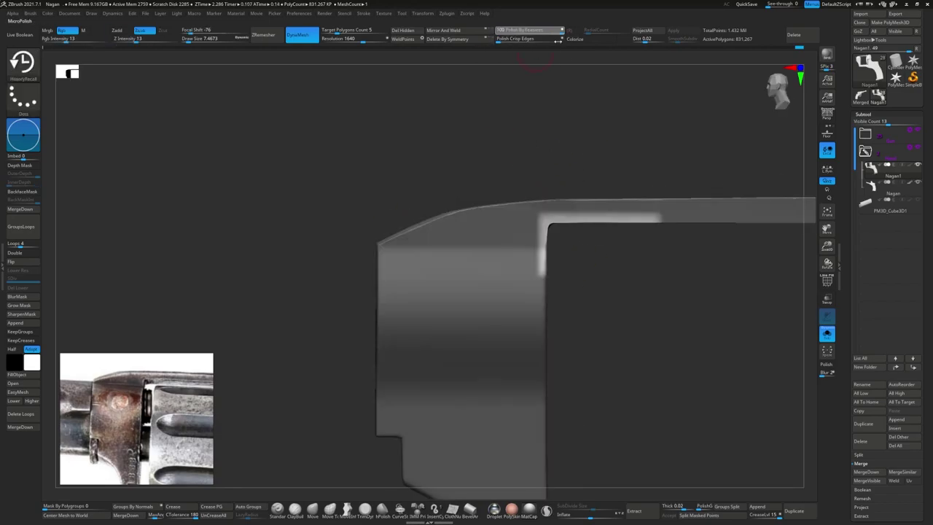
{"action": "left_click", "coordinate": [550, 38]}
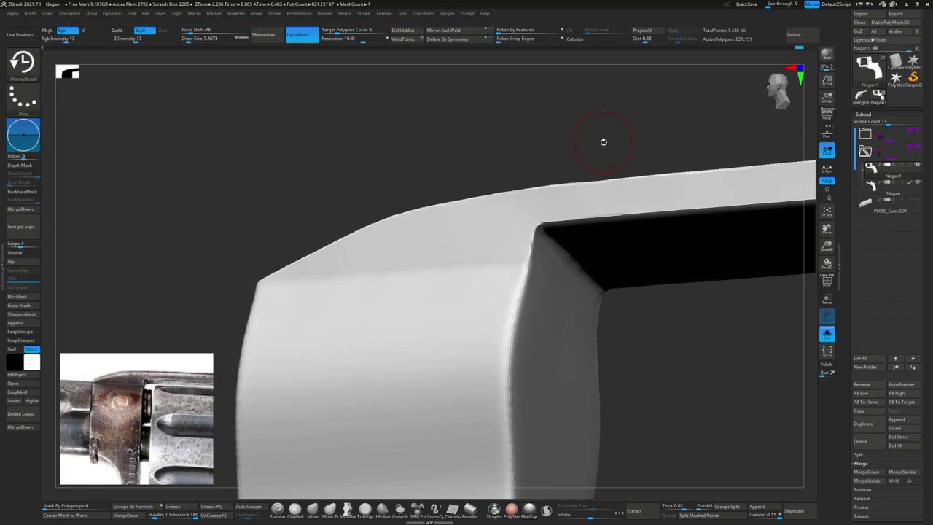
- Flatten the frame's upper corner bevels with the TrimDynamic brush
{"action": "key", "text": "alt+Tab"}
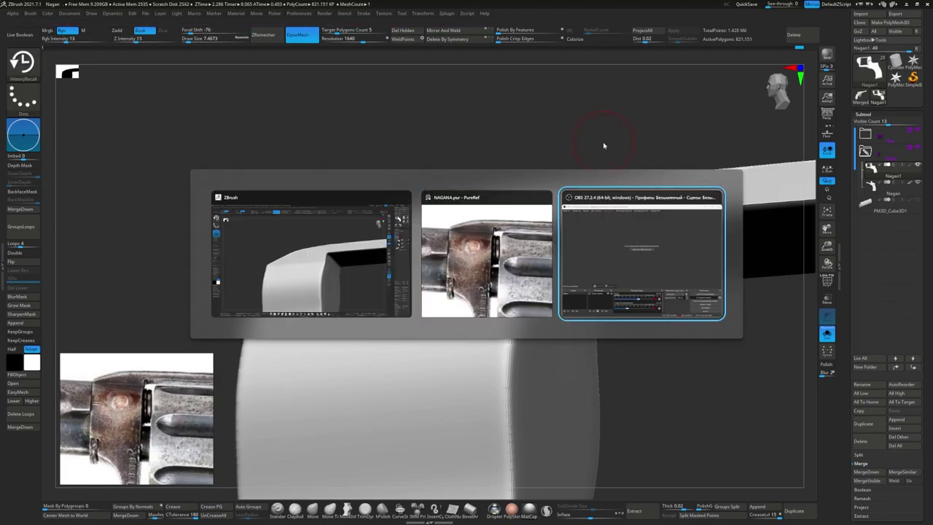
{"action": "mouse_move", "coordinate": [358, 219]}
{"action": "left_mouse_down"}
{"action": "mouse_move", "coordinate": [401, 297]}
{"action": "mouse_move", "coordinate": [374, 492]}
{"action": "left_mouse_up"}
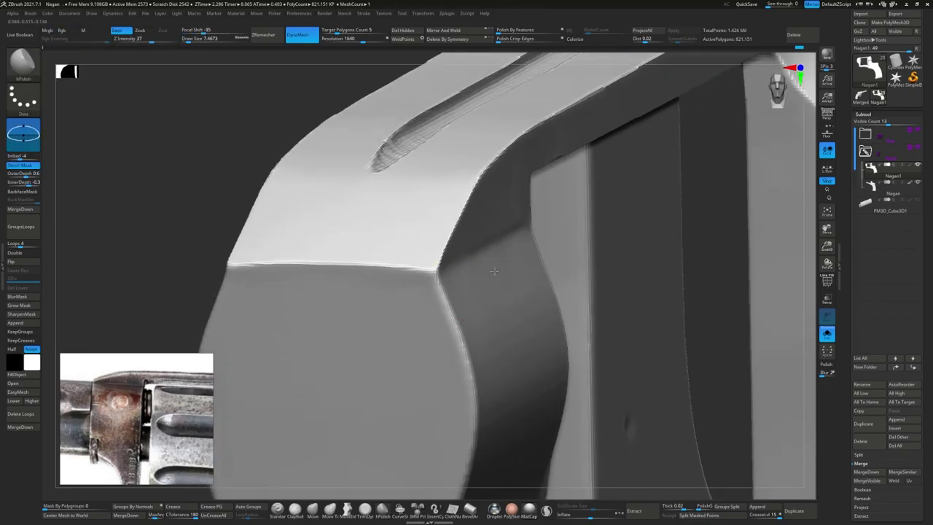
{"action": "mouse_move", "coordinate": [495, 271]}
{"action": "left_mouse_down"}
{"action": "mouse_move", "coordinate": [531, 276]}
{"action": "mouse_move", "coordinate": [440, 274]}
{"action": "left_mouse_up"}
{"action": "key", "text": "b"}
{"action": "key", "text": "t"}
{"action": "key", "text": "d"}
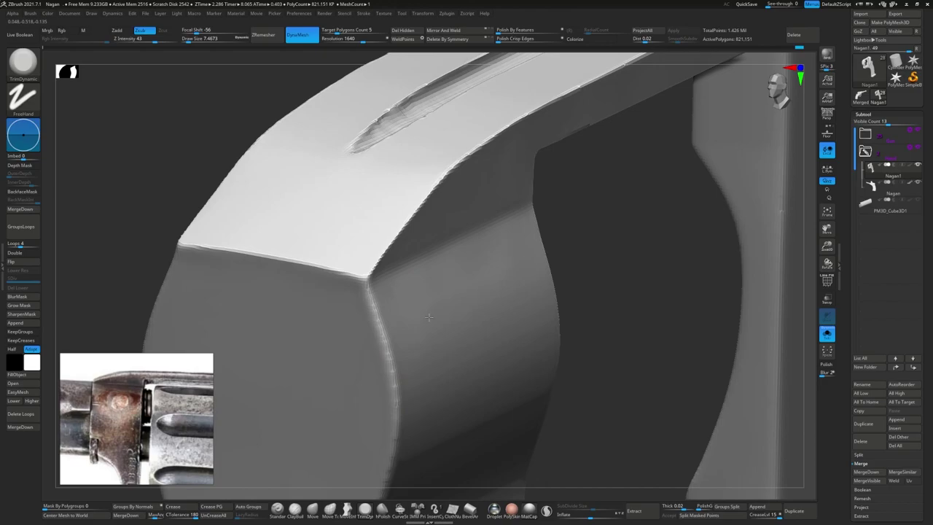
{"action": "mouse_move", "coordinate": [429, 317]}
{"action": "left_mouse_down"}
{"action": "mouse_move", "coordinate": [487, 270]}
{"action": "mouse_move", "coordinate": [457, 307]}
{"action": "mouse_move", "coordinate": [458, 288]}
{"action": "mouse_move", "coordinate": [332, 270]}
{"action": "mouse_move", "coordinate": [359, 271]}
{"action": "left_mouse_up"}
- Clean up the corner bevels with the hPolish brush at an adjusted size
{"action": "key", "text": "b"}
{"action": "key", "text": "h"}
{"action": "key", "text": "p"}
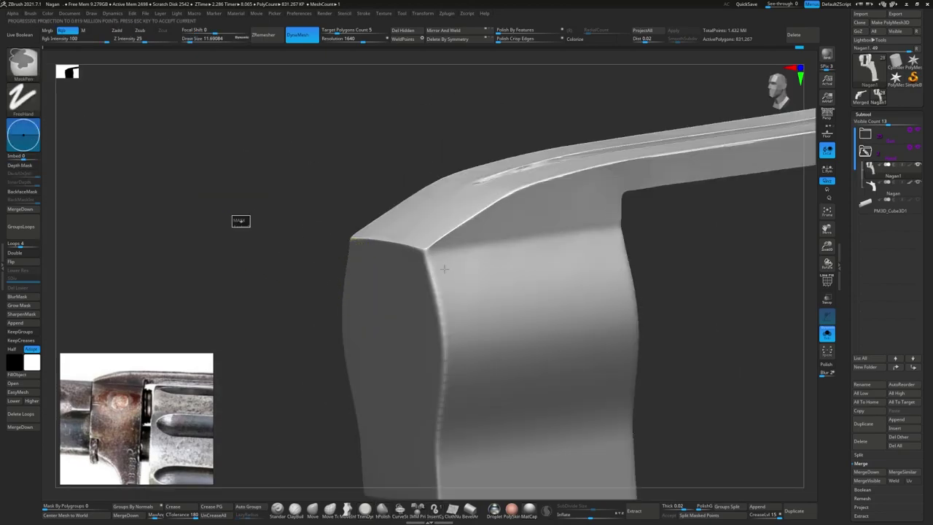
{"action": "mouse_move", "coordinate": [443, 272]}
{"action": "right_mouse_down"}
{"action": "mouse_move", "coordinate": [459, 250]}
{"action": "mouse_move", "coordinate": [471, 264]}
{"action": "right_mouse_up"}
{"action": "key", "text": "s"}
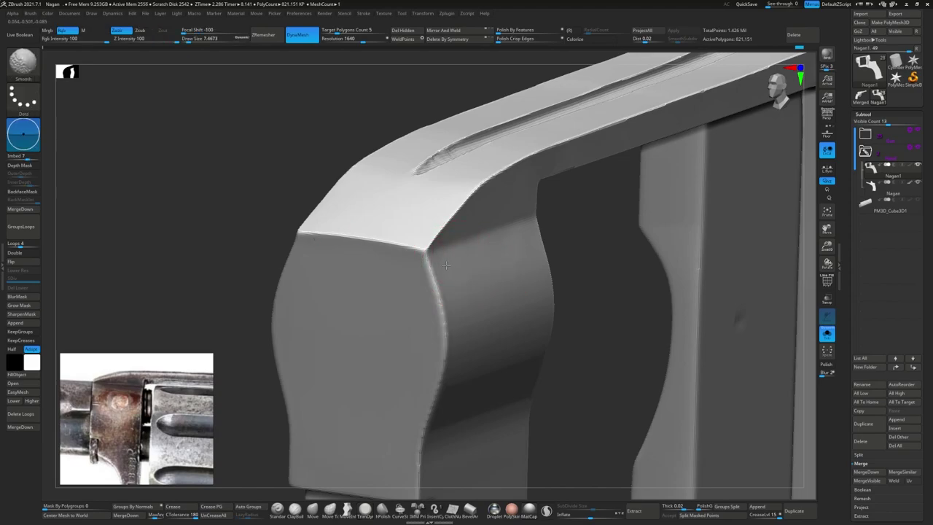
{"action": "mouse_move", "coordinate": [525, 241]}
{"action": "right_mouse_down", "text": "ctrl"}
{"action": "mouse_move", "coordinate": [460, 273]}
{"action": "mouse_move", "coordinate": [575, 273]}
{"action": "mouse_move", "coordinate": [487, 326]}
{"action": "mouse_move", "coordinate": [474, 260]}
{"action": "mouse_move", "coordinate": [444, 240]}
{"action": "mouse_move", "coordinate": [460, 268]}
{"action": "mouse_move", "coordinate": [378, 217]}
{"action": "right_mouse_up", "text": "ctrl"}
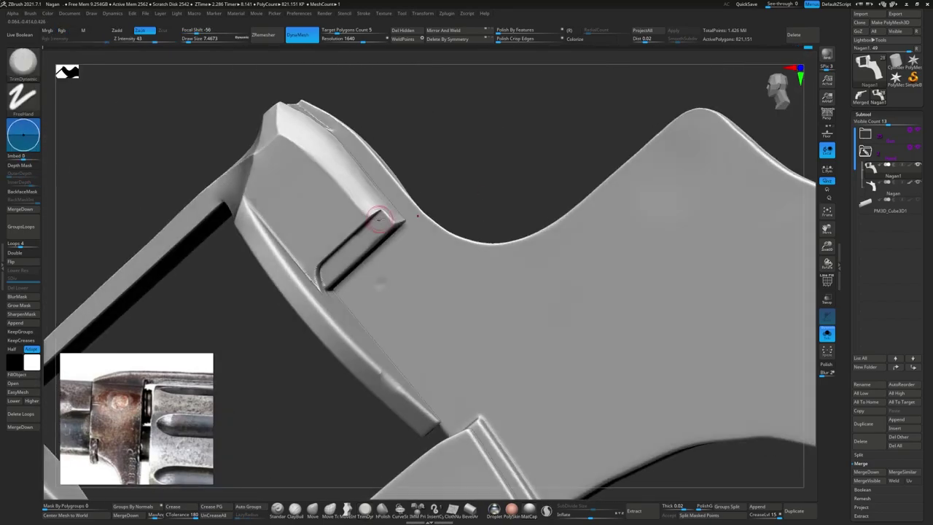
- Invert the frame's mask so only the front-edge strip stays editable, then frame the revolver
{"action": "mouse_move", "coordinate": [445, 172]}
{"action": "right_mouse_down"}
{"action": "mouse_move", "coordinate": [422, 214]}
{"action": "mouse_move", "coordinate": [454, 223]}
{"action": "mouse_move", "coordinate": [610, 197]}
{"action": "mouse_move", "coordinate": [536, 242]}
{"action": "mouse_move", "coordinate": [448, 201]}
{"action": "mouse_move", "coordinate": [442, 214]}
{"action": "mouse_move", "coordinate": [460, 262]}
{"action": "mouse_move", "coordinate": [366, 488]}
{"action": "right_mouse_up"}
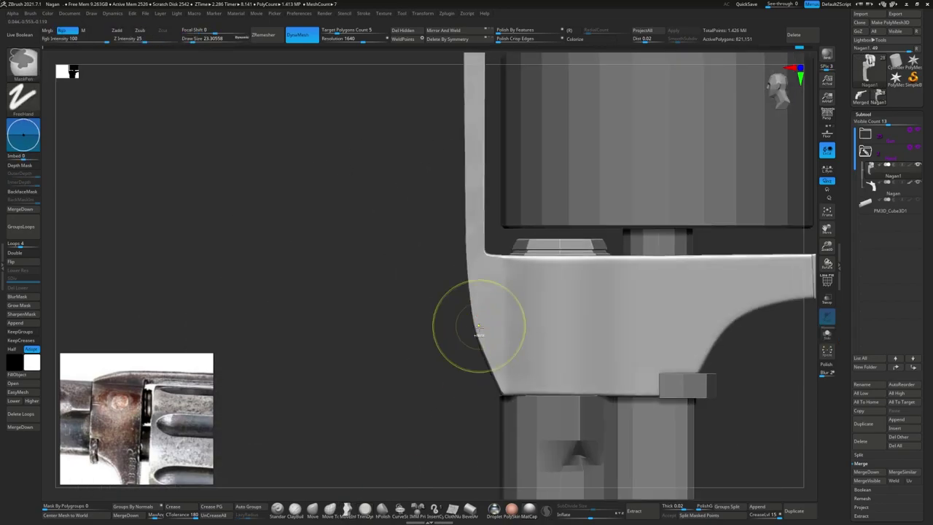
{"action": "mouse_move", "coordinate": [474, 322]}
{"action": "right_mouse_down"}
{"action": "mouse_move", "coordinate": [414, 298]}
{"action": "mouse_move", "coordinate": [475, 315]}
{"action": "right_mouse_up"}
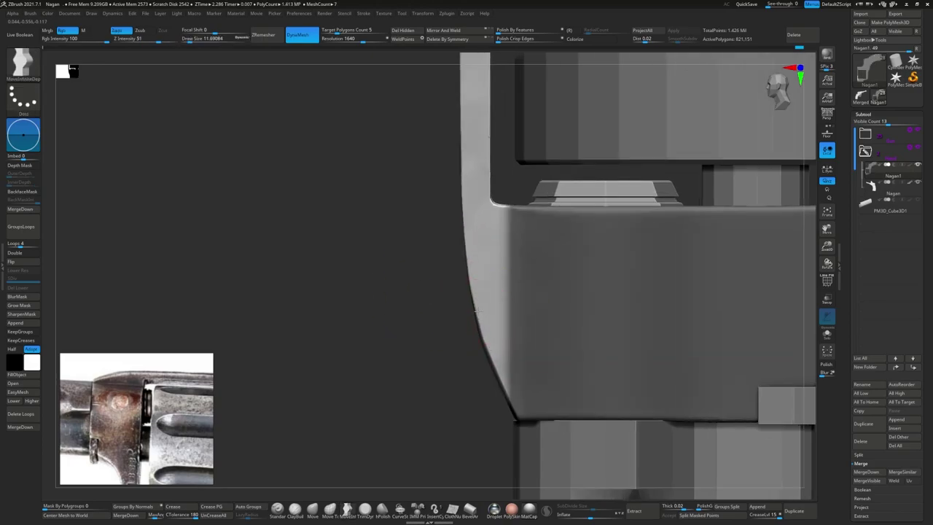
{"action": "left_click", "coordinate": [496, 350], "text": "ctrl"}
{"action": "left_click", "coordinate": [425, 306], "text": "ctrl"}
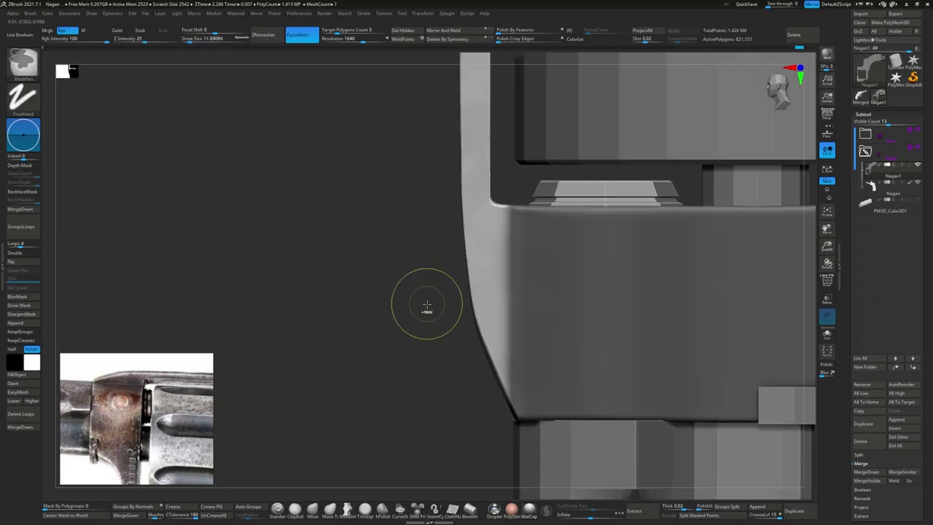
{"action": "left_click", "coordinate": [433, 319], "text": "ctrl"}
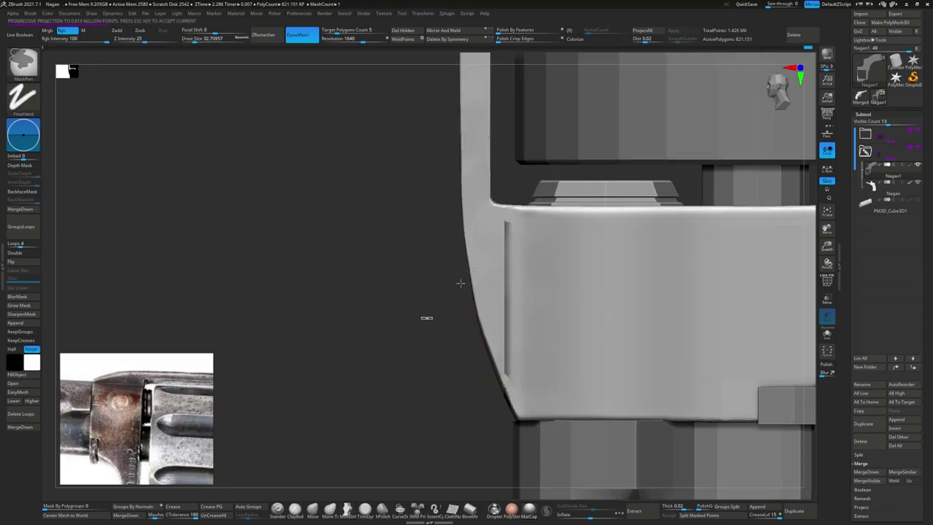
{"action": "mouse_move", "coordinate": [451, 273]}
{"action": "right_mouse_down"}
{"action": "mouse_move", "coordinate": [489, 271]}
{"action": "mouse_move", "coordinate": [479, 287]}
{"action": "mouse_move", "coordinate": [364, 308]}
{"action": "mouse_move", "coordinate": [457, 319]}
{"action": "mouse_move", "coordinate": [541, 233]}
{"action": "mouse_move", "coordinate": [397, 266]}
{"action": "right_mouse_up"}
{"action": "left_click", "coordinate": [493, 317], "text": "ctrl"}
{"action": "key", "text": "f"}
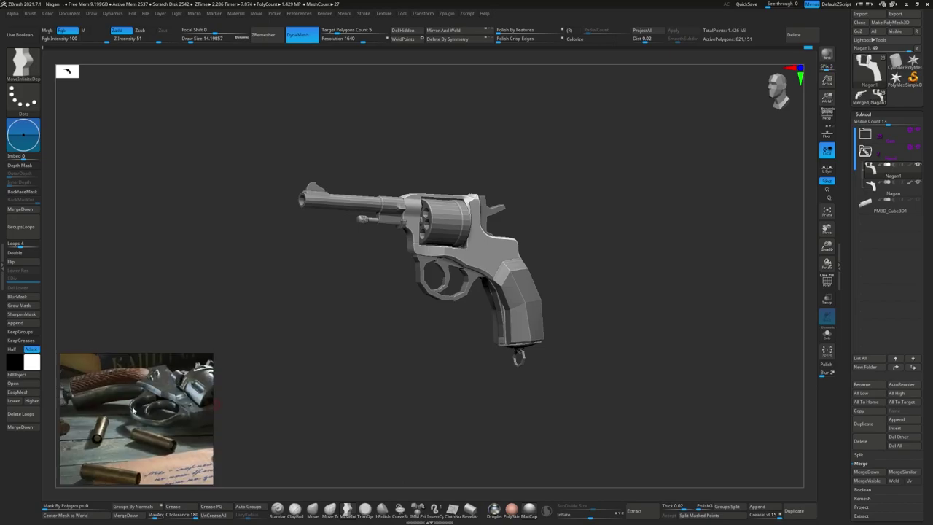
- Zoom in on the trigger and grip area with the TrimDynamic brush ready
{"action": "left_click_drag", "start_coordinate": [298, 284], "coordinate": [320, 280]}
{"action": "scroll", "coordinate": [435, 234], "scroll_direction": "up", "scroll_amount": 5}
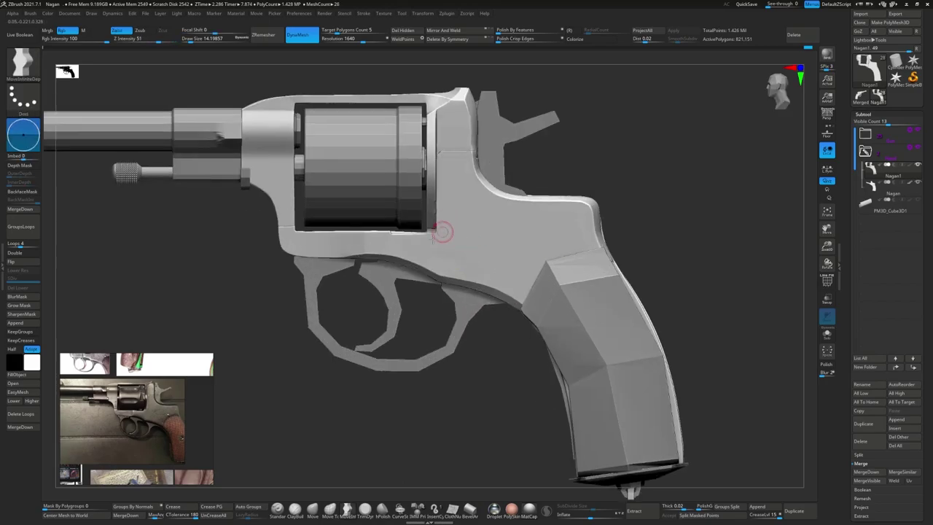
{"action": "mouse_move", "coordinate": [442, 232]}
{"action": "left_mouse_down"}
{"action": "mouse_move", "coordinate": [408, 247]}
{"action": "mouse_move", "coordinate": [421, 253]}
{"action": "mouse_move", "coordinate": [420, 269]}
{"action": "left_mouse_up"}
{"action": "key", "text": "b"}
{"action": "key", "text": "t"}
{"action": "key", "text": "d"}
{"action": "scroll", "coordinate": [421, 275], "scroll_direction": "up", "scroll_amount": 3}
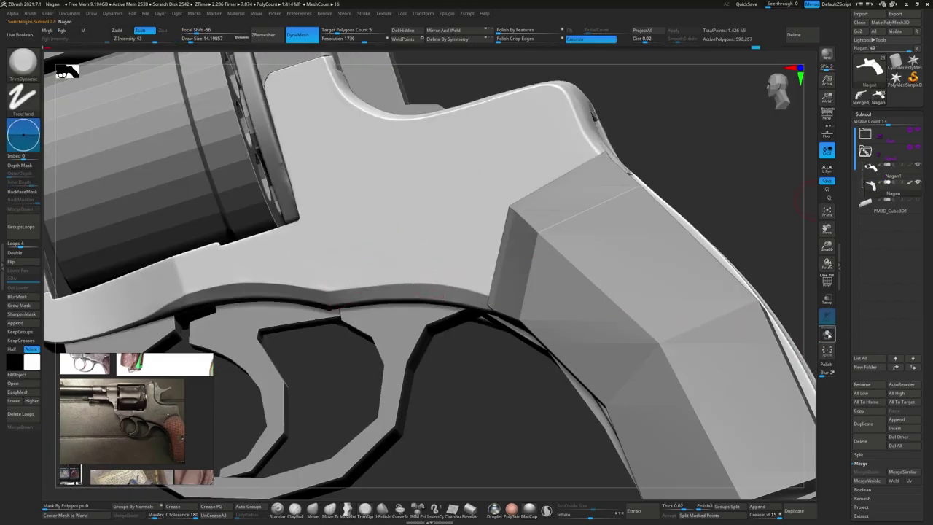
{"action": "scroll", "coordinate": [343, 284], "scroll_direction": "up", "scroll_amount": 5}
- Select the Nagan lower frame piece and polish its bottom edge strip with hPolish
{"action": "left_click", "coordinate": [477, 294], "text": "alt"}
{"action": "key", "text": "b"}
{"action": "key", "text": "h"}
{"action": "key", "text": "p"}
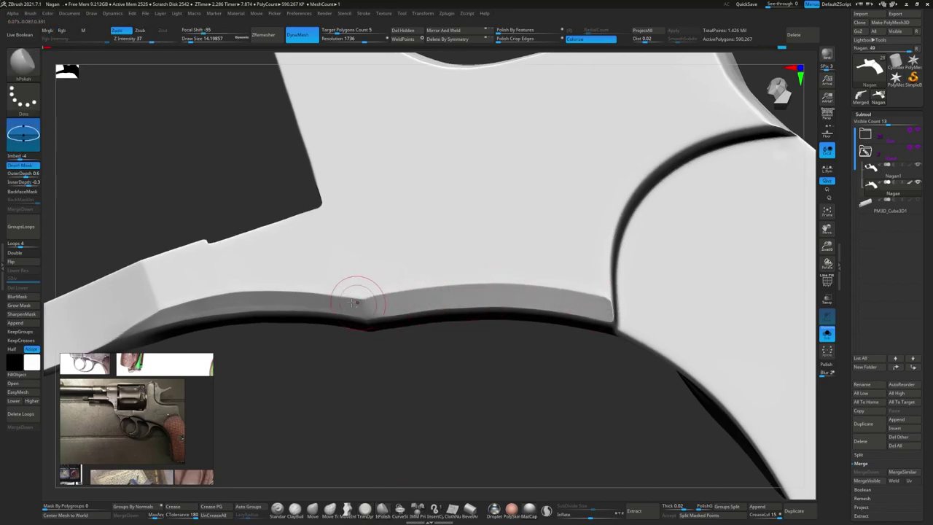
{"action": "right_click_drag", "start_coordinate": [352, 301], "coordinate": [464, 286]}
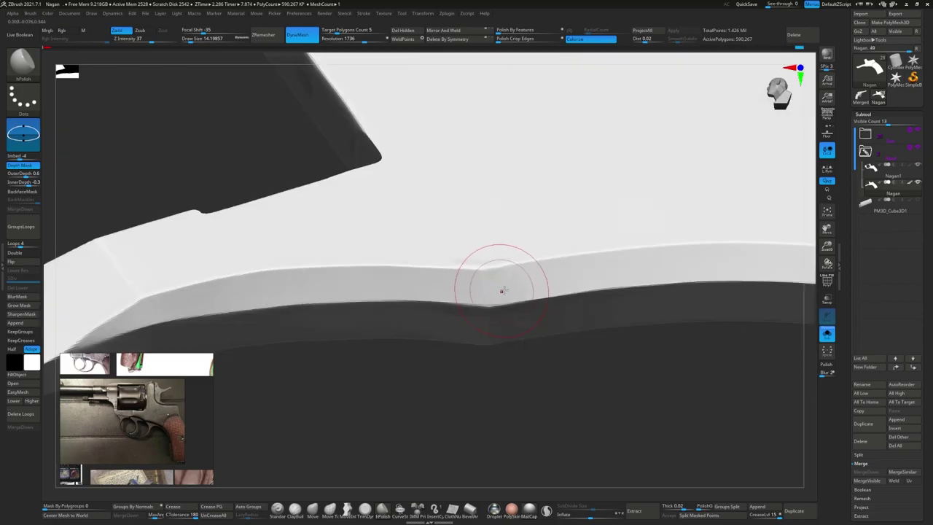
{"action": "mouse_move", "coordinate": [512, 283]}
{"action": "right_mouse_down"}
{"action": "mouse_move", "coordinate": [520, 251]}
{"action": "mouse_move", "coordinate": [539, 310]}
{"action": "right_mouse_up"}
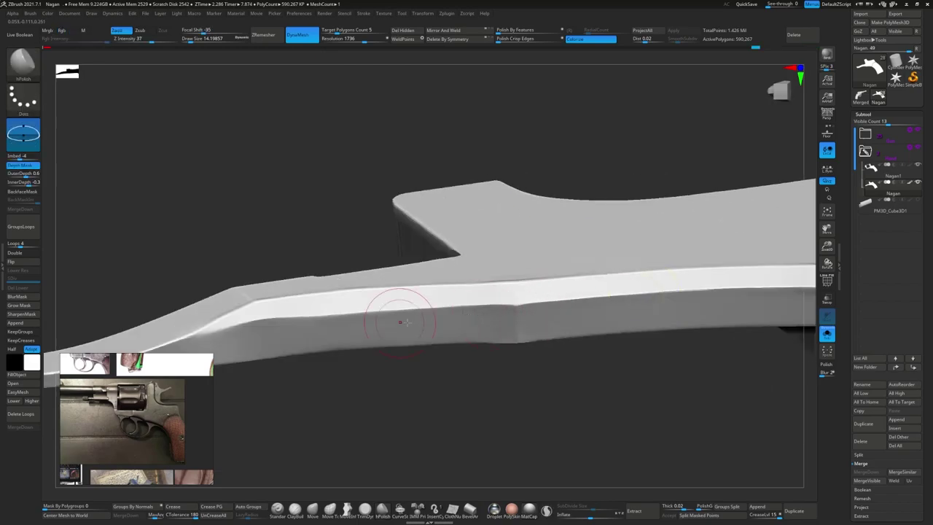
{"action": "right_click_drag", "start_coordinate": [228, 336], "coordinate": [628, 282]}
{"action": "mouse_move", "coordinate": [563, 267]}
{"action": "right_mouse_down"}
{"action": "mouse_move", "coordinate": [618, 270]}
{"action": "mouse_move", "coordinate": [578, 272]}
{"action": "mouse_move", "coordinate": [500, 309]}
{"action": "mouse_move", "coordinate": [569, 282]}
{"action": "mouse_move", "coordinate": [524, 309]}
{"action": "right_mouse_up"}
- Trim the lower-edge strip flat with the TrimDynamic brush at an adjusted size
{"action": "key", "text": "b"}
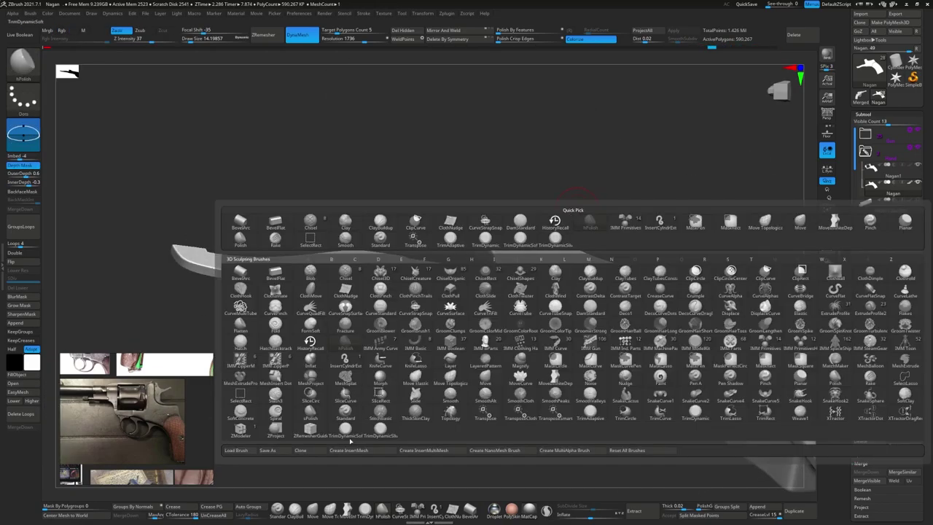
{"action": "key", "text": "t"}
{"action": "key", "text": "d"}
{"action": "right_click_drag", "start_coordinate": [518, 342], "coordinate": [516, 333]}
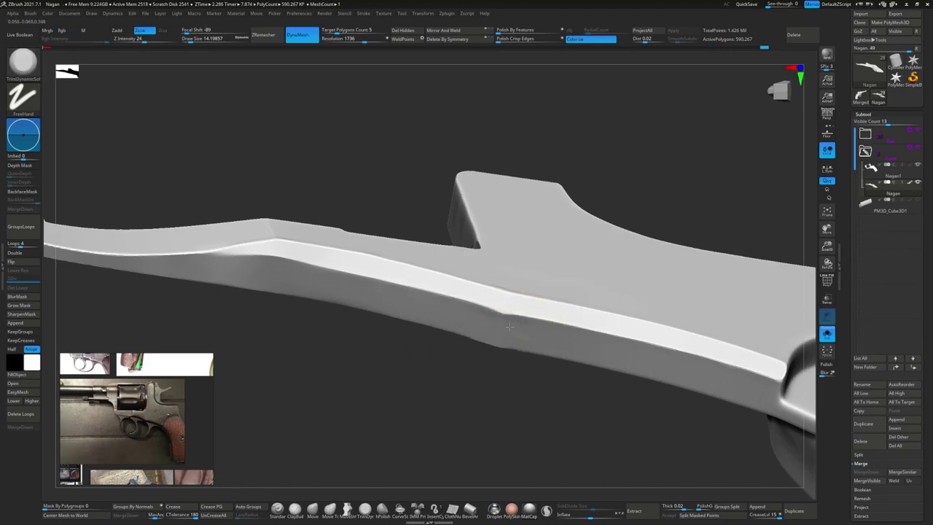
{"action": "mouse_move", "coordinate": [517, 337]}
{"action": "right_mouse_down"}
{"action": "mouse_move", "coordinate": [531, 313]}
{"action": "mouse_move", "coordinate": [515, 281]}
{"action": "mouse_move", "coordinate": [539, 268]}
{"action": "right_mouse_up"}
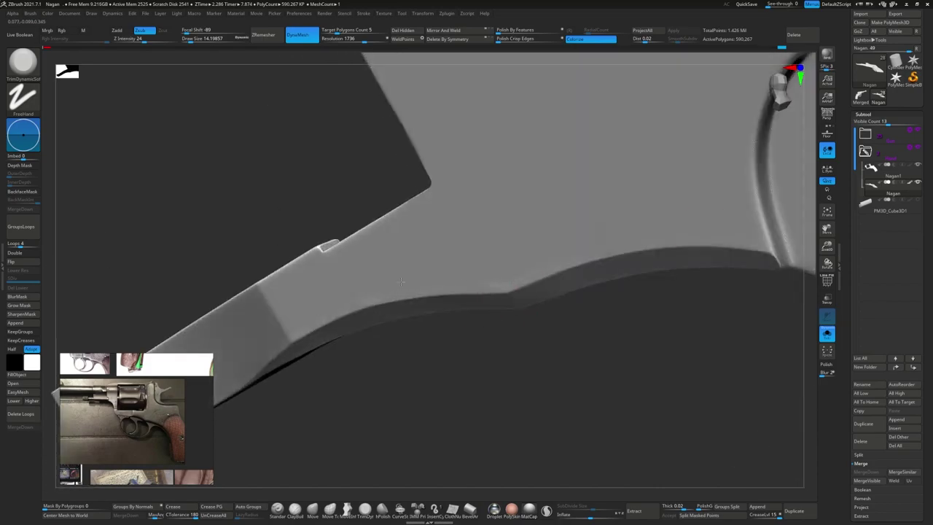
{"action": "mouse_move", "coordinate": [636, 261]}
{"action": "right_mouse_down"}
{"action": "mouse_move", "coordinate": [506, 304]}
{"action": "mouse_move", "coordinate": [508, 289]}
{"action": "mouse_move", "coordinate": [531, 305]}
{"action": "mouse_move", "coordinate": [431, 292]}
{"action": "right_mouse_up"}
{"action": "key", "text": "s"}
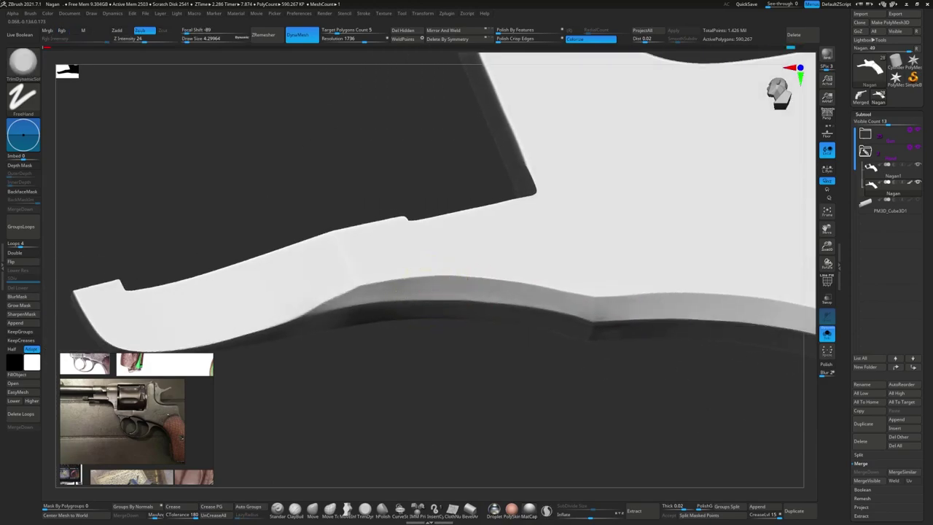
- Smooth the lower-edge bevels with hPolish, then rotate out to check the whole grip
{"action": "key", "text": "b"}
{"action": "key", "text": "h"}
{"action": "key", "text": "p"}
{"action": "mouse_move", "coordinate": [353, 297]}
{"action": "right_mouse_down"}
{"action": "mouse_move", "coordinate": [525, 302]}
{"action": "mouse_move", "coordinate": [537, 319]}
{"action": "mouse_move", "coordinate": [496, 277]}
{"action": "mouse_move", "coordinate": [583, 298]}
{"action": "right_mouse_up"}
{"action": "key", "text": "s"}
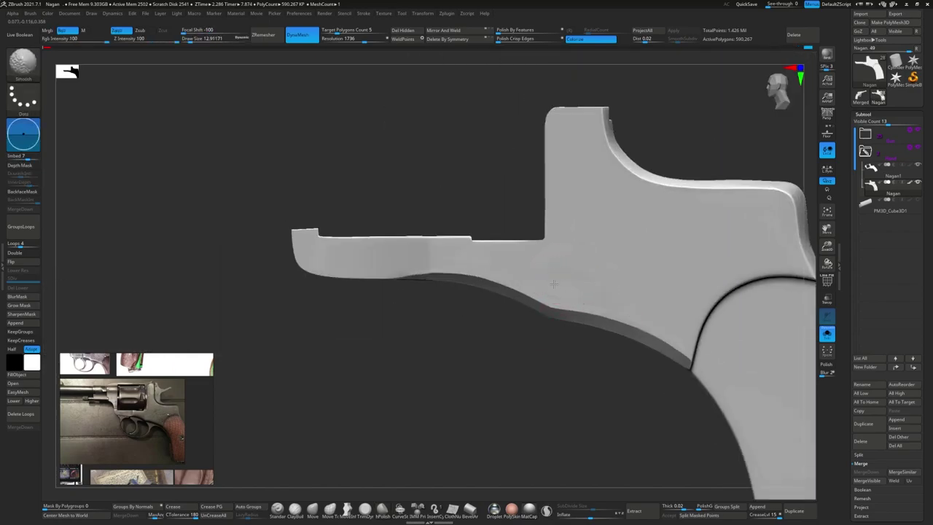
{"action": "mouse_move", "coordinate": [483, 255]}
{"action": "right_mouse_down"}
{"action": "mouse_move", "coordinate": [558, 287]}
{"action": "mouse_move", "coordinate": [419, 314]}
{"action": "mouse_move", "coordinate": [468, 291]}
{"action": "mouse_move", "coordinate": [600, 291]}
{"action": "mouse_move", "coordinate": [441, 292]}
{"action": "right_mouse_up"}
{"action": "mouse_move", "coordinate": [573, 319]}
{"action": "right_mouse_down"}
{"action": "mouse_move", "coordinate": [416, 291]}
{"action": "mouse_move", "coordinate": [848, 159]}
{"action": "right_mouse_up"}
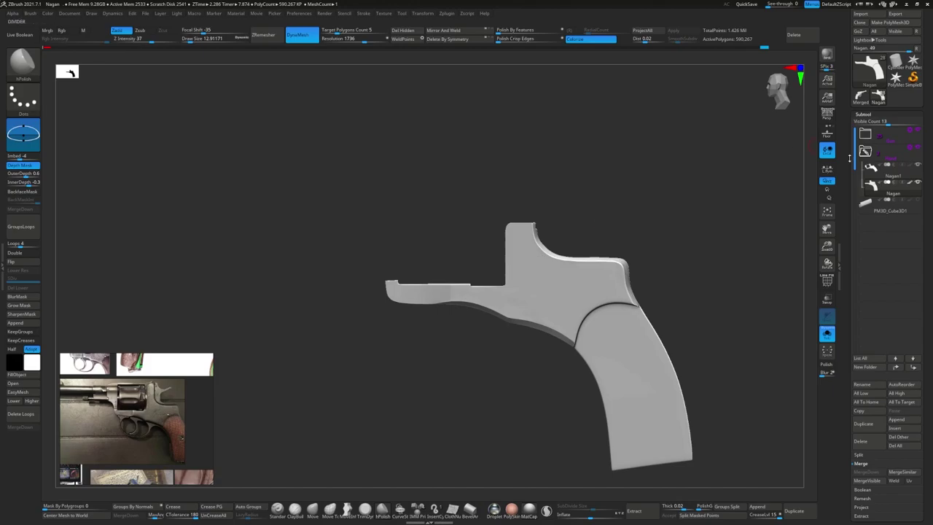
{"action": "right_click_drag", "start_coordinate": [502, 291], "coordinate": [568, 291]}
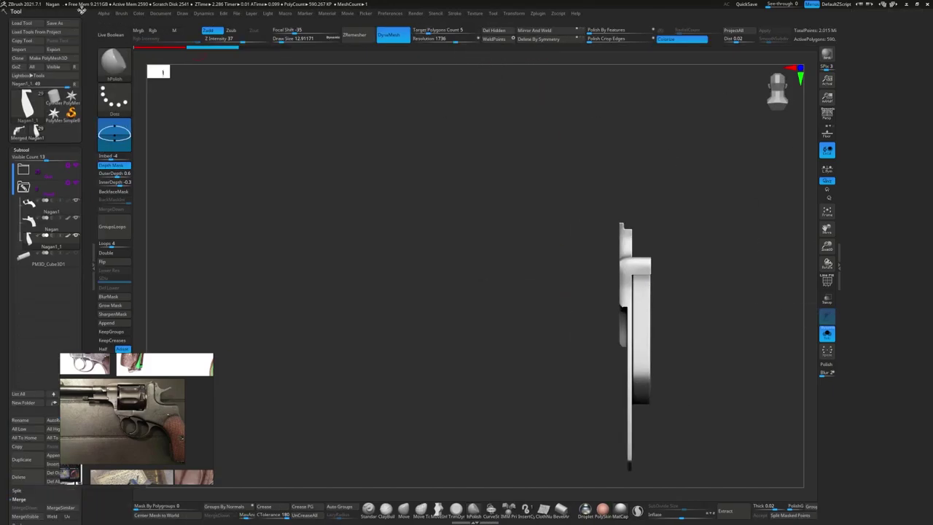
{"action": "left_click", "coordinate": [81, 13]}
{"action": "key", "text": "w"}
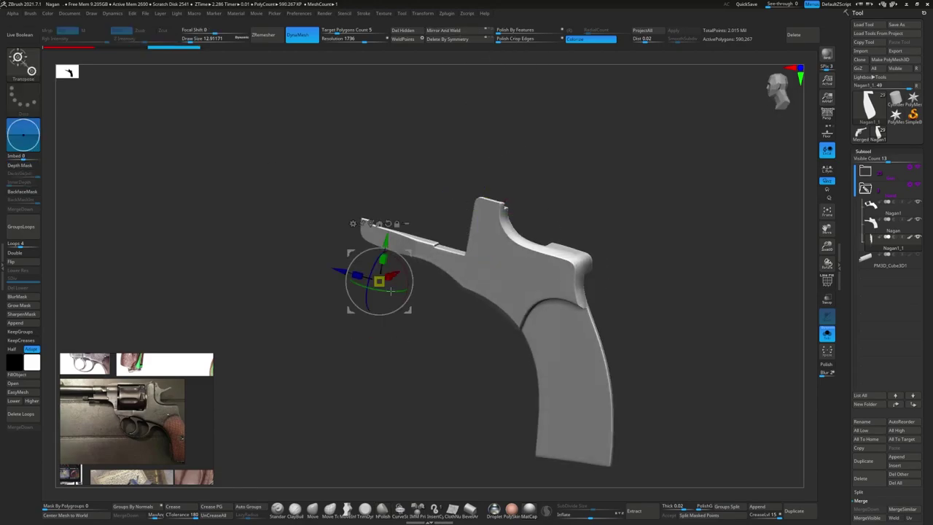
{"action": "mouse_move", "coordinate": [554, 227]}
{"action": "right_mouse_down"}
{"action": "mouse_move", "coordinate": [510, 260]}
{"action": "mouse_move", "coordinate": [282, 266]}
{"action": "mouse_move", "coordinate": [437, 276]}
{"action": "right_mouse_up"}
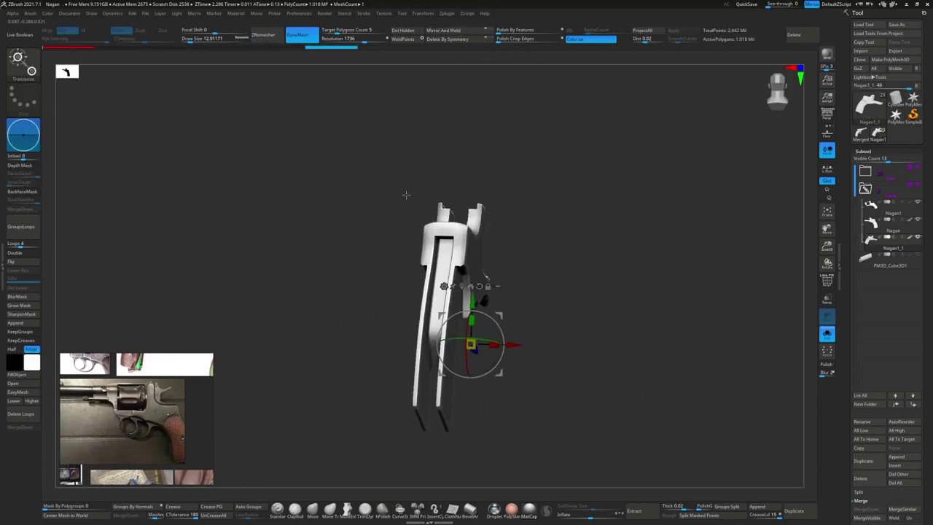
{"action": "key", "text": "q"}
{"action": "mouse_move", "coordinate": [760, 395]}
{"action": "right_mouse_down"}
{"action": "mouse_move", "coordinate": [443, 270]}
{"action": "mouse_move", "coordinate": [495, 223]}
{"action": "right_mouse_up"}
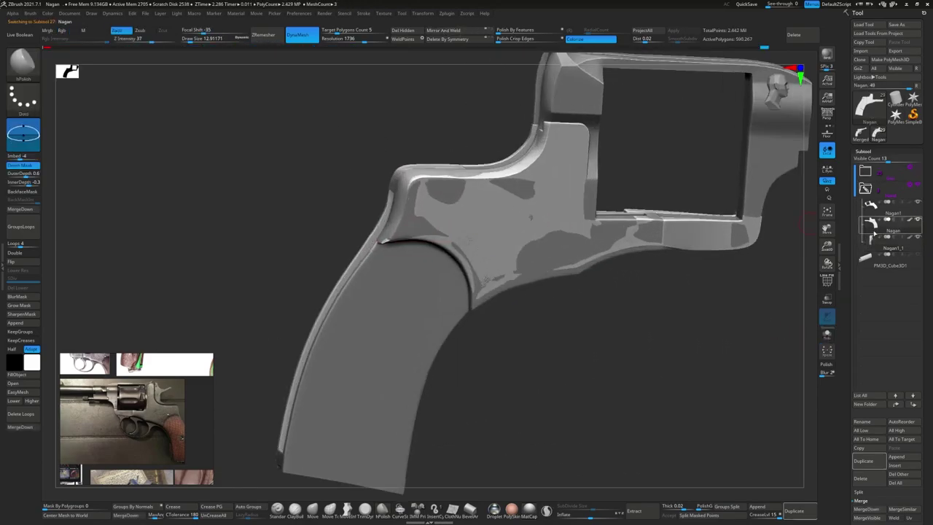
{"action": "left_click", "coordinate": [496, 222], "text": "alt"}
{"action": "key", "text": "t"}
{"action": "right_click_drag", "start_coordinate": [389, 402], "coordinate": [441, 239], "text": "alt"}
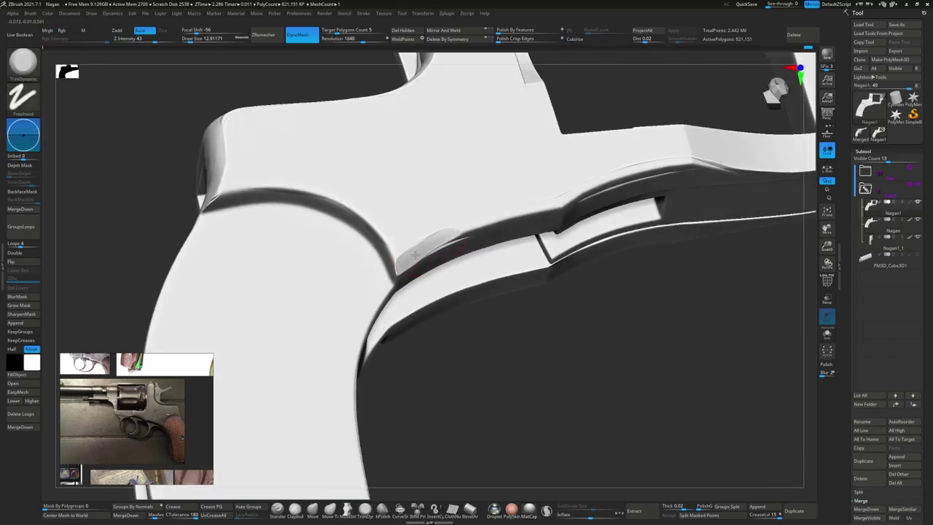
{"action": "right_click_drag", "start_coordinate": [413, 254], "coordinate": [484, 228]}
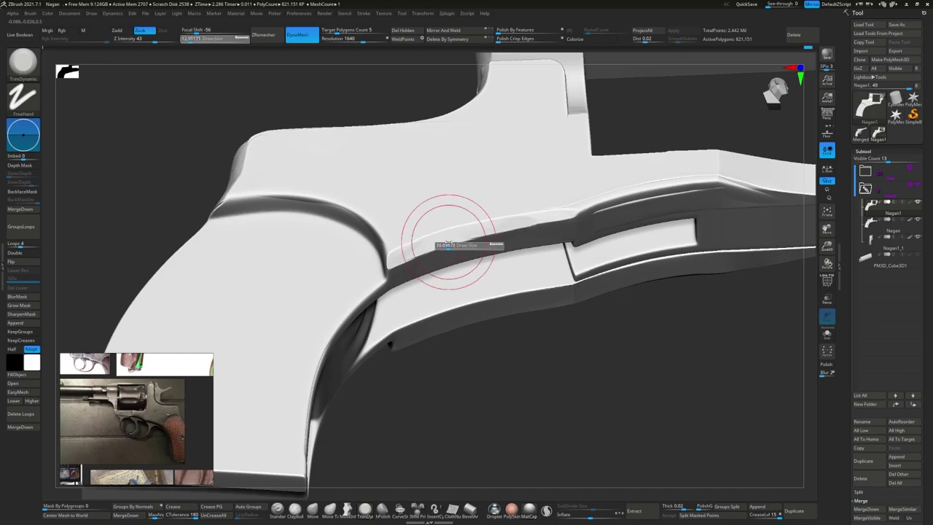
{"action": "right_click_drag", "start_coordinate": [511, 222], "coordinate": [509, 246]}
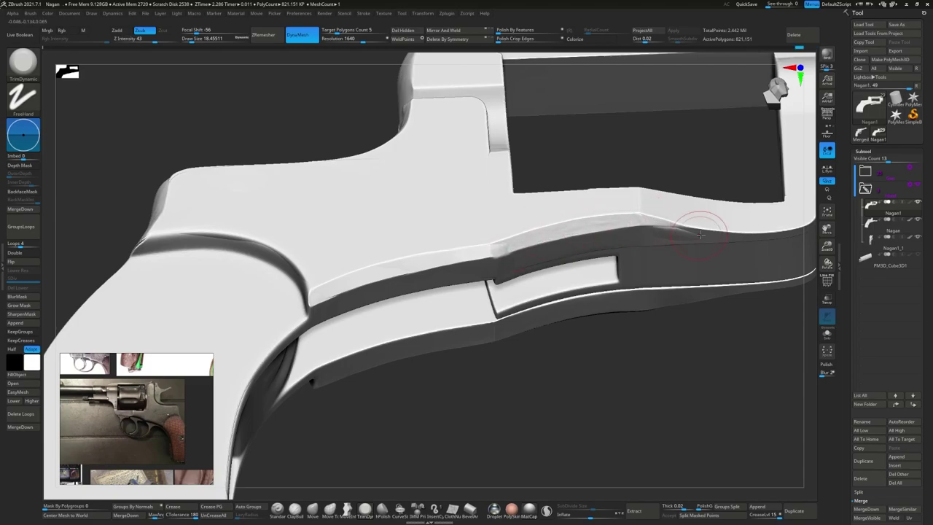
{"action": "right_click_drag", "start_coordinate": [700, 234], "coordinate": [341, 454]}
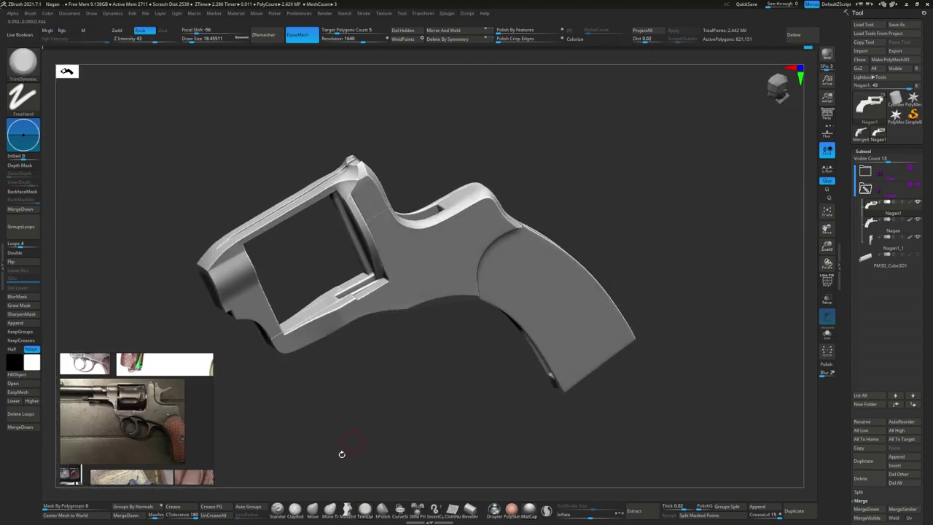
{"action": "right_click_drag", "start_coordinate": [368, 193], "coordinate": [378, 224]}
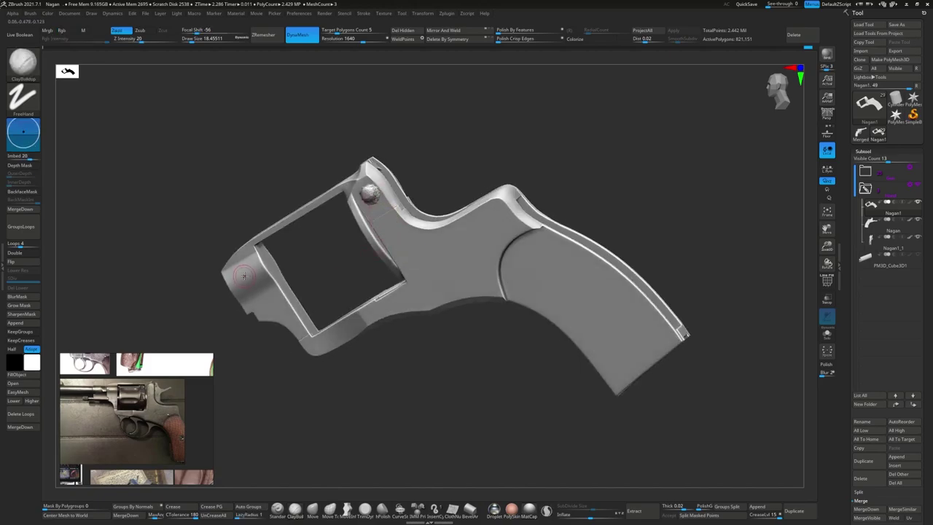
- Swap the Tool palette's Geometry section for Deformation and orbit the frame to view its rear
{"action": "mouse_move", "coordinate": [244, 275]}
{"action": "right_mouse_down"}
{"action": "mouse_move", "coordinate": [354, 264]}
{"action": "mouse_move", "coordinate": [430, 186]}
{"action": "mouse_move", "coordinate": [422, 251]}
{"action": "mouse_move", "coordinate": [405, 209]}
{"action": "mouse_move", "coordinate": [473, 214]}
{"action": "right_mouse_up"}
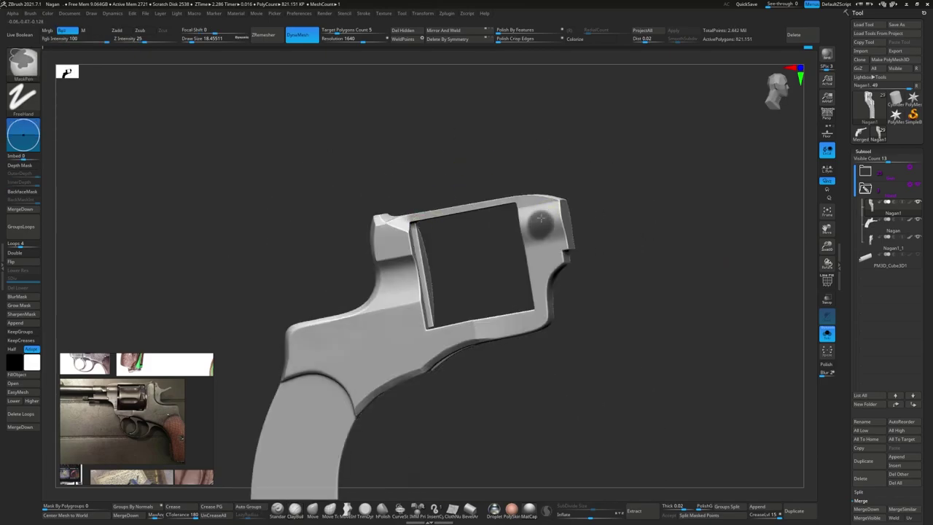
{"action": "mouse_move", "coordinate": [540, 218]}
{"action": "right_mouse_down"}
{"action": "mouse_move", "coordinate": [429, 99]}
{"action": "mouse_move", "coordinate": [810, 368]}
{"action": "right_mouse_up"}
{"action": "scroll", "coordinate": [864, 229], "scroll_direction": "down", "scroll_amount": 5}
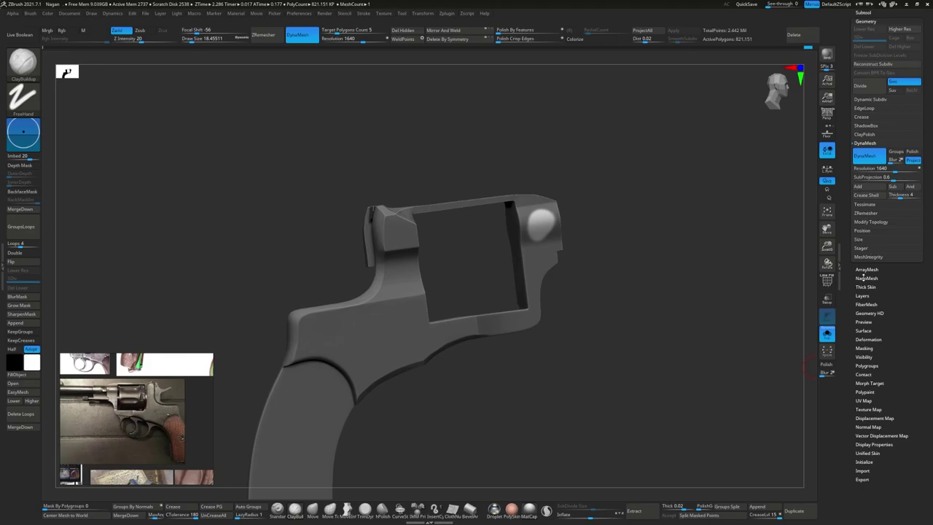
{"action": "left_click", "coordinate": [867, 339]}
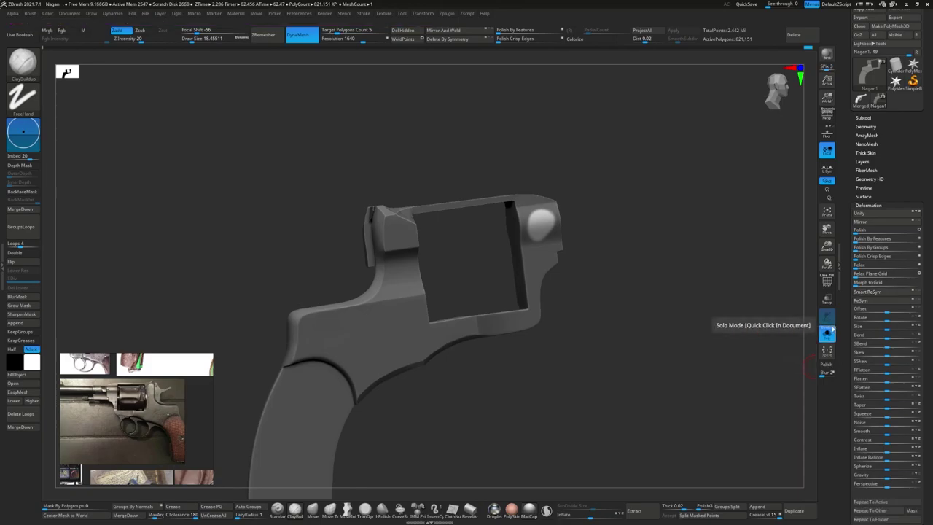
{"action": "left_click_drag", "start_coordinate": [729, 342], "coordinate": [501, 238]}
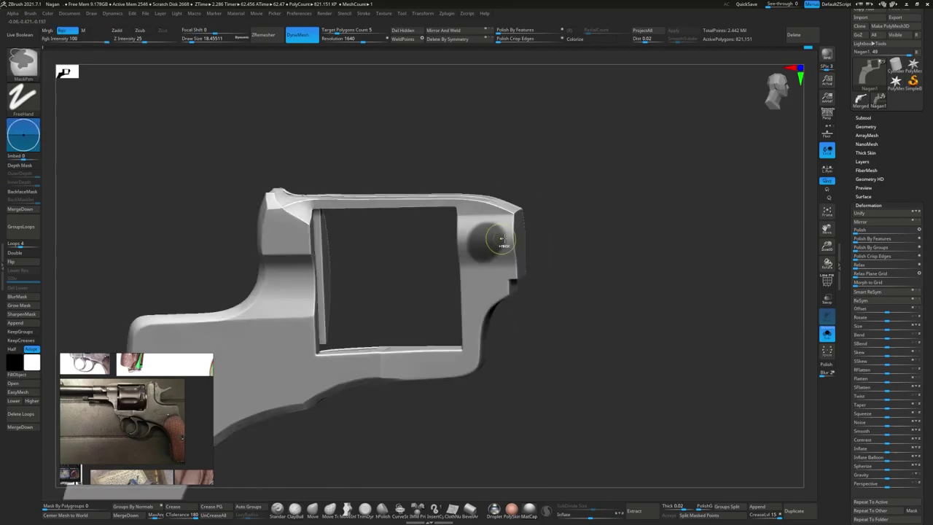
{"action": "mouse_move", "coordinate": [519, 181]}
{"action": "left_mouse_down"}
{"action": "mouse_move", "coordinate": [450, 188]}
{"action": "mouse_move", "coordinate": [527, 161]}
{"action": "mouse_move", "coordinate": [521, 197]}
{"action": "mouse_move", "coordinate": [770, 163]}
{"action": "mouse_move", "coordinate": [515, 239]}
{"action": "left_mouse_up"}
{"action": "right_click_drag", "start_coordinate": [515, 239], "coordinate": [516, 190], "text": "alt"}
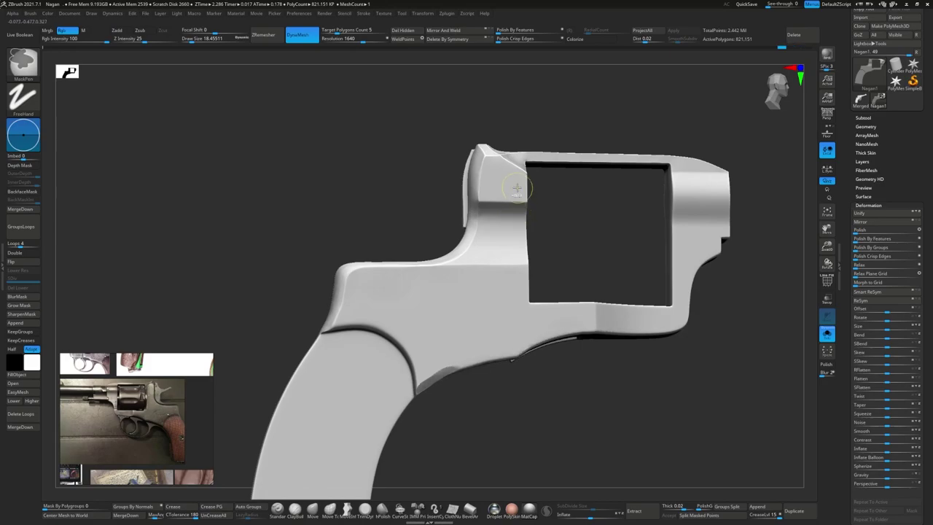
- Select Nagan1_1 and ClipCurve away one half of the frame copy
{"action": "left_click", "coordinate": [862, 117]}
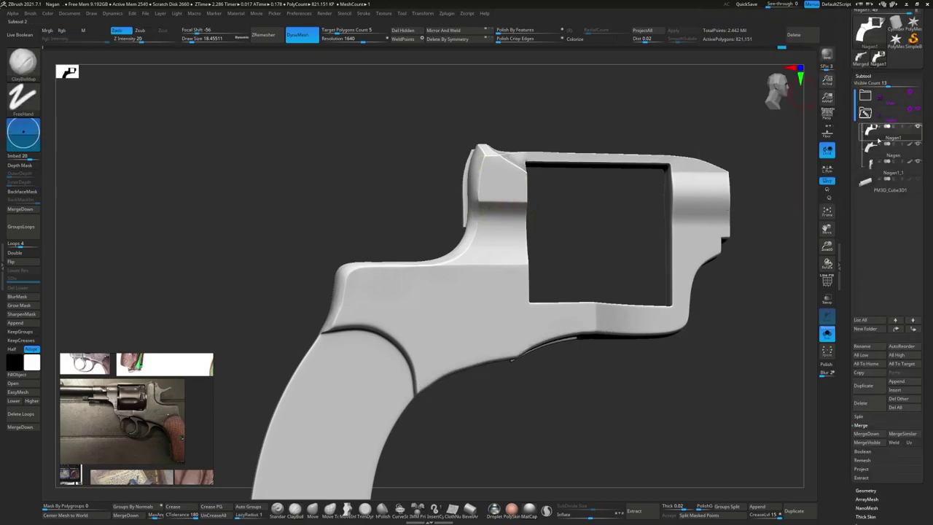
{"action": "left_click", "coordinate": [487, 284], "text": "alt"}
{"action": "mouse_move", "coordinate": [487, 284]}
{"action": "left_mouse_down"}
{"action": "mouse_move", "coordinate": [510, 275]}
{"action": "mouse_move", "coordinate": [393, 165]}
{"action": "left_mouse_up"}
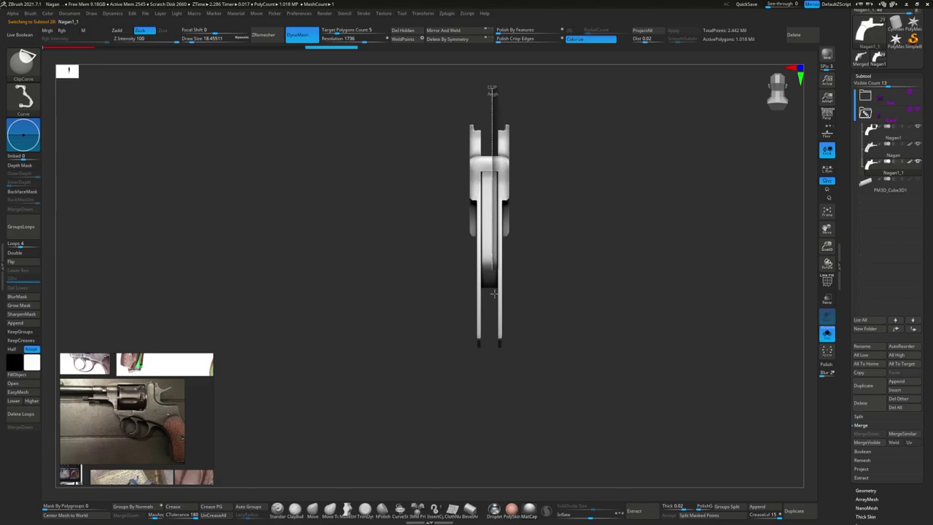
{"action": "left_click_drag", "start_coordinate": [493, 292], "coordinate": [487, 419], "text": "ctrl+shift"}
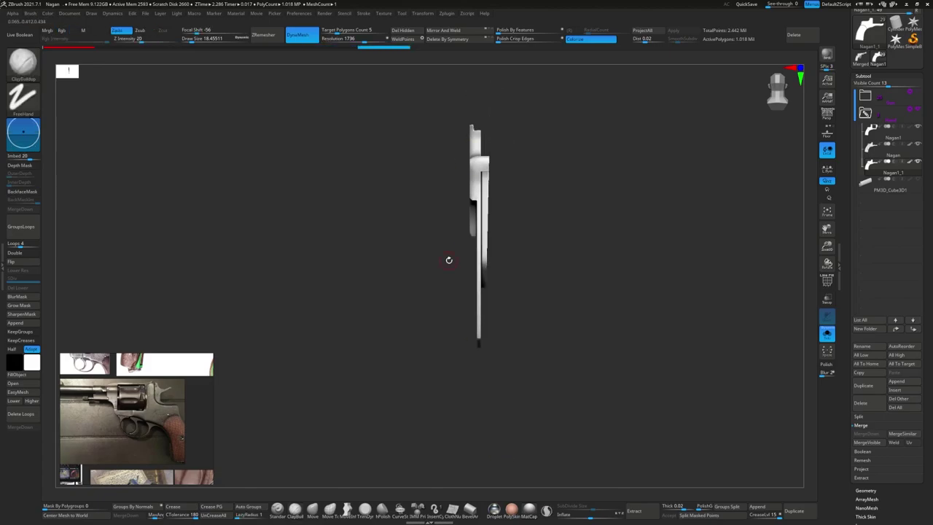
{"action": "mouse_move", "coordinate": [448, 260]}
{"action": "left_mouse_down"}
{"action": "mouse_move", "coordinate": [500, 119]}
{"action": "mouse_move", "coordinate": [490, 192]}
{"action": "mouse_move", "coordinate": [87, 92]}
{"action": "left_mouse_up"}
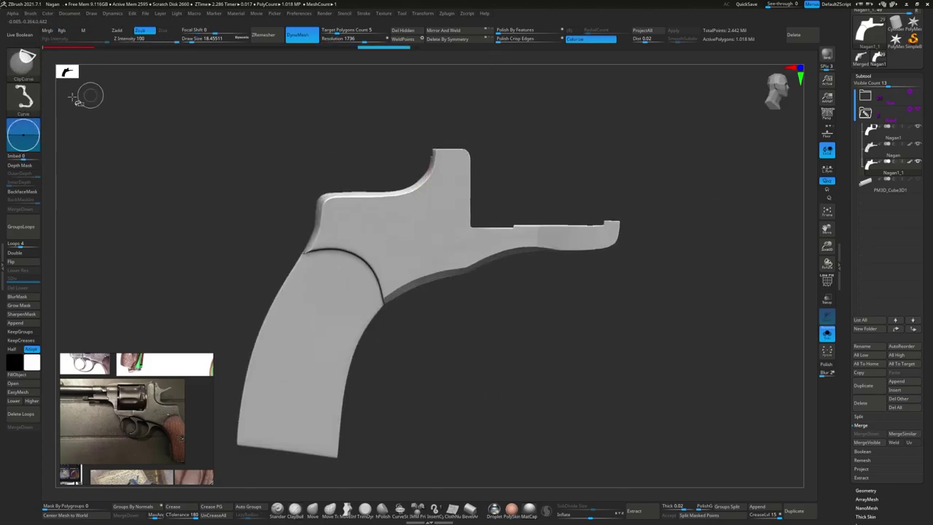
- Use KnifeCurve to slice off the top of the copy above its lower edge
{"action": "left_click", "coordinate": [23, 62], "text": "ctrl+shift"}
{"action": "left_click", "coordinate": [277, 105], "text": "ctrl+shift"}
{"action": "left_click_drag", "start_coordinate": [266, 210], "coordinate": [665, 203], "text": "ctrl+shift"}
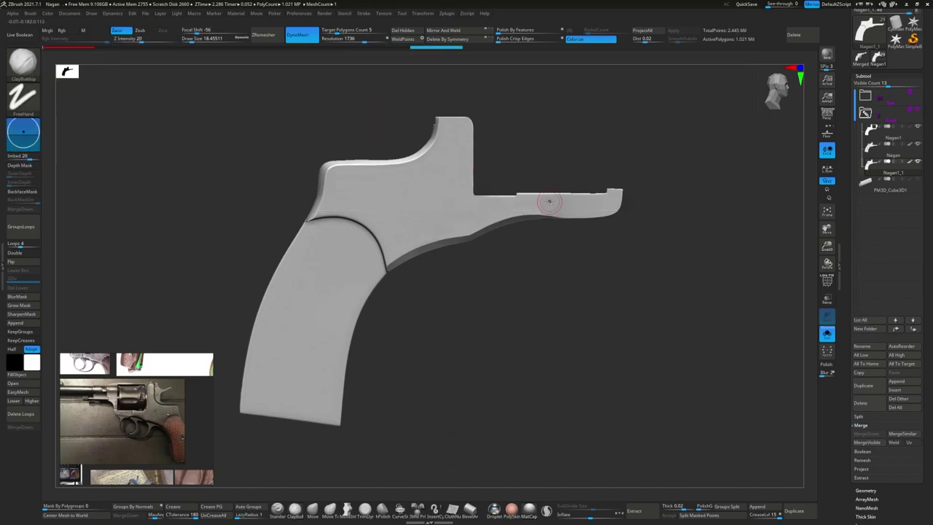
{"action": "key", "text": "ctrl+a"}
{"action": "mouse_move", "coordinate": [732, 185]}
{"action": "left_mouse_down"}
{"action": "mouse_move", "coordinate": [618, 235]}
{"action": "mouse_move", "coordinate": [605, 187]}
{"action": "mouse_move", "coordinate": [612, 153]}
{"action": "mouse_move", "coordinate": [549, 233]}
{"action": "mouse_move", "coordinate": [438, 218]}
{"action": "left_mouse_up"}
{"action": "left_click_drag", "start_coordinate": [339, 213], "coordinate": [701, 212], "text": "ctrl+shift"}
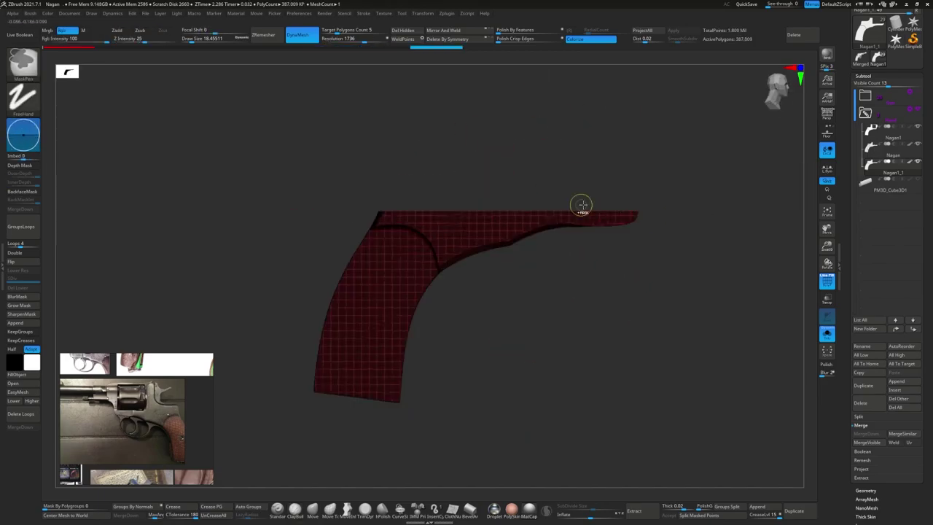
{"action": "left_click_drag", "start_coordinate": [299, 161], "coordinate": [365, 157], "text": "ctrl+shift"}
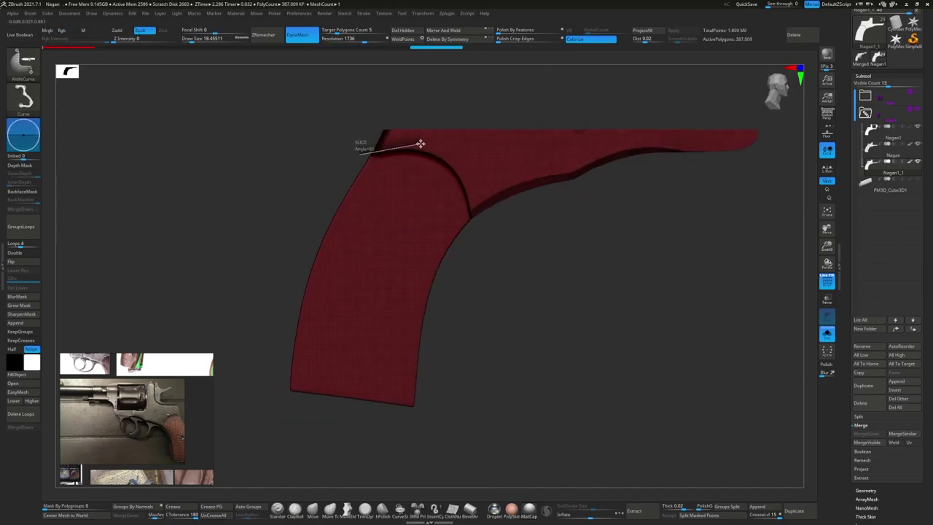
- Slice away the grip section and cut the strip to its final length
{"action": "left_click_drag", "start_coordinate": [467, 173], "coordinate": [470, 208], "text": "ctrl+shift"}
{"action": "left_click_drag", "start_coordinate": [480, 245], "coordinate": [474, 199], "text": "ctrl+shift"}
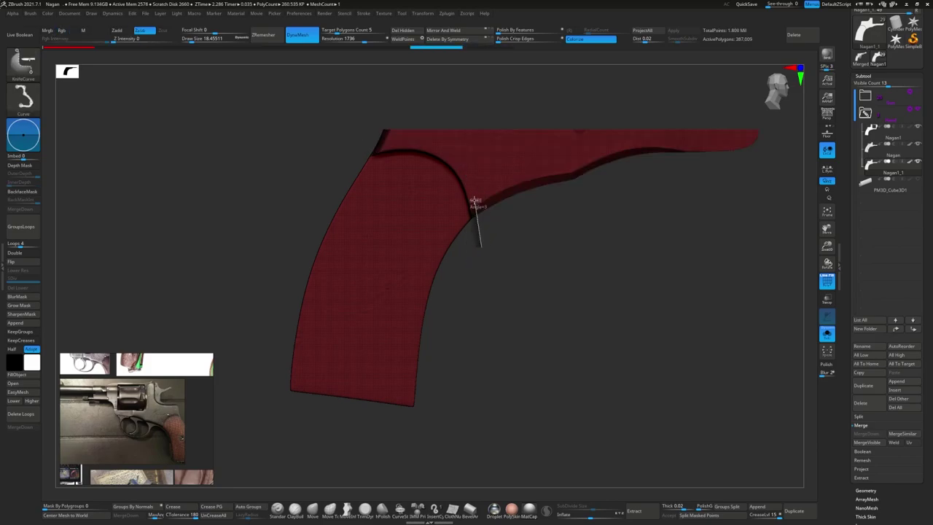
{"action": "left_click_drag", "start_coordinate": [435, 147], "coordinate": [437, 149], "text": "ctrl+shift"}
{"action": "left_click_drag", "start_coordinate": [452, 202], "coordinate": [439, 201]}
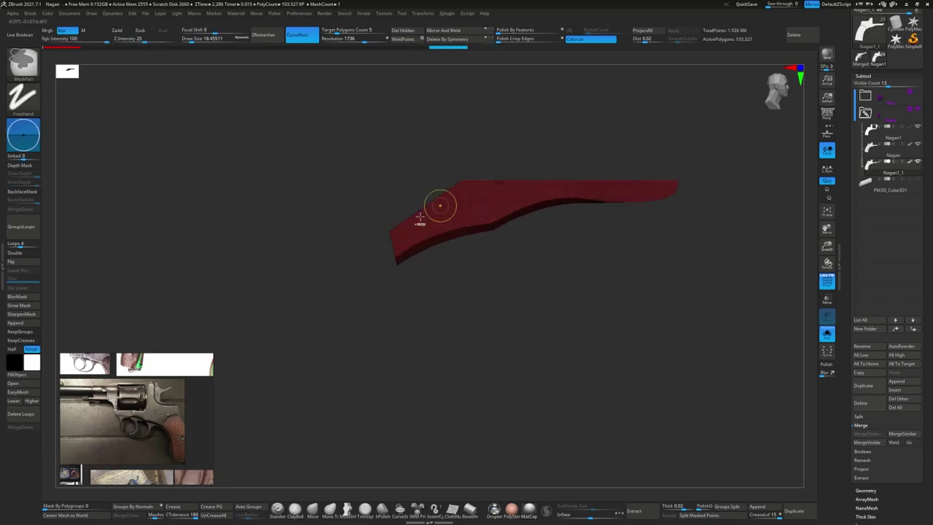
{"action": "left_click_drag", "start_coordinate": [368, 260], "coordinate": [494, 208], "text": "ctrl+shift"}
{"action": "left_click_drag", "start_coordinate": [609, 186], "coordinate": [611, 187], "text": "ctrl+shift"}
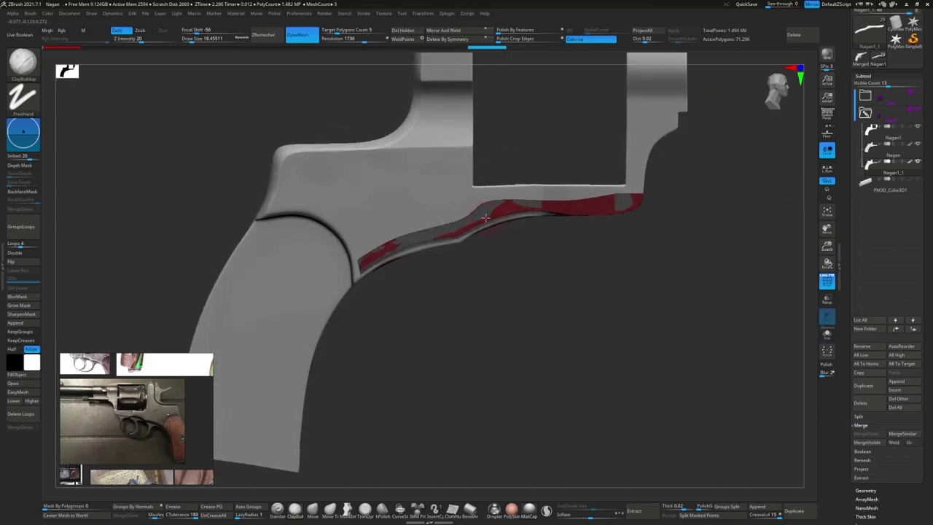
- Reselect the Nagan frame subtool and duplicate it
{"action": "left_click", "coordinate": [875, 153]}
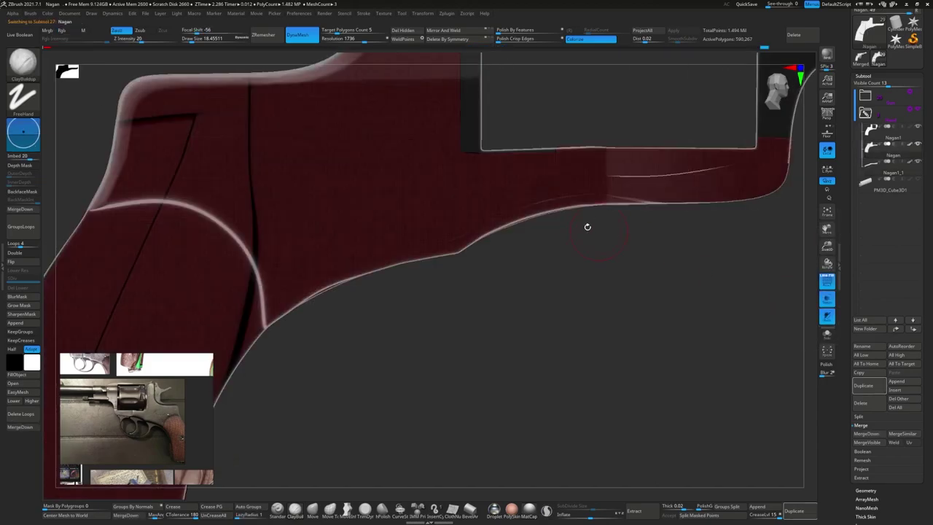
{"action": "key", "text": "w"}
{"action": "left_click", "coordinate": [562, 221], "text": "alt"}
{"action": "left_click", "coordinate": [869, 152]}
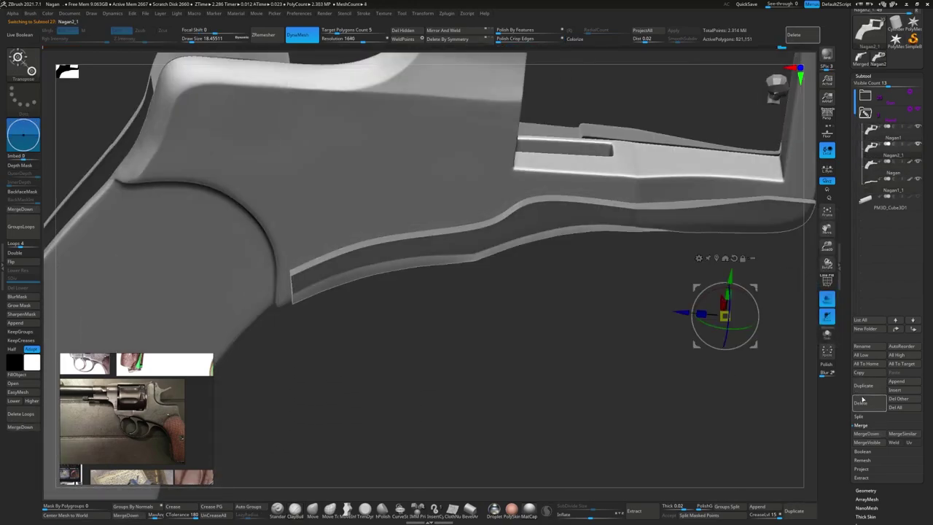
{"action": "left_click", "coordinate": [391, 241], "text": "alt"}
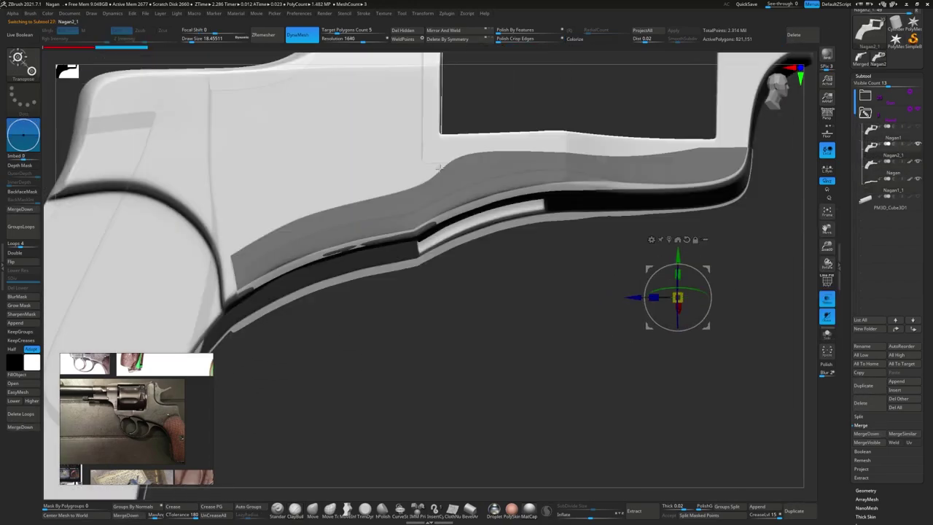
{"action": "left_click_drag", "start_coordinate": [397, 243], "coordinate": [466, 277]}
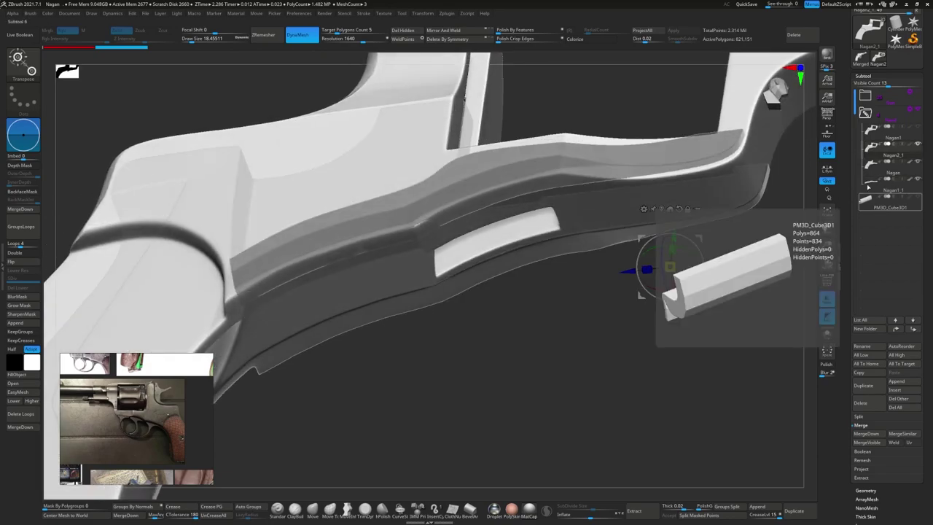
- Put Nagan2_1 in a new subtool folder and move Nagan1_2 above Nagan1_1
{"action": "left_click", "coordinate": [909, 179]}
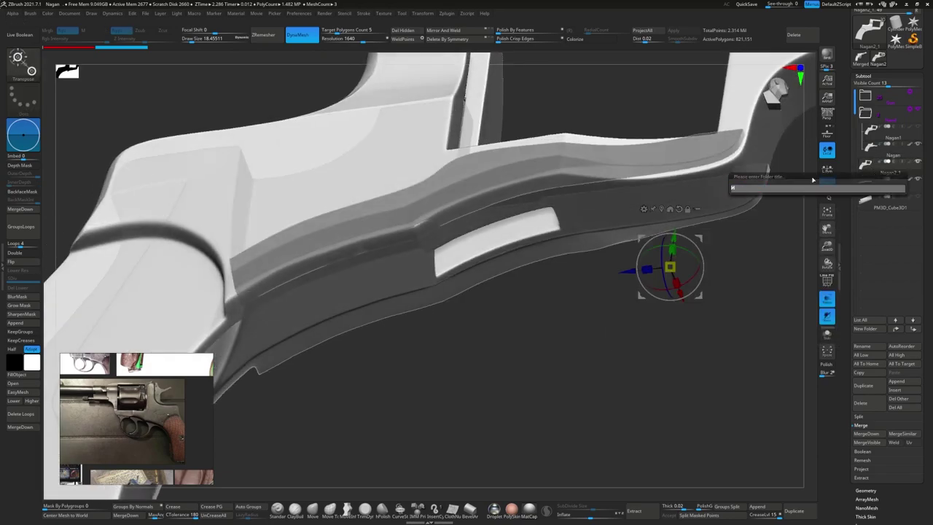
{"action": "key", "text": "Return"}
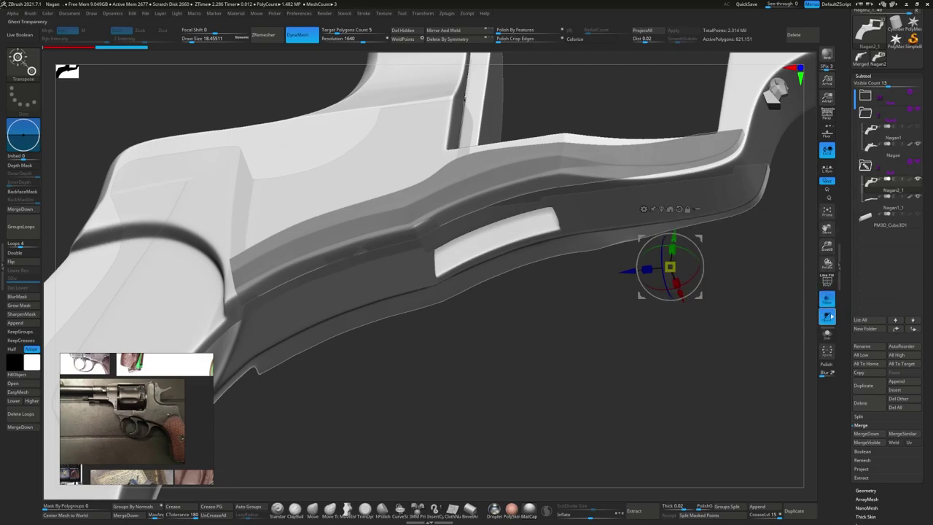
{"action": "left_click", "coordinate": [890, 207]}
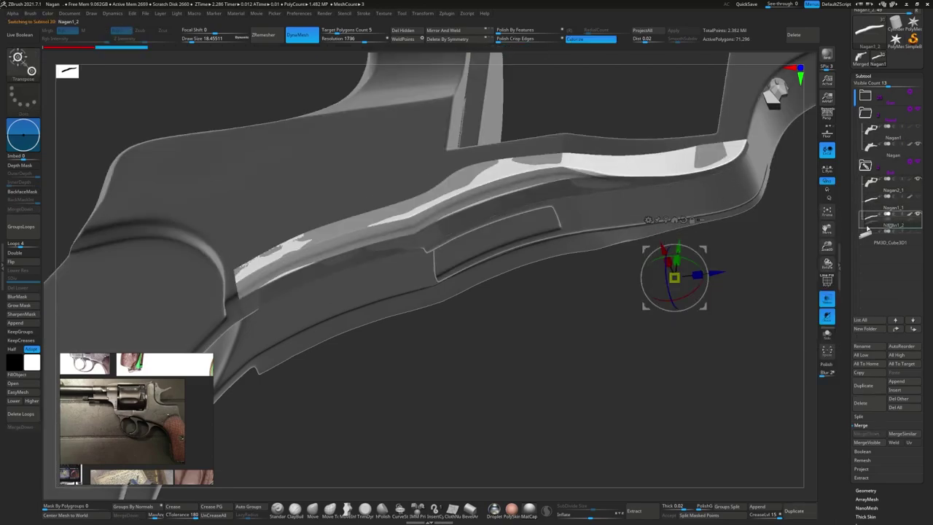
{"action": "left_click_drag", "start_coordinate": [889, 216], "coordinate": [890, 198]}
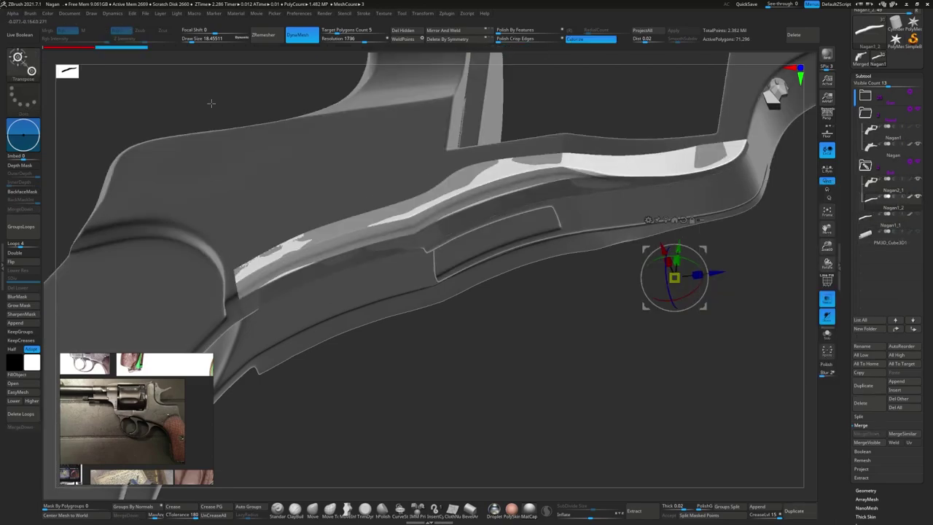
{"action": "right_click_drag", "start_coordinate": [365, 207], "coordinate": [467, 218], "text": "shift"}
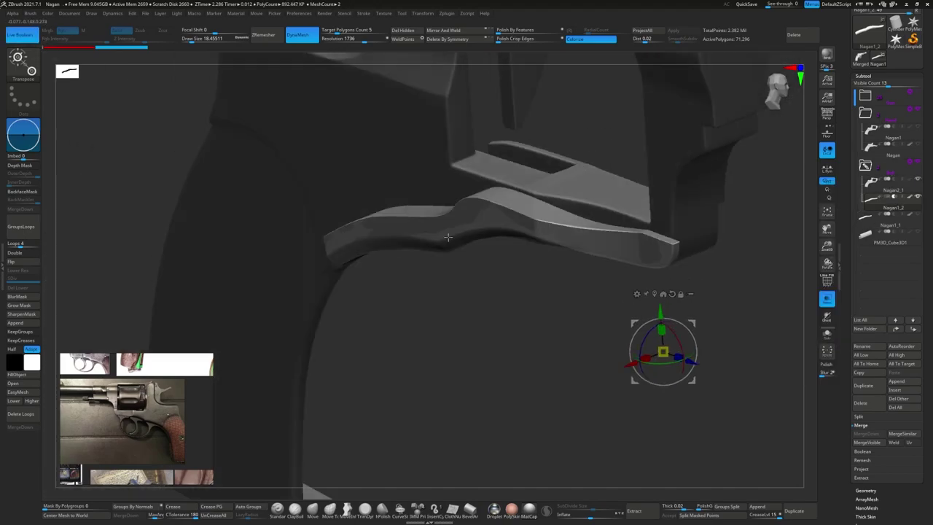
- Move the masked groove strip down and right with the Transpose gizmo
{"action": "mouse_move", "coordinate": [408, 343]}
{"action": "right_mouse_down"}
{"action": "mouse_move", "coordinate": [497, 210]}
{"action": "mouse_move", "coordinate": [372, 163]}
{"action": "right_mouse_up"}
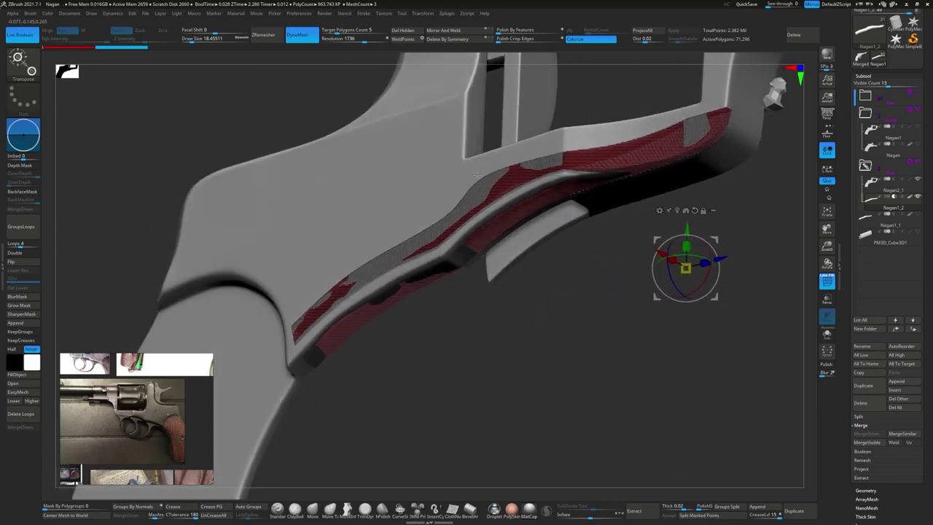
{"action": "key", "text": "q"}
{"action": "mouse_move", "coordinate": [491, 306]}
{"action": "right_mouse_down"}
{"action": "mouse_move", "coordinate": [503, 312]}
{"action": "mouse_move", "coordinate": [430, 302]}
{"action": "right_mouse_up"}
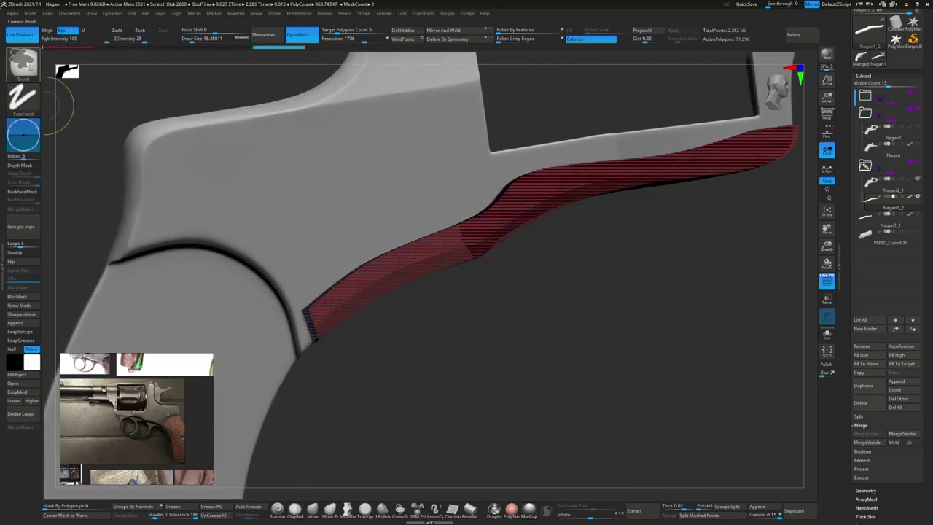
{"action": "key", "text": "w"}
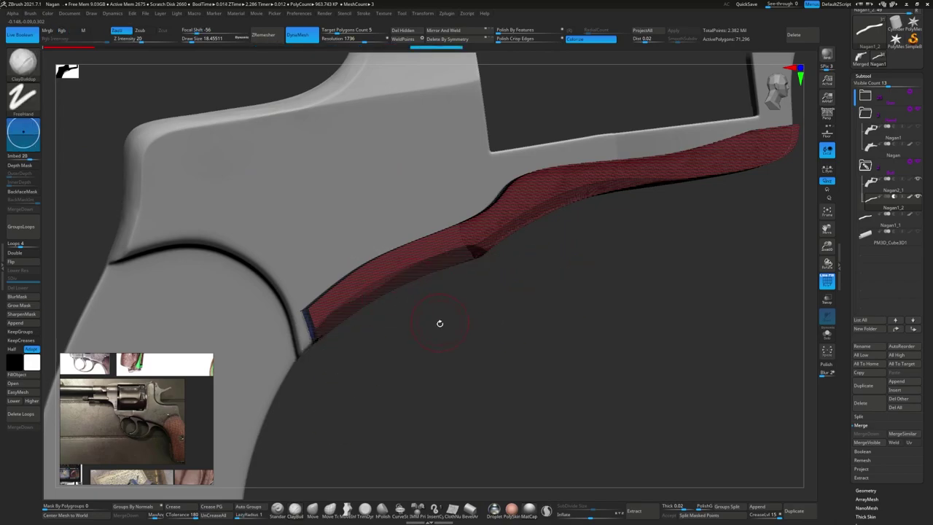
{"action": "left_click_drag", "start_coordinate": [397, 285], "coordinate": [404, 302]}
{"action": "right_click_drag", "start_coordinate": [443, 274], "coordinate": [400, 348], "text": "shift"}
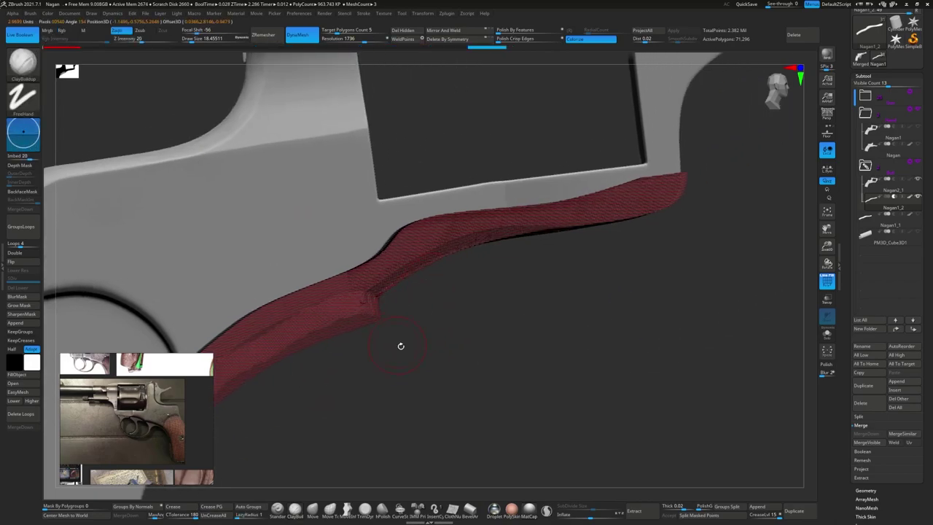
{"action": "left_click_drag", "start_coordinate": [400, 348], "coordinate": [451, 254], "text": "ctrl"}
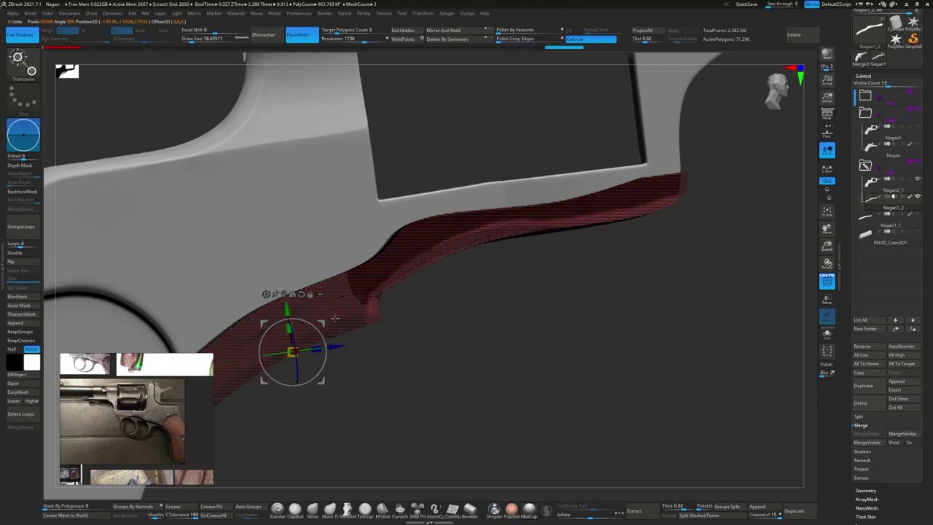
- Check the strip's placement from above and the side, then clear its mask
{"action": "mouse_move", "coordinate": [498, 228]}
{"action": "right_mouse_down", "text": "alt"}
{"action": "mouse_move", "coordinate": [535, 170]}
{"action": "mouse_move", "coordinate": [357, 268]}
{"action": "right_mouse_up", "text": "alt"}
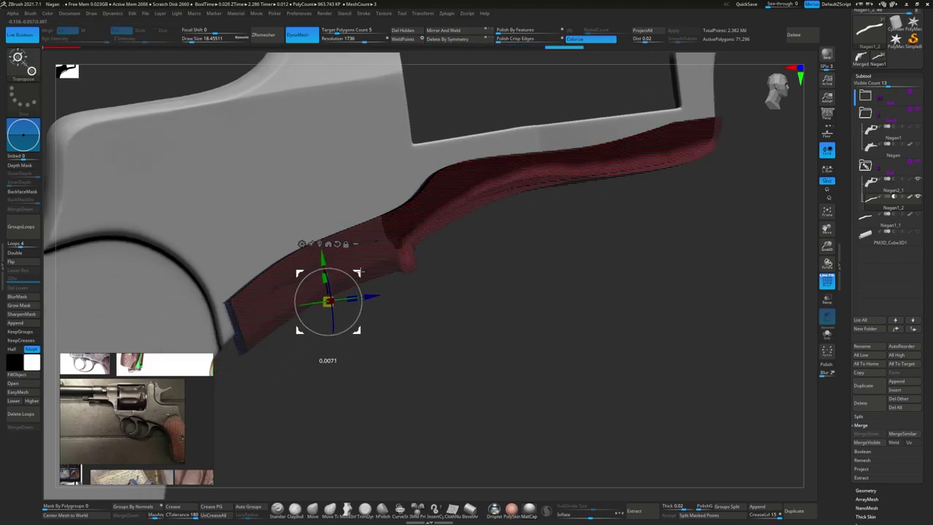
{"action": "key", "text": "q"}
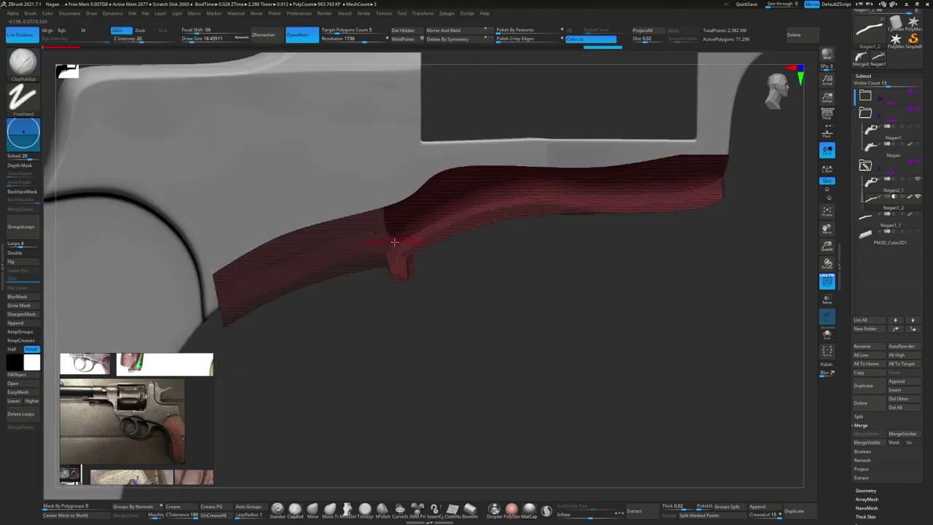
{"action": "right_click_drag", "start_coordinate": [393, 259], "coordinate": [415, 194]}
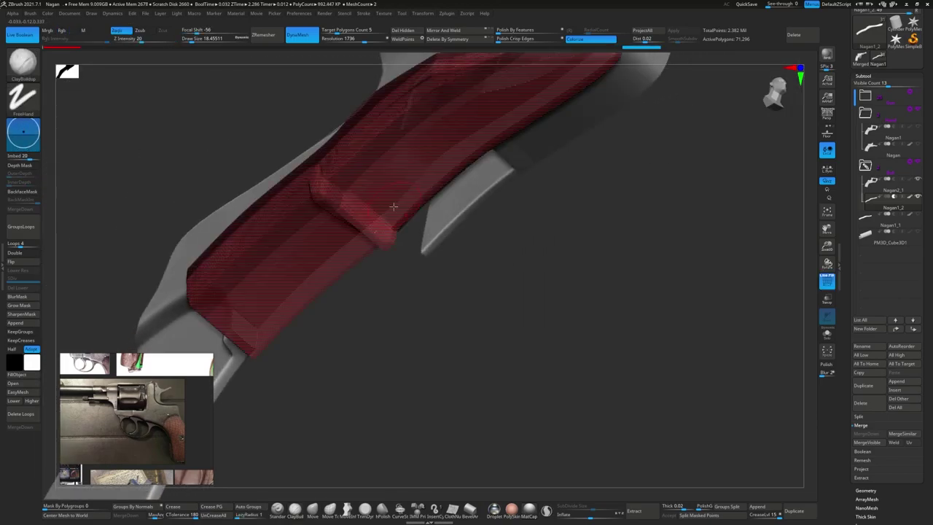
{"action": "mouse_move", "coordinate": [394, 224]}
{"action": "right_mouse_down", "text": "shift"}
{"action": "mouse_move", "coordinate": [343, 287]}
{"action": "mouse_move", "coordinate": [323, 228]}
{"action": "mouse_move", "coordinate": [356, 212]}
{"action": "mouse_move", "coordinate": [430, 214]}
{"action": "mouse_move", "coordinate": [440, 376]}
{"action": "mouse_move", "coordinate": [583, 207]}
{"action": "right_mouse_up", "text": "shift"}
{"action": "key", "text": "w"}
{"action": "key", "text": "w"}
{"action": "key", "text": "q"}
- Pick the MoveInfiniteDepth brush and activate the upper frame piece, orbiting around it
{"action": "key", "text": "b"}
{"action": "key", "text": "m"}
{"action": "key", "text": "i"}
{"action": "key", "text": "s"}
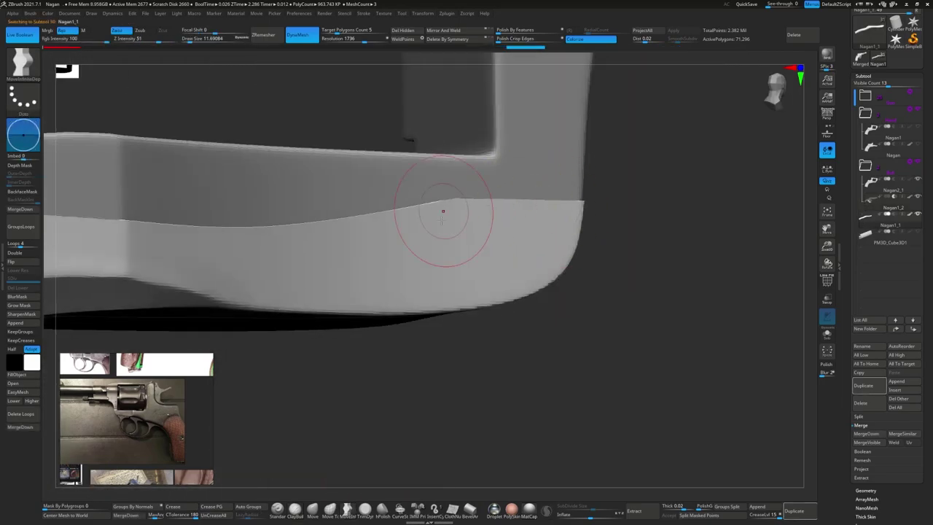
{"action": "left_click", "coordinate": [443, 208], "text": "alt"}
{"action": "mouse_move", "coordinate": [443, 209]}
{"action": "right_mouse_down"}
{"action": "mouse_move", "coordinate": [452, 299]}
{"action": "mouse_move", "coordinate": [306, 209]}
{"action": "right_mouse_up"}
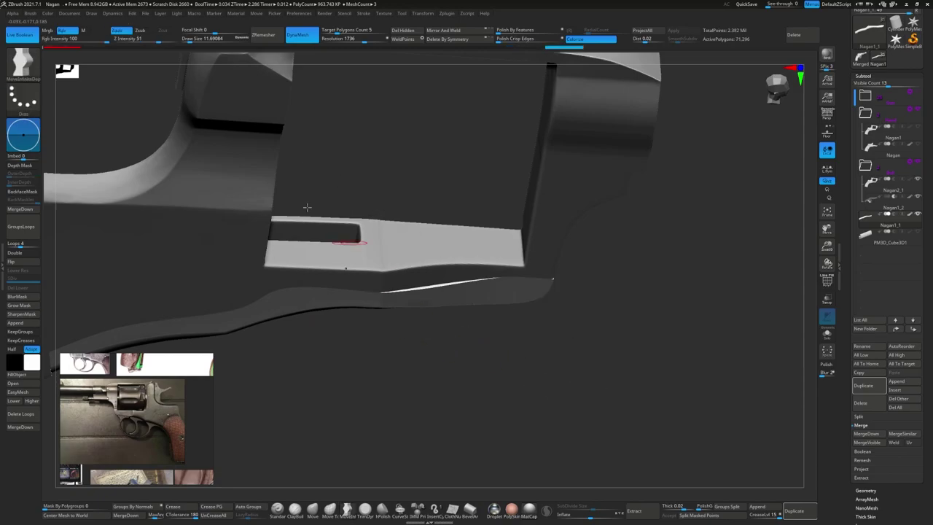
- Switch to Nagan2_1, view the strip from below, then activate Nagan1_1
{"action": "key", "text": "ctrl"}
{"action": "mouse_move", "coordinate": [423, 270]}
{"action": "right_mouse_down"}
{"action": "mouse_move", "coordinate": [349, 183]}
{"action": "mouse_move", "coordinate": [377, 288]}
{"action": "right_mouse_up"}
{"action": "left_click", "coordinate": [377, 289], "text": "alt"}
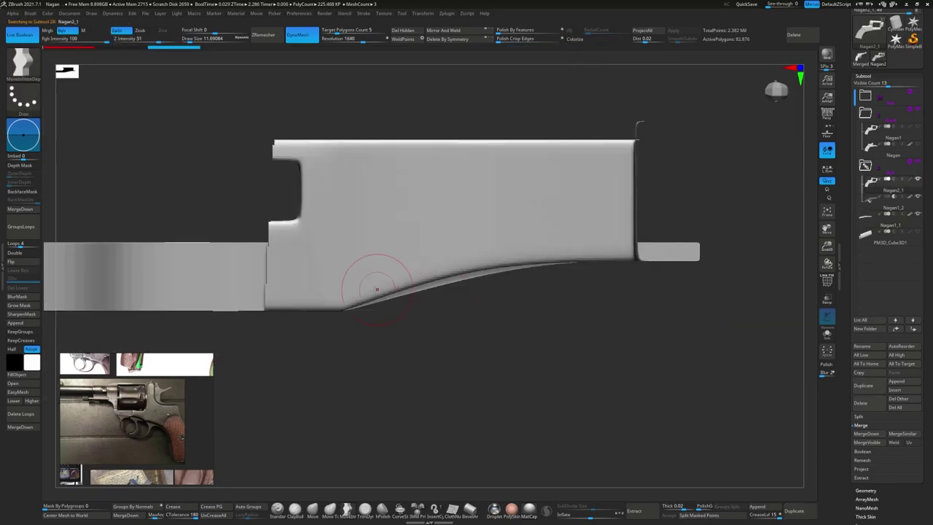
{"action": "key", "text": "bracketleft"}
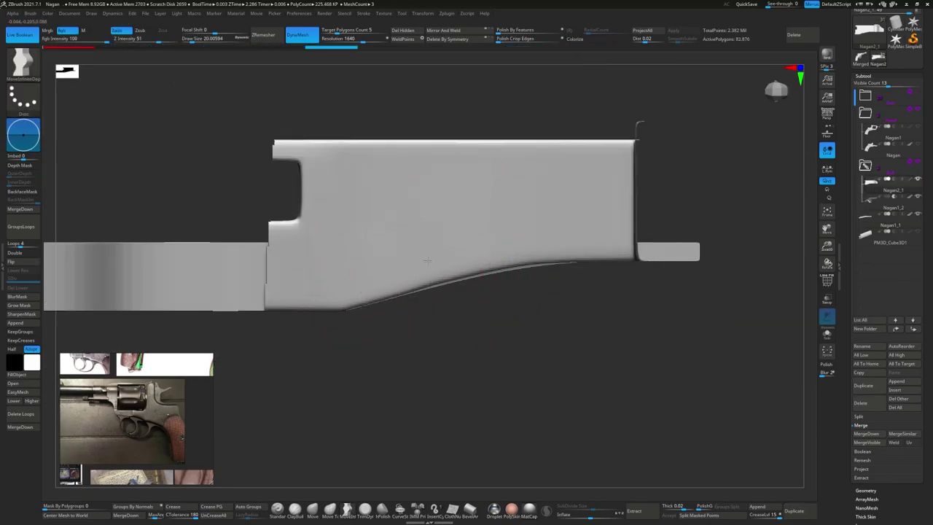
{"action": "mouse_move", "coordinate": [425, 262]}
{"action": "right_mouse_down"}
{"action": "mouse_move", "coordinate": [508, 231]}
{"action": "mouse_move", "coordinate": [563, 238]}
{"action": "mouse_move", "coordinate": [513, 306]}
{"action": "mouse_move", "coordinate": [427, 285]}
{"action": "mouse_move", "coordinate": [429, 267]}
{"action": "right_mouse_up"}
{"action": "left_click", "coordinate": [874, 220]}
- Run Boolean Folder on the parts folder and select the Nagan2_1 part
{"action": "right_click_drag", "start_coordinate": [801, 226], "coordinate": [794, 188]}
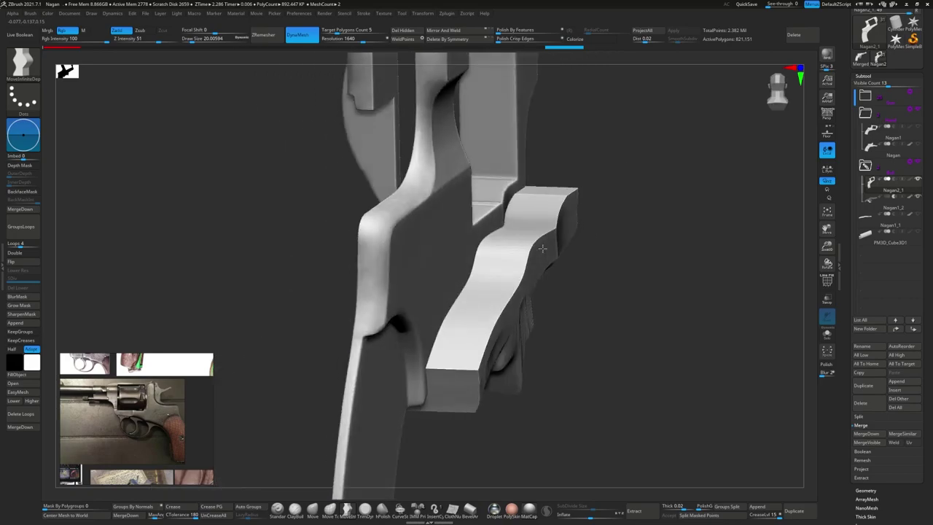
{"action": "left_click", "coordinate": [865, 113]}
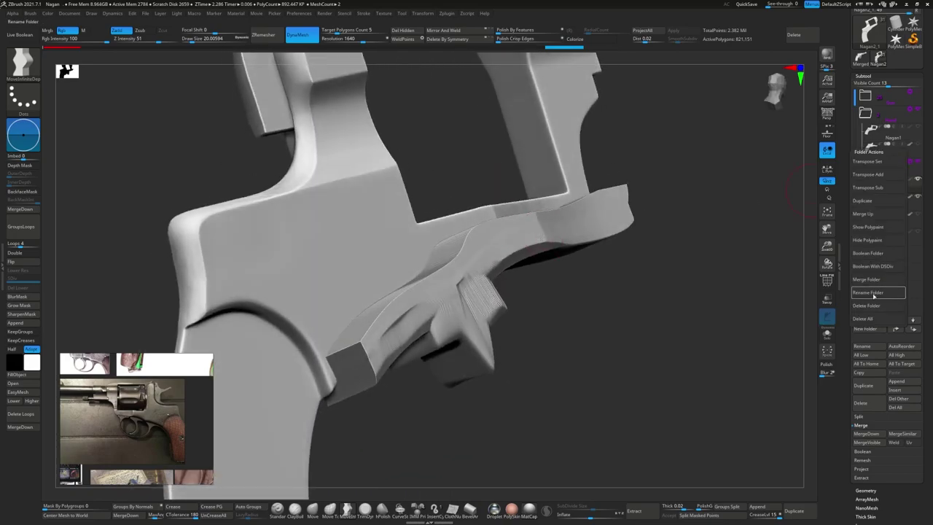
{"action": "left_click", "coordinate": [870, 254]}
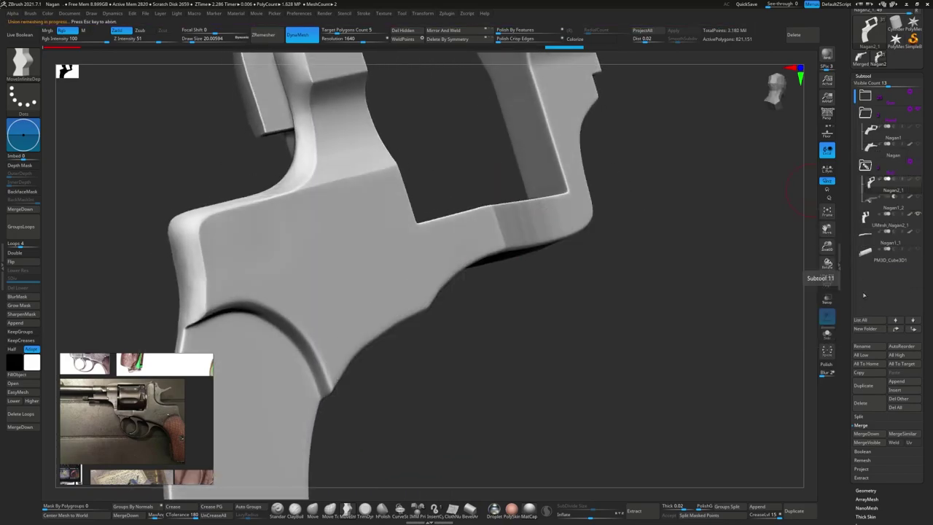
{"action": "left_click", "coordinate": [878, 189]}
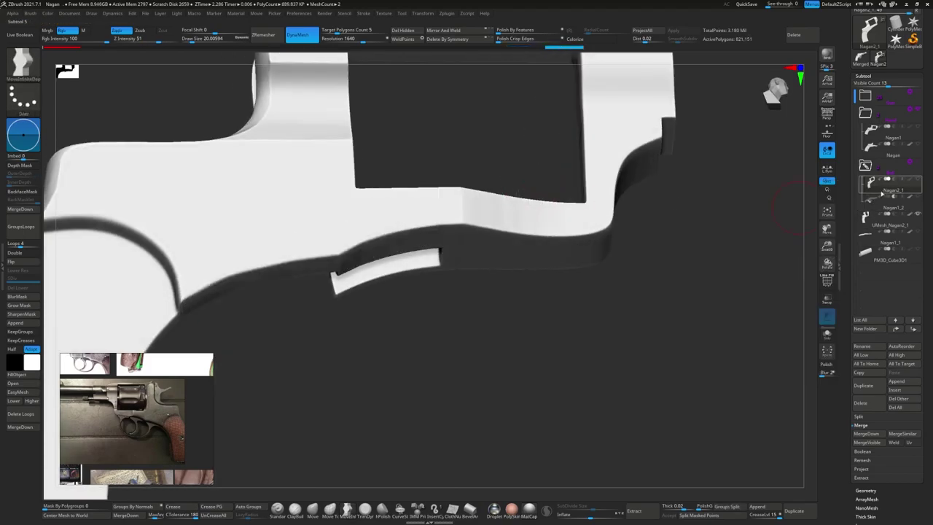
{"action": "left_click_drag", "start_coordinate": [728, 328], "coordinate": [510, 292]}
- Make UMesh_Nagan2_1 active, merge it down with OK, and DynaMesh the result
{"action": "left_click", "coordinate": [882, 224]}
{"action": "mouse_move", "coordinate": [802, 328]}
{"action": "left_mouse_down"}
{"action": "mouse_move", "coordinate": [489, 165]}
{"action": "mouse_move", "coordinate": [788, 193]}
{"action": "left_mouse_up"}
{"action": "left_click", "coordinate": [467, 217], "text": "alt"}
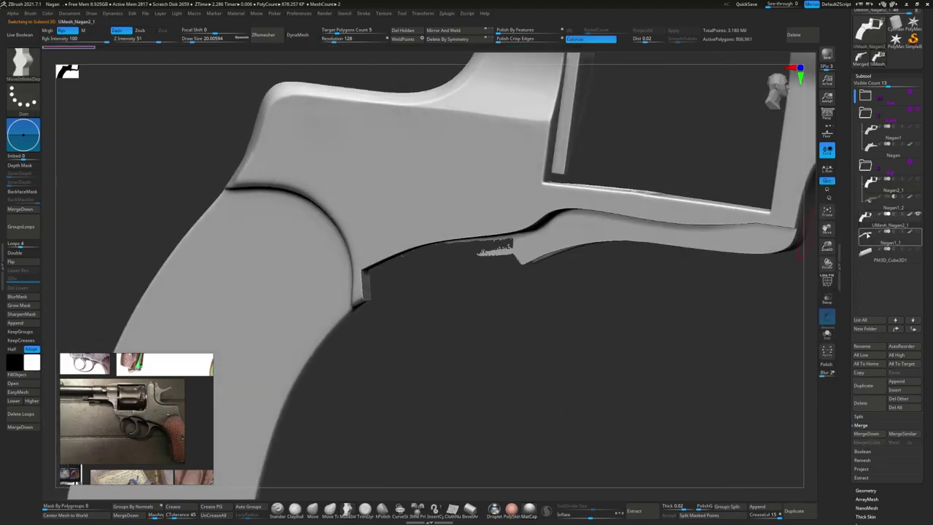
{"action": "left_click", "coordinate": [866, 435]}
{"action": "left_click", "coordinate": [800, 450]}
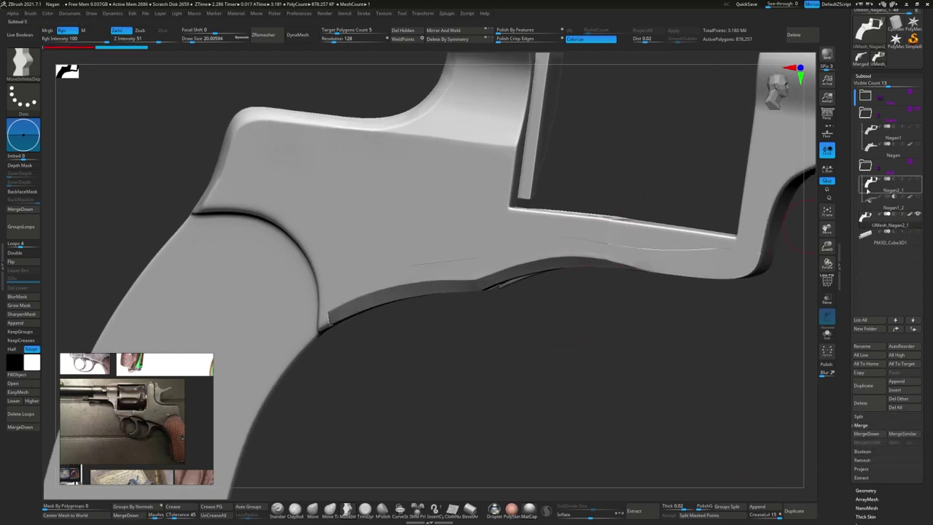
{"action": "left_click", "coordinate": [346, 39]}
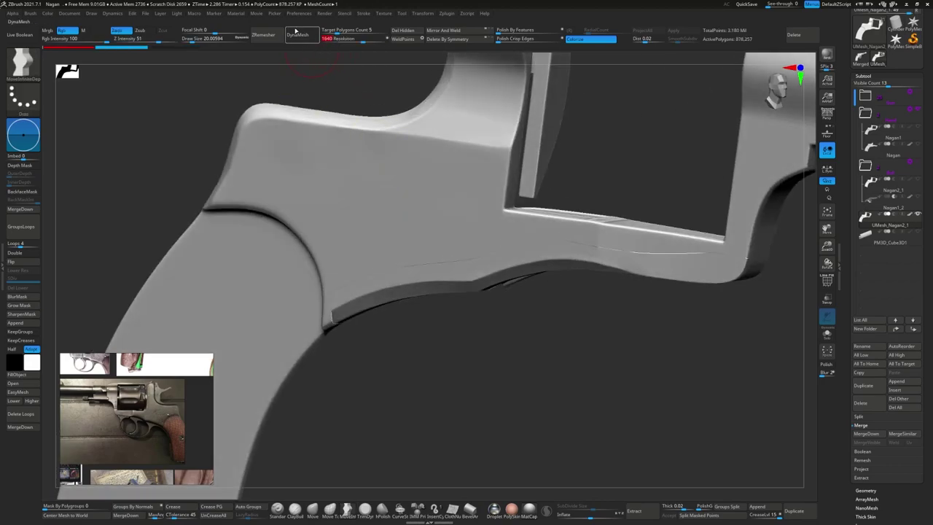
- Select the merged frame subtool, close in on its lower edge, and adjust brush size
{"action": "mouse_move", "coordinate": [311, 102]}
{"action": "left_mouse_down"}
{"action": "mouse_move", "coordinate": [374, 245]}
{"action": "mouse_move", "coordinate": [496, 194]}
{"action": "mouse_move", "coordinate": [500, 206]}
{"action": "mouse_move", "coordinate": [469, 234]}
{"action": "mouse_move", "coordinate": [801, 219]}
{"action": "left_mouse_up"}
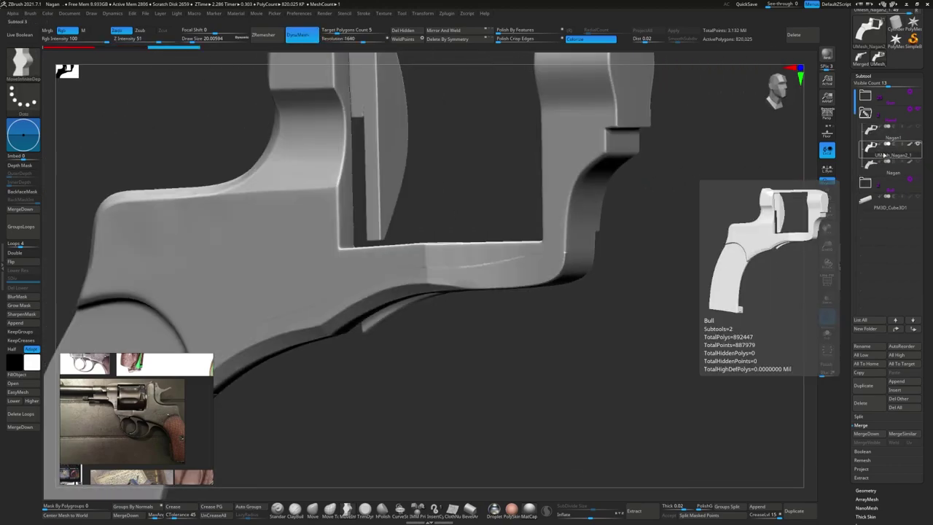
{"action": "left_click", "coordinate": [872, 150]}
{"action": "left_click_drag", "start_coordinate": [729, 219], "coordinate": [572, 255]}
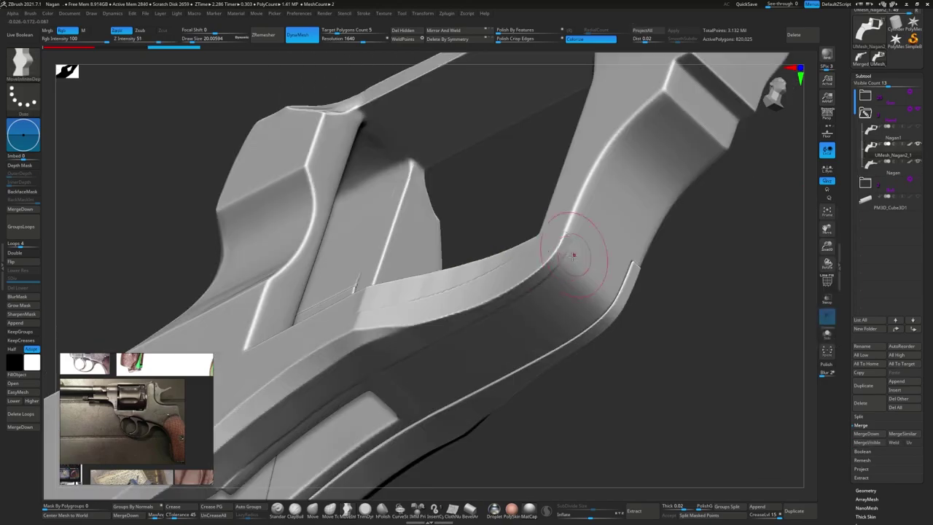
{"action": "mouse_move", "coordinate": [543, 288]}
{"action": "left_mouse_down"}
{"action": "mouse_move", "coordinate": [551, 246]}
{"action": "mouse_move", "coordinate": [581, 218]}
{"action": "left_mouse_up"}
{"action": "key", "text": "s"}
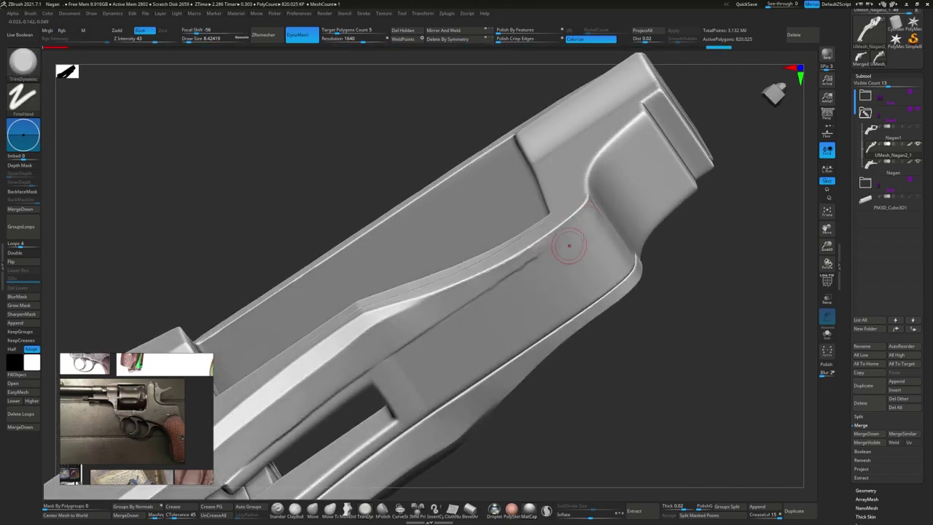
{"action": "mouse_move", "coordinate": [569, 246]}
{"action": "left_mouse_down"}
{"action": "mouse_move", "coordinate": [624, 171]}
{"action": "mouse_move", "coordinate": [413, 202]}
{"action": "left_mouse_up"}
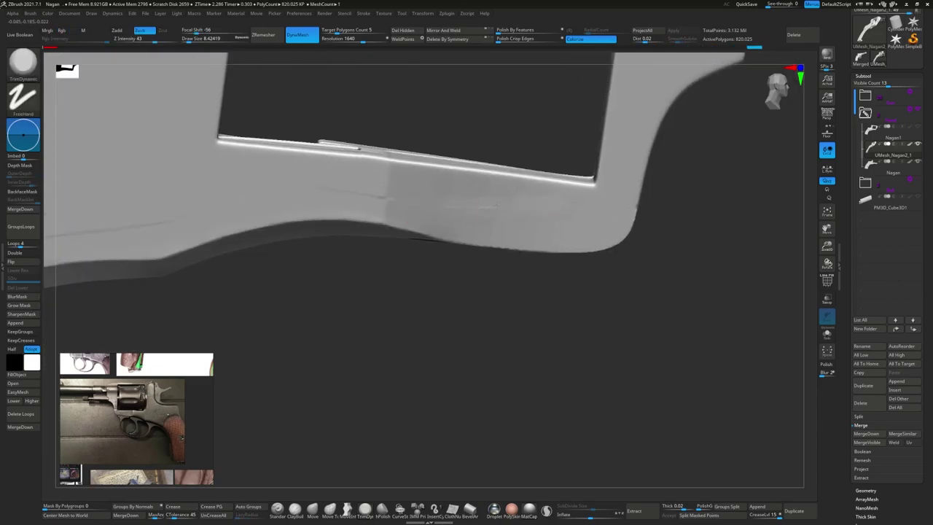
{"action": "mouse_move", "coordinate": [489, 196]}
{"action": "right_mouse_down"}
{"action": "mouse_move", "coordinate": [491, 208]}
{"action": "mouse_move", "coordinate": [451, 234]}
{"action": "right_mouse_up"}
{"action": "mouse_move", "coordinate": [496, 170]}
{"action": "right_mouse_down", "text": "shift"}
{"action": "mouse_move", "coordinate": [508, 204]}
{"action": "mouse_move", "coordinate": [425, 223]}
{"action": "mouse_move", "coordinate": [480, 365]}
{"action": "mouse_move", "coordinate": [442, 231]}
{"action": "mouse_move", "coordinate": [503, 216]}
{"action": "mouse_move", "coordinate": [513, 250]}
{"action": "mouse_move", "coordinate": [492, 237]}
{"action": "mouse_move", "coordinate": [445, 266]}
{"action": "right_mouse_up", "text": "shift"}
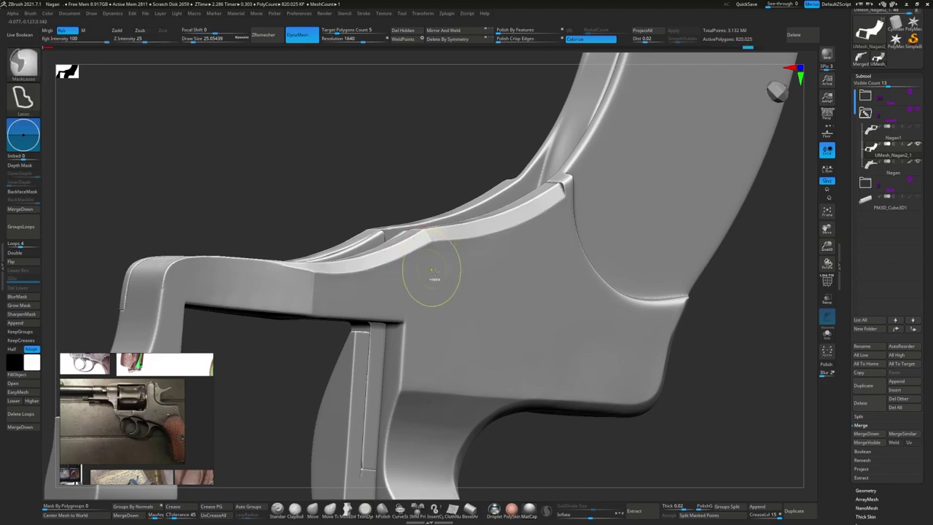
- Polish the frame's edges near the grip with the hPolish brush
{"action": "key", "text": "b"}
{"action": "key", "text": "h"}
{"action": "key", "text": "p"}
{"action": "mouse_move", "coordinate": [504, 255]}
{"action": "right_mouse_down"}
{"action": "mouse_move", "coordinate": [395, 270]}
{"action": "mouse_move", "coordinate": [396, 285]}
{"action": "mouse_move", "coordinate": [333, 322]}
{"action": "mouse_move", "coordinate": [347, 283]}
{"action": "right_mouse_up"}
- Smooth the grip and frame-slot surfaces, then switch to the TrimDynamic brush
{"action": "key", "text": "shift"}
{"action": "right_click_drag", "start_coordinate": [370, 237], "coordinate": [350, 338]}
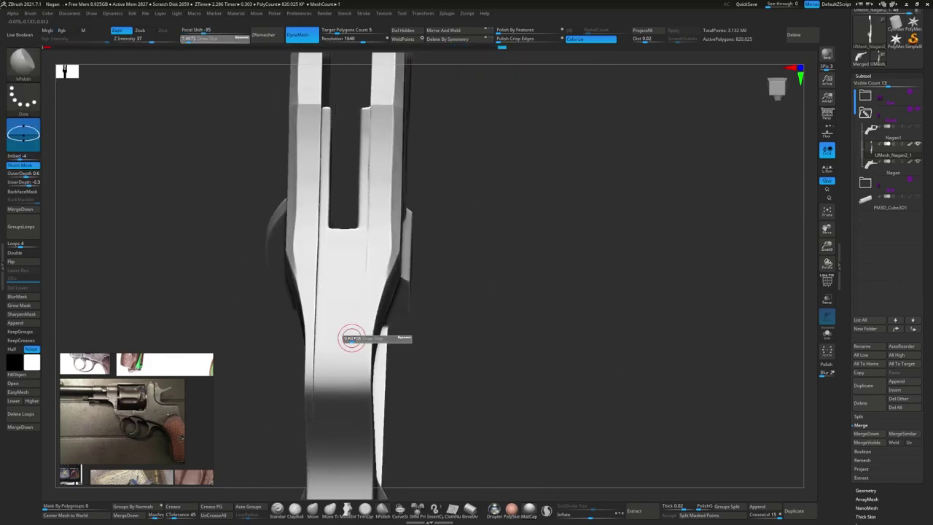
{"action": "right_click_drag", "start_coordinate": [364, 267], "coordinate": [387, 350]}
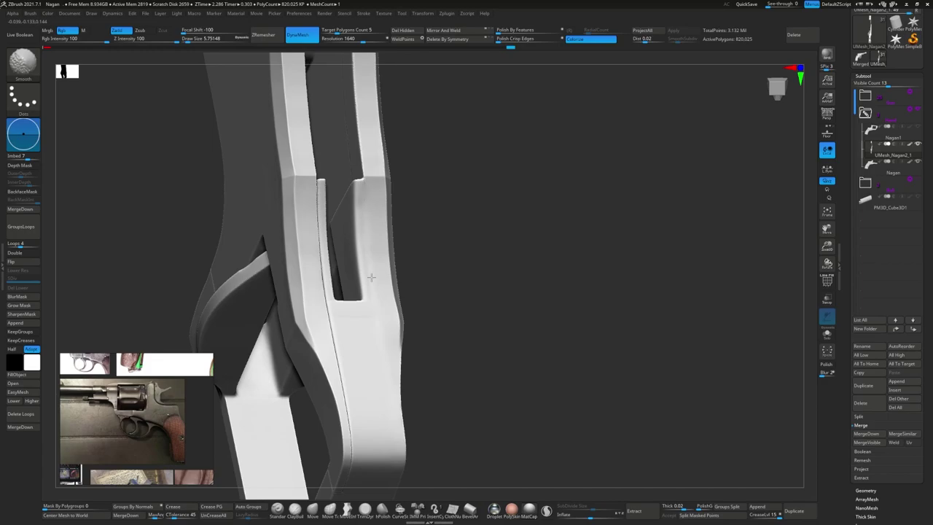
{"action": "right_click_drag", "start_coordinate": [371, 277], "coordinate": [400, 428]}
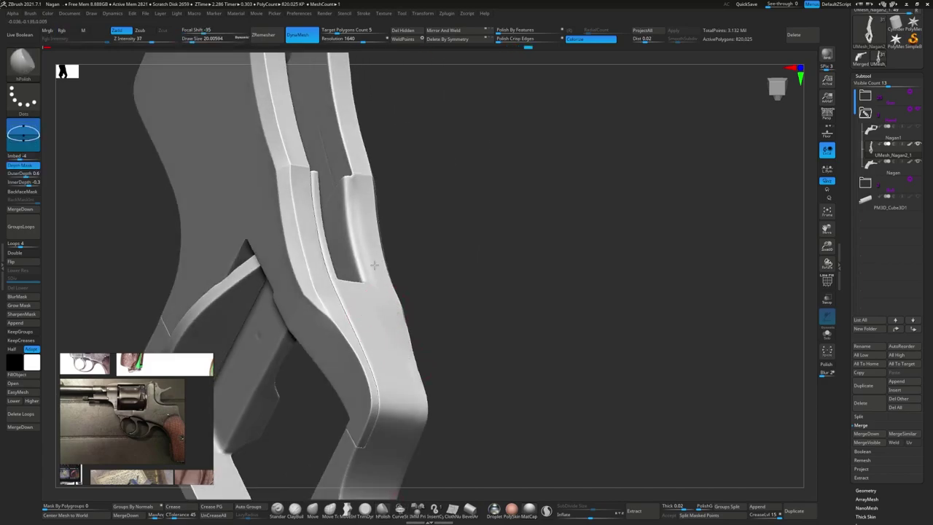
{"action": "right_click_drag", "start_coordinate": [359, 231], "coordinate": [355, 317]}
{"action": "mouse_move", "coordinate": [354, 234]}
{"action": "right_mouse_down"}
{"action": "mouse_move", "coordinate": [356, 207]}
{"action": "mouse_move", "coordinate": [358, 313]}
{"action": "mouse_move", "coordinate": [333, 255]}
{"action": "mouse_move", "coordinate": [369, 313]}
{"action": "mouse_move", "coordinate": [371, 300]}
{"action": "mouse_move", "coordinate": [367, 333]}
{"action": "mouse_move", "coordinate": [384, 333]}
{"action": "mouse_move", "coordinate": [354, 313]}
{"action": "mouse_move", "coordinate": [371, 343]}
{"action": "mouse_move", "coordinate": [393, 277]}
{"action": "mouse_move", "coordinate": [266, 292]}
{"action": "right_mouse_up"}
{"action": "key", "text": "b"}
{"action": "key", "text": "t"}
{"action": "key", "text": "a"}
- Frame the cylinder and trigger-guard area, solo the frame, and choose ClipRect
{"action": "key", "text": "f"}
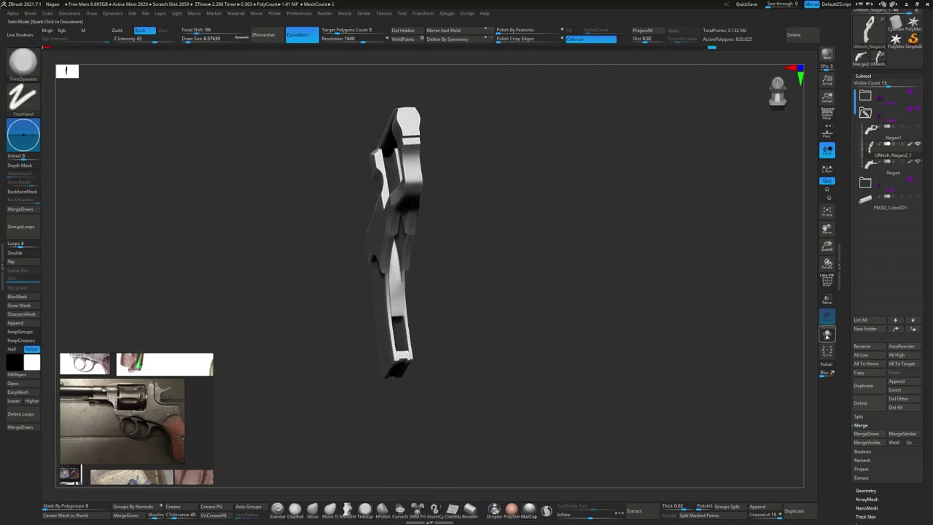
{"action": "mouse_move", "coordinate": [393, 233]}
{"action": "right_mouse_down"}
{"action": "mouse_move", "coordinate": [375, 208]}
{"action": "mouse_move", "coordinate": [413, 232]}
{"action": "mouse_move", "coordinate": [447, 233]}
{"action": "mouse_move", "coordinate": [416, 156]}
{"action": "mouse_move", "coordinate": [450, 240]}
{"action": "right_mouse_up"}
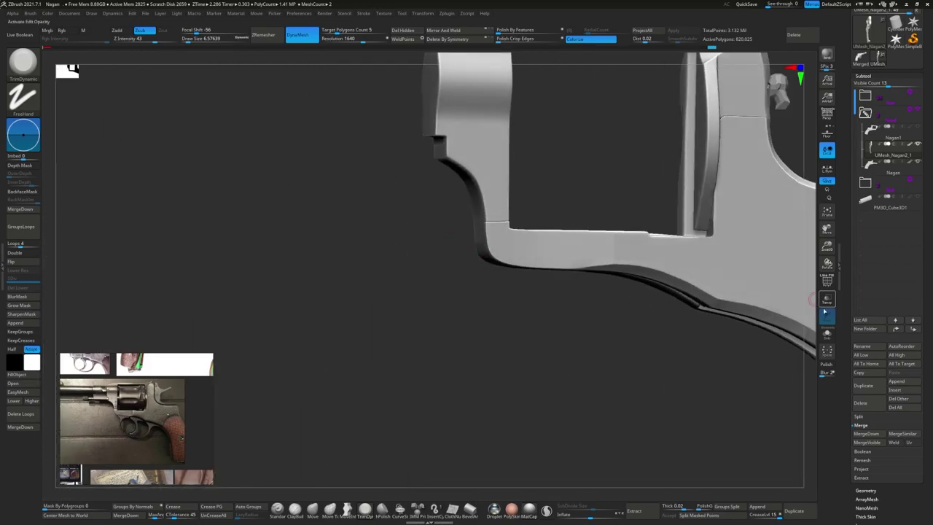
{"action": "mouse_move", "coordinate": [824, 312]}
{"action": "right_mouse_down", "text": "ctrl"}
{"action": "mouse_move", "coordinate": [566, 311]}
{"action": "mouse_move", "coordinate": [581, 236]}
{"action": "mouse_move", "coordinate": [540, 254]}
{"action": "right_mouse_up", "text": "ctrl"}
{"action": "left_click", "coordinate": [826, 333]}
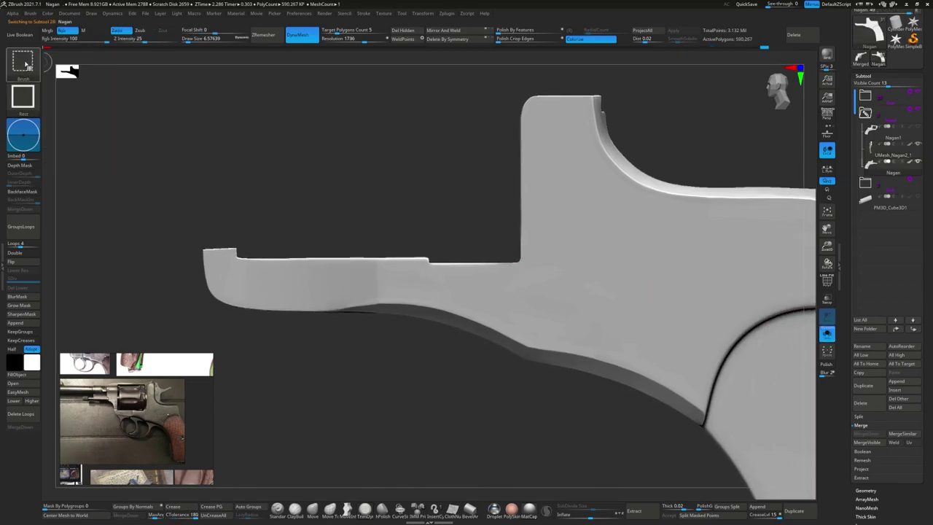
{"action": "left_click", "coordinate": [22, 62], "text": "ctrl+shift"}
{"action": "left_click", "coordinate": [252, 100], "text": "ctrl+shift"}
- Clip off the raised block above the top ledge and mask a rectangle above it
{"action": "left_click_drag", "start_coordinate": [421, 193], "coordinate": [509, 254], "text": "ctrl+shift"}
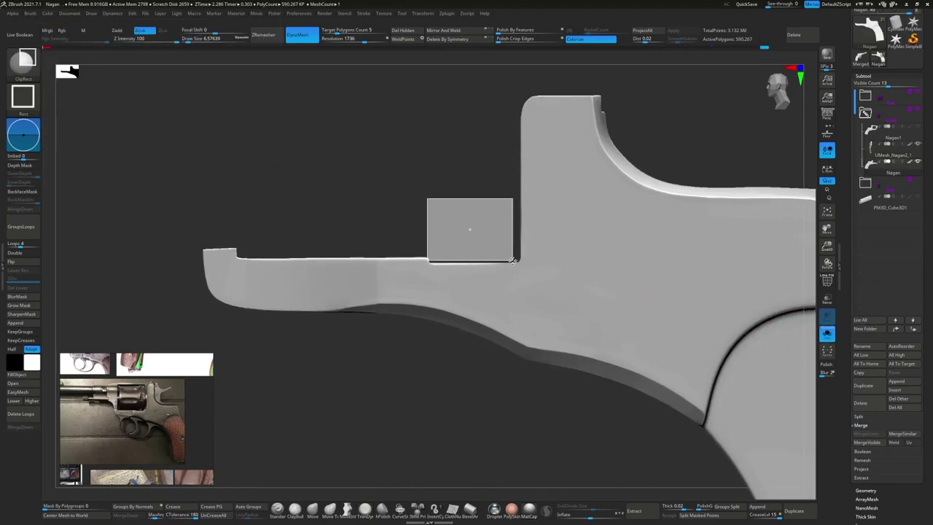
{"action": "left_click_drag", "start_coordinate": [426, 184], "coordinate": [519, 263], "text": "ctrl+shift"}
{"action": "mouse_move", "coordinate": [516, 285]}
{"action": "right_mouse_down"}
{"action": "mouse_move", "coordinate": [485, 308]}
{"action": "mouse_move", "coordinate": [442, 256]}
{"action": "mouse_move", "coordinate": [447, 226]}
{"action": "right_mouse_up"}
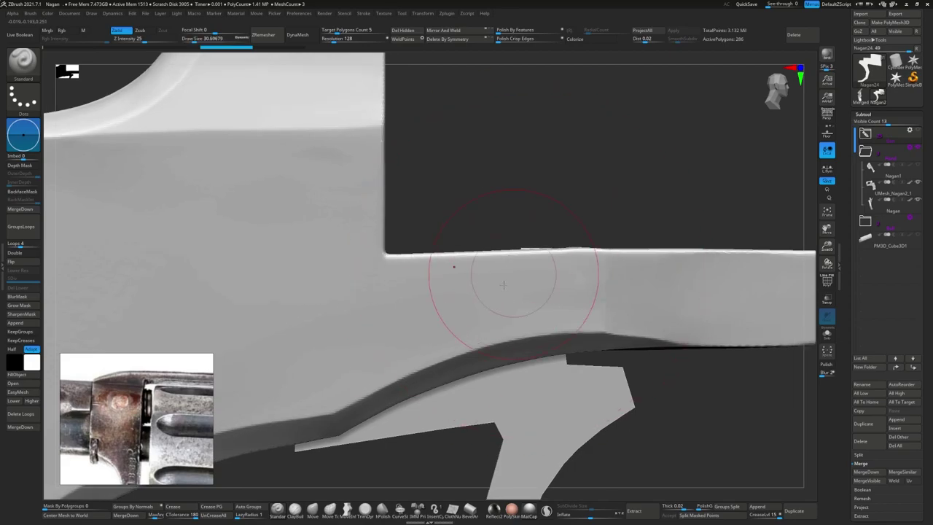
{"action": "left_click_drag", "start_coordinate": [496, 173], "coordinate": [604, 246], "text": "ctrl"}
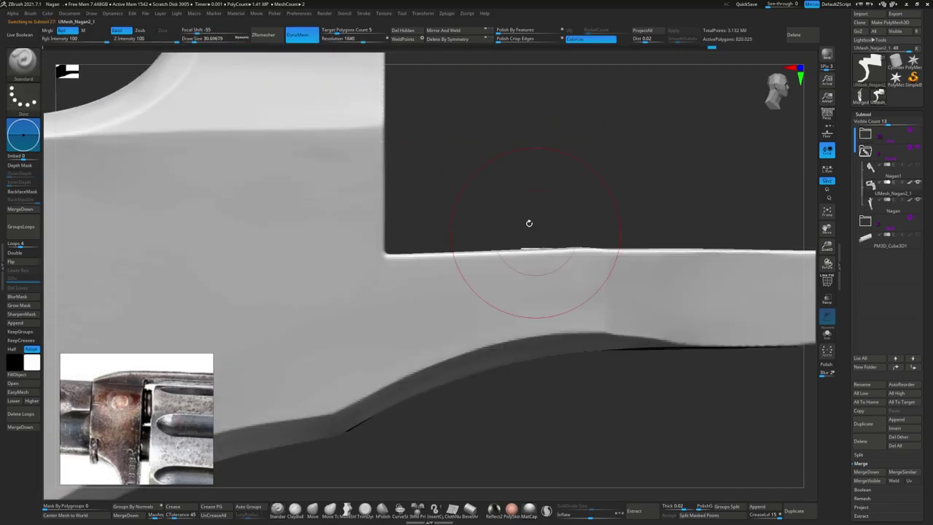
- Inspect the ledge from several angles, toggling the polyframe and Transpose gizmo
{"action": "key", "text": "w"}
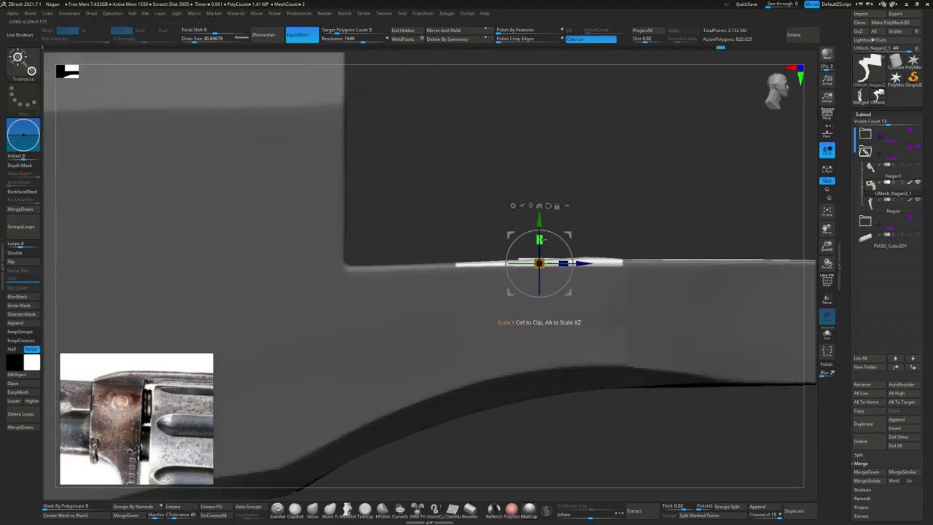
{"action": "key", "text": "q"}
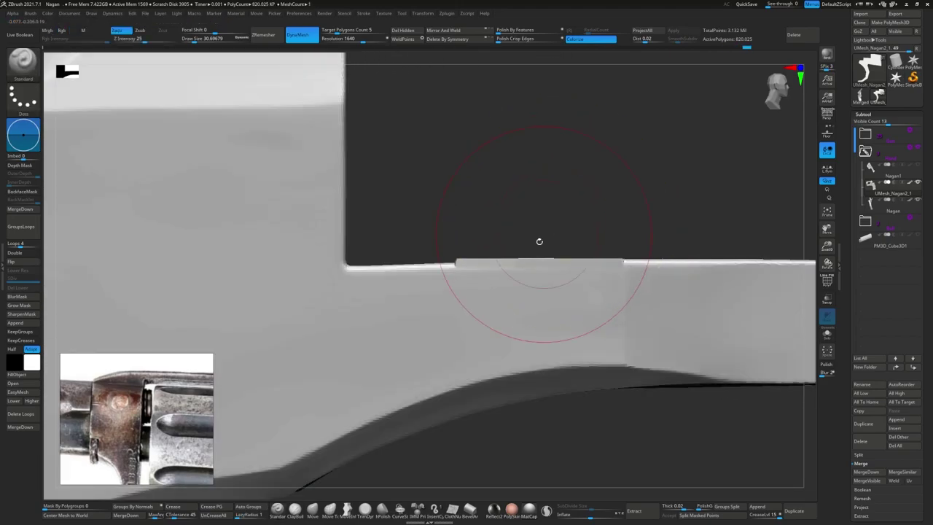
{"action": "left_click_drag", "start_coordinate": [539, 240], "coordinate": [573, 407]}
{"action": "key", "text": "shift+f"}
{"action": "mouse_move", "coordinate": [547, 456]}
{"action": "left_mouse_down"}
{"action": "mouse_move", "coordinate": [589, 256]}
{"action": "mouse_move", "coordinate": [545, 288]}
{"action": "mouse_move", "coordinate": [510, 218]}
{"action": "mouse_move", "coordinate": [595, 325]}
{"action": "left_mouse_up"}
{"action": "key", "text": "shift+f"}
{"action": "key", "text": "w"}
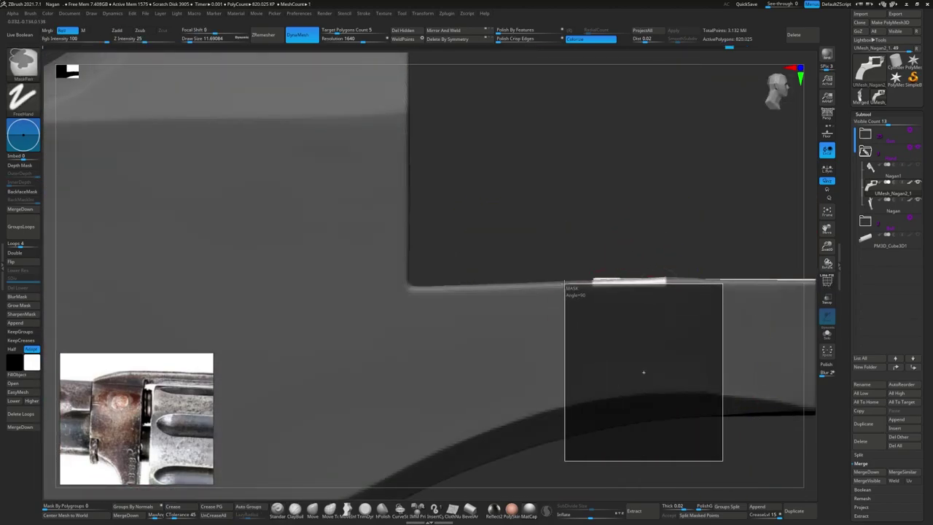
{"action": "key", "text": "q"}
{"action": "mouse_move", "coordinate": [615, 231]}
{"action": "left_mouse_down"}
{"action": "mouse_move", "coordinate": [641, 121]}
{"action": "mouse_move", "coordinate": [442, 494]}
{"action": "left_mouse_up"}
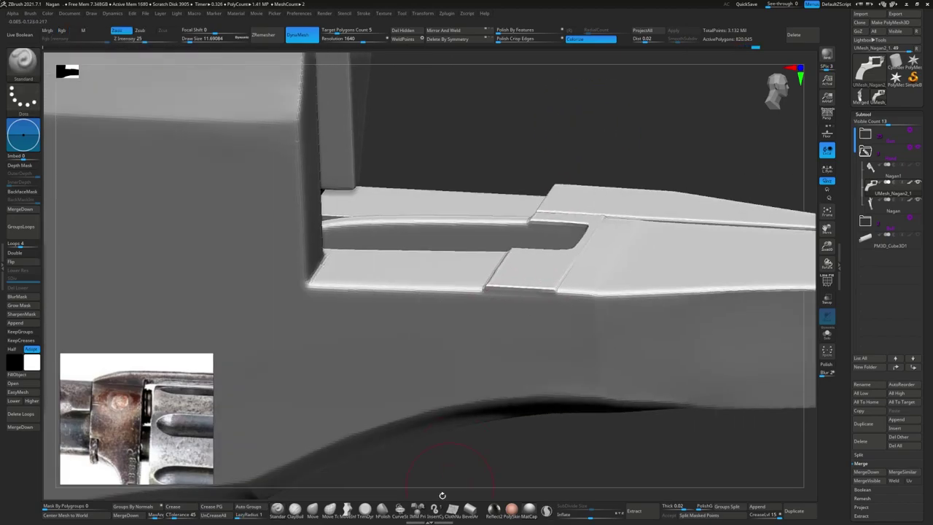
{"action": "left_click_drag", "start_coordinate": [644, 137], "coordinate": [523, 165], "text": "shift"}
- Mask the notched ledge, smooth the lower notch block, and mask the ledge strip
{"action": "mouse_move", "coordinate": [523, 165]}
{"action": "left_mouse_down", "text": "ctrl"}
{"action": "mouse_move", "coordinate": [593, 243]}
{"action": "mouse_move", "coordinate": [576, 295]}
{"action": "mouse_move", "coordinate": [561, 270]}
{"action": "mouse_move", "coordinate": [516, 282]}
{"action": "mouse_move", "coordinate": [349, 132]}
{"action": "left_mouse_up", "text": "ctrl"}
{"action": "left_click_drag", "start_coordinate": [349, 132], "coordinate": [506, 294], "text": "ctrl"}
{"action": "left_click_drag", "start_coordinate": [437, 343], "coordinate": [481, 364], "text": "shift"}
{"action": "mouse_move", "coordinate": [524, 219]}
{"action": "left_mouse_down"}
{"action": "mouse_move", "coordinate": [510, 209]}
{"action": "mouse_move", "coordinate": [490, 338]}
{"action": "mouse_move", "coordinate": [478, 299]}
{"action": "mouse_move", "coordinate": [457, 353]}
{"action": "left_mouse_up"}
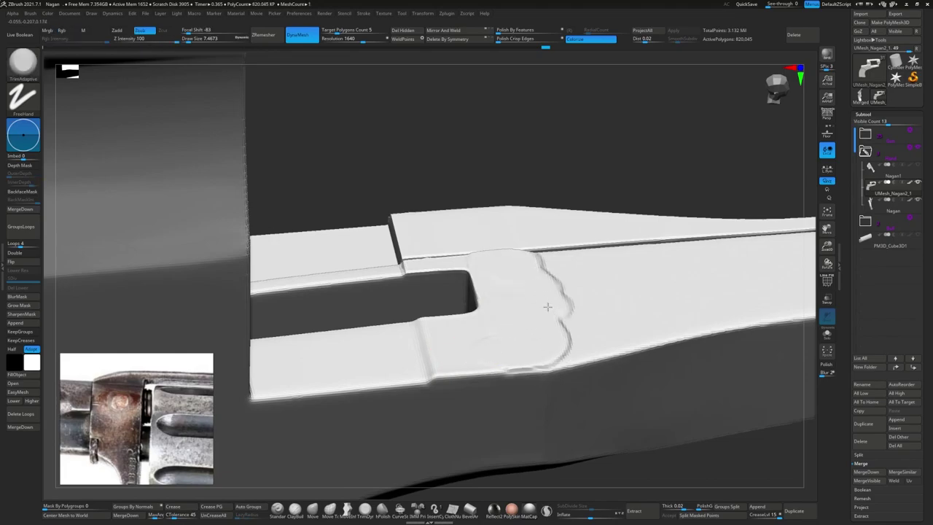
{"action": "mouse_move", "coordinate": [547, 306]}
{"action": "left_mouse_down"}
{"action": "mouse_move", "coordinate": [510, 292]}
{"action": "mouse_move", "coordinate": [439, 289]}
{"action": "left_mouse_up"}
{"action": "mouse_move", "coordinate": [409, 262]}
{"action": "left_mouse_down", "text": "ctrl"}
{"action": "mouse_move", "coordinate": [483, 329]}
{"action": "mouse_move", "coordinate": [583, 327]}
{"action": "left_mouse_up", "text": "ctrl"}
{"action": "scroll", "coordinate": [531, 296], "scroll_direction": "up", "scroll_amount": 3}
- Trim the groove strip along the ledge edge with a ClipCurve cut
{"action": "key", "text": "b"}
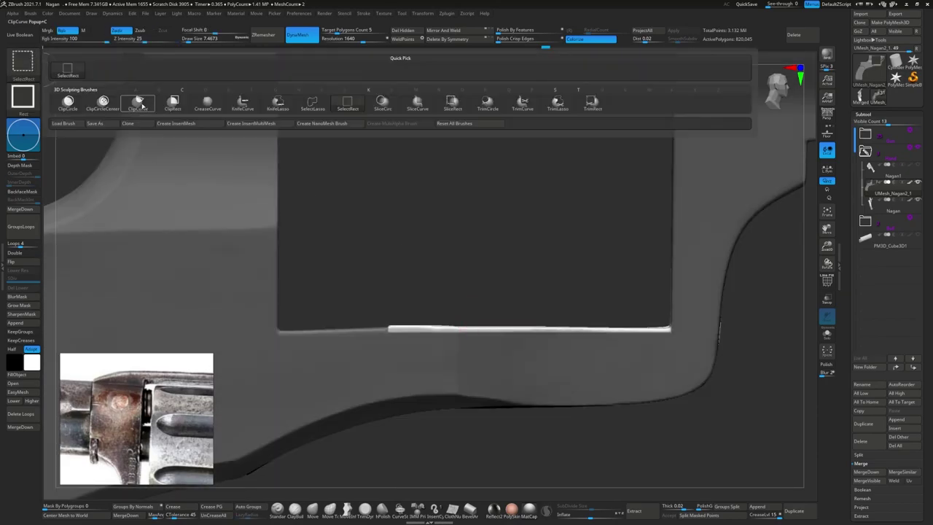
{"action": "left_click", "coordinate": [139, 104]}
{"action": "mouse_move", "coordinate": [355, 267]}
{"action": "left_mouse_down", "text": "ctrl+shift"}
{"action": "mouse_move", "coordinate": [700, 339]}
{"action": "mouse_move", "coordinate": [682, 364]}
{"action": "left_mouse_up", "text": "ctrl+shift"}
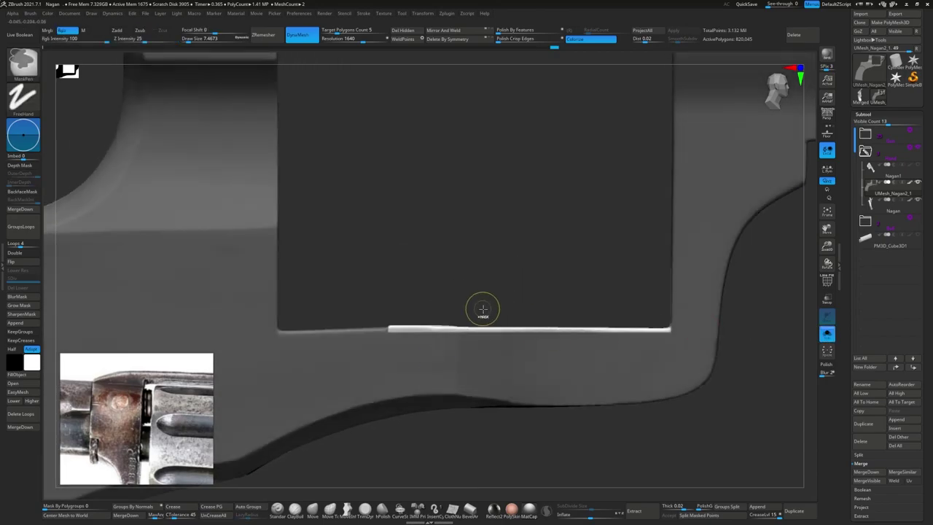
{"action": "left_click_drag", "start_coordinate": [350, 327], "coordinate": [708, 325], "text": "ctrl+shift"}
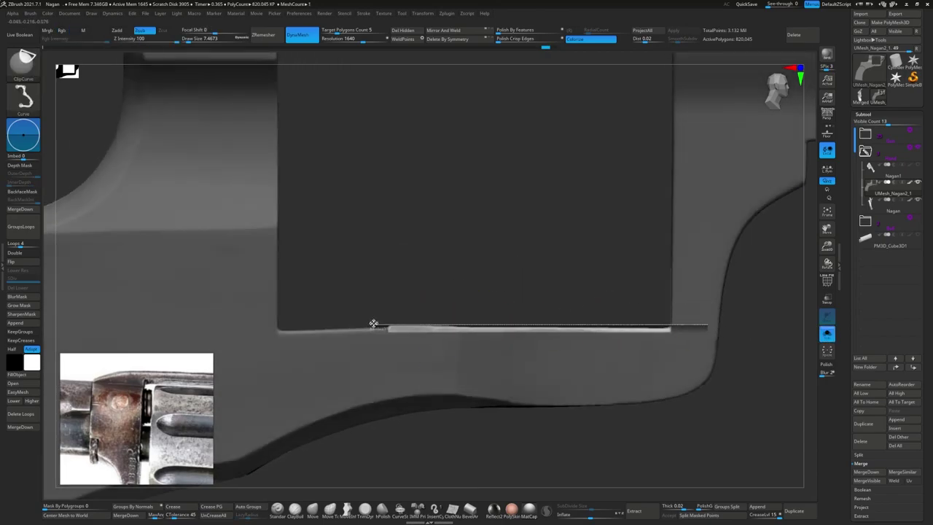
{"action": "mouse_move", "coordinate": [373, 315]}
{"action": "left_mouse_down", "text": "ctrl+shift"}
{"action": "mouse_move", "coordinate": [394, 313]}
{"action": "mouse_move", "coordinate": [437, 240]}
{"action": "mouse_move", "coordinate": [585, 308]}
{"action": "left_mouse_up", "text": "ctrl+shift"}
- Mask around the light block and move it slightly down with the Transpose gizmo
{"action": "mouse_move", "coordinate": [340, 177]}
{"action": "left_mouse_down", "text": "ctrl"}
{"action": "mouse_move", "coordinate": [391, 274]}
{"action": "mouse_move", "coordinate": [468, 305]}
{"action": "mouse_move", "coordinate": [533, 185]}
{"action": "mouse_move", "coordinate": [504, 193]}
{"action": "left_mouse_up", "text": "ctrl"}
{"action": "mouse_move", "coordinate": [435, 215]}
{"action": "left_mouse_down", "text": "ctrl"}
{"action": "mouse_move", "coordinate": [364, 271]}
{"action": "mouse_move", "coordinate": [377, 292]}
{"action": "left_mouse_up", "text": "ctrl"}
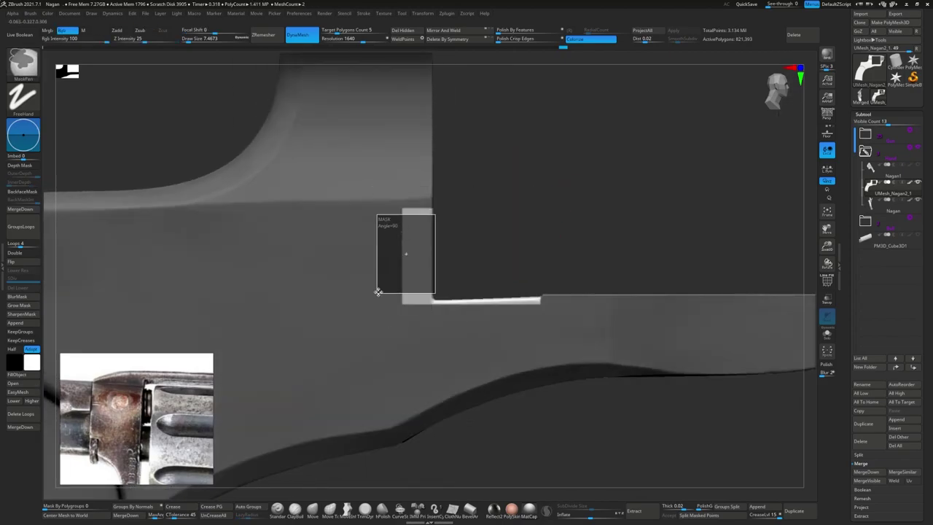
{"action": "left_click_drag", "start_coordinate": [368, 324], "coordinate": [369, 323], "text": "ctrl"}
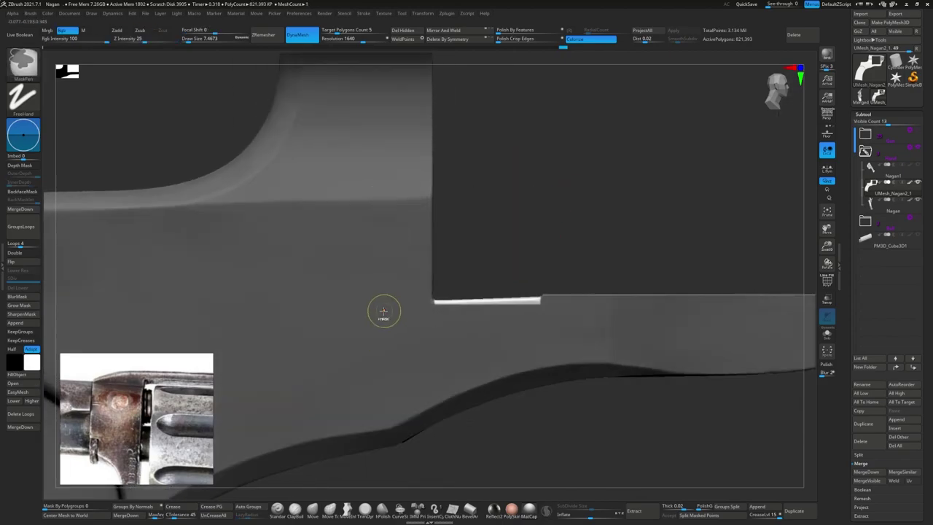
{"action": "left_click_drag", "start_coordinate": [433, 207], "coordinate": [353, 314], "text": "ctrl"}
{"action": "key", "text": "w"}
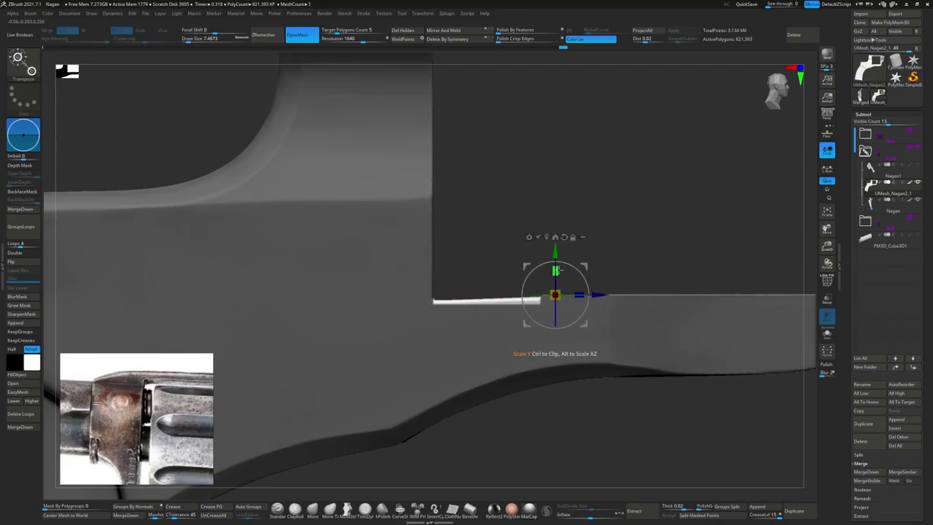
{"action": "left_click_drag", "start_coordinate": [551, 295], "coordinate": [554, 301]}
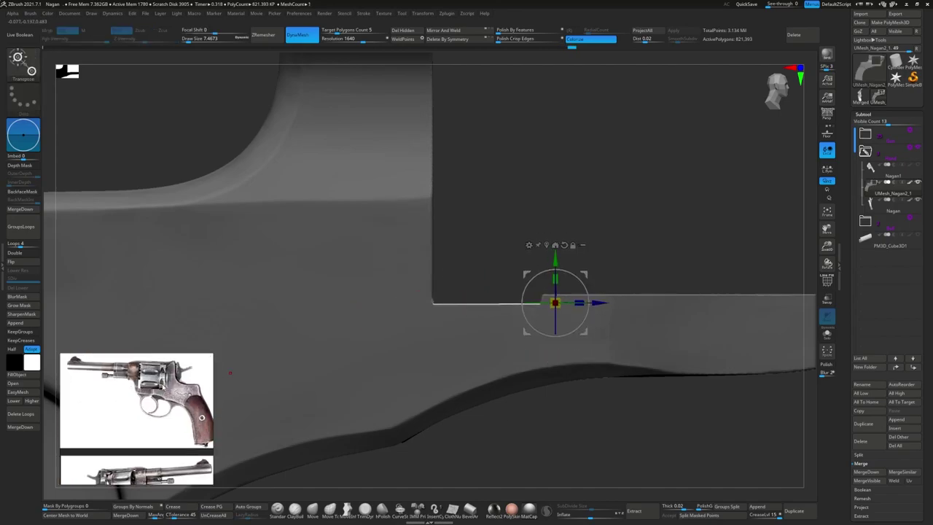
{"action": "key", "text": "q"}
{"action": "mouse_move", "coordinate": [497, 227]}
{"action": "left_mouse_down"}
{"action": "mouse_move", "coordinate": [518, 202]}
{"action": "mouse_move", "coordinate": [679, 321]}
{"action": "mouse_move", "coordinate": [427, 291]}
{"action": "left_mouse_up"}
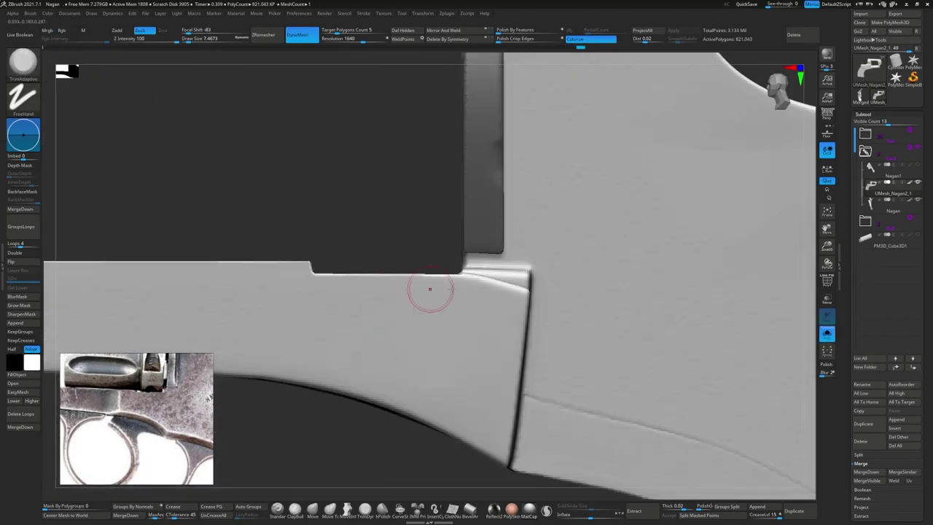
- Mask around the rail block and step in side view with rectangle masks
{"action": "left_click_drag", "start_coordinate": [340, 214], "coordinate": [440, 230], "text": "ctrl"}
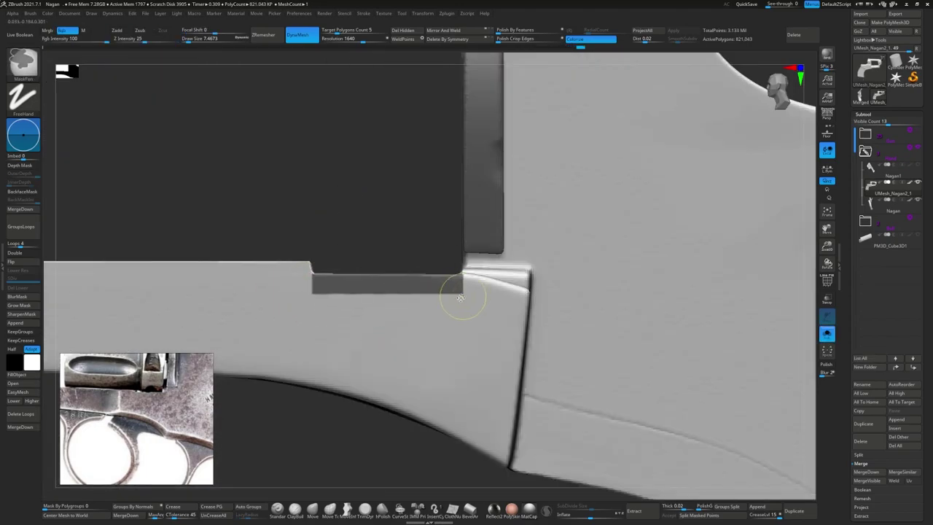
{"action": "mouse_move", "coordinate": [459, 297]}
{"action": "left_mouse_down", "text": "shift"}
{"action": "mouse_move", "coordinate": [344, 204]}
{"action": "mouse_move", "coordinate": [444, 289]}
{"action": "mouse_move", "coordinate": [400, 260]}
{"action": "left_mouse_up", "text": "shift"}
{"action": "mouse_move", "coordinate": [354, 204]}
{"action": "left_mouse_down", "text": "ctrl"}
{"action": "mouse_move", "coordinate": [427, 252]}
{"action": "mouse_move", "coordinate": [399, 268]}
{"action": "left_mouse_up", "text": "ctrl"}
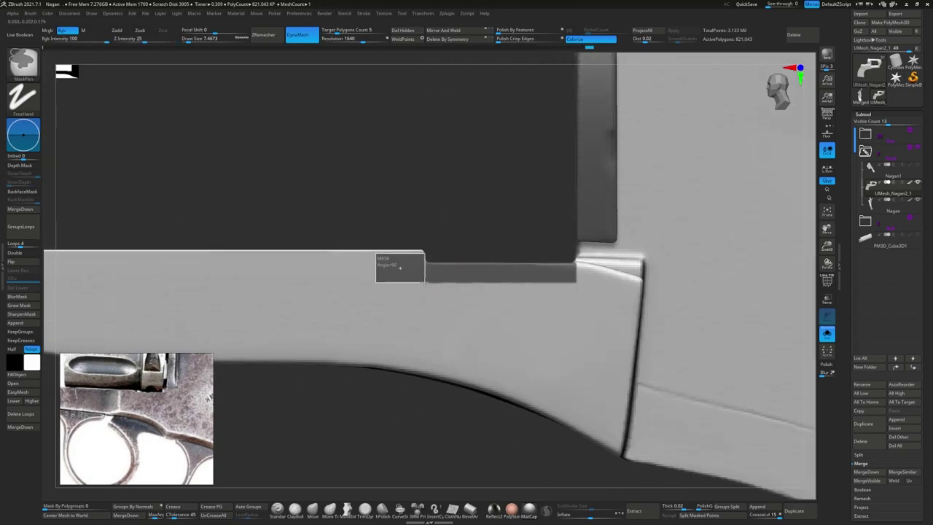
{"action": "mouse_move", "coordinate": [429, 197]}
{"action": "left_mouse_down", "text": "ctrl"}
{"action": "mouse_move", "coordinate": [372, 270]}
{"action": "mouse_move", "coordinate": [422, 233]}
{"action": "mouse_move", "coordinate": [540, 409]}
{"action": "left_mouse_up", "text": "ctrl"}
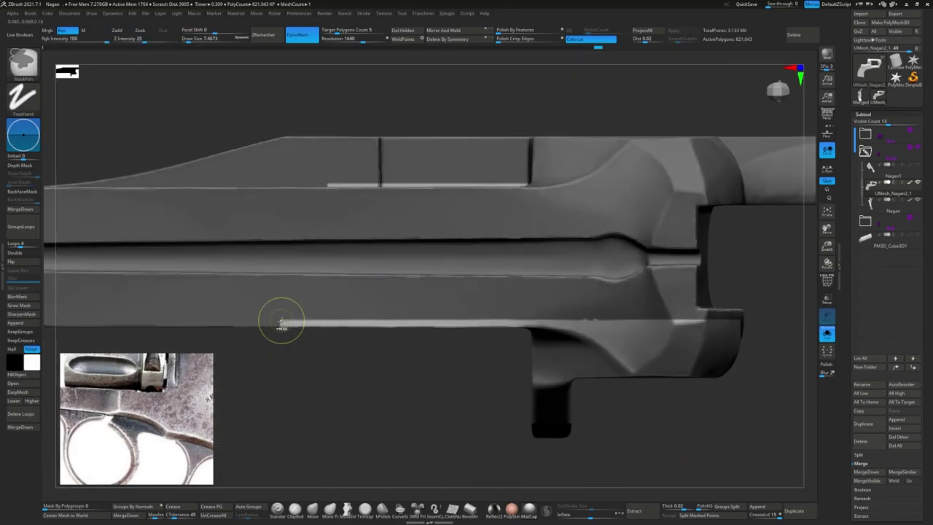
{"action": "mouse_move", "coordinate": [281, 316]}
{"action": "left_mouse_down", "text": "alt"}
{"action": "mouse_move", "coordinate": [339, 302]}
{"action": "mouse_move", "coordinate": [377, 260]}
{"action": "mouse_move", "coordinate": [471, 228]}
{"action": "mouse_move", "coordinate": [454, 277]}
{"action": "left_mouse_up", "text": "alt"}
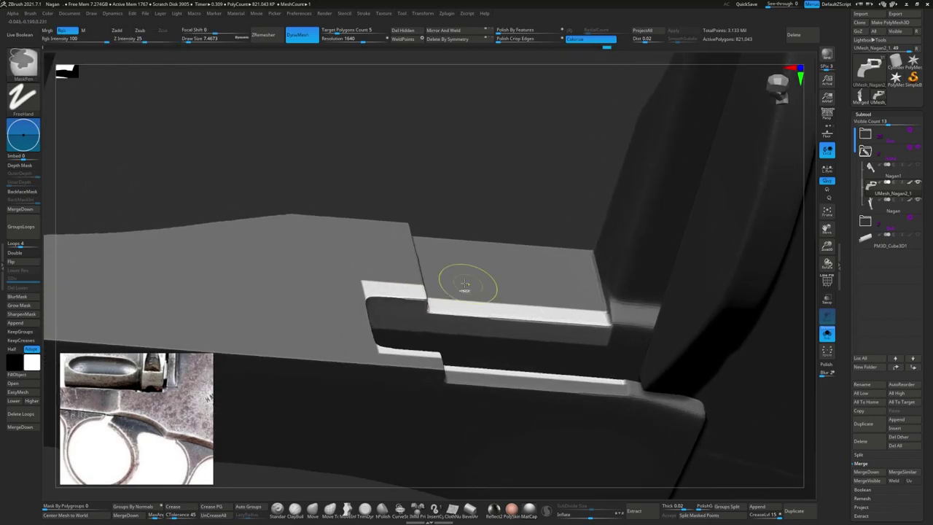
- Move the rail block into place and scale it along X with the Transpose gizmo
{"action": "key", "text": "w"}
{"action": "left_click_drag", "start_coordinate": [392, 310], "coordinate": [399, 386]}
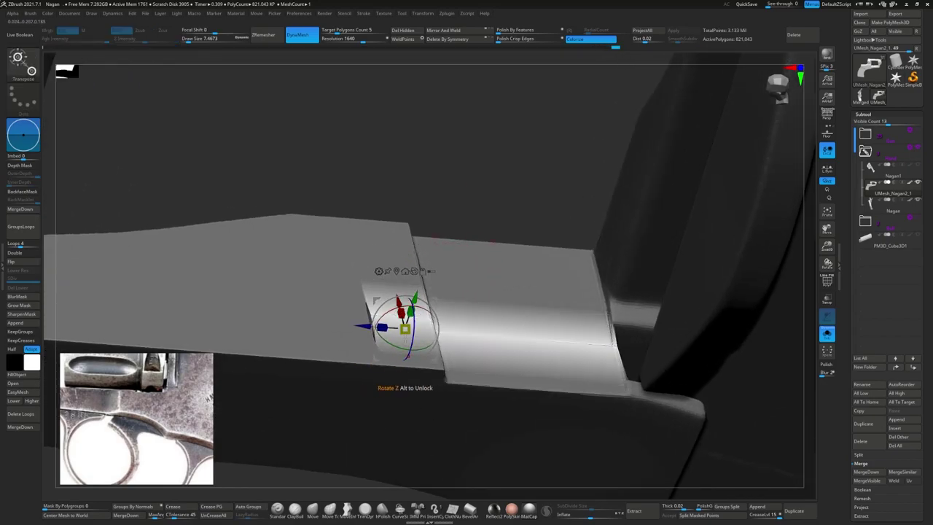
{"action": "left_click_drag", "start_coordinate": [430, 270], "coordinate": [445, 263]}
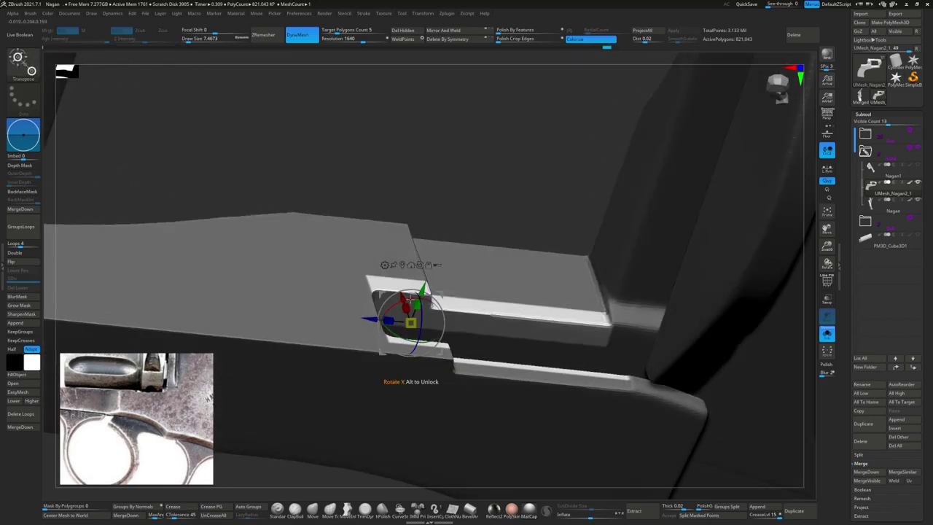
{"action": "left_click_drag", "start_coordinate": [405, 308], "coordinate": [450, 484]}
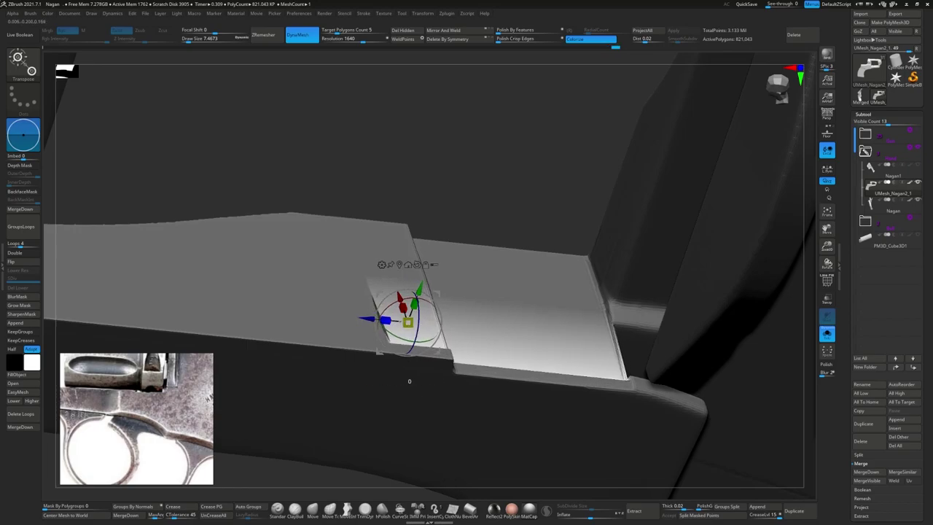
{"action": "key", "text": "q"}
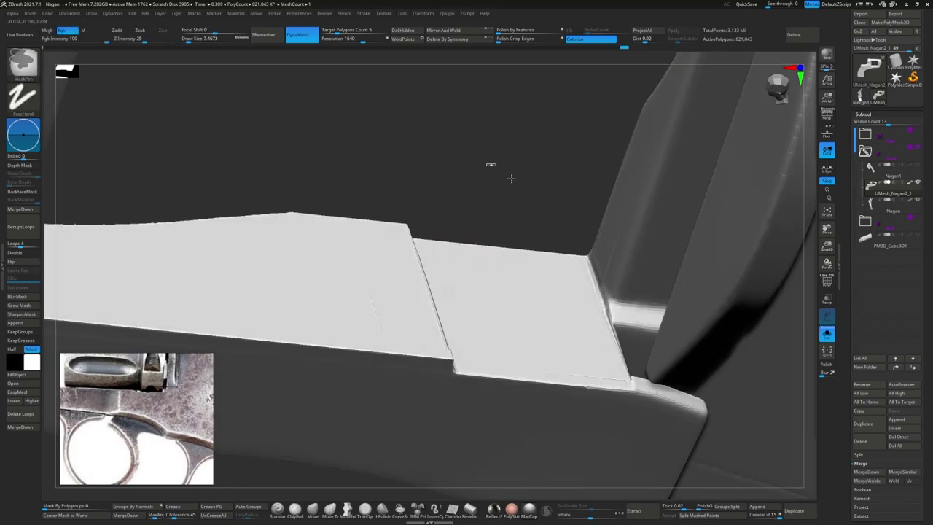
{"action": "mouse_move", "coordinate": [489, 162]}
{"action": "left_mouse_down"}
{"action": "mouse_move", "coordinate": [408, 316]}
{"action": "mouse_move", "coordinate": [343, 308]}
{"action": "mouse_move", "coordinate": [290, 269]}
{"action": "mouse_move", "coordinate": [375, 282]}
{"action": "mouse_move", "coordinate": [410, 272]}
{"action": "mouse_move", "coordinate": [380, 297]}
{"action": "mouse_move", "coordinate": [396, 224]}
{"action": "left_mouse_up"}
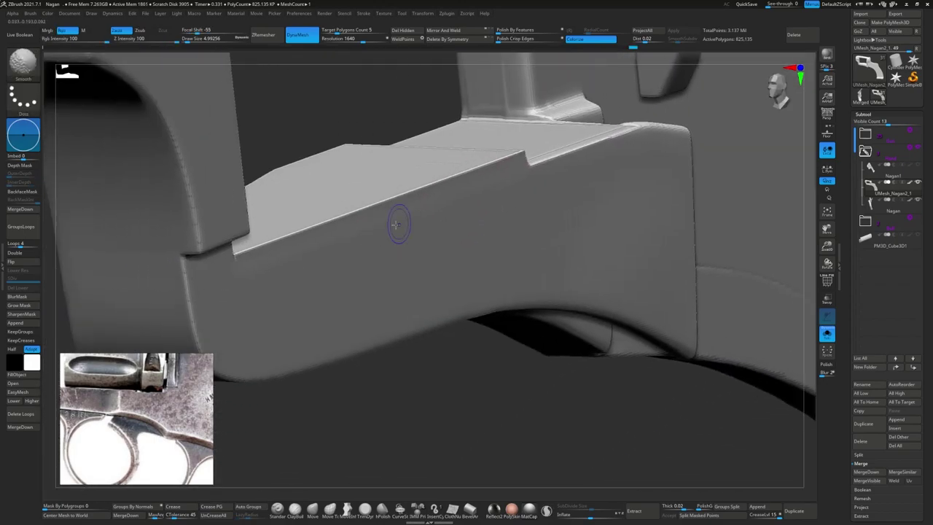
- Orbit to the block's bevelled edge, pick hPolish, and set its Draw Size
{"action": "left_click_drag", "start_coordinate": [491, 209], "coordinate": [385, 253]}
{"action": "mouse_move", "coordinate": [362, 291]}
{"action": "left_mouse_down"}
{"action": "mouse_move", "coordinate": [411, 235]}
{"action": "mouse_move", "coordinate": [201, 233]}
{"action": "mouse_move", "coordinate": [389, 228]}
{"action": "mouse_move", "coordinate": [393, 255]}
{"action": "left_mouse_up"}
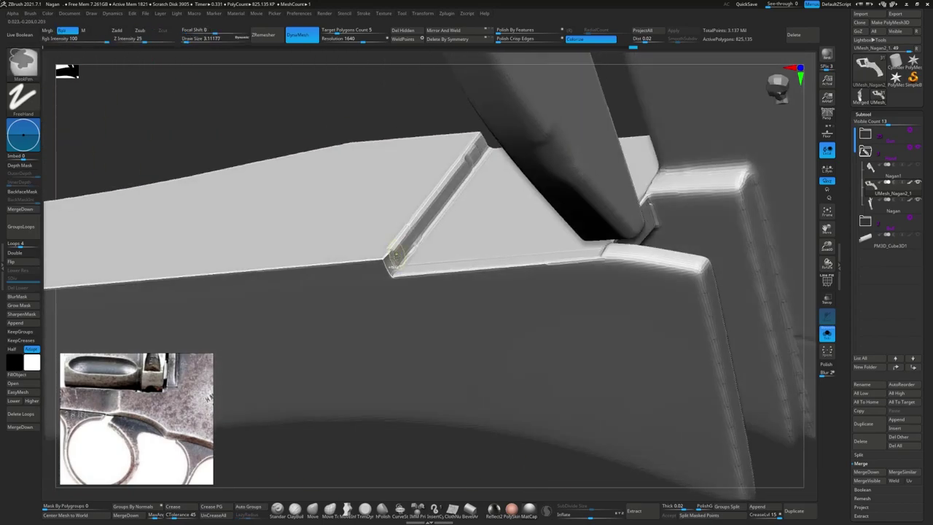
{"action": "mouse_move", "coordinate": [484, 136]}
{"action": "left_mouse_down"}
{"action": "mouse_move", "coordinate": [467, 229]}
{"action": "mouse_move", "coordinate": [448, 248]}
{"action": "mouse_move", "coordinate": [495, 235]}
{"action": "mouse_move", "coordinate": [483, 225]}
{"action": "mouse_move", "coordinate": [383, 496]}
{"action": "left_mouse_up"}
{"action": "left_click", "coordinate": [381, 510]}
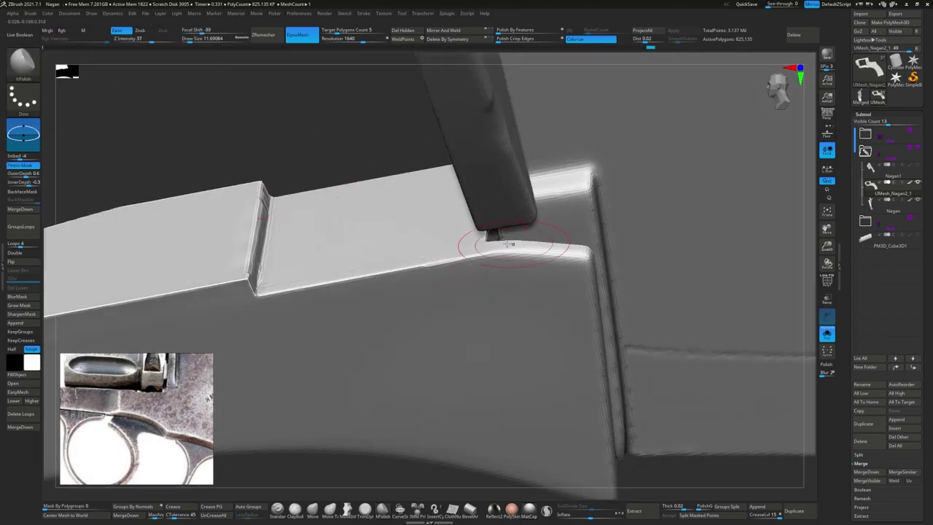
{"action": "left_click_drag", "start_coordinate": [531, 243], "coordinate": [342, 299]}
{"action": "key", "text": "s"}
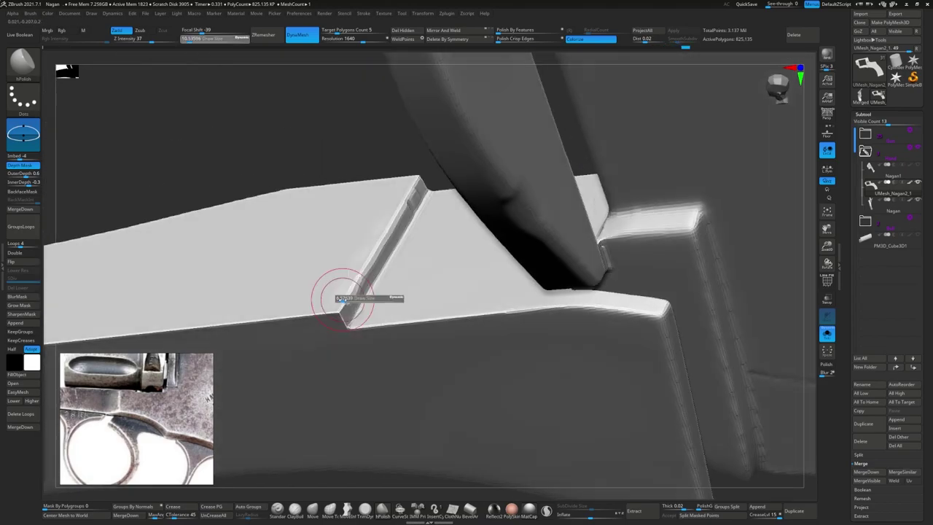
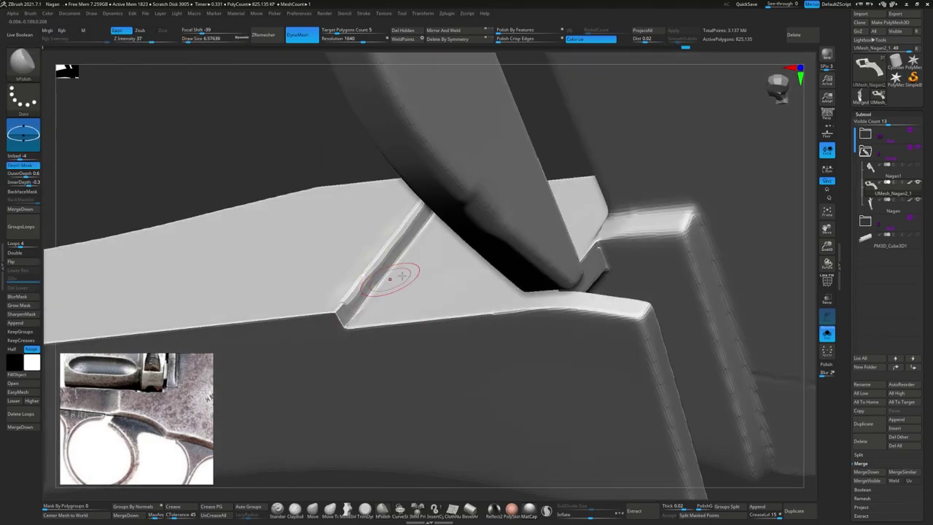
- Orbit around the block edge where it meets the frame, then make the Nagan mesh the active SubTool
{"action": "mouse_move", "coordinate": [395, 281]}
{"action": "left_mouse_down"}
{"action": "mouse_move", "coordinate": [359, 246]}
{"action": "mouse_move", "coordinate": [462, 300]}
{"action": "left_mouse_up"}
{"action": "key", "text": "ctrl"}
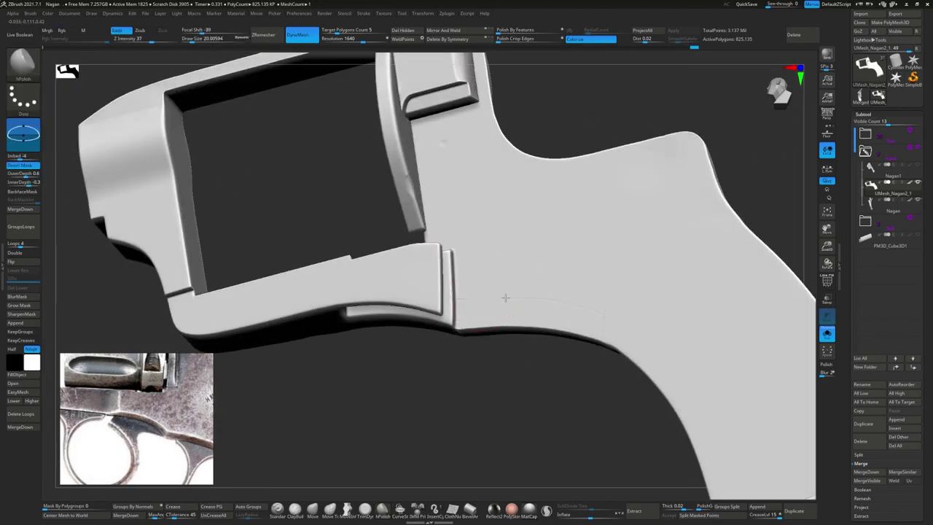
{"action": "mouse_move", "coordinate": [579, 309]}
{"action": "left_mouse_down"}
{"action": "mouse_move", "coordinate": [445, 264]}
{"action": "mouse_move", "coordinate": [401, 272]}
{"action": "left_mouse_up"}
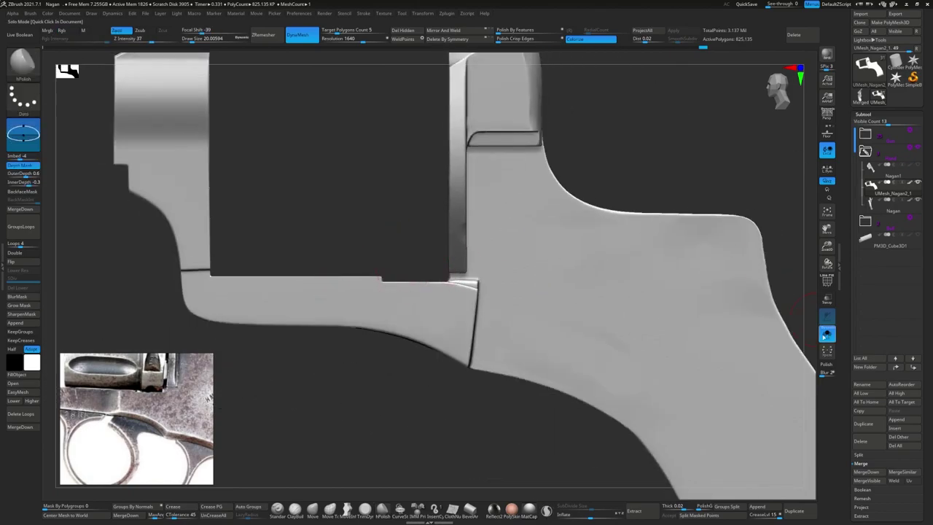
{"action": "mouse_move", "coordinate": [536, 255]}
{"action": "left_mouse_down"}
{"action": "mouse_move", "coordinate": [460, 286]}
{"action": "mouse_move", "coordinate": [294, 150]}
{"action": "left_mouse_up"}
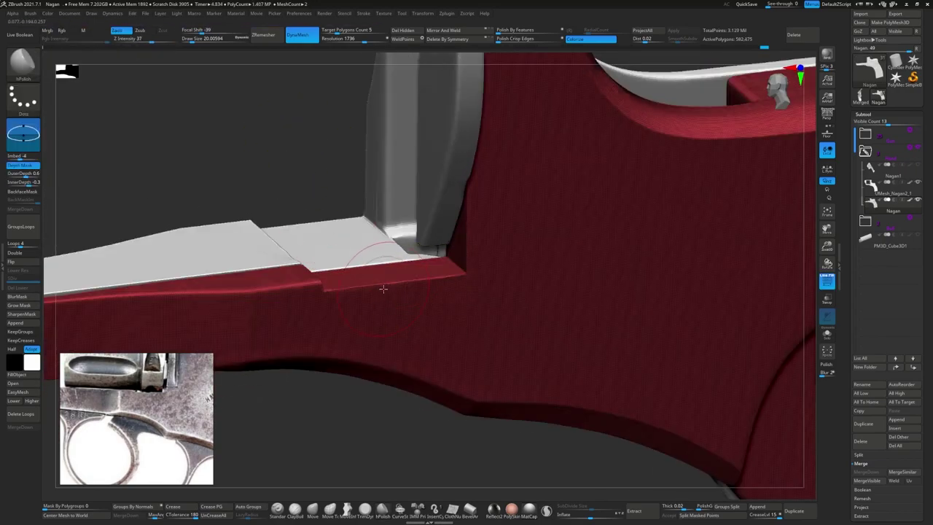
- Clear and invert the mask, then move the small step block into place on the ledge with Transpose
{"action": "key", "text": "ctrl+shift+a"}
{"action": "right_click_drag", "start_coordinate": [420, 268], "coordinate": [419, 236], "text": "shift"}
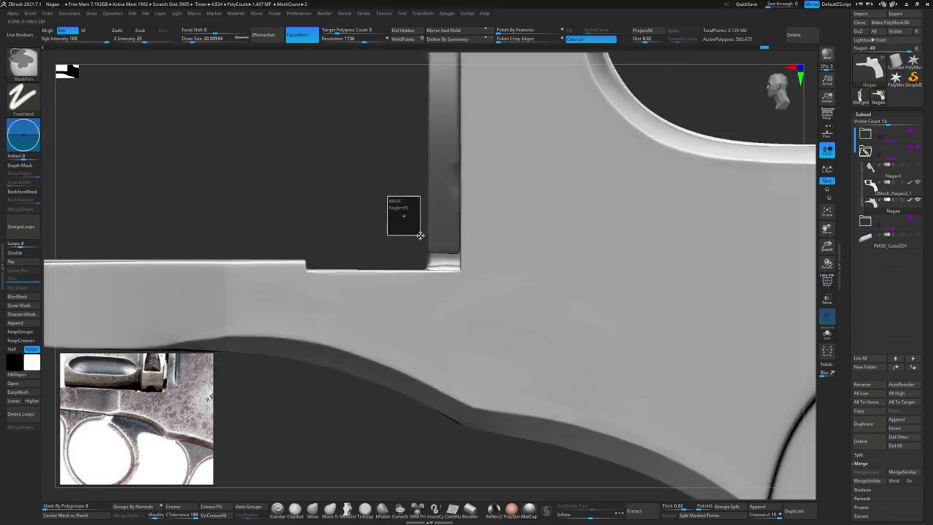
{"action": "key", "text": "ctrl+a"}
{"action": "key", "text": "w"}
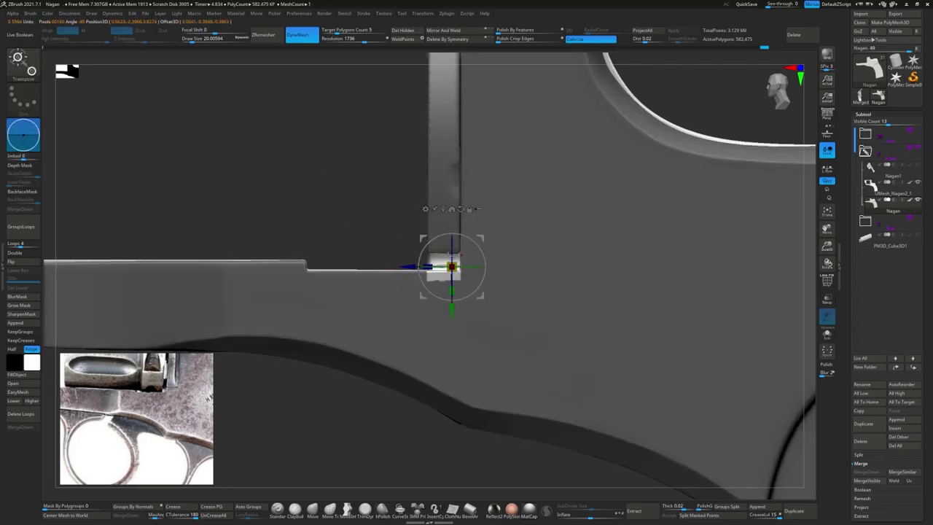
{"action": "key", "text": "q"}
{"action": "mouse_move", "coordinate": [426, 270]}
{"action": "right_mouse_down"}
{"action": "mouse_move", "coordinate": [294, 344]}
{"action": "mouse_move", "coordinate": [281, 250]}
{"action": "mouse_move", "coordinate": [299, 239]}
{"action": "right_mouse_up"}
{"action": "mouse_move", "coordinate": [428, 291]}
{"action": "right_mouse_down"}
{"action": "mouse_move", "coordinate": [314, 226]}
{"action": "mouse_move", "coordinate": [327, 267]}
{"action": "right_mouse_up"}
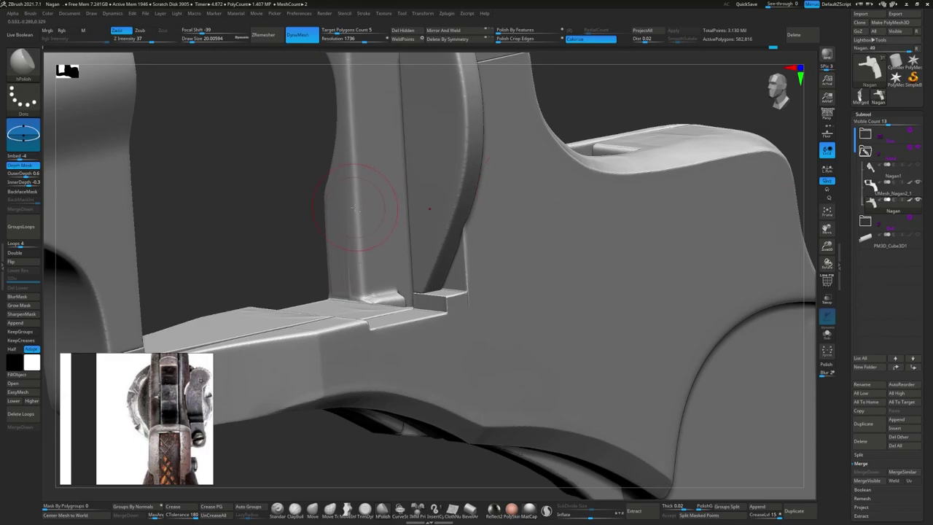
{"action": "right_click_drag", "start_coordinate": [596, 193], "coordinate": [510, 233]}
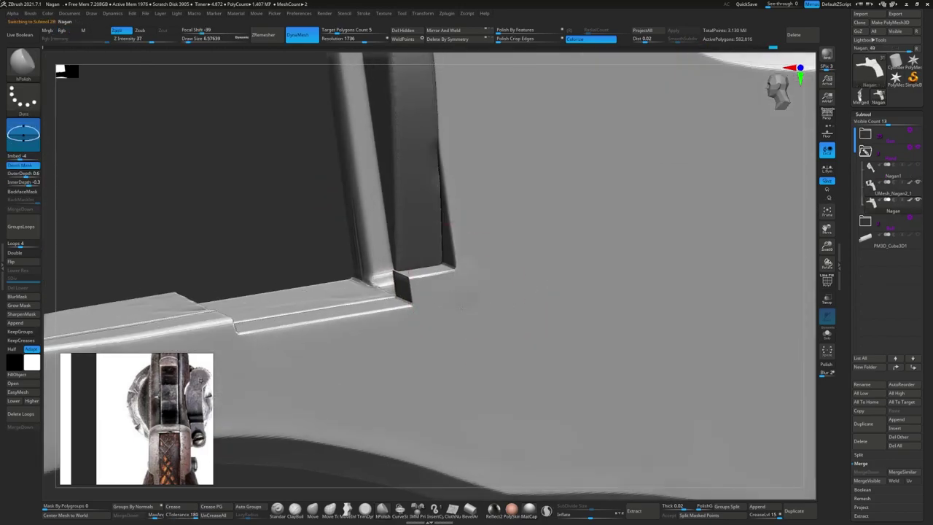
{"action": "mouse_move", "coordinate": [473, 290]}
{"action": "right_mouse_down", "text": "ctrl"}
{"action": "mouse_move", "coordinate": [450, 279]}
{"action": "mouse_move", "coordinate": [477, 229]}
{"action": "right_mouse_up", "text": "ctrl"}
- Smooth the frame's step edges with the SmoothPeaks and SmoothValleys brushes
{"action": "key", "text": "b"}
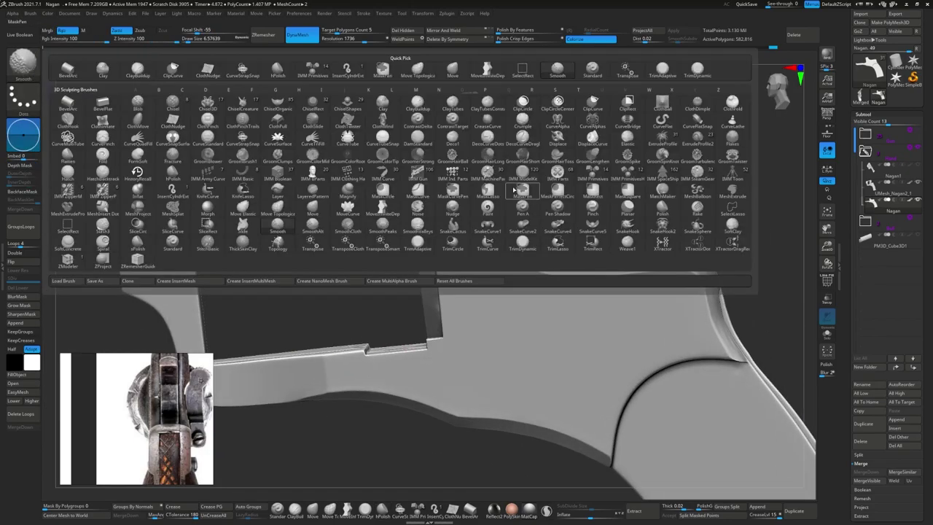
{"action": "left_click", "coordinate": [354, 286]}
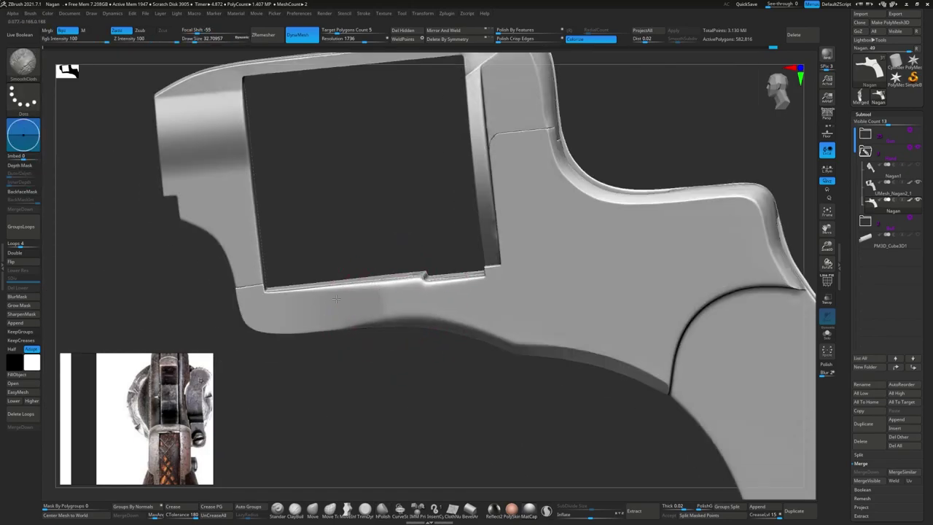
{"action": "right_click_drag", "start_coordinate": [336, 300], "coordinate": [379, 277]}
{"action": "key", "text": "b"}
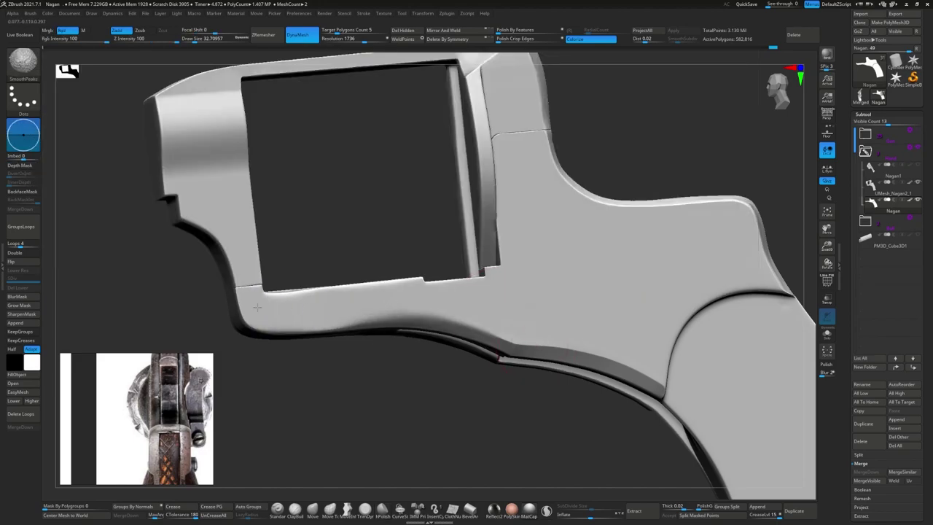
{"action": "right_click_drag", "start_coordinate": [454, 288], "coordinate": [207, 114]}
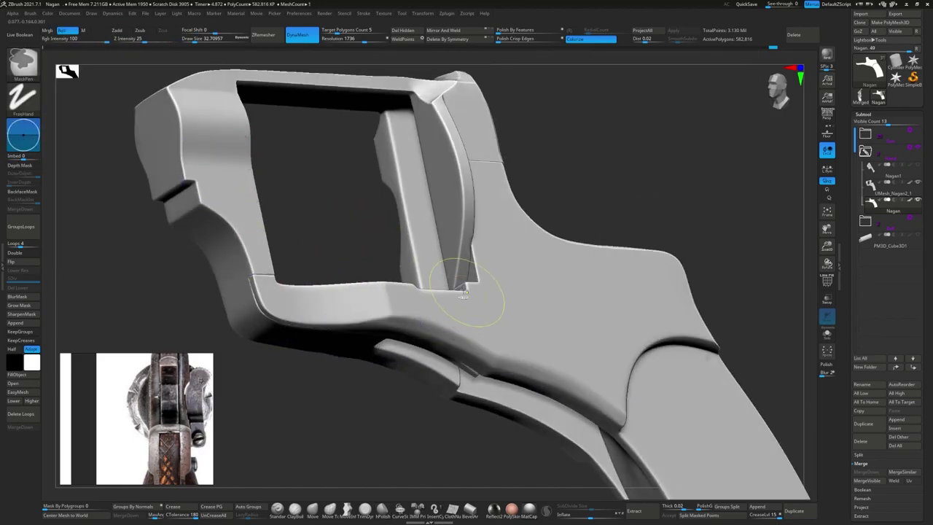
{"action": "key", "text": "b"}
{"action": "left_click", "coordinate": [396, 333]}
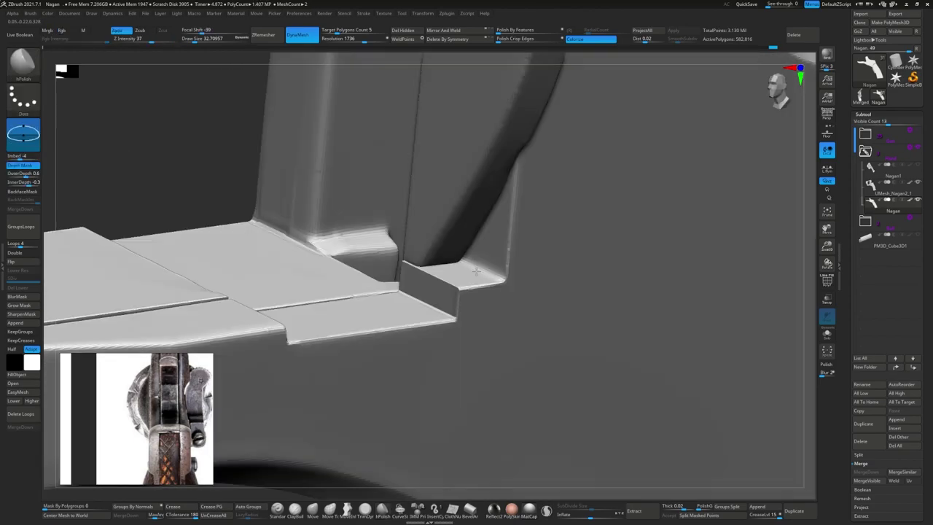
- Polish the edges around the step and upright with a smoothing brush and hPolish
{"action": "right_click_drag", "start_coordinate": [475, 272], "coordinate": [381, 244]}
{"action": "key", "text": "b"}
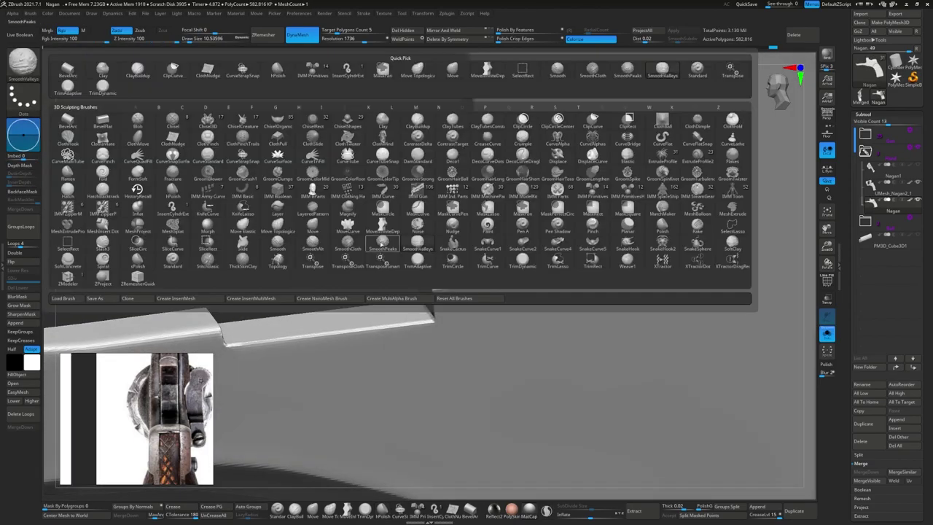
{"action": "left_click", "coordinate": [381, 243]}
{"action": "mouse_move", "coordinate": [479, 329]}
{"action": "right_mouse_down"}
{"action": "mouse_move", "coordinate": [464, 104]}
{"action": "mouse_move", "coordinate": [411, 158]}
{"action": "right_mouse_up"}
{"action": "key", "text": "b"}
{"action": "key", "text": "h"}
{"action": "key", "text": "p"}
{"action": "mouse_move", "coordinate": [437, 189]}
{"action": "right_mouse_down"}
{"action": "mouse_move", "coordinate": [492, 226]}
{"action": "mouse_move", "coordinate": [471, 235]}
{"action": "mouse_move", "coordinate": [493, 167]}
{"action": "mouse_move", "coordinate": [480, 122]}
{"action": "right_mouse_up"}
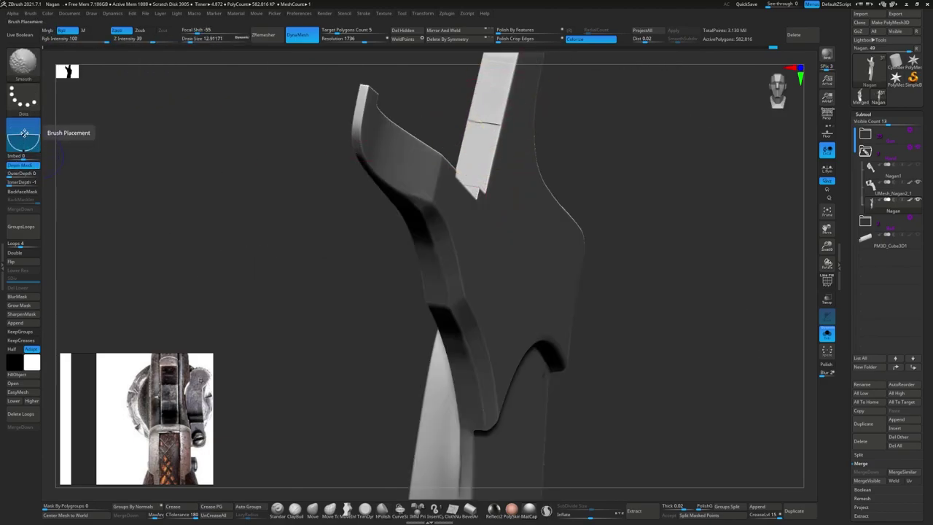
- Mask UMesh_Nagan2_1 with rectangle masks, leaving only the small block free
{"action": "mouse_move", "coordinate": [339, 191]}
{"action": "right_mouse_down", "text": "shift"}
{"action": "mouse_move", "coordinate": [429, 169]}
{"action": "mouse_move", "coordinate": [383, 202]}
{"action": "right_mouse_up", "text": "shift"}
{"action": "left_click_drag", "start_coordinate": [375, 246], "coordinate": [573, 381], "text": "ctrl"}
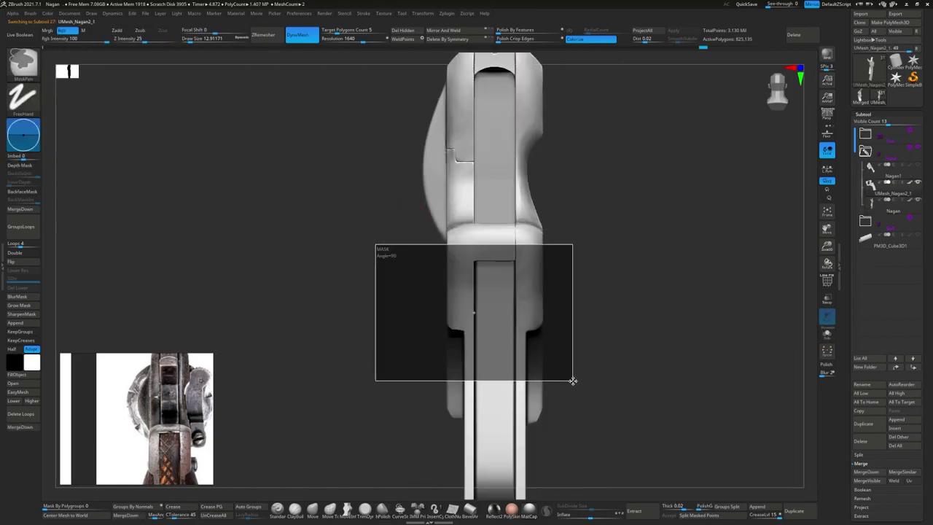
{"action": "mouse_move", "coordinate": [573, 381]}
{"action": "right_mouse_down"}
{"action": "mouse_move", "coordinate": [167, 177]}
{"action": "mouse_move", "coordinate": [213, 210]}
{"action": "right_mouse_up"}
{"action": "left_click_drag", "start_coordinate": [212, 210], "coordinate": [561, 394], "text": "ctrl"}
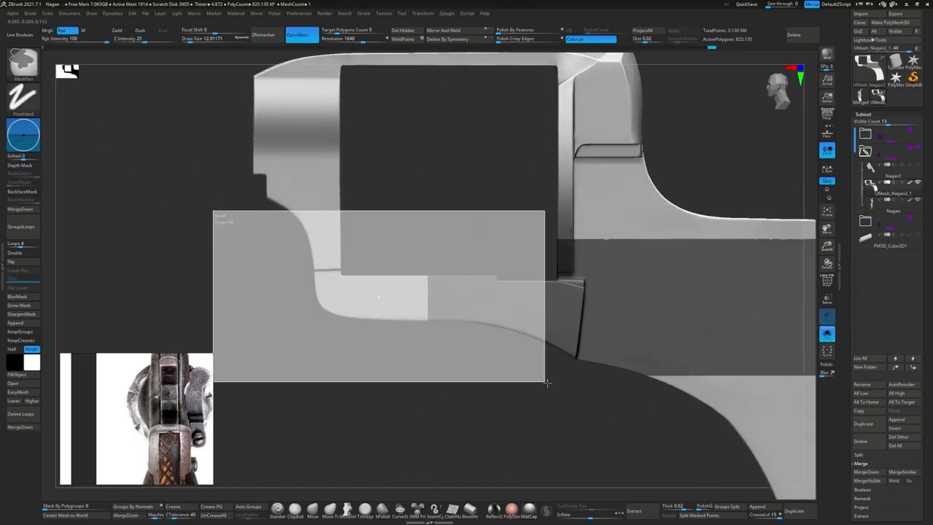
{"action": "right_click_drag", "start_coordinate": [561, 393], "coordinate": [783, 379]}
{"action": "left_click_drag", "start_coordinate": [783, 379], "coordinate": [408, 140], "text": "ctrl"}
{"action": "right_click_drag", "start_coordinate": [408, 141], "coordinate": [614, 387]}
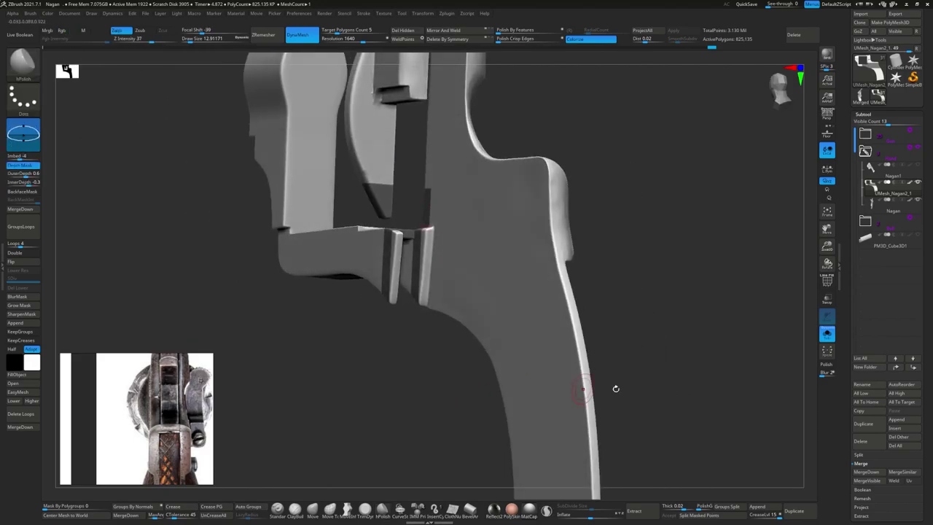
{"action": "left_click_drag", "start_coordinate": [558, 489], "coordinate": [410, 156], "text": "ctrl"}
{"action": "mouse_move", "coordinate": [410, 156]}
{"action": "right_mouse_down"}
{"action": "mouse_move", "coordinate": [473, 206]}
{"action": "mouse_move", "coordinate": [468, 327]}
{"action": "right_mouse_up"}
{"action": "left_click_drag", "start_coordinate": [468, 327], "coordinate": [396, 416], "text": "ctrl"}
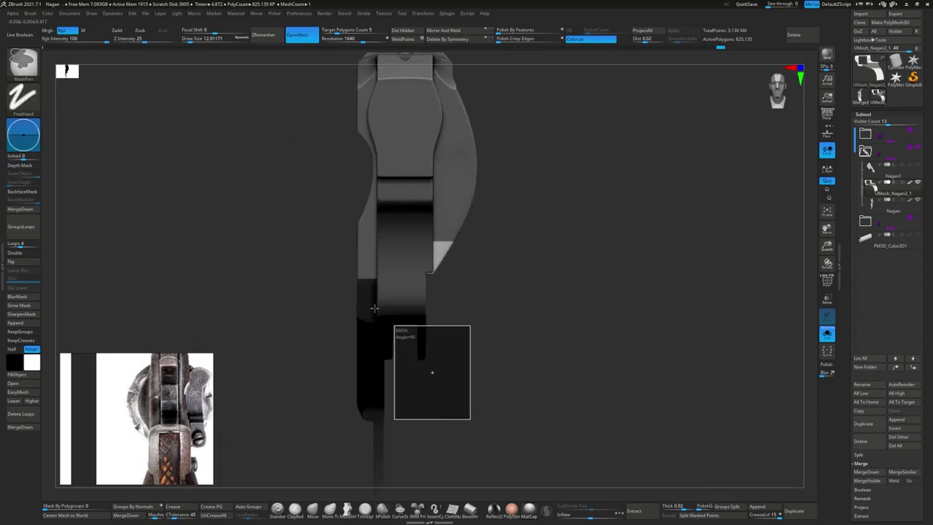
{"action": "mouse_move", "coordinate": [376, 225]}
{"action": "right_mouse_down"}
{"action": "mouse_move", "coordinate": [838, 335]}
{"action": "mouse_move", "coordinate": [510, 241]}
{"action": "mouse_move", "coordinate": [402, 241]}
{"action": "right_mouse_up"}
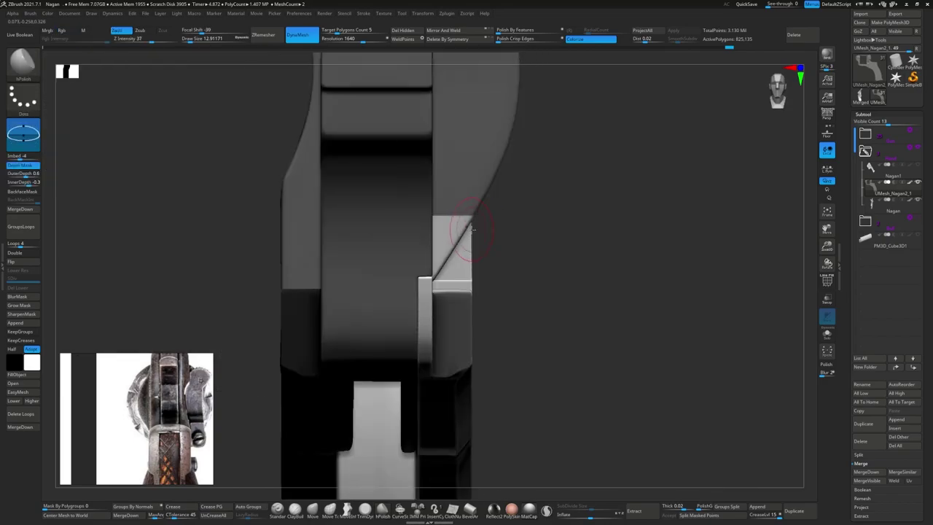
- Slide the unmasked block right along X so it sits against the frame
{"action": "key", "text": "w"}
{"action": "left_click_drag", "start_coordinate": [401, 241], "coordinate": [481, 232]}
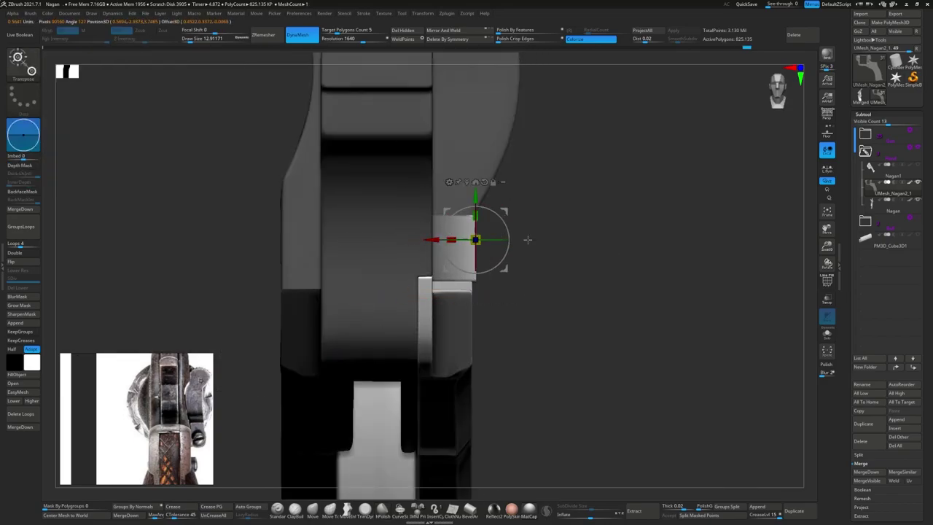
{"action": "key", "text": "q"}
{"action": "mouse_move", "coordinate": [410, 218]}
{"action": "right_mouse_down"}
{"action": "mouse_move", "coordinate": [744, 193]}
{"action": "mouse_move", "coordinate": [213, 410]}
{"action": "right_mouse_up"}
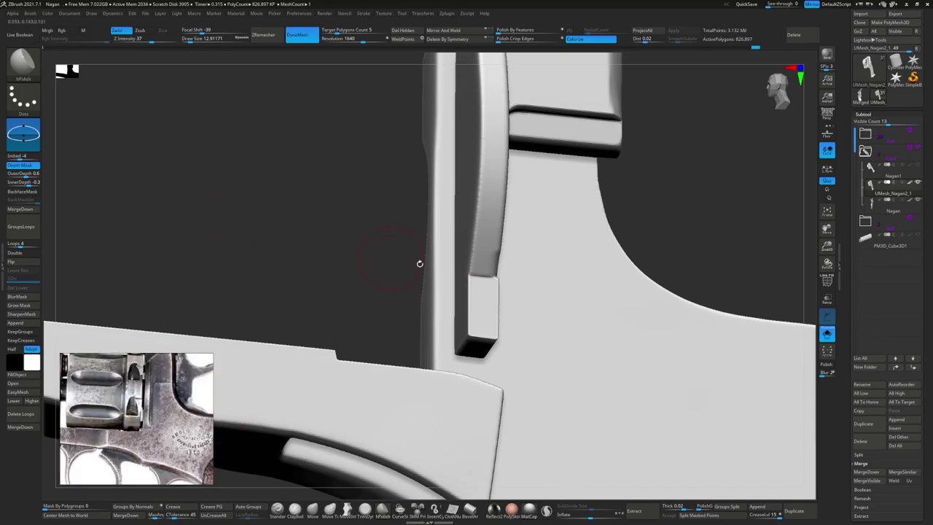
- Mask rectangles over the frame's upright from side and front views
{"action": "right_click_drag", "start_coordinate": [483, 239], "coordinate": [734, 295]}
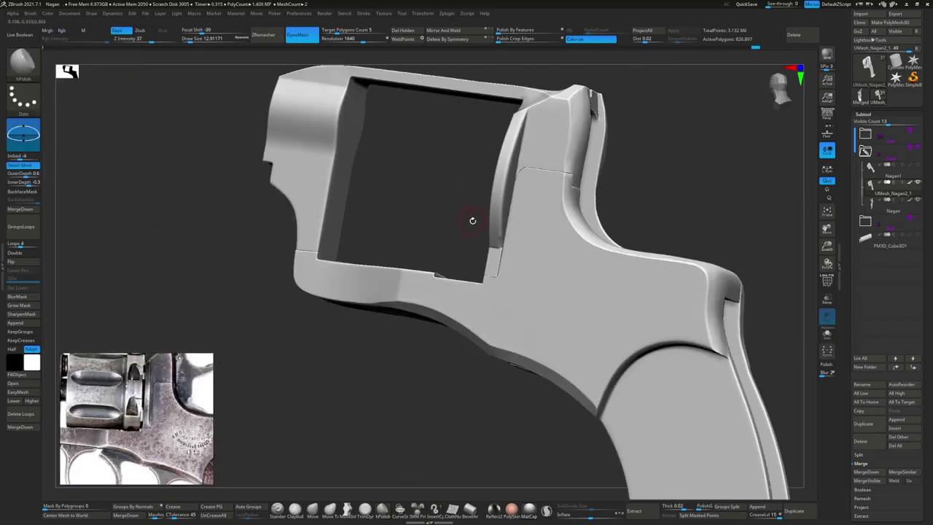
{"action": "right_click_drag", "start_coordinate": [478, 218], "coordinate": [454, 226], "text": "shift"}
{"action": "left_click_drag", "start_coordinate": [519, 197], "coordinate": [468, 258], "text": "ctrl"}
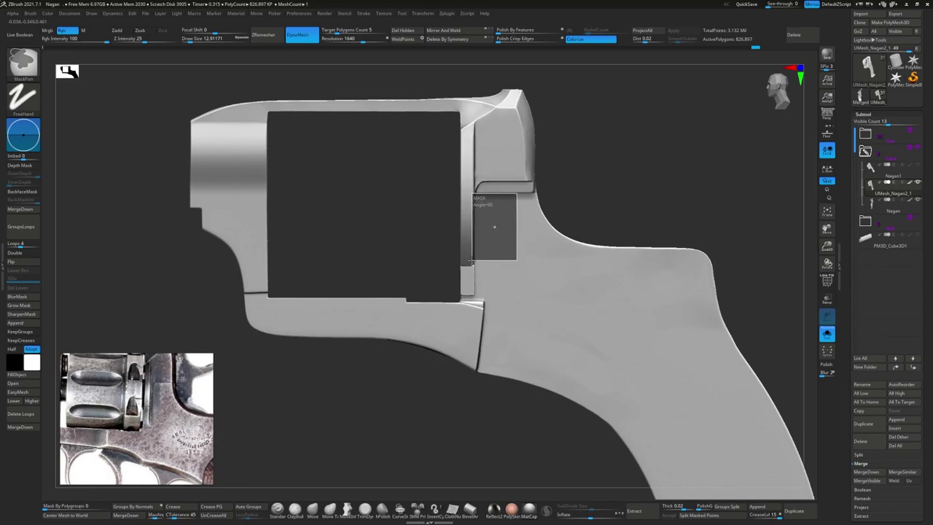
{"action": "mouse_move", "coordinate": [597, 170]}
{"action": "right_mouse_down"}
{"action": "mouse_move", "coordinate": [506, 397]}
{"action": "mouse_move", "coordinate": [510, 292]}
{"action": "right_mouse_up"}
{"action": "left_click_drag", "start_coordinate": [488, 146], "coordinate": [692, 375], "text": "ctrl"}
{"action": "left_click", "coordinate": [429, 285], "text": "ctrl"}
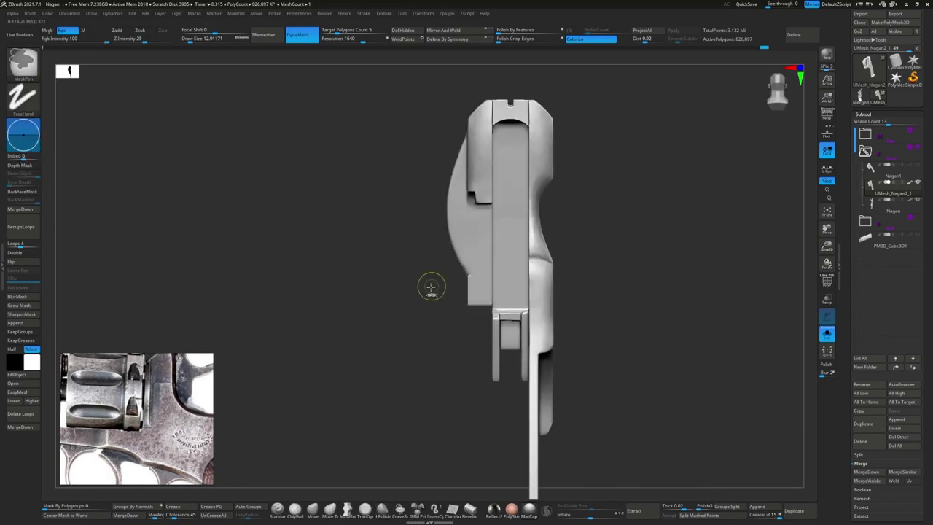
{"action": "left_click", "coordinate": [427, 222], "text": "ctrl"}
{"action": "scroll", "coordinate": [453, 193], "scroll_direction": "up", "scroll_amount": 3}
- Refine the mask with lasso and rectangle selections while the model is see-through
{"action": "key", "text": "ctrl"}
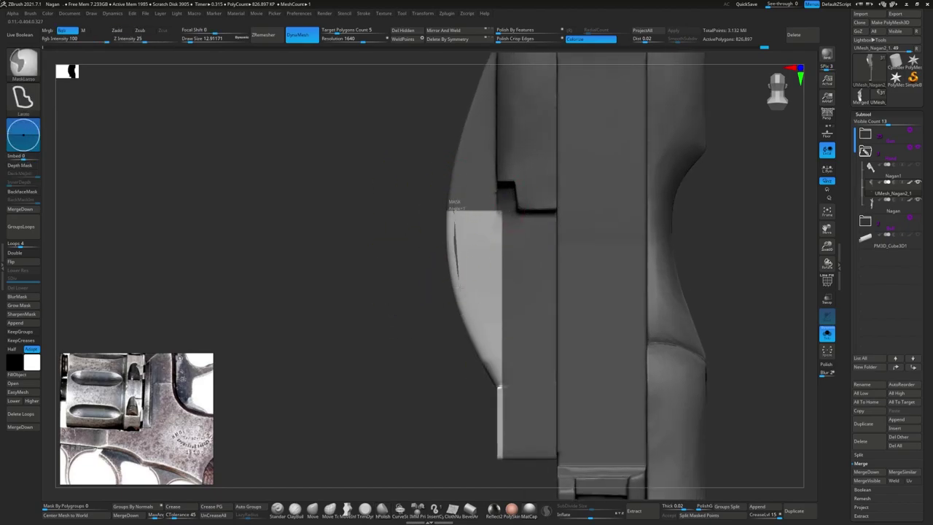
{"action": "mouse_move", "coordinate": [448, 210]}
{"action": "left_mouse_down", "text": "ctrl"}
{"action": "mouse_move", "coordinate": [530, 338]}
{"action": "mouse_move", "coordinate": [458, 229]}
{"action": "mouse_move", "coordinate": [661, 318]}
{"action": "left_mouse_up", "text": "ctrl"}
{"action": "left_click_drag", "start_coordinate": [406, 100], "coordinate": [827, 289]}
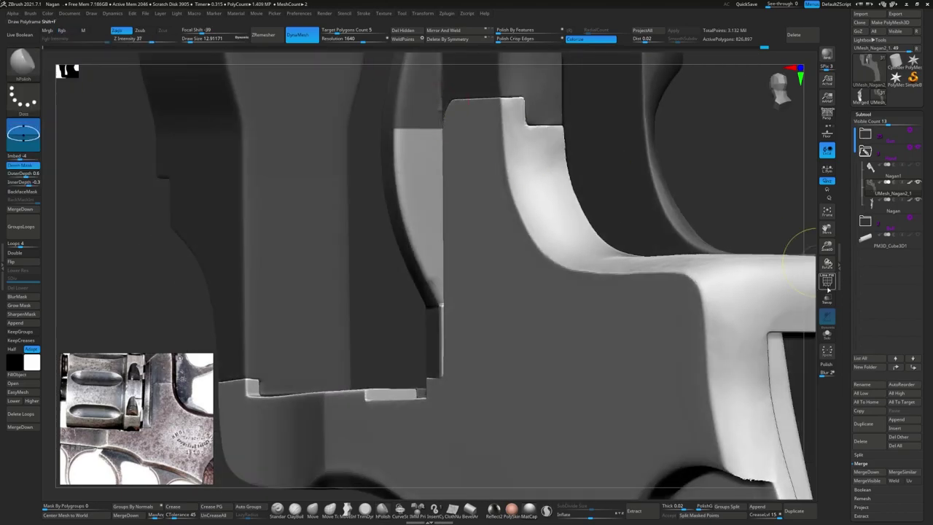
{"action": "left_click", "coordinate": [827, 291]}
{"action": "left_click_drag", "start_coordinate": [706, 408], "coordinate": [416, 104], "text": "ctrl"}
{"action": "left_click_drag", "start_coordinate": [712, 467], "coordinate": [416, 254]}
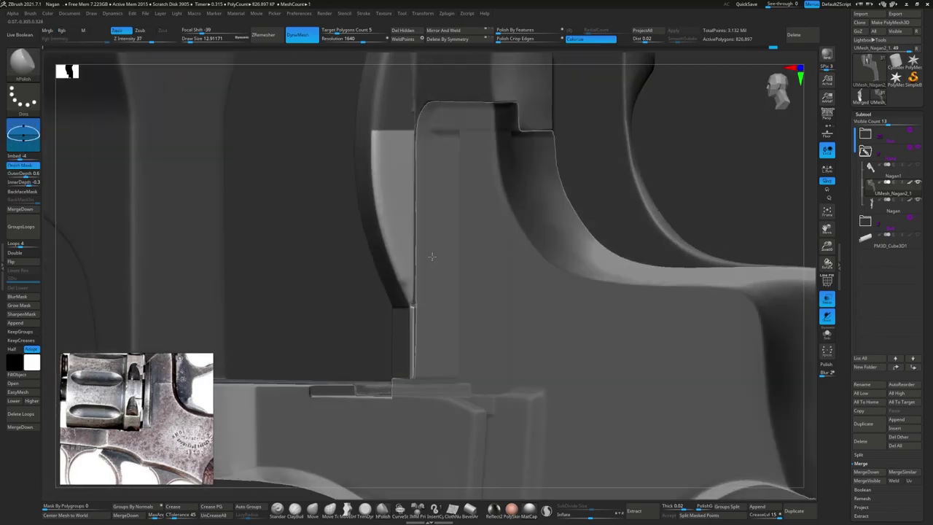
{"action": "mouse_move", "coordinate": [432, 257]}
{"action": "right_mouse_down"}
{"action": "mouse_move", "coordinate": [381, 254]}
{"action": "mouse_move", "coordinate": [406, 255]}
{"action": "right_mouse_up"}
{"action": "mouse_move", "coordinate": [314, 96]}
{"action": "left_mouse_down", "text": "ctrl"}
{"action": "mouse_move", "coordinate": [441, 316]}
{"action": "mouse_move", "coordinate": [430, 358]}
{"action": "left_mouse_up", "text": "ctrl"}
{"action": "right_click_drag", "start_coordinate": [429, 357], "coordinate": [453, 253]}
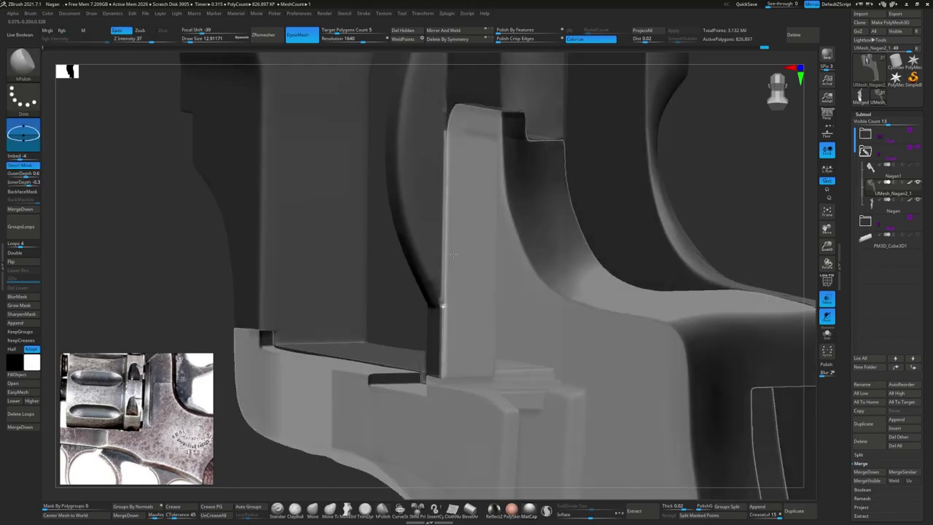
- Invert the mask onto the vertical strip and move it into position with the Transpose gizmo
{"action": "key", "text": "w"}
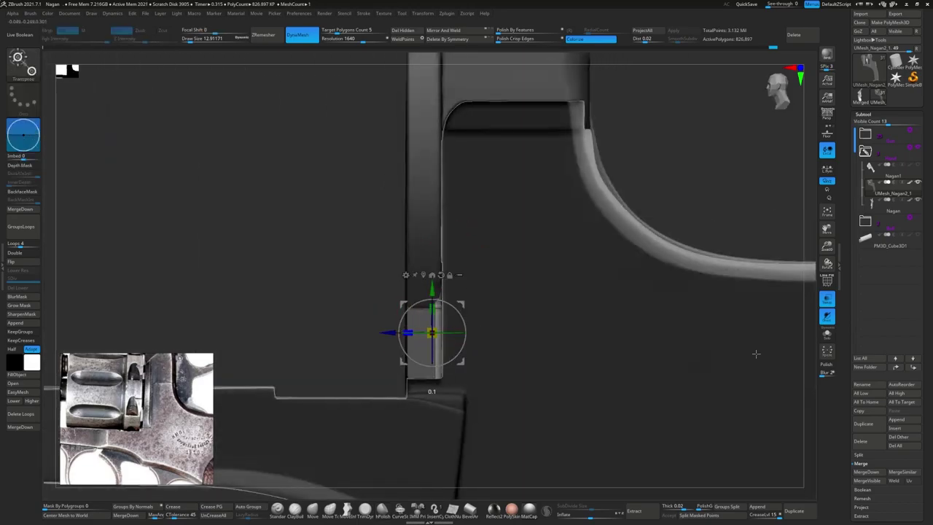
{"action": "key", "text": "ctrl+i"}
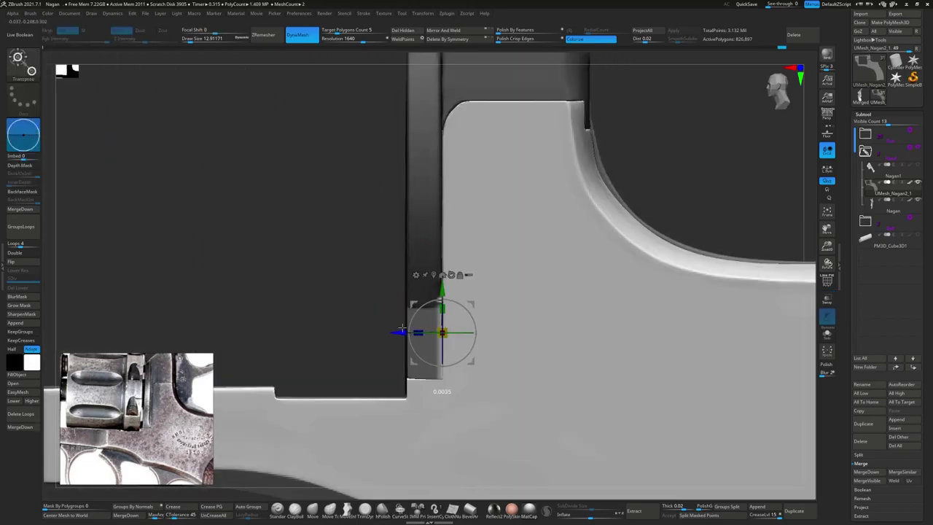
{"action": "mouse_move", "coordinate": [410, 324]}
{"action": "right_mouse_down"}
{"action": "mouse_move", "coordinate": [441, 208]}
{"action": "mouse_move", "coordinate": [414, 267]}
{"action": "mouse_move", "coordinate": [447, 295]}
{"action": "mouse_move", "coordinate": [430, 306]}
{"action": "right_mouse_up"}
{"action": "mouse_move", "coordinate": [677, 441]}
{"action": "left_mouse_down", "text": "ctrl"}
{"action": "mouse_move", "coordinate": [406, 346]}
{"action": "mouse_move", "coordinate": [323, 377]}
{"action": "mouse_move", "coordinate": [427, 285]}
{"action": "left_mouse_up", "text": "ctrl"}
{"action": "mouse_move", "coordinate": [397, 386]}
{"action": "left_mouse_down", "text": "ctrl+alt"}
{"action": "mouse_move", "coordinate": [428, 272]}
{"action": "mouse_move", "coordinate": [425, 206]}
{"action": "left_mouse_up", "text": "ctrl+alt"}
{"action": "mouse_move", "coordinate": [425, 207]}
{"action": "right_mouse_down"}
{"action": "mouse_move", "coordinate": [379, 277]}
{"action": "mouse_move", "coordinate": [408, 211]}
{"action": "mouse_move", "coordinate": [399, 246]}
{"action": "mouse_move", "coordinate": [445, 235]}
{"action": "mouse_move", "coordinate": [420, 318]}
{"action": "right_mouse_up"}
{"action": "key", "text": "w"}
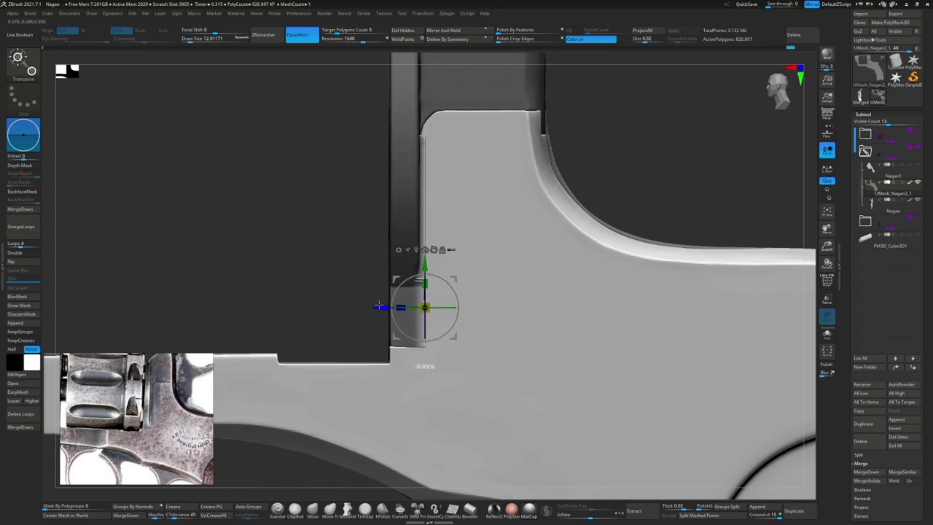
{"action": "key", "text": "q"}
{"action": "right_click_drag", "start_coordinate": [379, 305], "coordinate": [332, 254]}
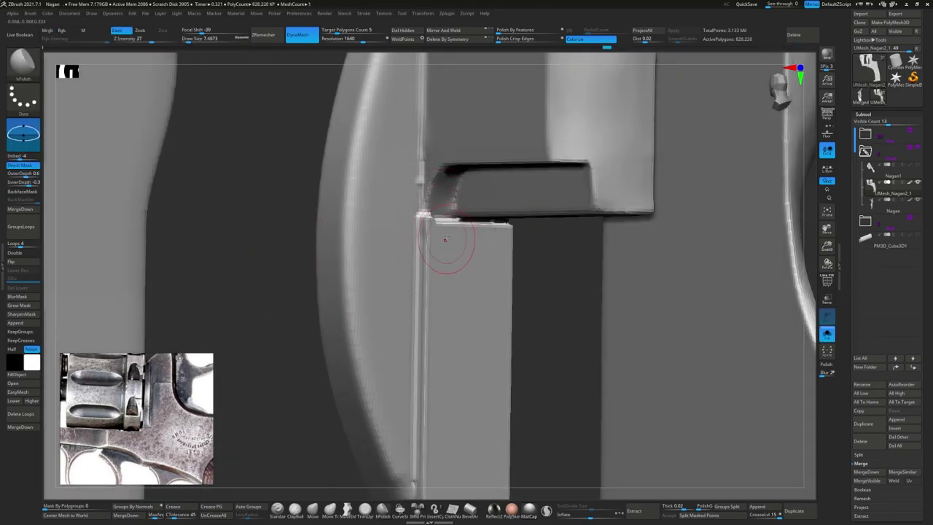
- Flatten the strip's end with the TrimAdaptive brush set to Zsub
{"action": "key", "text": "b"}
{"action": "key", "text": "t"}
{"action": "key", "text": "a"}
{"action": "mouse_move", "coordinate": [445, 238]}
{"action": "right_mouse_down"}
{"action": "mouse_move", "coordinate": [438, 212]}
{"action": "mouse_move", "coordinate": [445, 243]}
{"action": "mouse_move", "coordinate": [502, 285]}
{"action": "mouse_move", "coordinate": [459, 291]}
{"action": "mouse_move", "coordinate": [453, 282]}
{"action": "mouse_move", "coordinate": [440, 330]}
{"action": "right_mouse_up"}
- Polish the strip's edges with a small hPolish brush using the Dots stroke
{"action": "key", "text": "b"}
{"action": "key", "text": "h"}
{"action": "key", "text": "p"}
{"action": "key", "text": "s"}
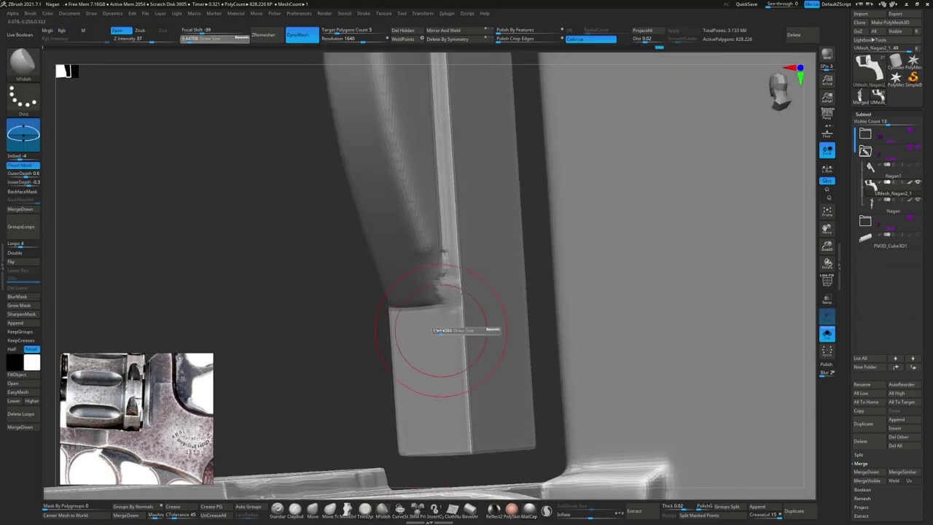
{"action": "left_click", "coordinate": [445, 314]}
{"action": "right_click_drag", "start_coordinate": [467, 301], "coordinate": [461, 304]}
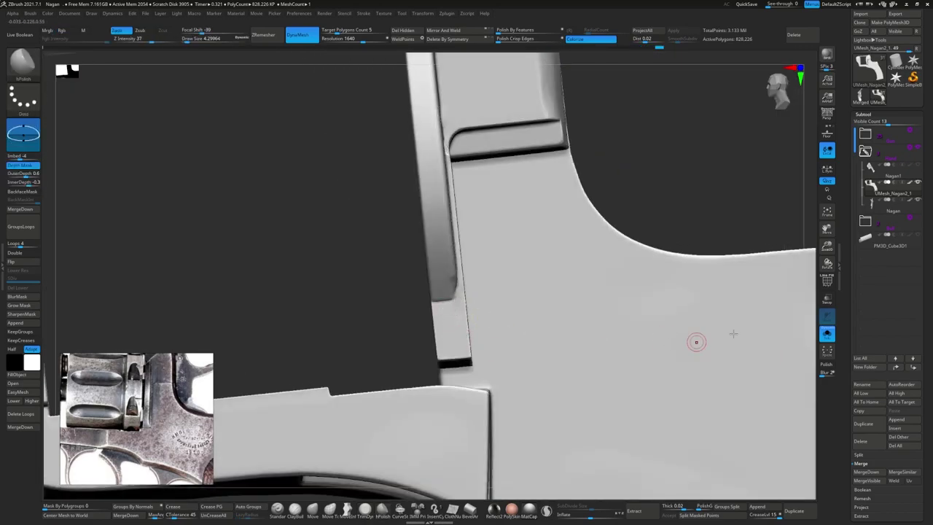
{"action": "right_click_drag", "start_coordinate": [695, 342], "coordinate": [406, 365]}
- Build up and round the strip's upper faces with ClayBuildup where it meets the slot
{"action": "key", "text": "b"}
{"action": "key", "text": "c"}
{"action": "key", "text": "b"}
{"action": "right_click_drag", "start_coordinate": [402, 276], "coordinate": [442, 290]}
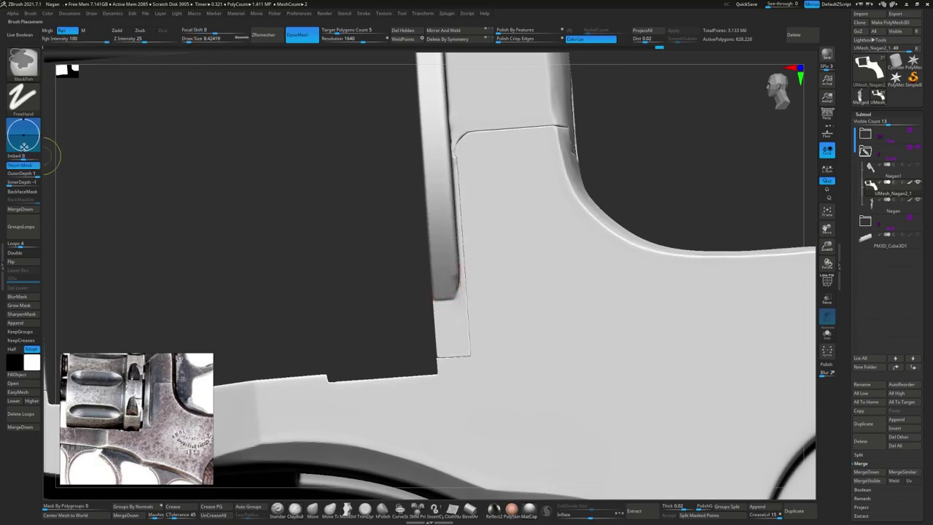
{"action": "mouse_move", "coordinate": [488, 229]}
{"action": "right_mouse_down"}
{"action": "mouse_move", "coordinate": [463, 325]}
{"action": "mouse_move", "coordinate": [442, 231]}
{"action": "mouse_move", "coordinate": [452, 237]}
{"action": "mouse_move", "coordinate": [514, 217]}
{"action": "mouse_move", "coordinate": [416, 276]}
{"action": "mouse_move", "coordinate": [433, 302]}
{"action": "mouse_move", "coordinate": [442, 267]}
{"action": "mouse_move", "coordinate": [801, 306]}
{"action": "mouse_move", "coordinate": [454, 260]}
{"action": "mouse_move", "coordinate": [383, 266]}
{"action": "mouse_move", "coordinate": [387, 238]}
{"action": "right_mouse_up"}
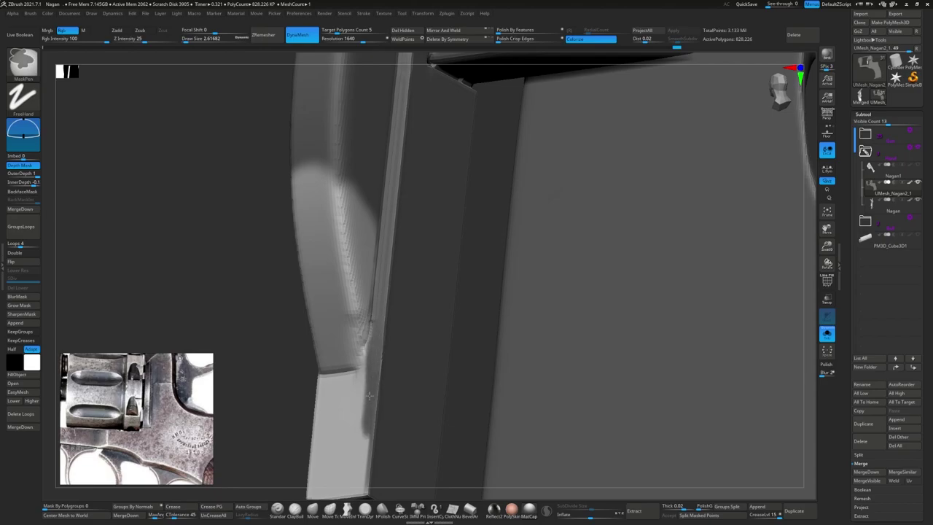
{"action": "right_click_drag", "start_coordinate": [370, 395], "coordinate": [377, 265]}
{"action": "mouse_move", "coordinate": [385, 357]}
{"action": "right_mouse_down"}
{"action": "mouse_move", "coordinate": [374, 364]}
{"action": "mouse_move", "coordinate": [379, 248]}
{"action": "mouse_move", "coordinate": [368, 366]}
{"action": "mouse_move", "coordinate": [354, 233]}
{"action": "mouse_move", "coordinate": [416, 233]}
{"action": "mouse_move", "coordinate": [408, 241]}
{"action": "right_mouse_up"}
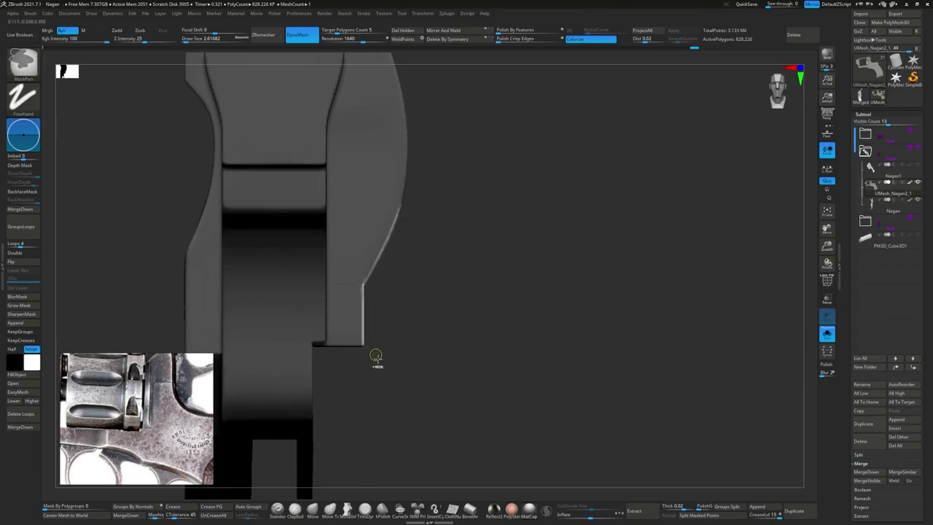
- Cut the strip's excess with ClipCurve and mask everything except the strip
{"action": "left_click_drag", "start_coordinate": [400, 207], "coordinate": [400, 208], "text": "ctrl+shift"}
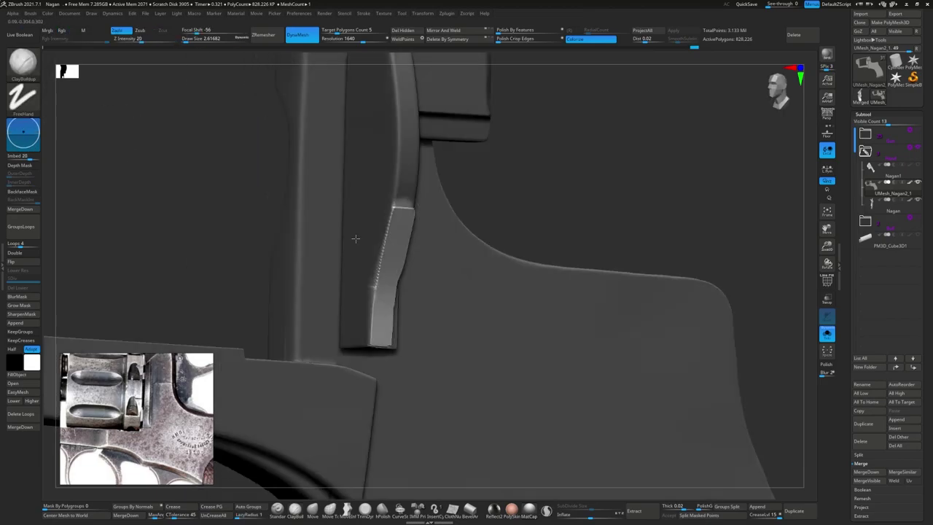
{"action": "mouse_move", "coordinate": [400, 207]}
{"action": "right_mouse_down"}
{"action": "mouse_move", "coordinate": [354, 235]}
{"action": "mouse_move", "coordinate": [420, 229]}
{"action": "mouse_move", "coordinate": [543, 127]}
{"action": "right_mouse_up"}
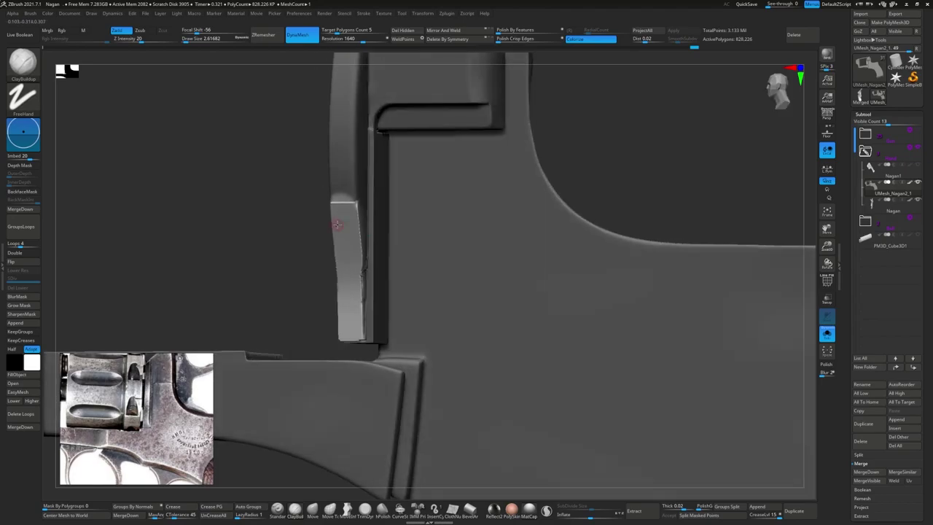
{"action": "left_click_drag", "start_coordinate": [547, 145], "coordinate": [363, 297], "text": "ctrl"}
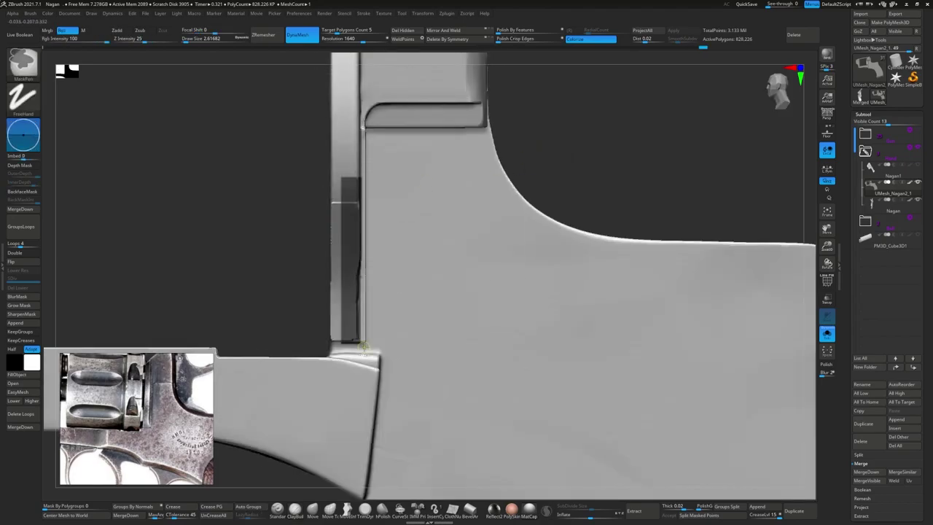
{"action": "left_click_drag", "start_coordinate": [363, 346], "coordinate": [405, 406], "text": "ctrl"}
{"action": "left_click_drag", "start_coordinate": [369, 163], "coordinate": [652, 373], "text": "ctrl+shift"}
{"action": "mouse_move", "coordinate": [510, 233]}
{"action": "right_mouse_down"}
{"action": "mouse_move", "coordinate": [498, 174]}
{"action": "mouse_move", "coordinate": [313, 136]}
{"action": "right_mouse_up"}
{"action": "left_click_drag", "start_coordinate": [313, 135], "coordinate": [429, 323], "text": "ctrl"}
- Push the unmasked strip slightly in Z with the Move gizmo and clear the mask
{"action": "key", "text": "w"}
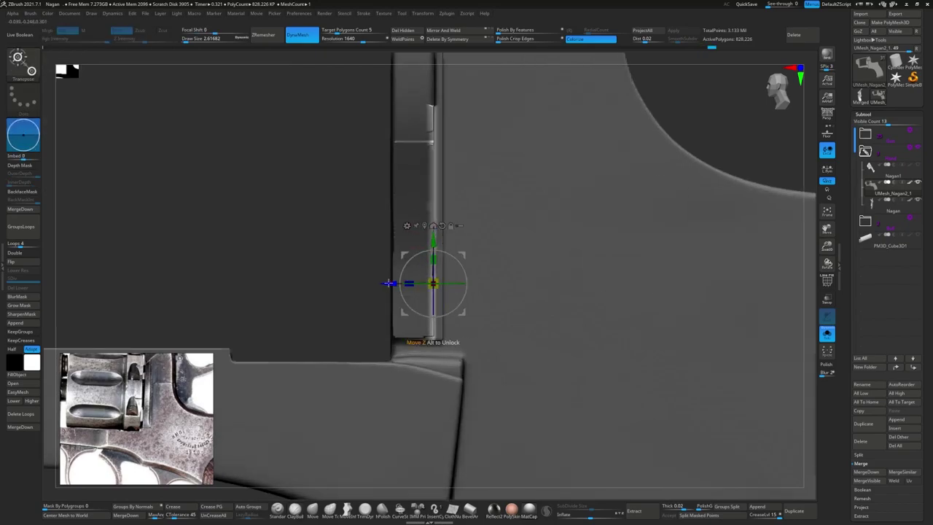
{"action": "right_click_drag", "start_coordinate": [390, 283], "coordinate": [414, 283]}
{"action": "left_click_drag", "start_coordinate": [413, 284], "coordinate": [414, 283]}
{"action": "key", "text": "q"}
{"action": "left_click", "coordinate": [366, 234], "text": "ctrl"}
{"action": "mouse_move", "coordinate": [420, 282]}
{"action": "right_mouse_down"}
{"action": "mouse_move", "coordinate": [366, 233]}
{"action": "mouse_move", "coordinate": [366, 483]}
{"action": "right_mouse_up"}
{"action": "key", "text": "alt+Tab"}
- Smooth the strip's edges with TrimDynamic around the slot and upper curve, then frame the model
{"action": "right_click_drag", "start_coordinate": [400, 211], "coordinate": [417, 167]}
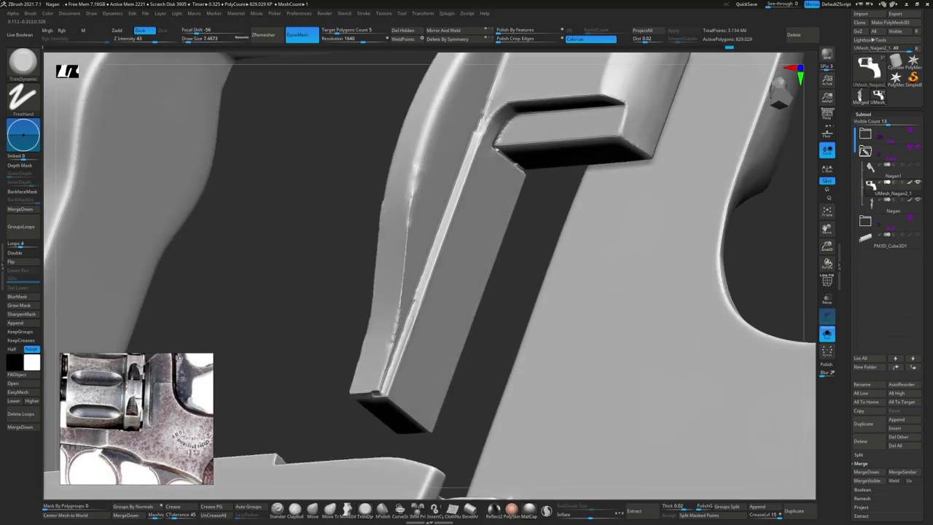
{"action": "right_click_drag", "start_coordinate": [386, 258], "coordinate": [391, 272]}
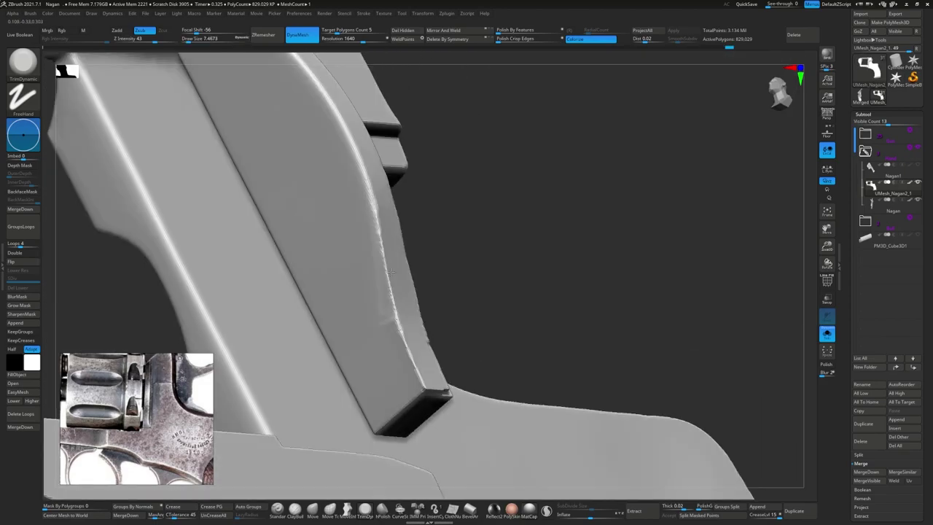
{"action": "mouse_move", "coordinate": [427, 397]}
{"action": "right_mouse_down"}
{"action": "mouse_move", "coordinate": [367, 333]}
{"action": "mouse_move", "coordinate": [357, 274]}
{"action": "mouse_move", "coordinate": [327, 264]}
{"action": "mouse_move", "coordinate": [311, 301]}
{"action": "mouse_move", "coordinate": [350, 304]}
{"action": "mouse_move", "coordinate": [322, 288]}
{"action": "mouse_move", "coordinate": [343, 284]}
{"action": "mouse_move", "coordinate": [342, 255]}
{"action": "mouse_move", "coordinate": [324, 272]}
{"action": "mouse_move", "coordinate": [290, 486]}
{"action": "right_mouse_up"}
{"action": "mouse_move", "coordinate": [347, 274]}
{"action": "right_mouse_down"}
{"action": "mouse_move", "coordinate": [351, 259]}
{"action": "mouse_move", "coordinate": [364, 302]}
{"action": "mouse_move", "coordinate": [387, 228]}
{"action": "right_mouse_up"}
{"action": "key", "text": "f"}
- Turn off Solo to show the whole revolver, then mask and adjust the frame's inner curve
{"action": "left_click", "coordinate": [827, 333]}
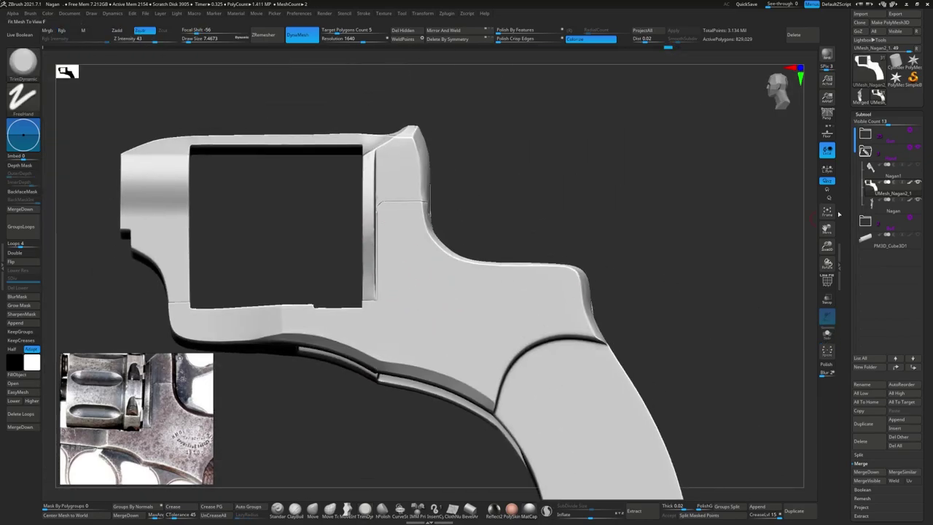
{"action": "mouse_move", "coordinate": [307, 165]}
{"action": "left_mouse_down", "text": "ctrl"}
{"action": "mouse_move", "coordinate": [392, 296]}
{"action": "mouse_move", "coordinate": [385, 282]}
{"action": "left_mouse_up", "text": "ctrl"}
{"action": "key", "text": "w"}
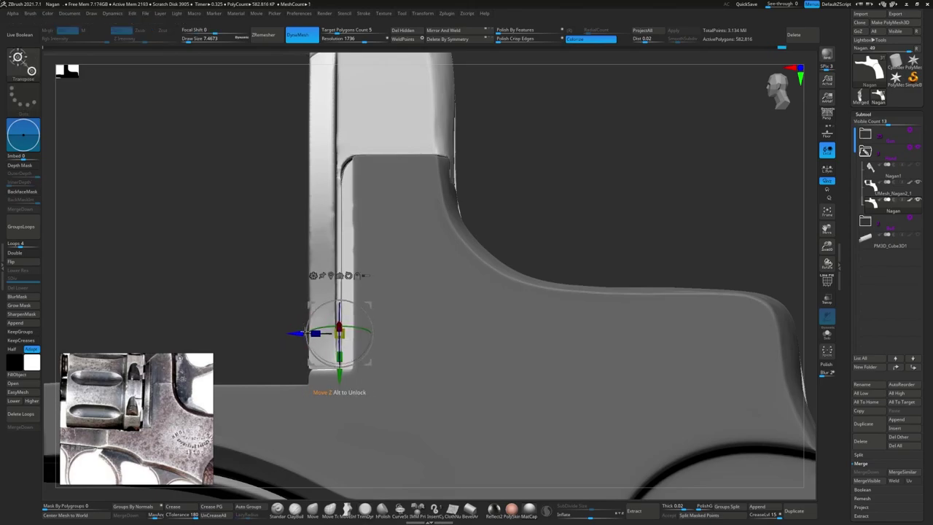
{"action": "key", "text": "q"}
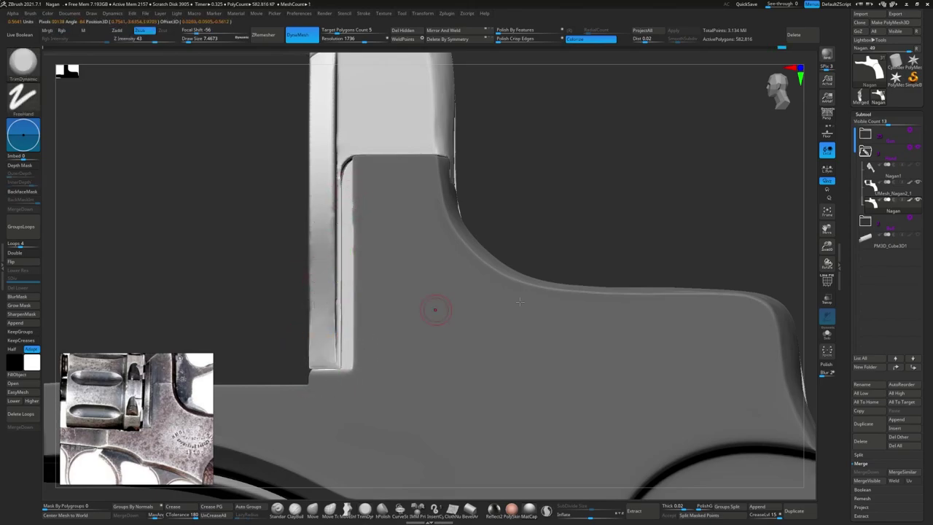
{"action": "left_click", "coordinate": [327, 214], "text": "ctrl"}
{"action": "key", "text": "w"}
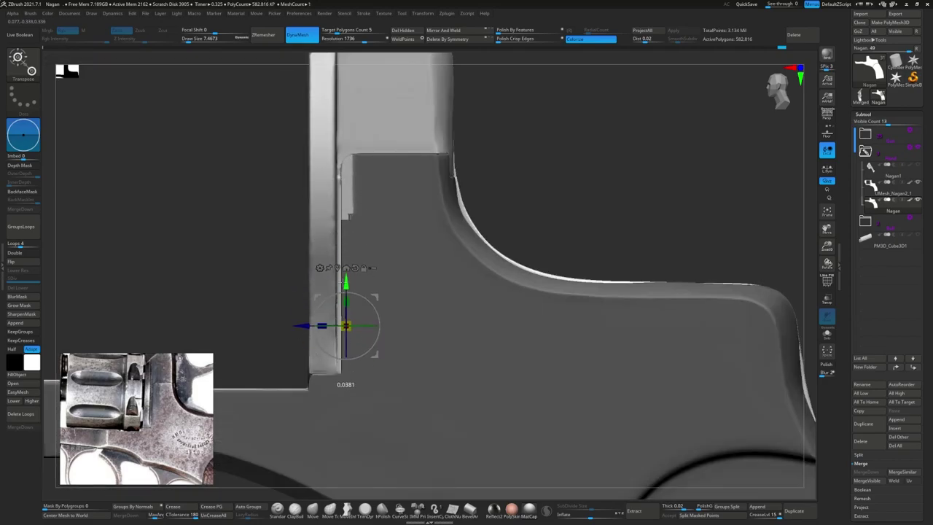
{"action": "key", "text": "q"}
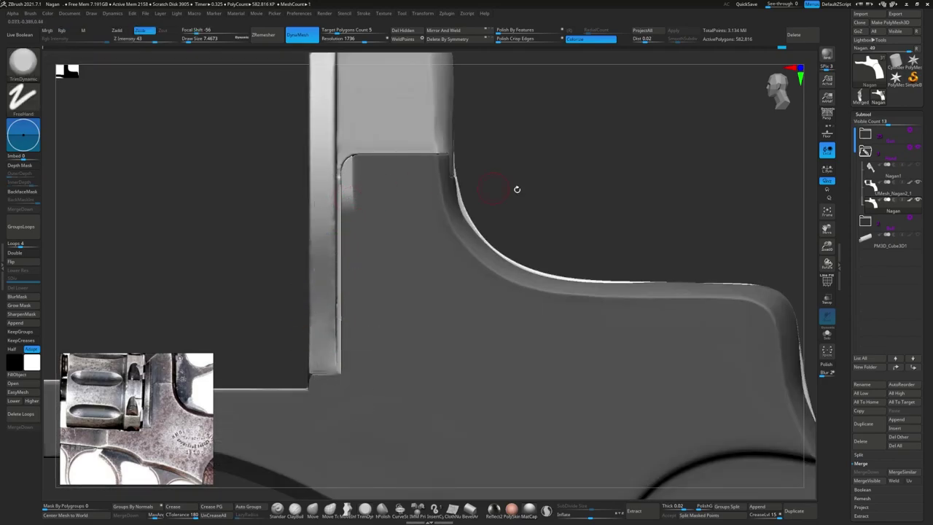
{"action": "left_click_drag", "start_coordinate": [516, 189], "coordinate": [621, 258], "text": "ctrl"}
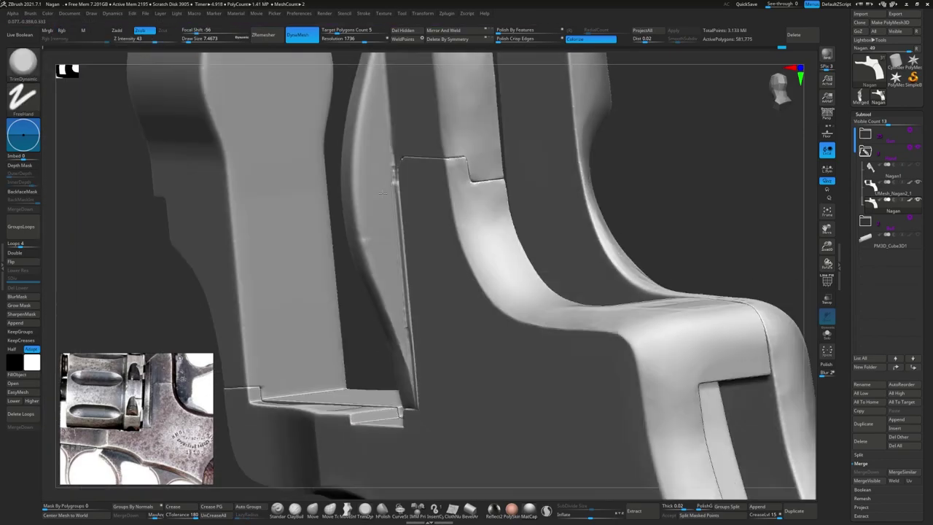
- Select UMesh_Nagan2_1 and mask the region around the slot
{"action": "left_click", "coordinate": [444, 208], "text": "alt"}
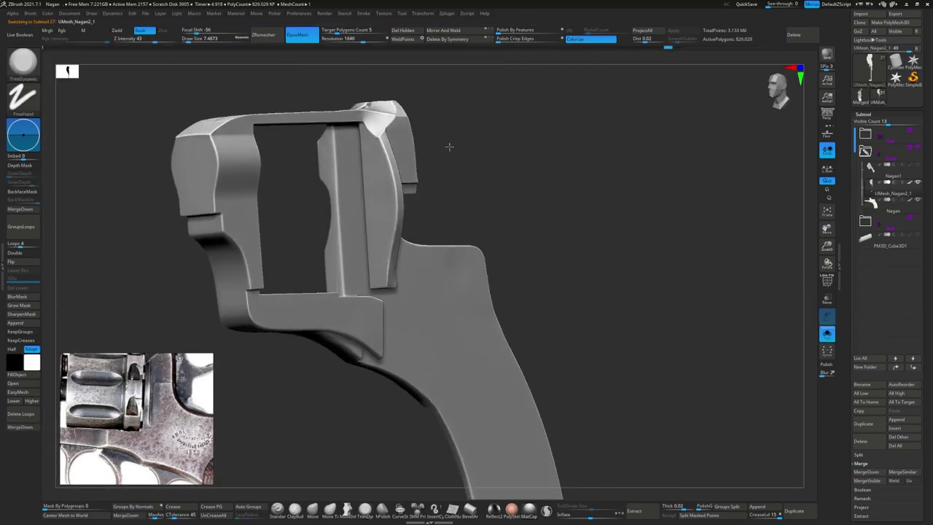
{"action": "mouse_move", "coordinate": [684, 333]}
{"action": "left_mouse_down", "text": "ctrl"}
{"action": "mouse_move", "coordinate": [458, 86]}
{"action": "mouse_move", "coordinate": [481, 339]}
{"action": "mouse_move", "coordinate": [437, 218]}
{"action": "left_mouse_up", "text": "ctrl"}
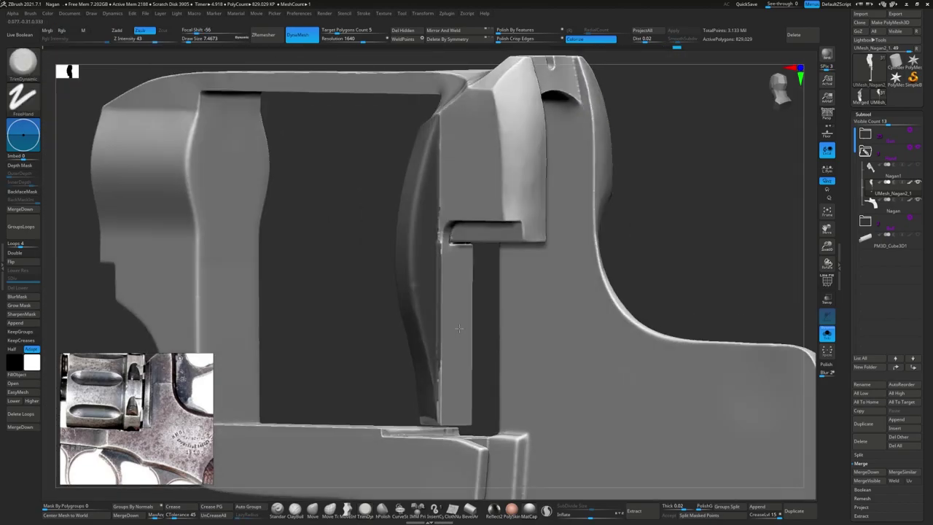
{"action": "left_click_drag", "start_coordinate": [492, 360], "coordinate": [373, 193], "text": "ctrl"}
{"action": "left_click_drag", "start_coordinate": [433, 288], "coordinate": [435, 289], "text": "ctrl"}
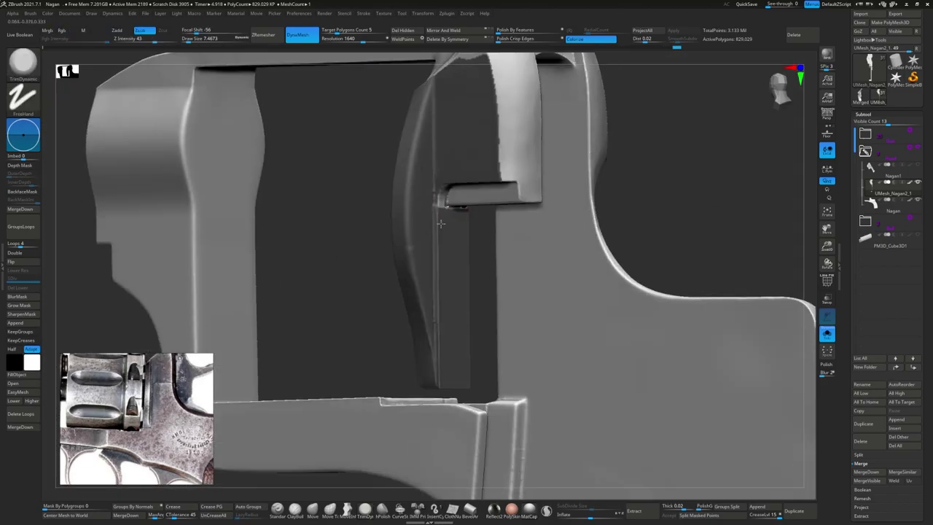
{"action": "mouse_move", "coordinate": [219, 292]}
{"action": "left_mouse_down", "text": "shift"}
{"action": "mouse_move", "coordinate": [465, 241]}
{"action": "mouse_move", "coordinate": [318, 90]}
{"action": "mouse_move", "coordinate": [462, 442]}
{"action": "mouse_move", "coordinate": [513, 310]}
{"action": "mouse_move", "coordinate": [385, 318]}
{"action": "mouse_move", "coordinate": [496, 208]}
{"action": "left_mouse_up", "text": "shift"}
{"action": "left_click_drag", "start_coordinate": [699, 342], "coordinate": [449, 91], "text": "ctrl"}
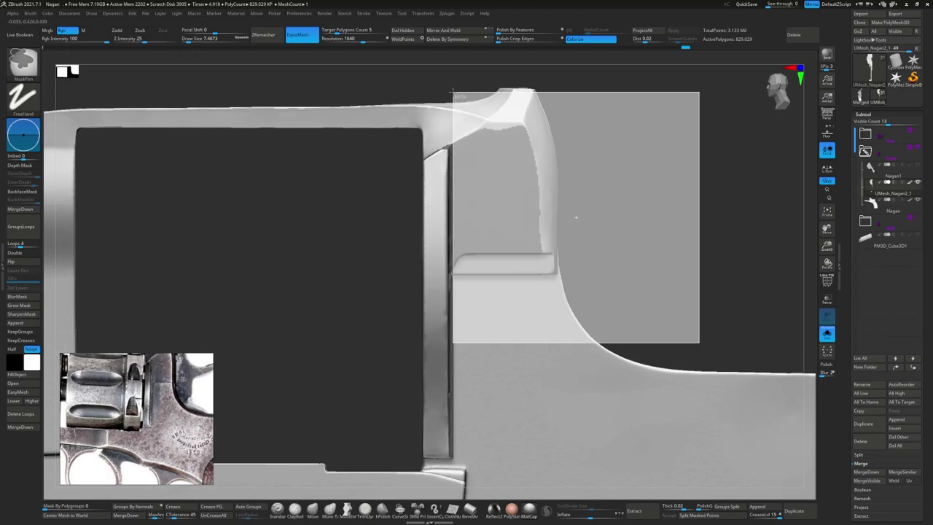
{"action": "left_click_drag", "start_coordinate": [370, 109], "coordinate": [460, 221]}
- Smooth the slot edges with TrimDynamic and nudge the vertical bar sideways with the gizmo
{"action": "key", "text": "s"}
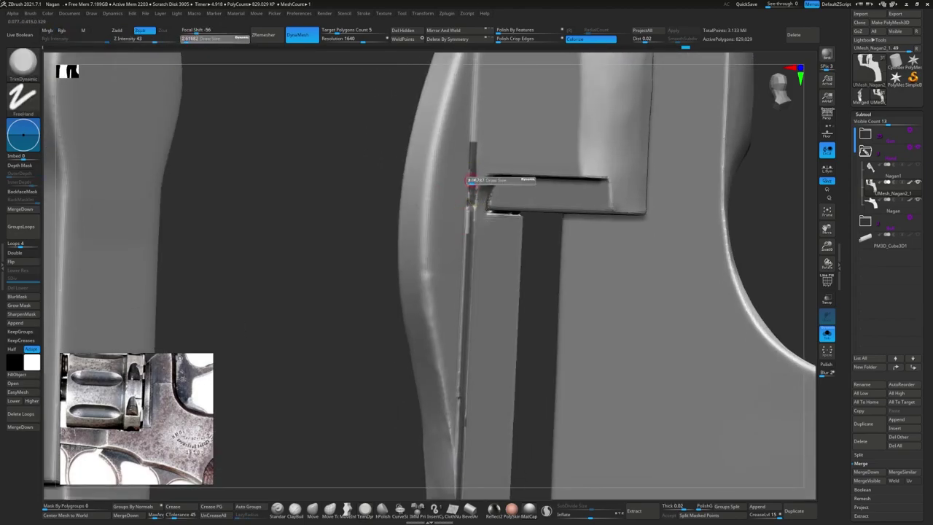
{"action": "left_click_drag", "start_coordinate": [461, 349], "coordinate": [473, 260]}
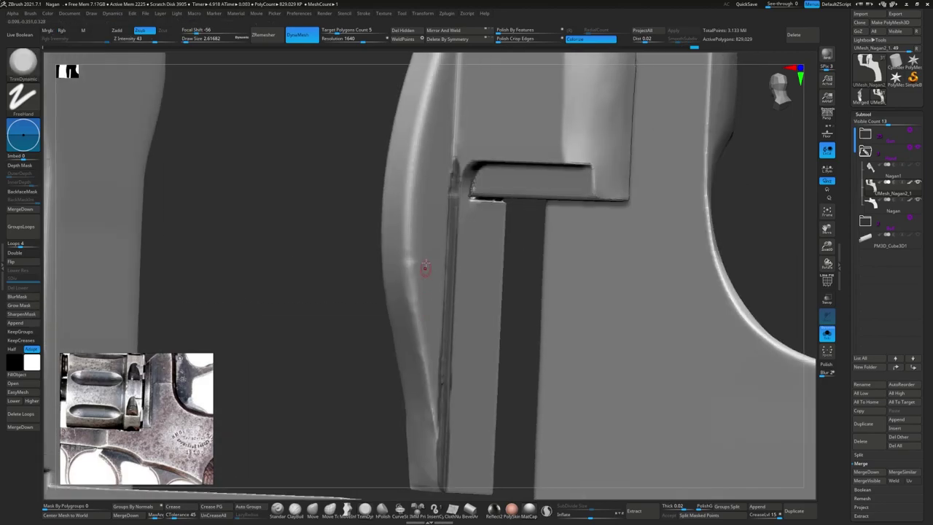
{"action": "mouse_move", "coordinate": [423, 266]}
{"action": "left_mouse_down"}
{"action": "mouse_move", "coordinate": [427, 225]}
{"action": "mouse_move", "coordinate": [485, 359]}
{"action": "left_mouse_up"}
{"action": "key", "text": "w"}
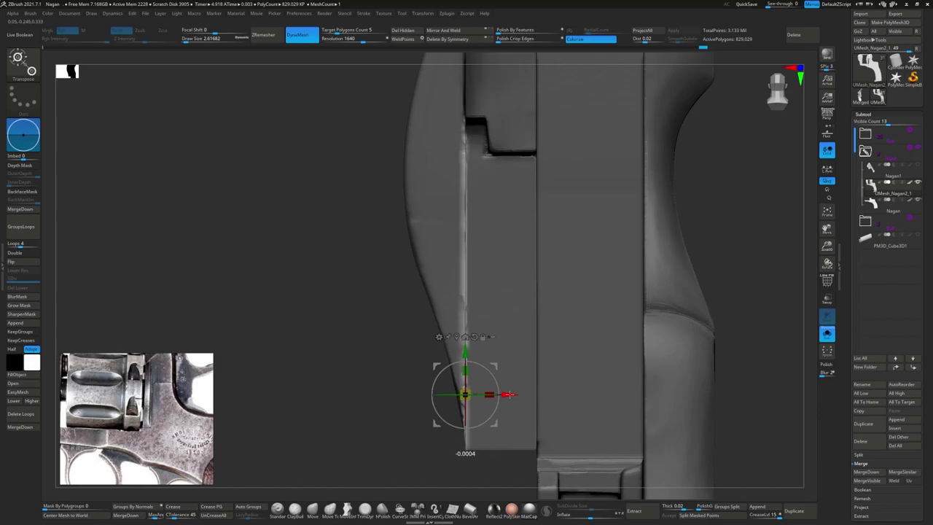
{"action": "key", "text": "q"}
{"action": "mouse_move", "coordinate": [350, 358]}
{"action": "left_mouse_down"}
{"action": "mouse_move", "coordinate": [479, 256]}
{"action": "mouse_move", "coordinate": [458, 193]}
{"action": "left_mouse_up"}
- Use the Move brush from a side view to reshape the frame's curved edges and corners
{"action": "right_click_drag", "start_coordinate": [458, 194], "coordinate": [434, 228], "text": "ctrl"}
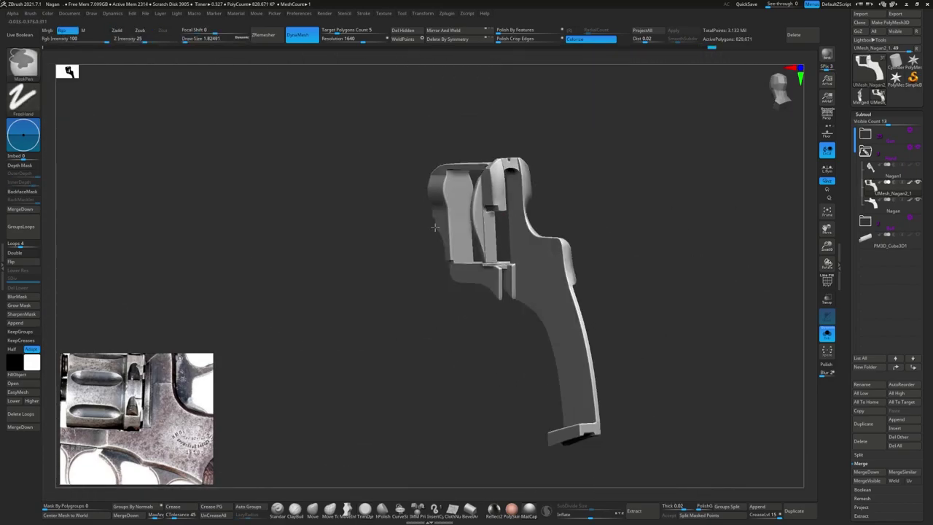
{"action": "left_click_drag", "start_coordinate": [435, 228], "coordinate": [466, 248], "text": "shift"}
{"action": "mouse_move", "coordinate": [467, 248]}
{"action": "right_mouse_down", "text": "ctrl"}
{"action": "mouse_move", "coordinate": [501, 264]}
{"action": "mouse_move", "coordinate": [466, 257]}
{"action": "mouse_move", "coordinate": [466, 292]}
{"action": "right_mouse_up", "text": "ctrl"}
{"action": "key", "text": "f"}
{"action": "right_click_drag", "start_coordinate": [656, 321], "coordinate": [671, 337], "text": "ctrl"}
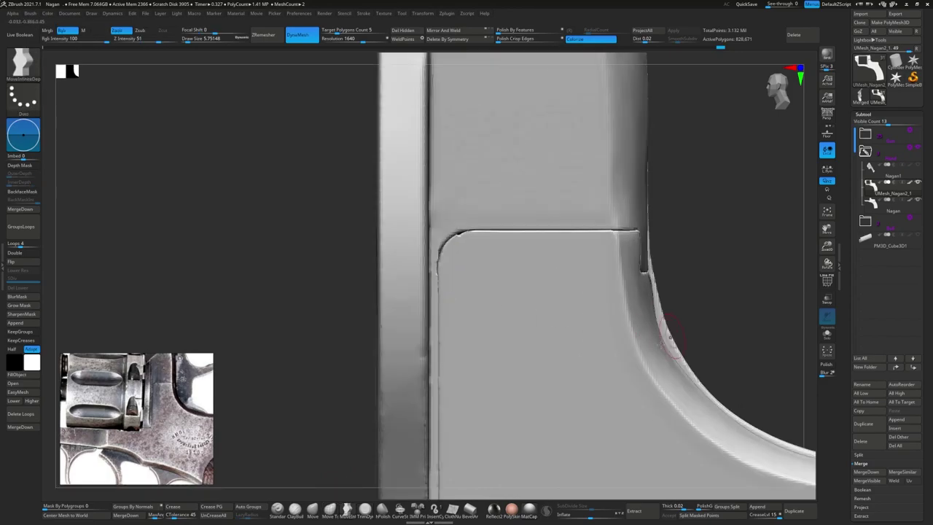
{"action": "right_click_drag", "start_coordinate": [777, 306], "coordinate": [676, 262], "text": "alt"}
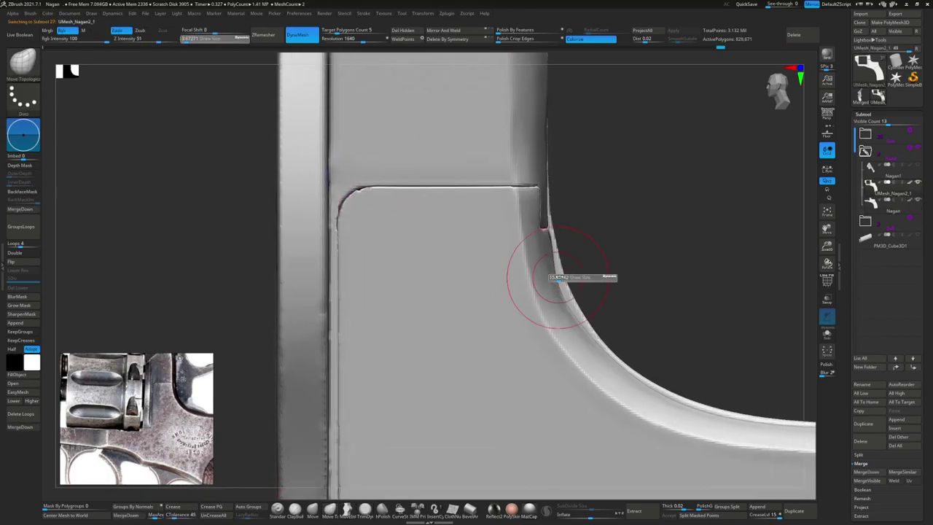
{"action": "right_click_drag", "start_coordinate": [596, 342], "coordinate": [486, 248], "text": "alt"}
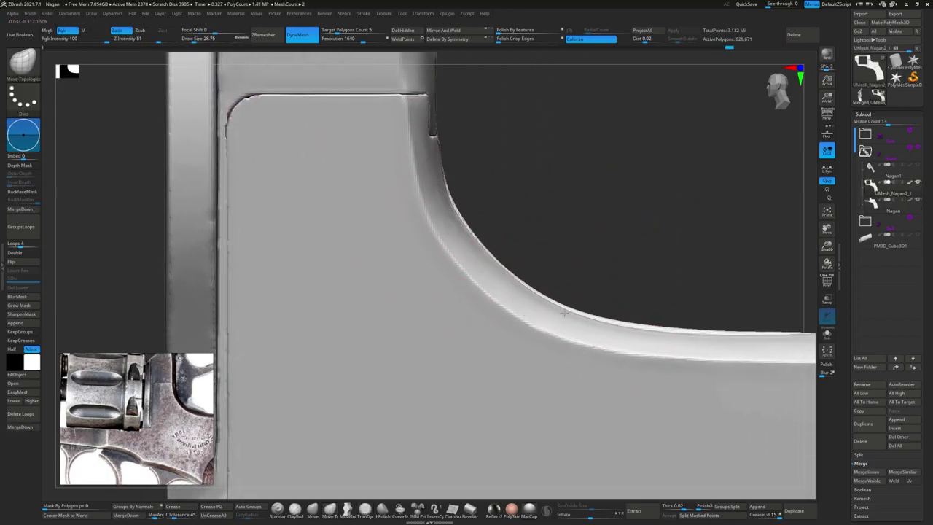
{"action": "right_click_drag", "start_coordinate": [624, 301], "coordinate": [456, 228], "text": "alt"}
{"action": "right_click_drag", "start_coordinate": [773, 252], "coordinate": [590, 223], "text": "alt"}
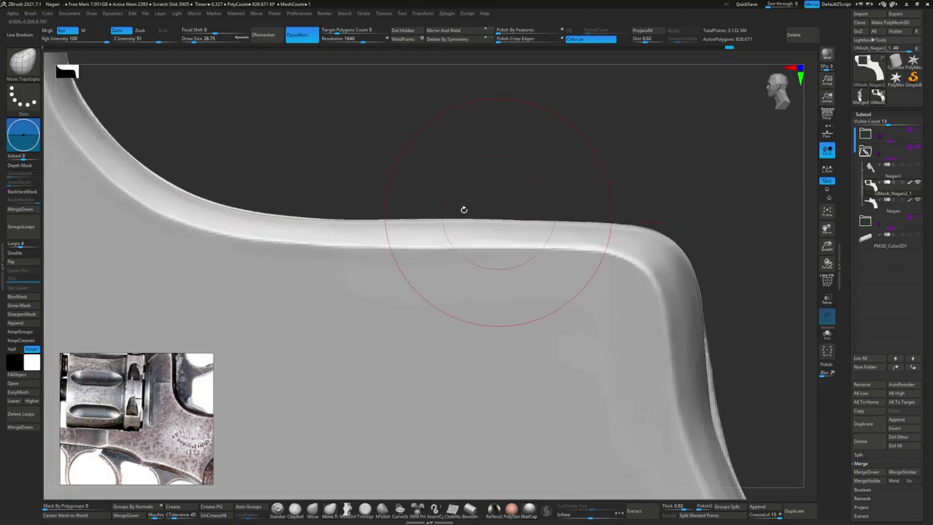
{"action": "right_click_drag", "start_coordinate": [463, 210], "coordinate": [476, 251], "text": "alt"}
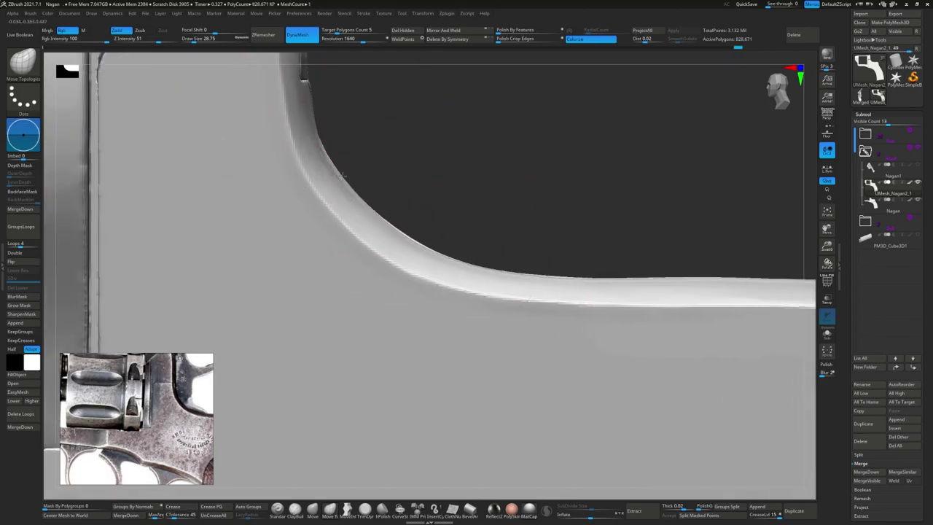
{"action": "right_click_drag", "start_coordinate": [357, 167], "coordinate": [437, 321], "text": "alt"}
{"action": "right_click_drag", "start_coordinate": [305, 182], "coordinate": [380, 219], "text": "alt"}
- Mask the lower part of the frame and refine the mask around the curved inner corner
{"action": "mouse_move", "coordinate": [387, 466]}
{"action": "right_mouse_down", "text": "alt"}
{"action": "mouse_move", "coordinate": [427, 281]}
{"action": "mouse_move", "coordinate": [416, 337]}
{"action": "mouse_move", "coordinate": [385, 374]}
{"action": "mouse_move", "coordinate": [502, 315]}
{"action": "right_mouse_up", "text": "alt"}
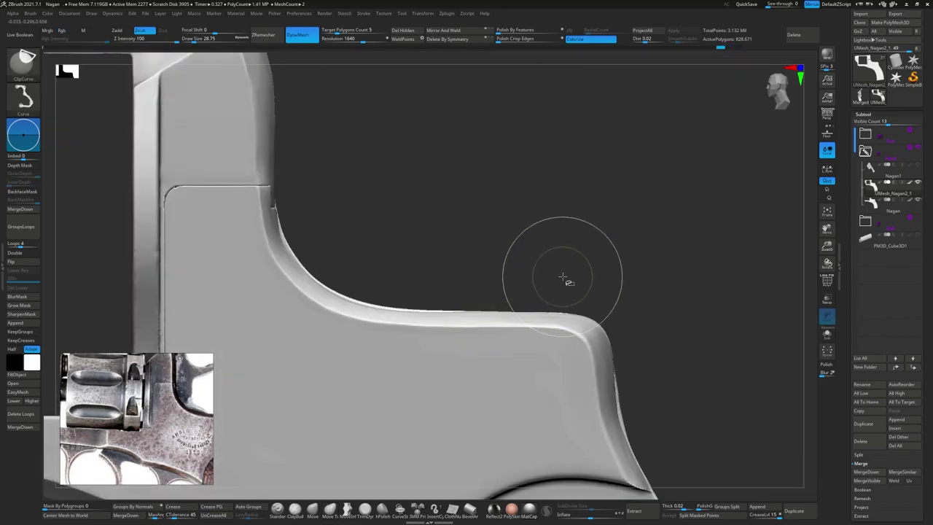
{"action": "mouse_move", "coordinate": [416, 295]}
{"action": "right_mouse_down", "text": "ctrl"}
{"action": "mouse_move", "coordinate": [455, 263]}
{"action": "mouse_move", "coordinate": [464, 282]}
{"action": "mouse_move", "coordinate": [512, 277]}
{"action": "right_mouse_up", "text": "ctrl"}
{"action": "left_click_drag", "start_coordinate": [381, 285], "coordinate": [714, 471], "text": "ctrl"}
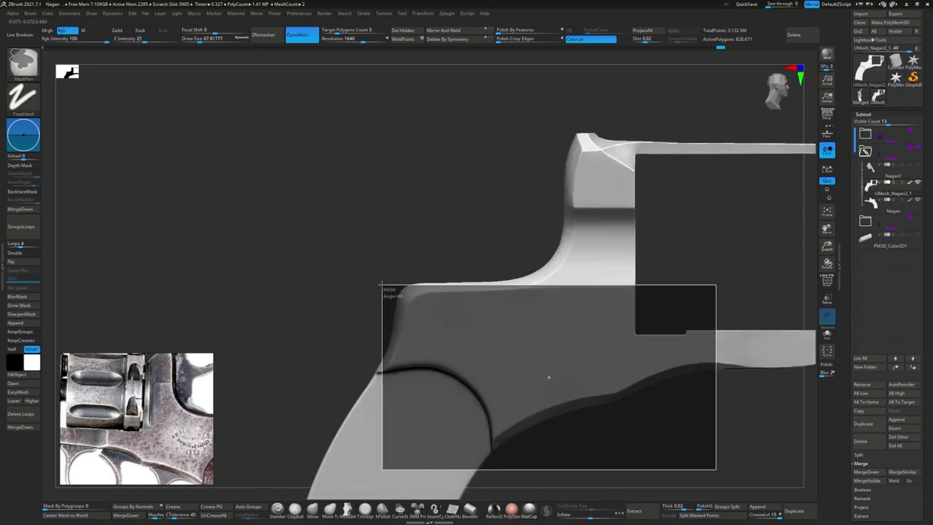
{"action": "mouse_move", "coordinate": [545, 377]}
{"action": "right_mouse_down"}
{"action": "mouse_move", "coordinate": [487, 301]}
{"action": "mouse_move", "coordinate": [620, 292]}
{"action": "right_mouse_up"}
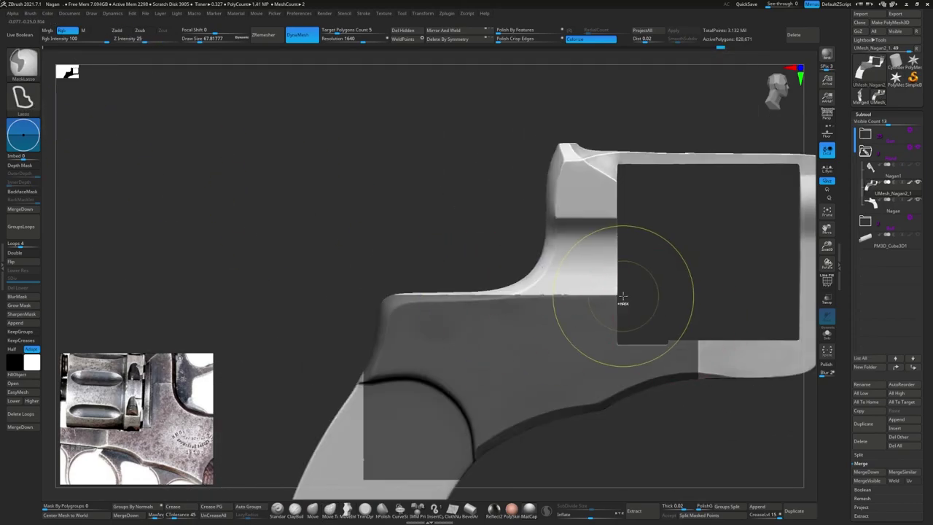
{"action": "left_click_drag", "start_coordinate": [620, 291], "coordinate": [307, 375], "text": "ctrl"}
{"action": "mouse_move", "coordinate": [307, 375]}
{"action": "right_mouse_down"}
{"action": "mouse_move", "coordinate": [416, 240]}
{"action": "mouse_move", "coordinate": [374, 270]}
{"action": "mouse_move", "coordinate": [621, 343]}
{"action": "mouse_move", "coordinate": [610, 253]}
{"action": "right_mouse_up"}
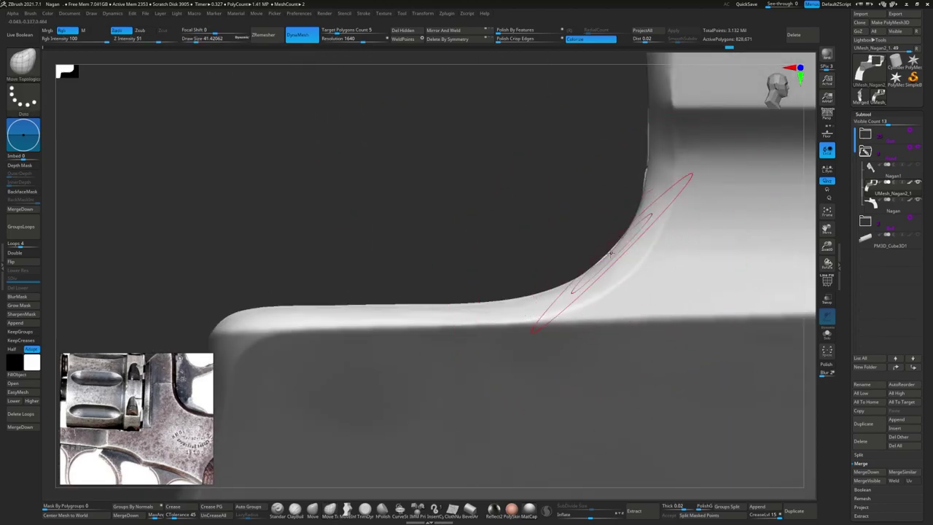
{"action": "mouse_move", "coordinate": [651, 154]}
{"action": "right_mouse_down"}
{"action": "mouse_move", "coordinate": [502, 307]}
{"action": "mouse_move", "coordinate": [516, 253]}
{"action": "right_mouse_up"}
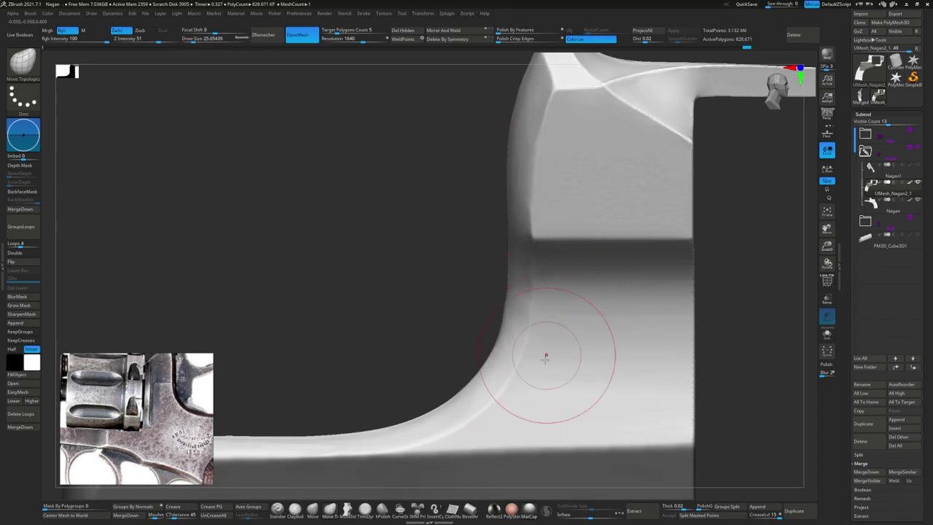
{"action": "mouse_move", "coordinate": [520, 401]}
{"action": "right_mouse_down"}
{"action": "mouse_move", "coordinate": [477, 291]}
{"action": "mouse_move", "coordinate": [399, 224]}
{"action": "mouse_move", "coordinate": [450, 261]}
{"action": "right_mouse_up"}
{"action": "left_click", "coordinate": [879, 150]}
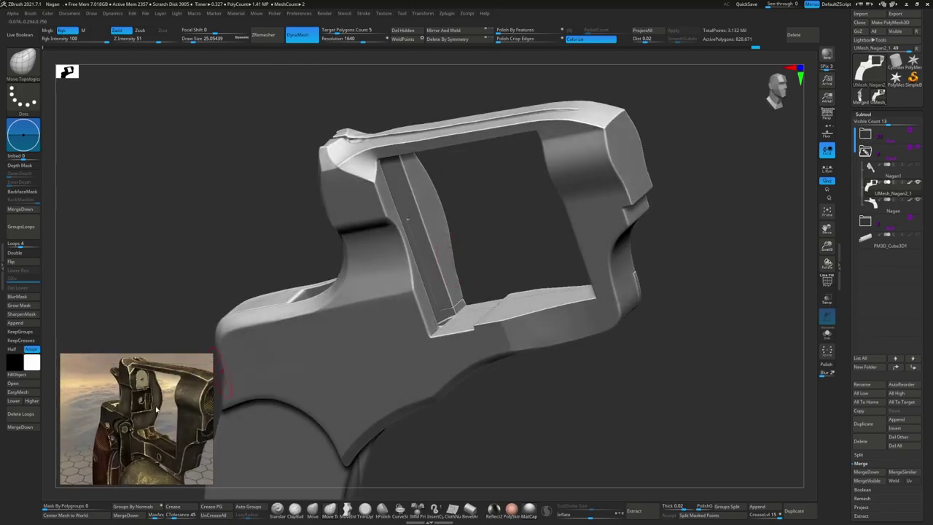
- Mask a small rectangle on the frame's side beside the cylinder window
{"action": "mouse_move", "coordinate": [156, 410]}
{"action": "right_mouse_down"}
{"action": "mouse_move", "coordinate": [581, 398]}
{"action": "mouse_move", "coordinate": [685, 255]}
{"action": "right_mouse_up"}
{"action": "left_click_drag", "start_coordinate": [459, 218], "coordinate": [466, 208], "text": "ctrl"}
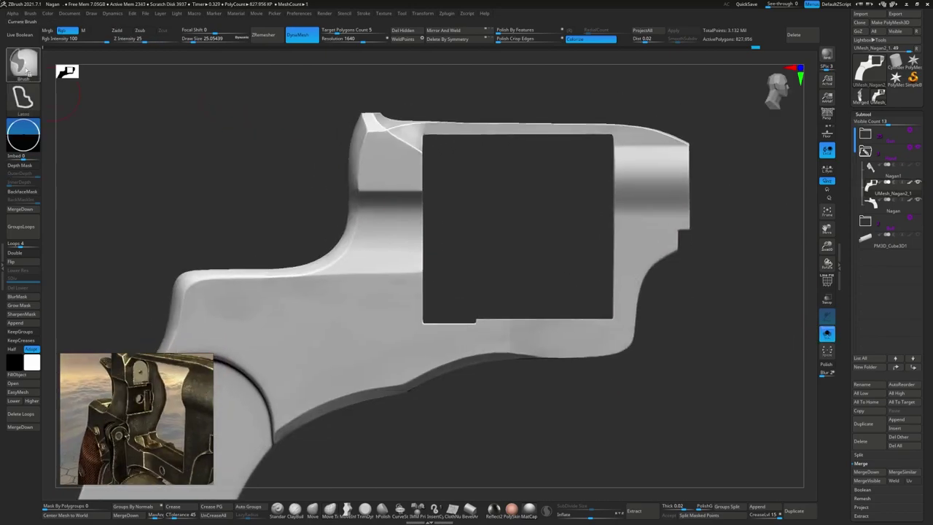
{"action": "left_click_drag", "start_coordinate": [469, 282], "coordinate": [413, 214], "text": "ctrl"}
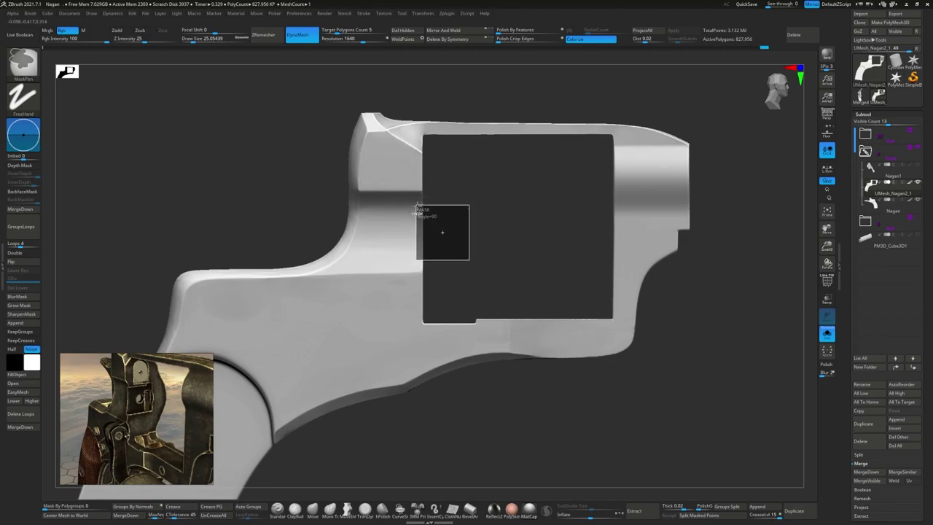
{"action": "left_click_drag", "start_coordinate": [416, 209], "coordinate": [416, 209], "text": "ctrl"}
- Toggle Solo and Transp to see the cylinder, then mask the bar behind the cylinder window
{"action": "left_click", "coordinate": [826, 333]}
{"action": "left_click_drag", "start_coordinate": [795, 321], "coordinate": [791, 316], "text": "shift"}
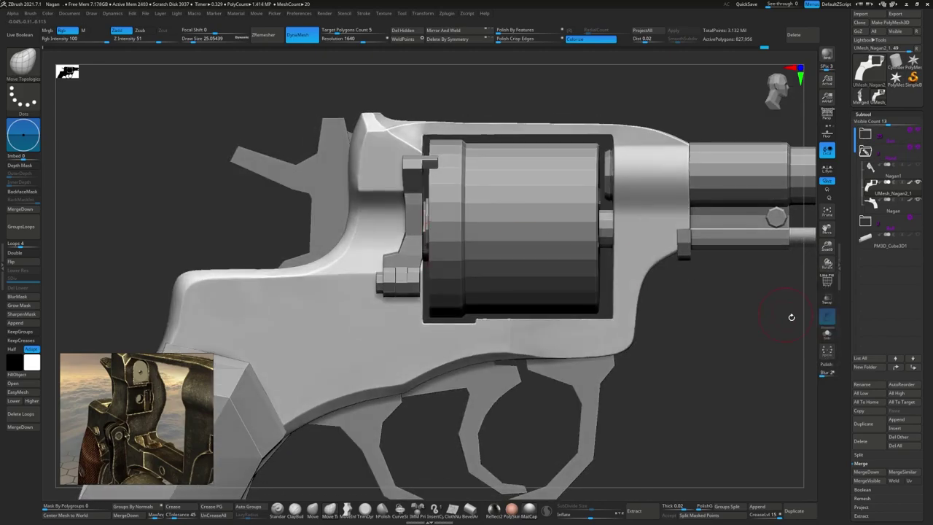
{"action": "left_click", "coordinate": [827, 333]}
{"action": "left_click", "coordinate": [829, 335]}
{"action": "left_click", "coordinate": [826, 298]}
{"action": "scroll", "coordinate": [456, 176], "scroll_direction": "up", "scroll_amount": 2}
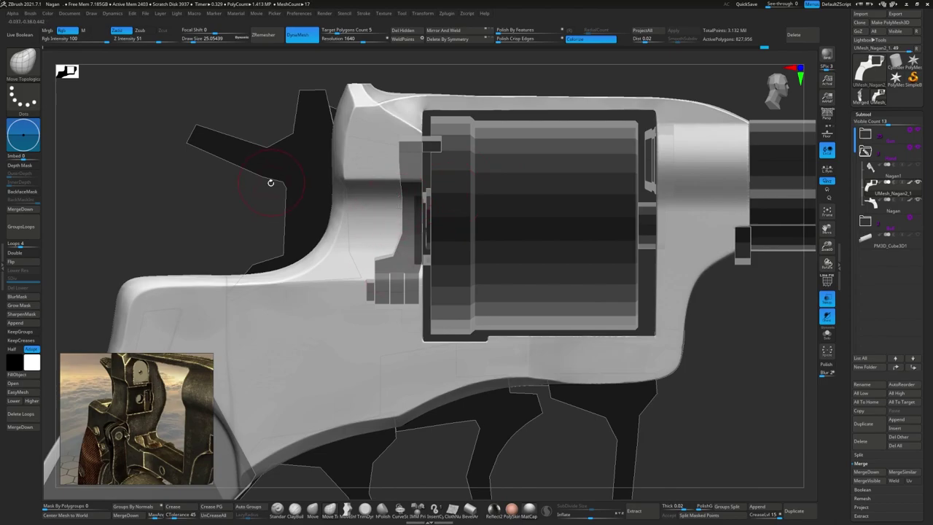
{"action": "mouse_move", "coordinate": [423, 193]}
{"action": "left_mouse_down", "text": "ctrl"}
{"action": "mouse_move", "coordinate": [461, 266]}
{"action": "mouse_move", "coordinate": [510, 270]}
{"action": "mouse_move", "coordinate": [449, 256]}
{"action": "left_mouse_up", "text": "ctrl"}
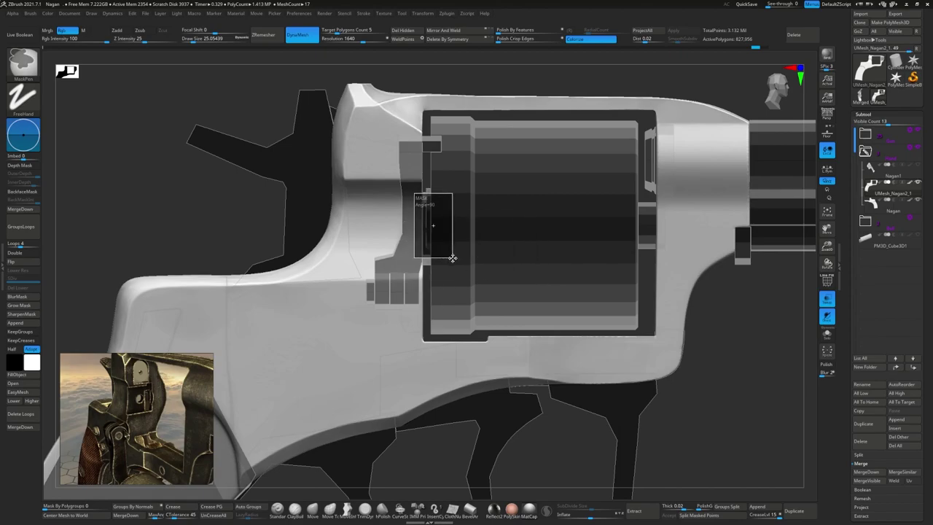
{"action": "left_click", "coordinate": [826, 299]}
{"action": "mouse_move", "coordinate": [787, 291]}
{"action": "left_mouse_down"}
{"action": "mouse_move", "coordinate": [469, 195]}
{"action": "mouse_move", "coordinate": [543, 187]}
{"action": "left_mouse_up"}
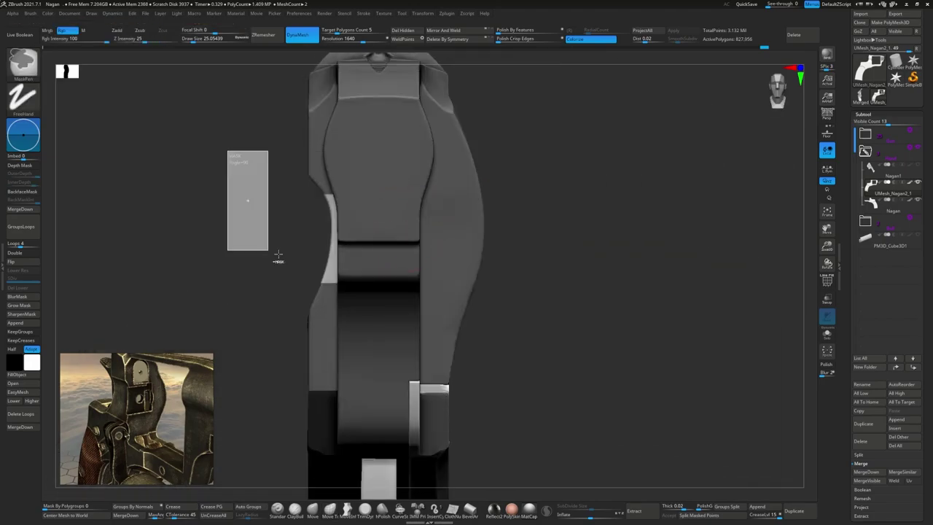
- Bring up the Transpose gizmo on the masked bar, then resize the brush near the window edge
{"action": "key", "text": "w"}
{"action": "key", "text": "q"}
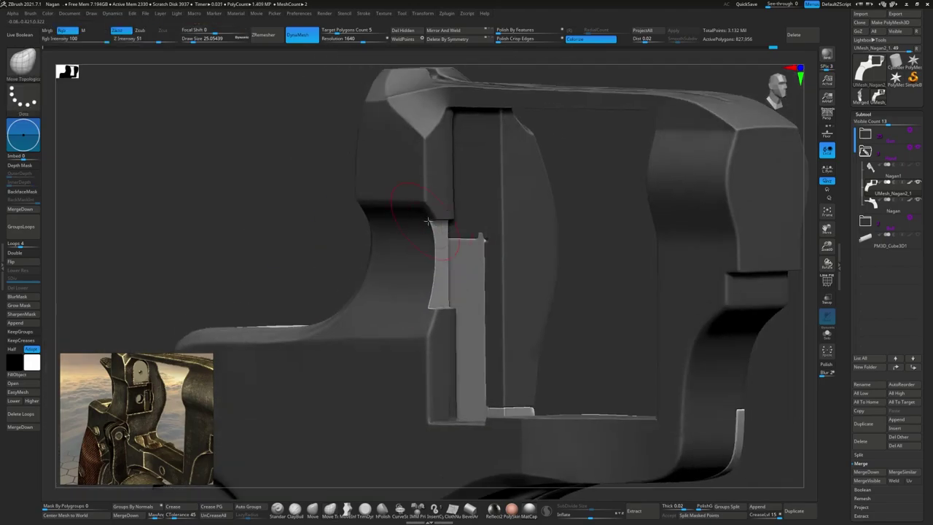
{"action": "mouse_move", "coordinate": [473, 239]}
{"action": "left_mouse_down"}
{"action": "mouse_move", "coordinate": [413, 214]}
{"action": "mouse_move", "coordinate": [508, 251]}
{"action": "mouse_move", "coordinate": [416, 333]}
{"action": "mouse_move", "coordinate": [402, 364]}
{"action": "left_mouse_up"}
{"action": "key", "text": "s"}
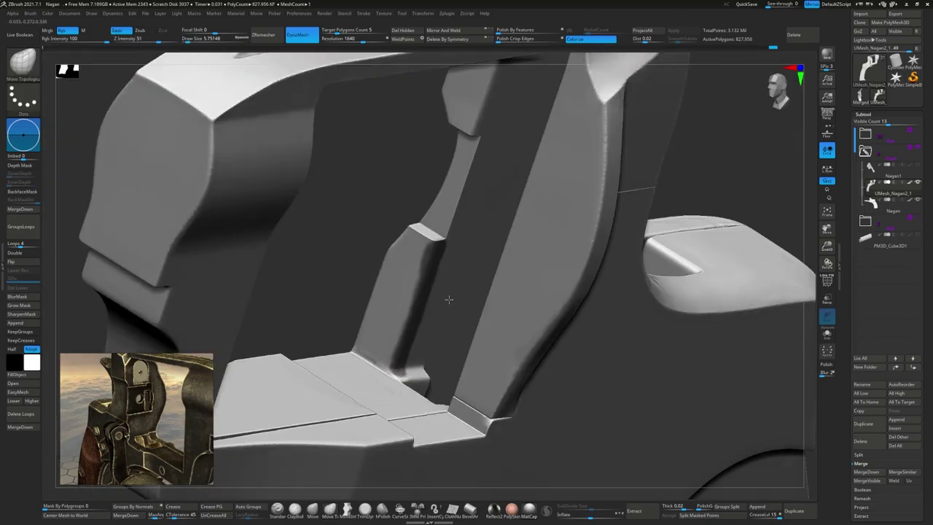
{"action": "left_click_drag", "start_coordinate": [414, 308], "coordinate": [463, 376]}
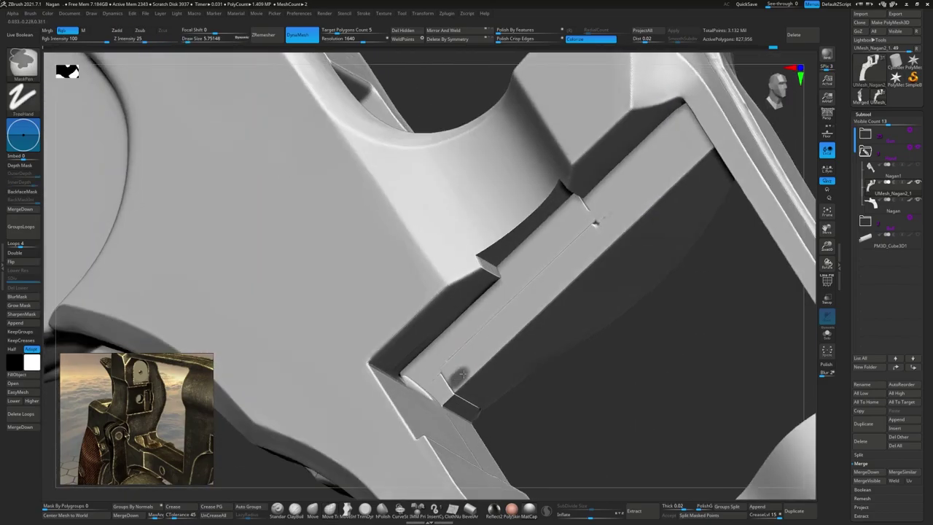
{"action": "mouse_move", "coordinate": [582, 266]}
{"action": "left_mouse_down"}
{"action": "mouse_move", "coordinate": [576, 218]}
{"action": "mouse_move", "coordinate": [558, 275]}
{"action": "mouse_move", "coordinate": [479, 239]}
{"action": "mouse_move", "coordinate": [618, 183]}
{"action": "mouse_move", "coordinate": [500, 241]}
{"action": "mouse_move", "coordinate": [561, 336]}
{"action": "mouse_move", "coordinate": [530, 146]}
{"action": "mouse_move", "coordinate": [580, 364]}
{"action": "left_mouse_up"}
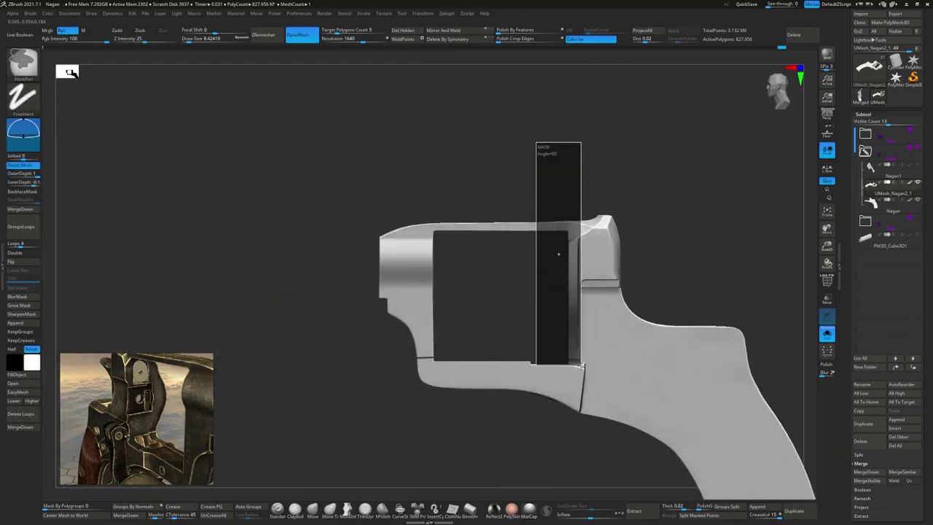
- Mask strips across the rear plate and shift the unmasked plate slightly with Transpose
{"action": "mouse_move", "coordinate": [512, 291]}
{"action": "left_mouse_down"}
{"action": "mouse_move", "coordinate": [619, 223]}
{"action": "mouse_move", "coordinate": [531, 260]}
{"action": "left_mouse_up"}
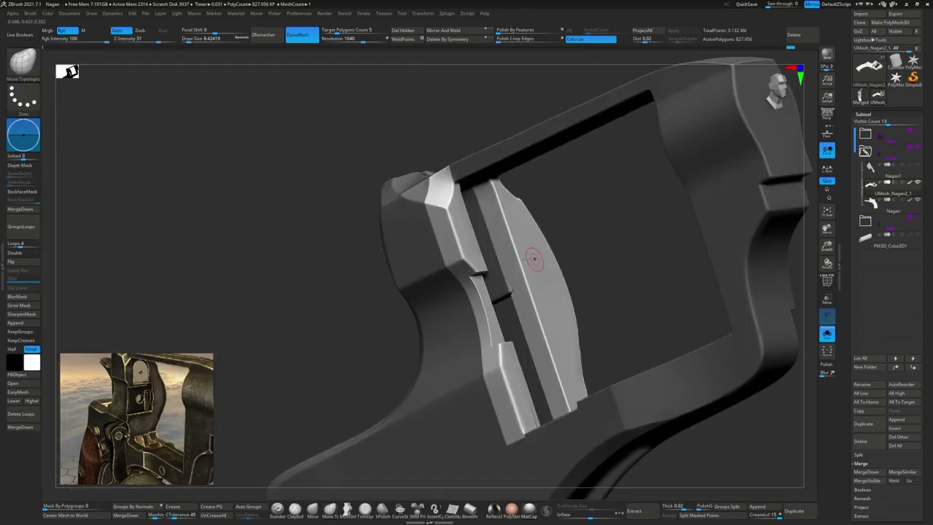
{"action": "mouse_move", "coordinate": [404, 77]}
{"action": "left_mouse_down", "text": "ctrl"}
{"action": "mouse_move", "coordinate": [564, 176]}
{"action": "mouse_move", "coordinate": [527, 181]}
{"action": "mouse_move", "coordinate": [578, 260]}
{"action": "mouse_move", "coordinate": [516, 329]}
{"action": "left_mouse_up", "text": "ctrl"}
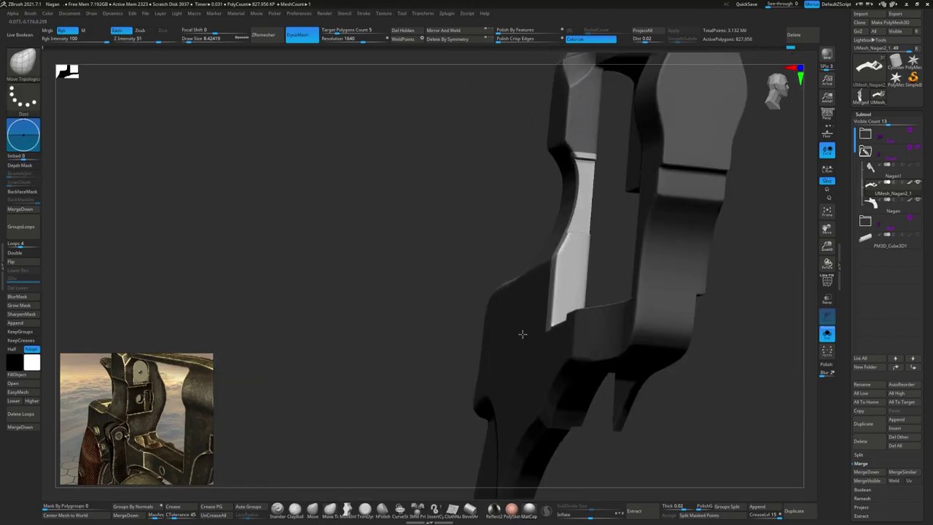
{"action": "mouse_move", "coordinate": [452, 108]}
{"action": "left_mouse_down", "text": "ctrl"}
{"action": "mouse_move", "coordinate": [581, 336]}
{"action": "mouse_move", "coordinate": [489, 351]}
{"action": "mouse_move", "coordinate": [514, 270]}
{"action": "mouse_move", "coordinate": [496, 285]}
{"action": "left_mouse_up", "text": "ctrl"}
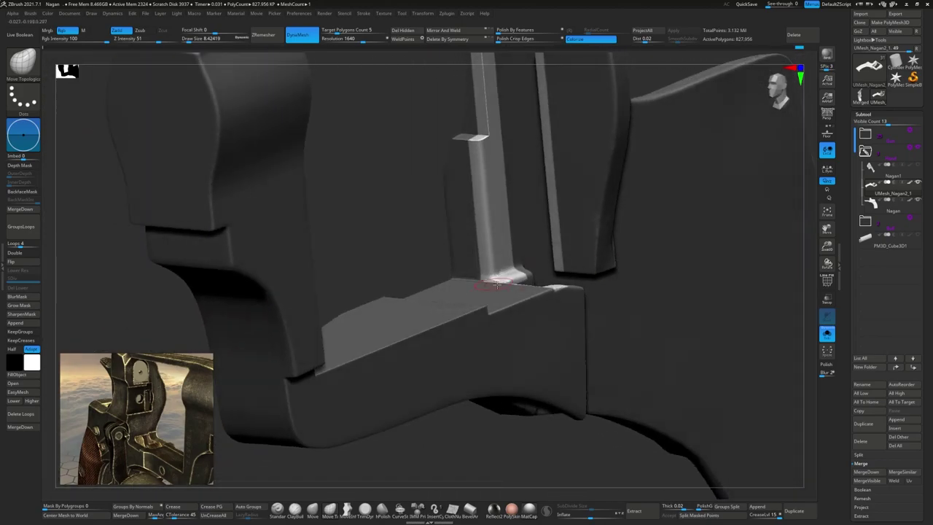
{"action": "left_click_drag", "start_coordinate": [560, 263], "coordinate": [564, 293]}
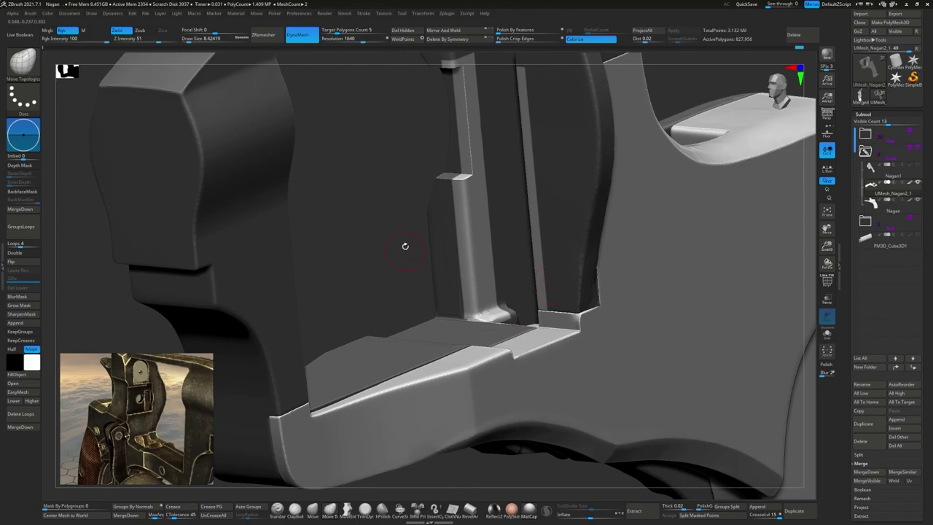
{"action": "mouse_move", "coordinate": [405, 246]}
{"action": "left_mouse_down"}
{"action": "mouse_move", "coordinate": [483, 350]}
{"action": "mouse_move", "coordinate": [496, 287]}
{"action": "mouse_move", "coordinate": [483, 308]}
{"action": "mouse_move", "coordinate": [525, 245]}
{"action": "mouse_move", "coordinate": [491, 141]}
{"action": "left_mouse_up"}
{"action": "key", "text": "w"}
{"action": "mouse_move", "coordinate": [597, 269]}
{"action": "left_mouse_down"}
{"action": "mouse_move", "coordinate": [554, 299]}
{"action": "mouse_move", "coordinate": [558, 208]}
{"action": "mouse_move", "coordinate": [505, 273]}
{"action": "mouse_move", "coordinate": [551, 248]}
{"action": "left_mouse_up"}
{"action": "key", "text": "q"}
{"action": "mouse_move", "coordinate": [590, 207]}
{"action": "left_mouse_down"}
{"action": "mouse_move", "coordinate": [590, 221]}
{"action": "mouse_move", "coordinate": [384, 200]}
{"action": "mouse_move", "coordinate": [399, 214]}
{"action": "left_mouse_up"}
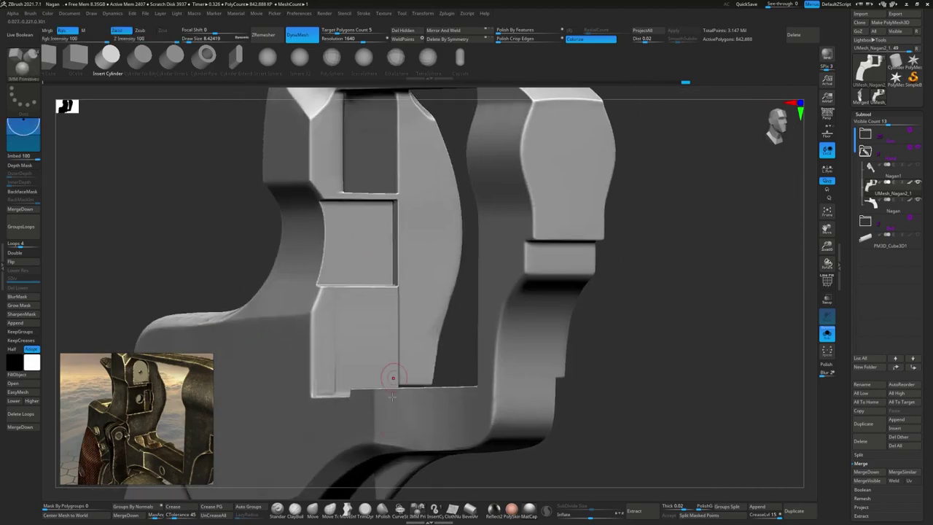
- Open the brush picker and orbit to check the rear plate from the side
{"action": "key", "text": "b"}
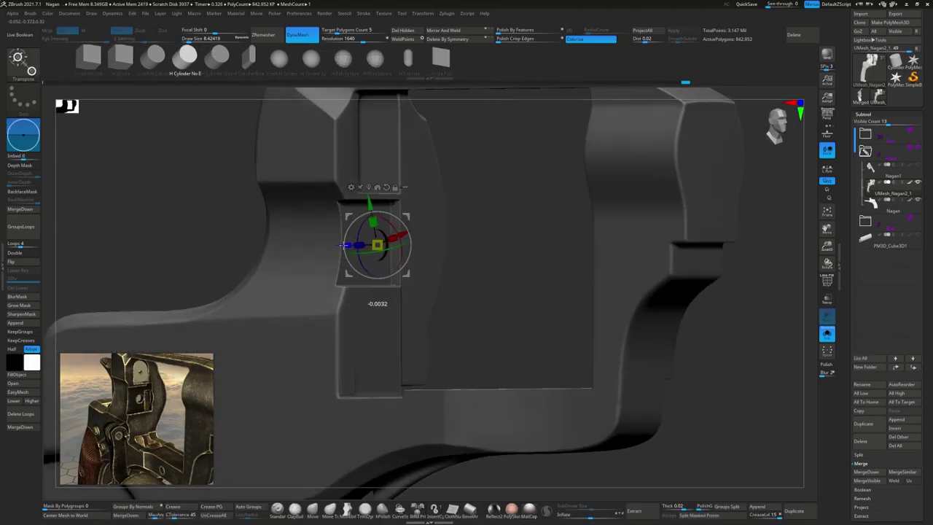
{"action": "left_click_drag", "start_coordinate": [598, 225], "coordinate": [411, 249]}
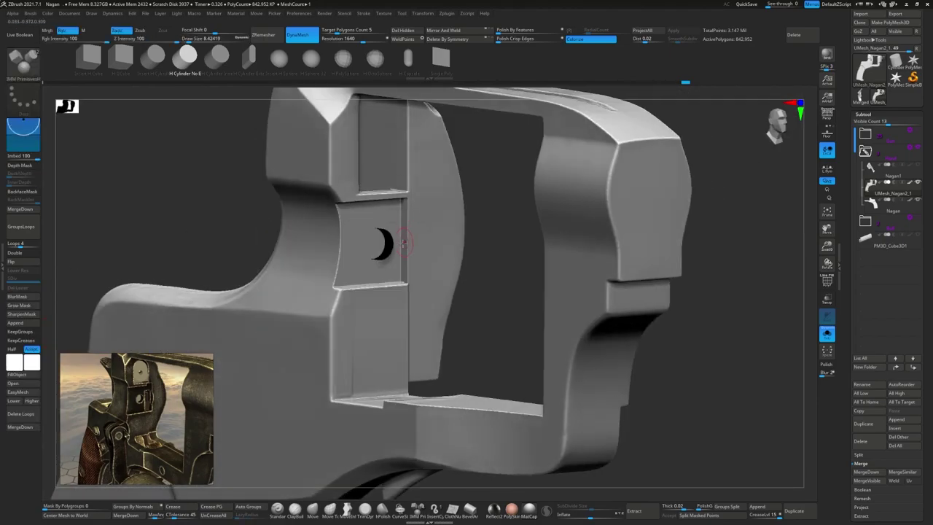
{"action": "left_click_drag", "start_coordinate": [412, 238], "coordinate": [491, 227]}
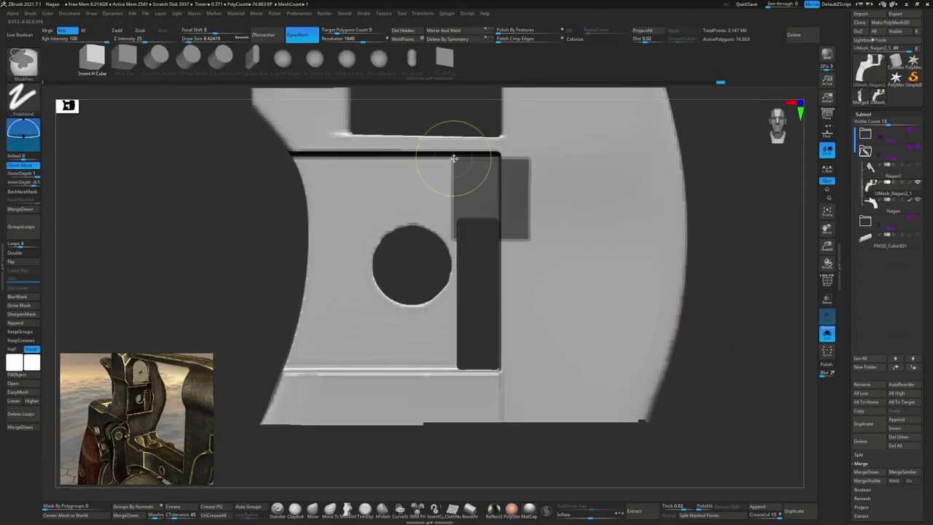
- Mask around the small box and raise it slightly with the Transpose gizmo
{"action": "left_click_drag", "start_coordinate": [433, 115], "coordinate": [558, 209], "text": "ctrl"}
{"action": "key", "text": "w"}
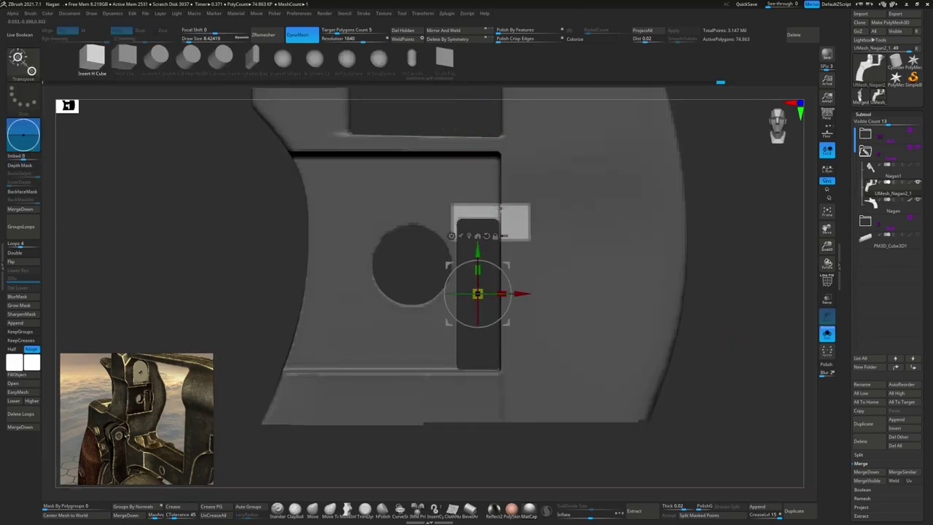
{"action": "key", "text": "ctrl"}
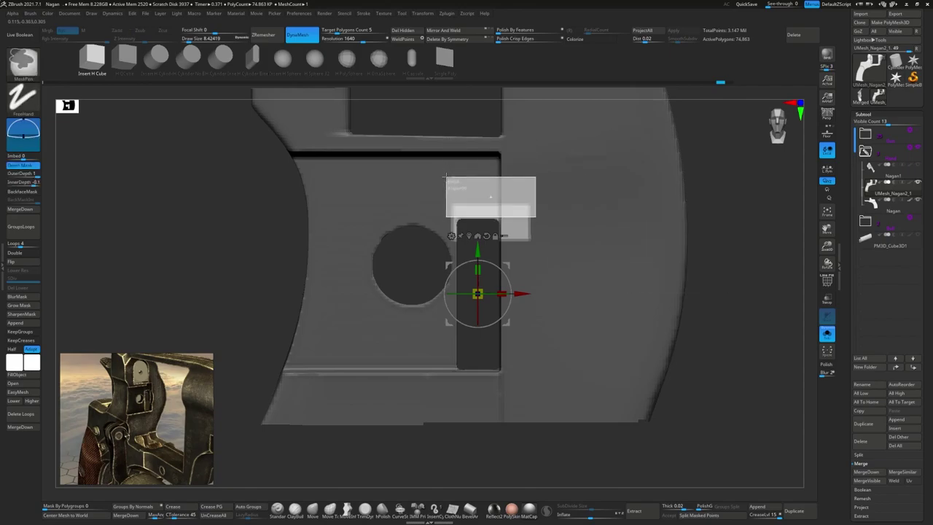
{"action": "left_click_drag", "start_coordinate": [477, 249], "coordinate": [477, 229]}
{"action": "key", "text": "q"}
{"action": "mouse_move", "coordinate": [729, 241]}
{"action": "left_mouse_down", "text": "ctrl"}
{"action": "mouse_move", "coordinate": [749, 246]}
{"action": "mouse_move", "coordinate": [535, 208]}
{"action": "mouse_move", "coordinate": [554, 241]}
{"action": "mouse_move", "coordinate": [510, 248]}
{"action": "mouse_move", "coordinate": [568, 277]}
{"action": "mouse_move", "coordinate": [572, 292]}
{"action": "mouse_move", "coordinate": [585, 271]}
{"action": "mouse_move", "coordinate": [597, 288]}
{"action": "mouse_move", "coordinate": [586, 273]}
{"action": "mouse_move", "coordinate": [448, 280]}
{"action": "left_mouse_up", "text": "ctrl"}
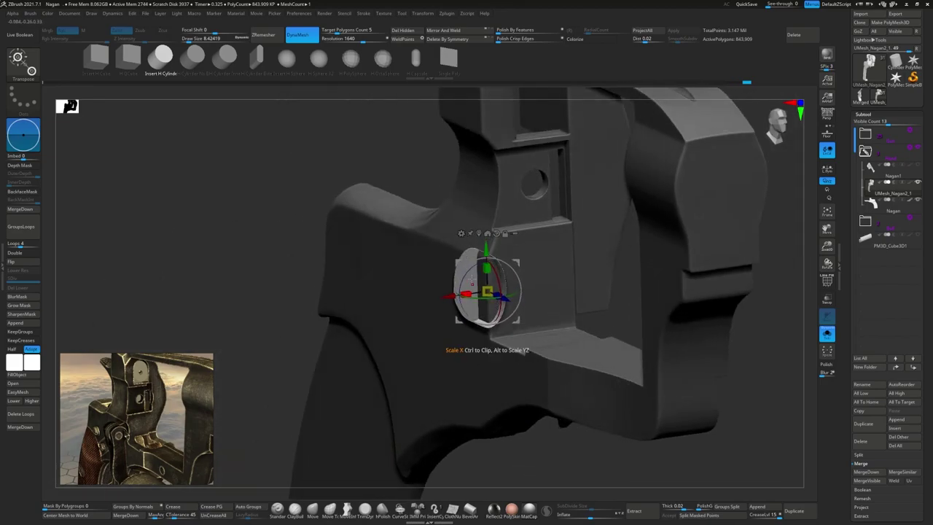
- Stretch the inserted cylinder lengthwise
{"action": "left_click_drag", "start_coordinate": [486, 268], "coordinate": [510, 277]}
{"action": "left_click_drag", "start_coordinate": [827, 315], "coordinate": [534, 268]}
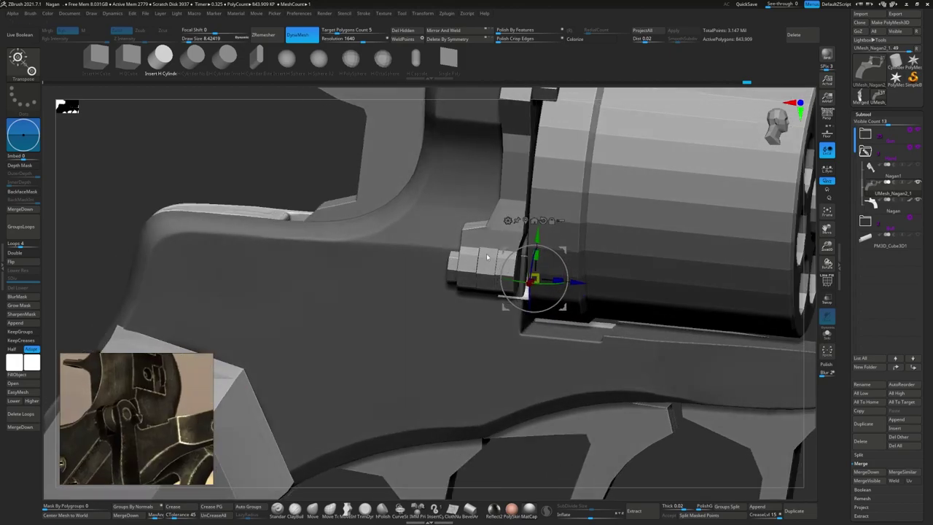
{"action": "left_click_drag", "start_coordinate": [536, 240], "coordinate": [543, 248]}
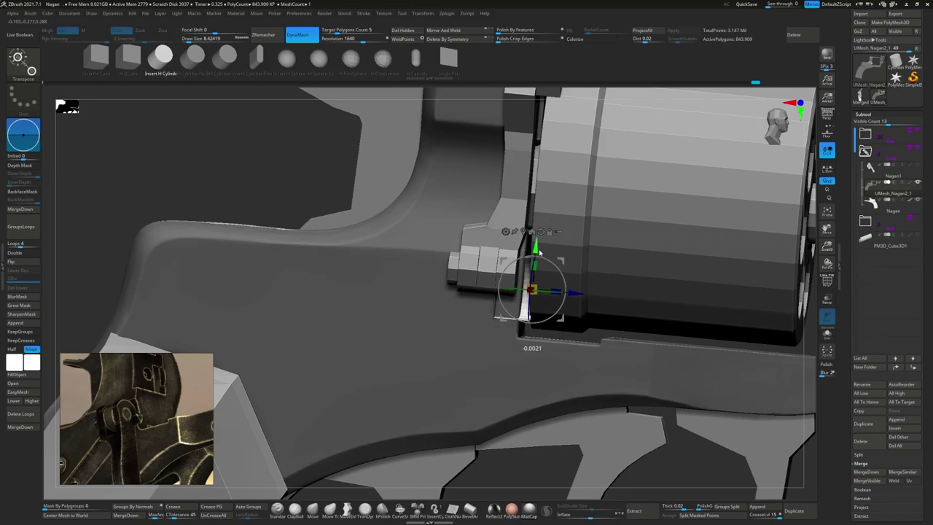
{"action": "mouse_move", "coordinate": [827, 334]}
{"action": "left_mouse_down"}
{"action": "mouse_move", "coordinate": [408, 205]}
{"action": "mouse_move", "coordinate": [501, 323]}
{"action": "mouse_move", "coordinate": [491, 332]}
{"action": "mouse_move", "coordinate": [446, 317]}
{"action": "left_mouse_up"}
- Switch to a cube primitive and nudge the small block left into the frame slot
{"action": "key", "text": "Left"}
{"action": "key", "text": "w"}
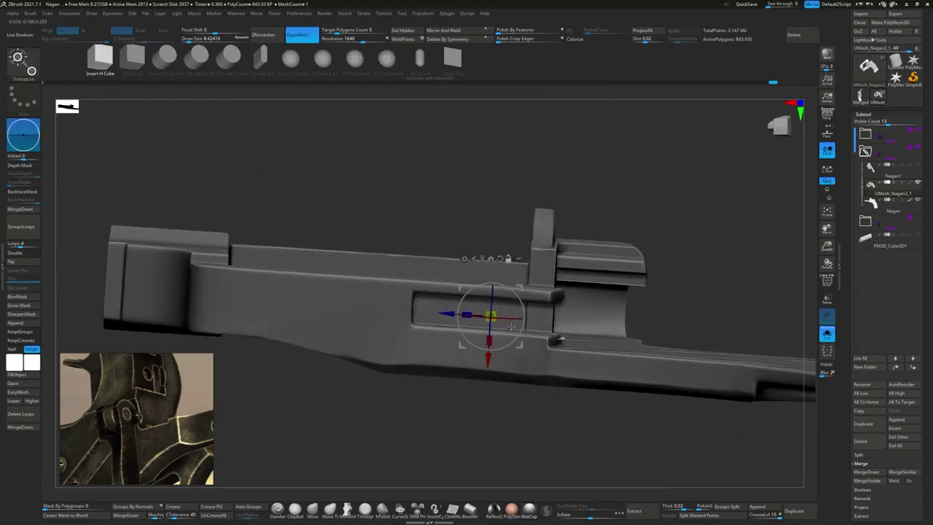
{"action": "left_click_drag", "start_coordinate": [511, 326], "coordinate": [488, 359]}
{"action": "mouse_move", "coordinate": [564, 314]}
{"action": "left_mouse_down"}
{"action": "mouse_move", "coordinate": [501, 362]}
{"action": "mouse_move", "coordinate": [583, 362]}
{"action": "left_mouse_up"}
{"action": "left_click_drag", "start_coordinate": [458, 303], "coordinate": [586, 359]}
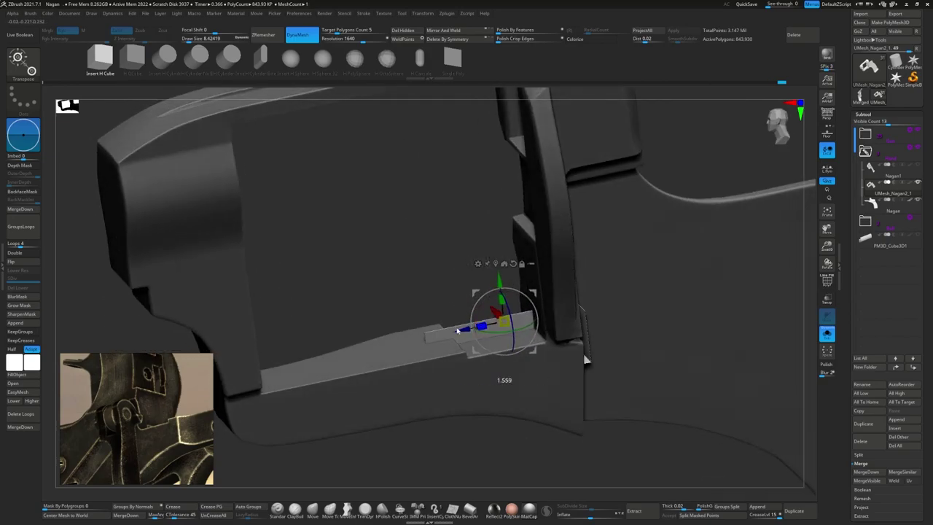
{"action": "left_click_drag", "start_coordinate": [472, 330], "coordinate": [469, 329]}
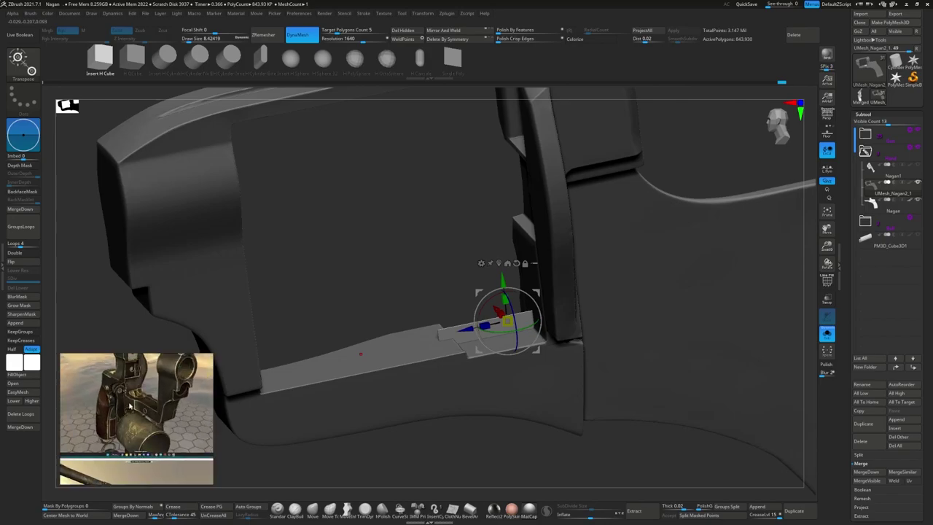
{"action": "left_click_drag", "start_coordinate": [429, 269], "coordinate": [437, 290]}
{"action": "mouse_move", "coordinate": [427, 270]}
{"action": "left_mouse_down"}
{"action": "mouse_move", "coordinate": [446, 465]}
{"action": "mouse_move", "coordinate": [429, 253]}
{"action": "mouse_move", "coordinate": [405, 295]}
{"action": "left_mouse_up"}
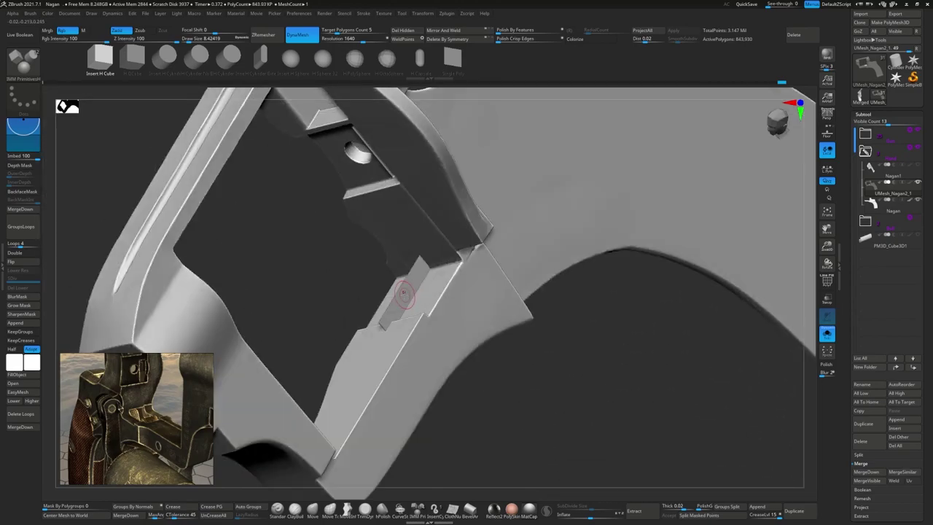
- Toggle Solo to isolate the small block, then reveal the hidden revolver geometry
{"action": "left_click", "coordinate": [406, 295], "text": "ctrl+shift"}
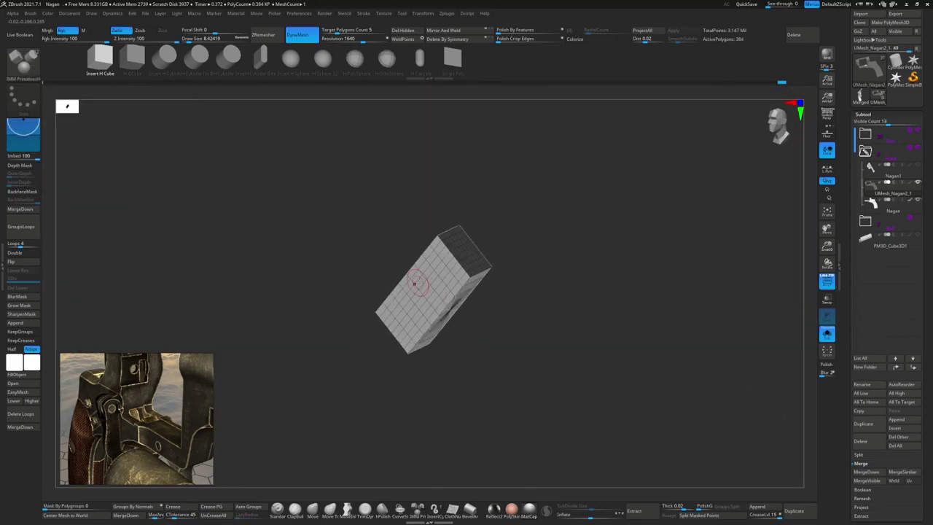
{"action": "left_click", "coordinate": [578, 258], "text": "ctrl+shift"}
{"action": "left_click_drag", "start_coordinate": [578, 258], "coordinate": [406, 304]}
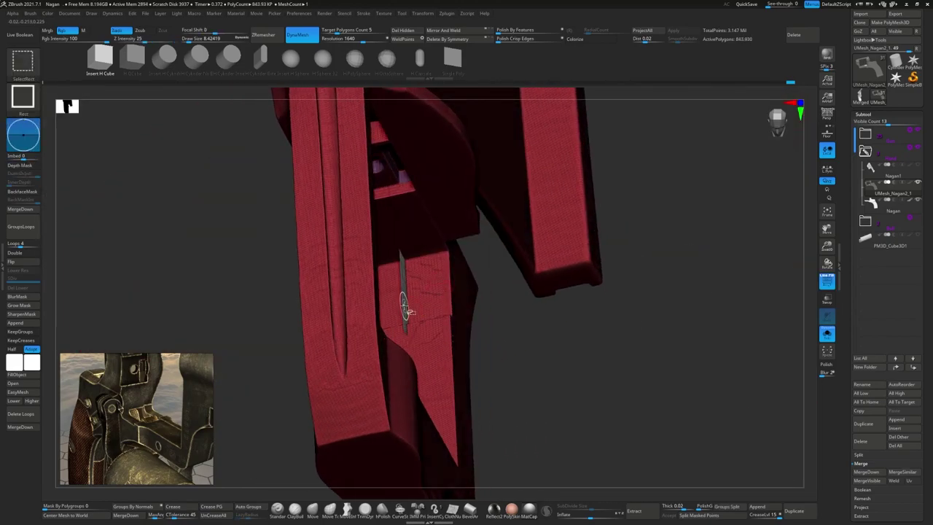
{"action": "left_click", "coordinate": [405, 306], "text": "ctrl+shift"}
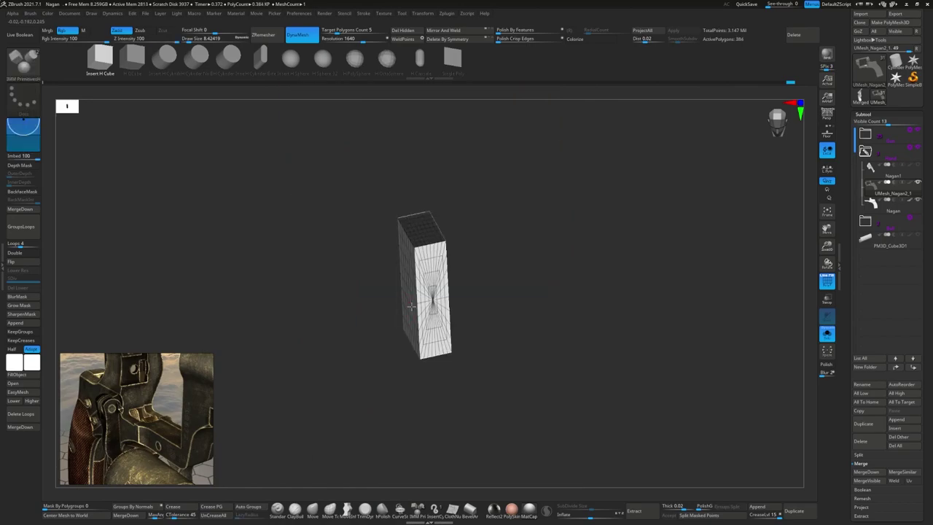
{"action": "left_click", "coordinate": [486, 283], "text": "ctrl+shift"}
{"action": "key", "text": "w"}
{"action": "left_click_drag", "start_coordinate": [510, 277], "coordinate": [453, 257]}
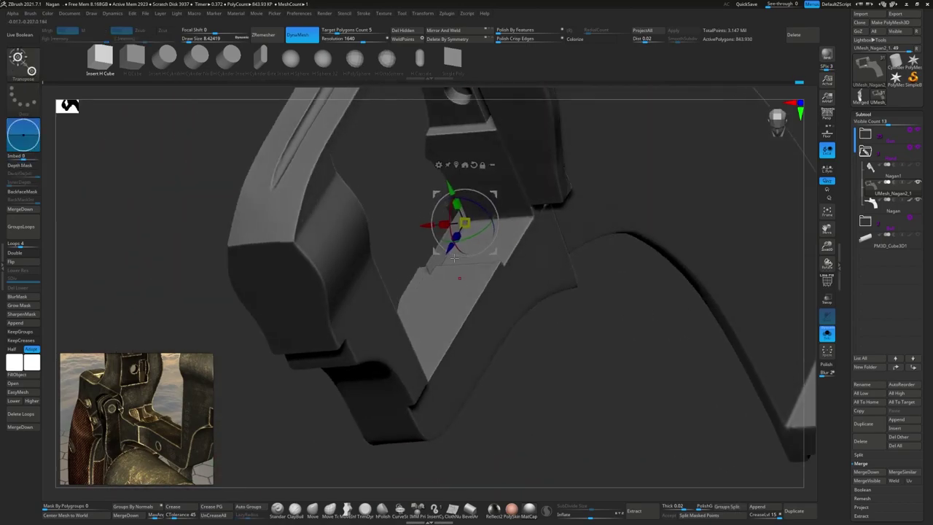
{"action": "key", "text": "q"}
- Mask a rounded region of the block and shift the unmasked part slightly
{"action": "mouse_move", "coordinate": [430, 225]}
{"action": "left_mouse_down"}
{"action": "mouse_move", "coordinate": [728, 304]}
{"action": "mouse_move", "coordinate": [380, 197]}
{"action": "mouse_move", "coordinate": [362, 250]}
{"action": "left_mouse_up"}
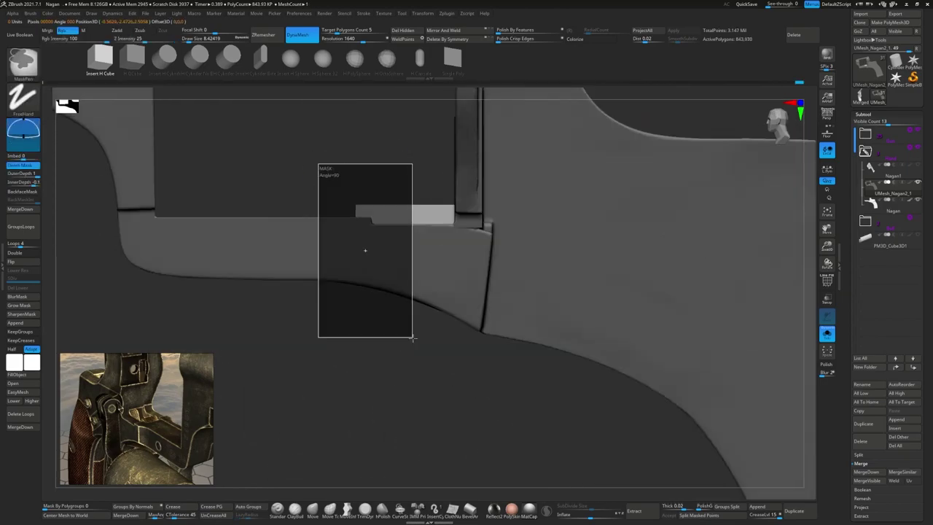
{"action": "left_click_drag", "start_coordinate": [430, 248], "coordinate": [491, 239]}
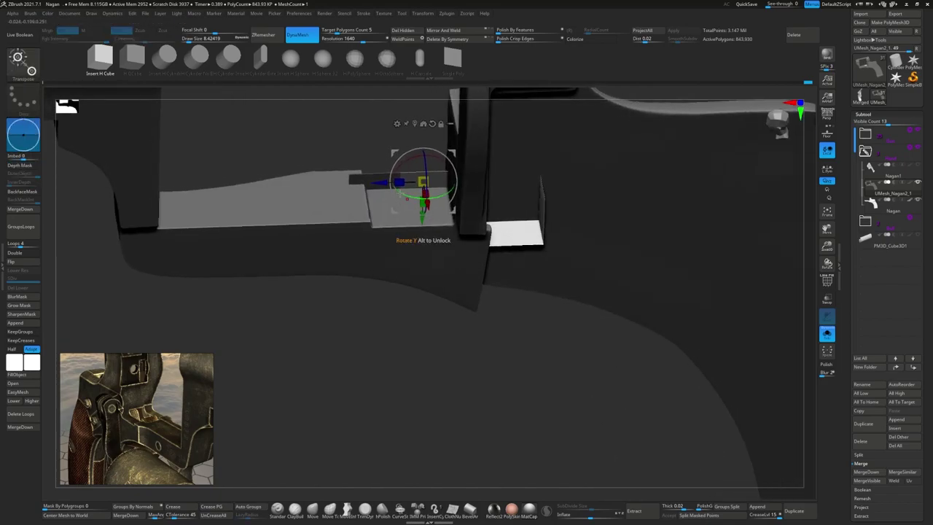
{"action": "mouse_move", "coordinate": [371, 335]}
{"action": "left_mouse_down"}
{"action": "mouse_move", "coordinate": [467, 248]}
{"action": "mouse_move", "coordinate": [457, 282]}
{"action": "left_mouse_up"}
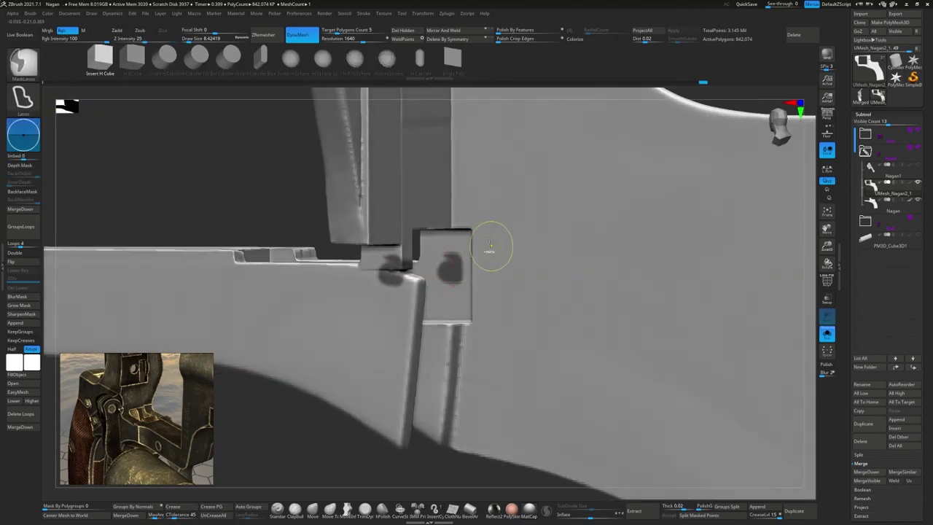
{"action": "left_click_drag", "start_coordinate": [406, 208], "coordinate": [561, 209], "text": "ctrl"}
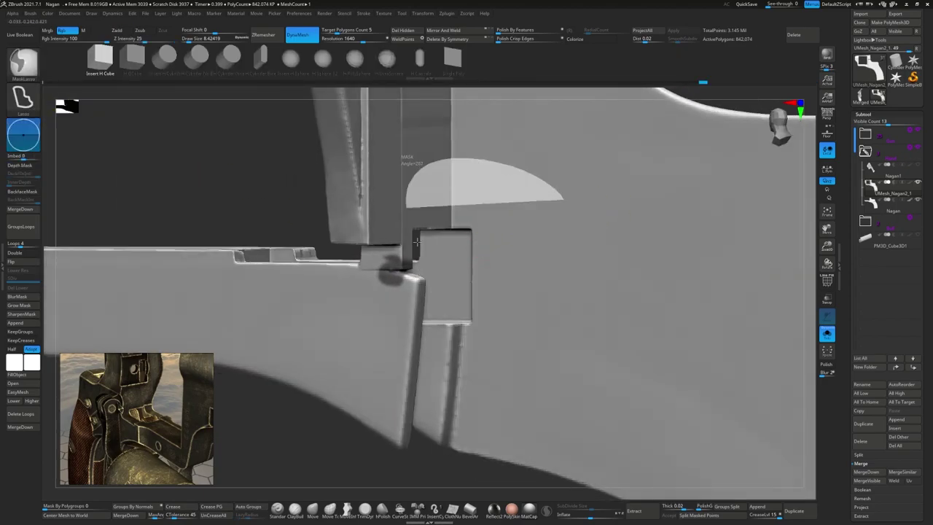
{"action": "key", "text": "w"}
{"action": "left_click_drag", "start_coordinate": [409, 258], "coordinate": [428, 211]}
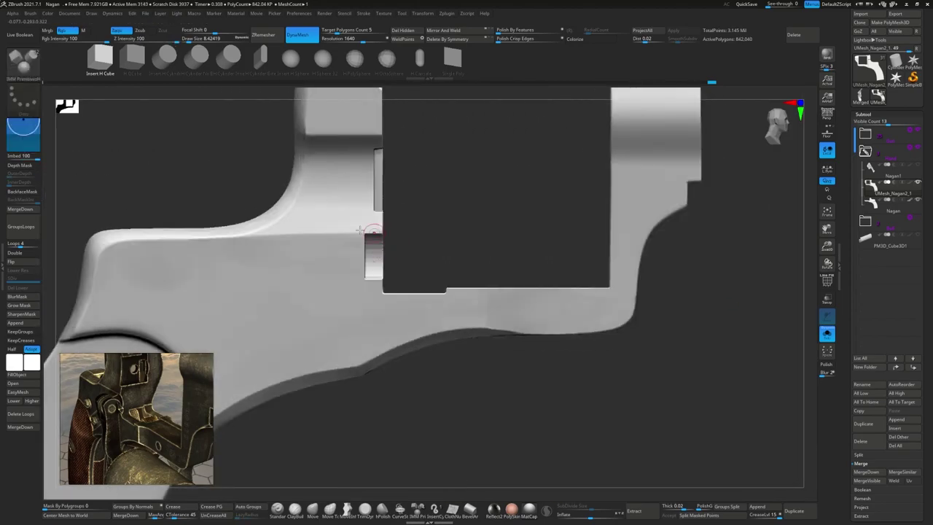
- Invert the mask and move the oval piece into the frame with Transpose
{"action": "left_click", "coordinate": [403, 228], "text": "ctrl"}
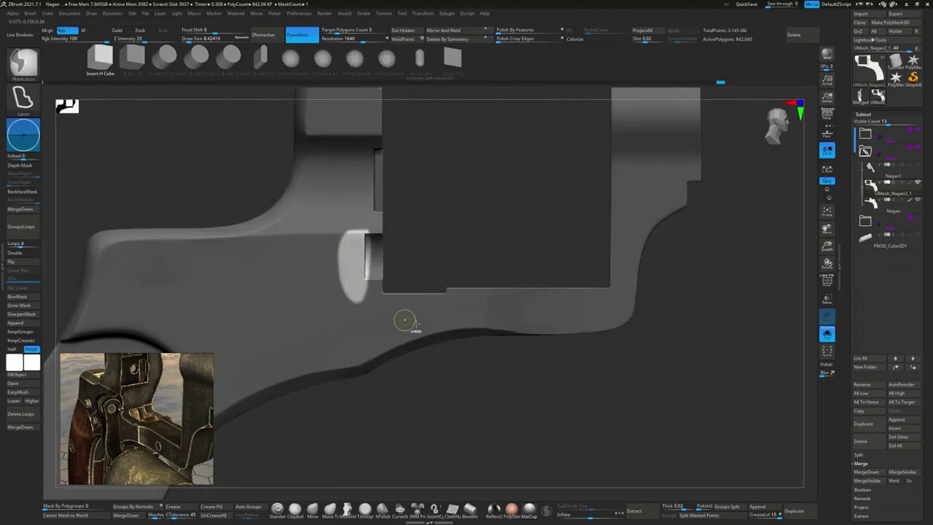
{"action": "key", "text": "w"}
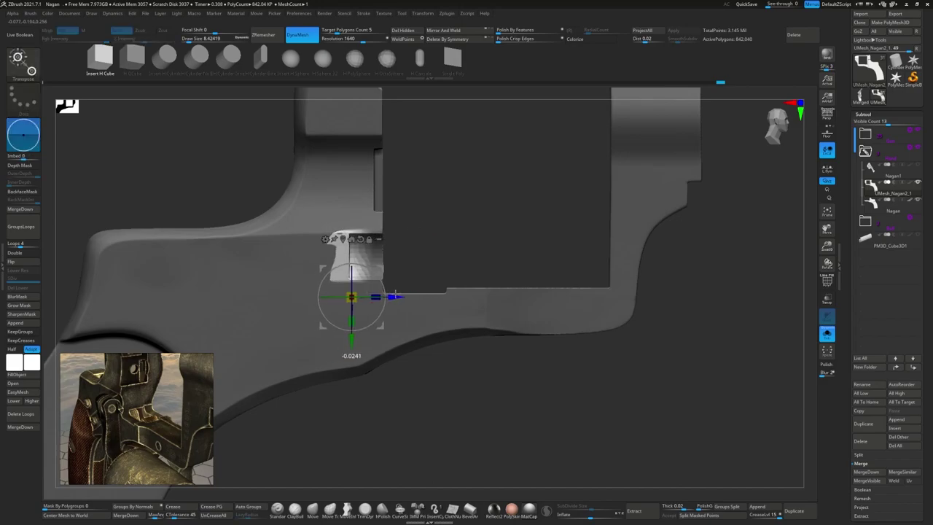
{"action": "key", "text": "q"}
{"action": "key", "text": "ctrl+shift+a"}
{"action": "key", "text": "f"}
{"action": "mouse_move", "coordinate": [386, 250]}
{"action": "left_mouse_down"}
{"action": "mouse_move", "coordinate": [333, 332]}
{"action": "mouse_move", "coordinate": [313, 250]}
{"action": "mouse_move", "coordinate": [365, 271]}
{"action": "left_mouse_up"}
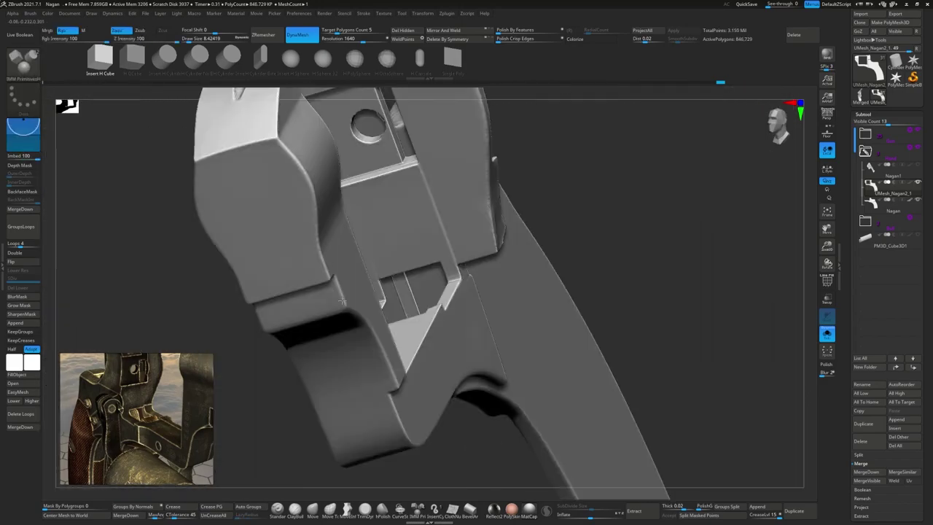
{"action": "key", "text": "f"}
- Isolate the Nagan frame part and move its masked lower window corner
{"action": "left_click", "coordinate": [677, 317], "text": "ctrl+shift"}
{"action": "mouse_move", "coordinate": [677, 317]}
{"action": "left_mouse_down"}
{"action": "mouse_move", "coordinate": [429, 329]}
{"action": "mouse_move", "coordinate": [437, 379]}
{"action": "mouse_move", "coordinate": [399, 326]}
{"action": "mouse_move", "coordinate": [355, 396]}
{"action": "mouse_move", "coordinate": [351, 351]}
{"action": "mouse_move", "coordinate": [525, 293]}
{"action": "left_mouse_up"}
{"action": "left_click", "coordinate": [394, 343], "text": "ctrl+shift"}
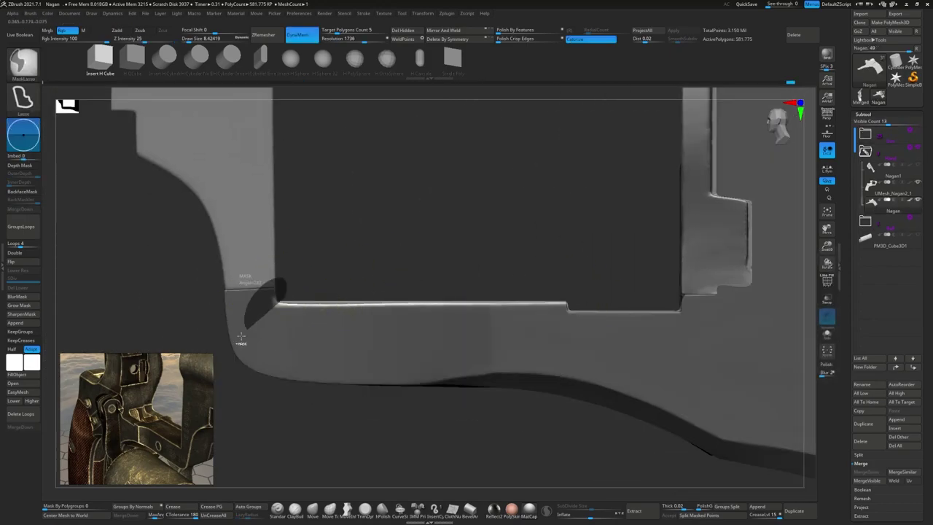
{"action": "key", "text": "w"}
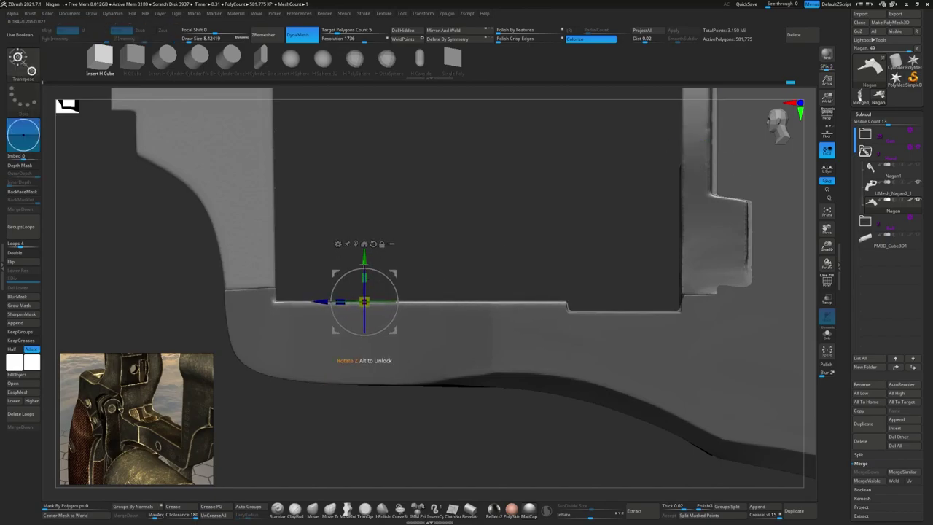
{"action": "left_click", "coordinate": [393, 265], "text": "ctrl"}
- Save the project as Nagan.zpr
{"action": "key", "text": "ctrl+s"}
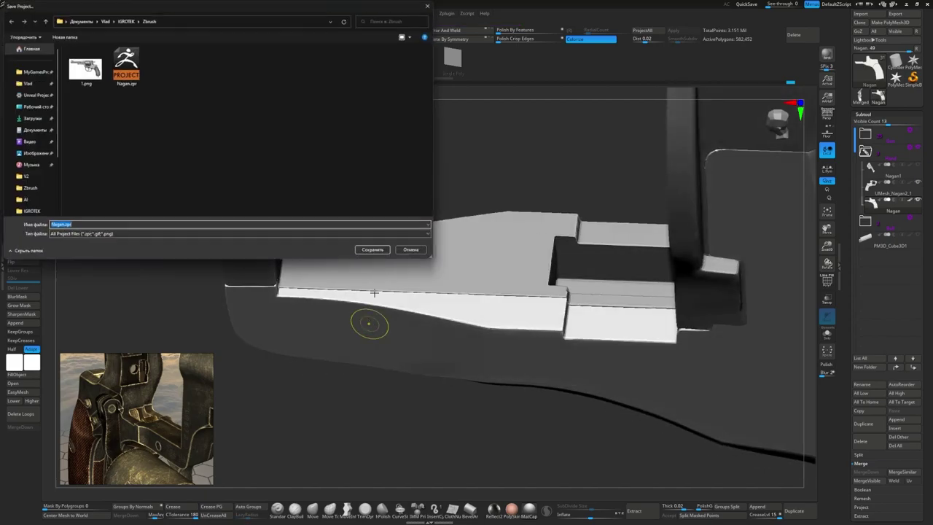
{"action": "key", "text": "Return"}
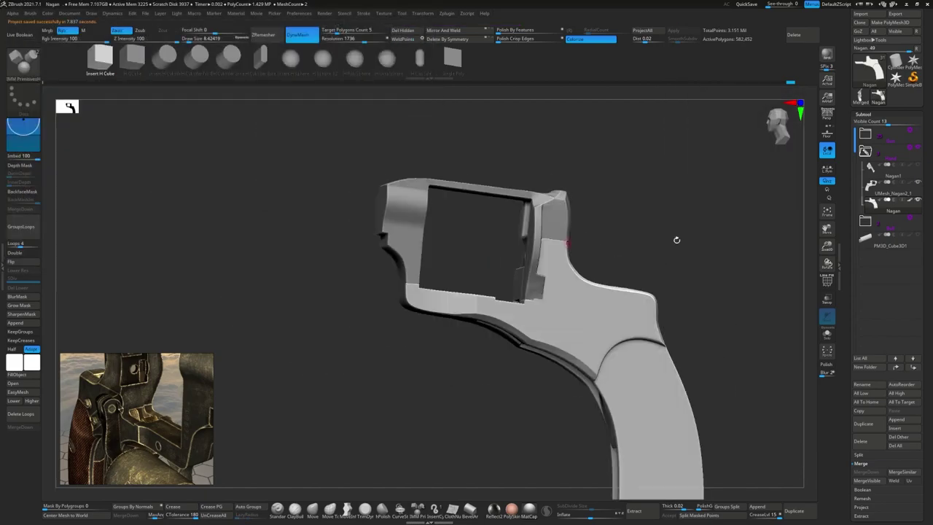
{"action": "mouse_move", "coordinate": [808, 328]}
{"action": "left_mouse_down"}
{"action": "mouse_move", "coordinate": [814, 171]}
{"action": "mouse_move", "coordinate": [494, 193]}
{"action": "mouse_move", "coordinate": [722, 310]}
{"action": "left_mouse_up"}
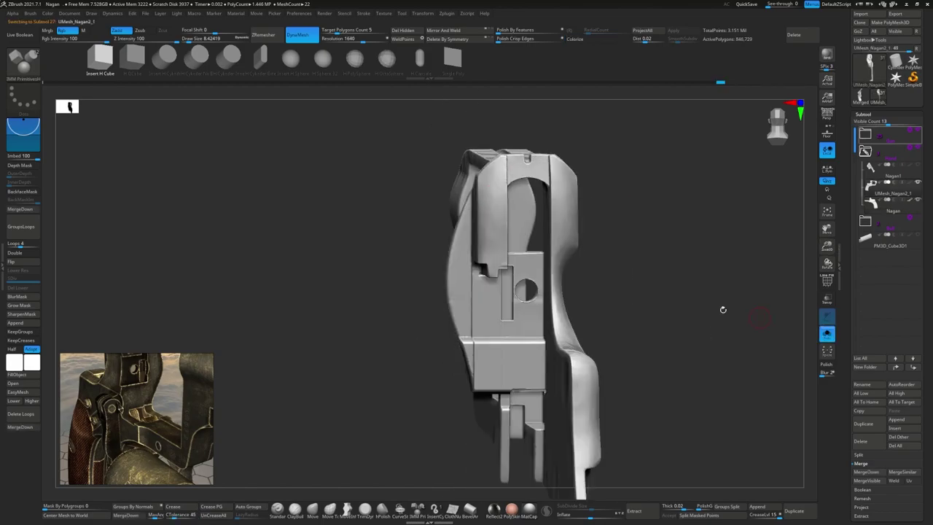
{"action": "mouse_move", "coordinate": [491, 237]}
{"action": "right_mouse_down"}
{"action": "mouse_move", "coordinate": [496, 310]}
{"action": "mouse_move", "coordinate": [328, 277]}
{"action": "right_mouse_up"}
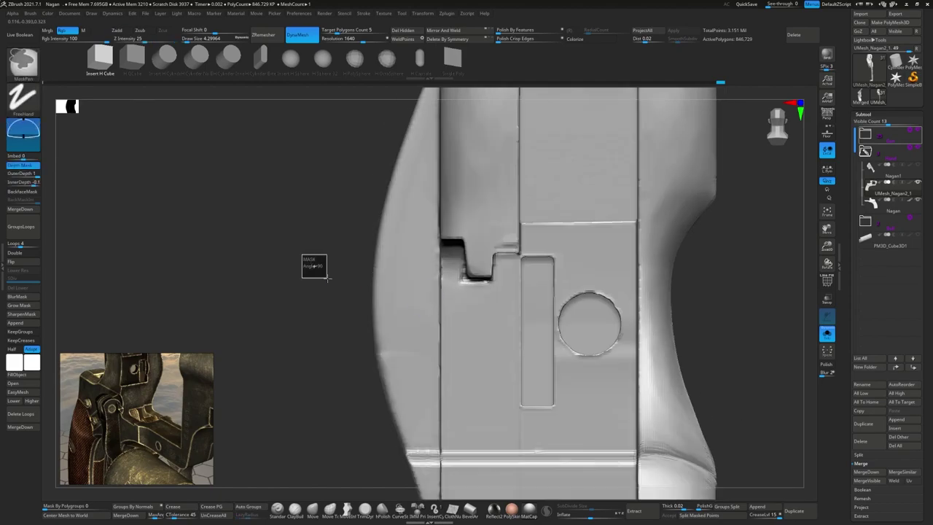
- Slide the inserted bar up-left along its length on the frame
{"action": "mouse_move", "coordinate": [515, 279]}
{"action": "right_mouse_down", "text": "ctrl"}
{"action": "mouse_move", "coordinate": [370, 253]}
{"action": "mouse_move", "coordinate": [302, 254]}
{"action": "mouse_move", "coordinate": [290, 266]}
{"action": "mouse_move", "coordinate": [447, 284]}
{"action": "right_mouse_up", "text": "ctrl"}
{"action": "left_click_drag", "start_coordinate": [466, 289], "coordinate": [392, 271]}
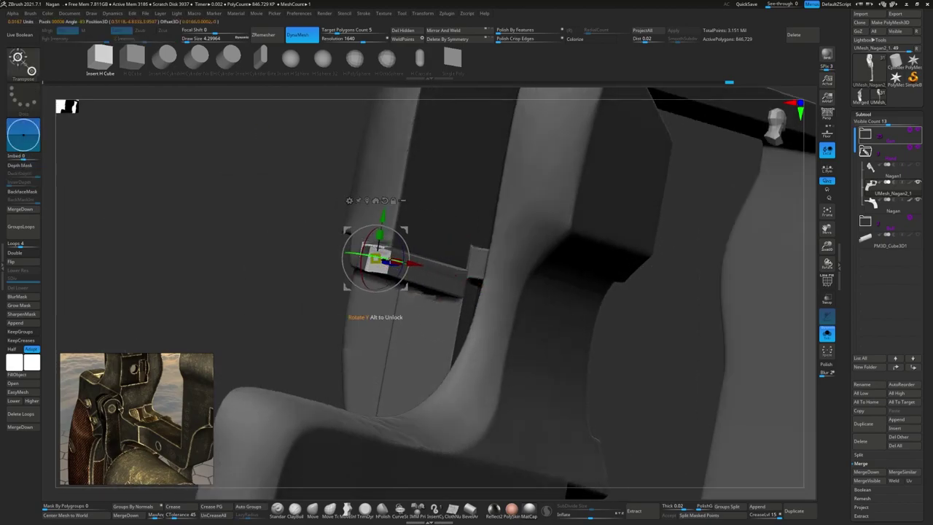
{"action": "key", "text": "q"}
{"action": "mouse_move", "coordinate": [394, 267]}
{"action": "right_mouse_down"}
{"action": "mouse_move", "coordinate": [626, 269]}
{"action": "mouse_move", "coordinate": [398, 229]}
{"action": "mouse_move", "coordinate": [252, 255]}
{"action": "mouse_move", "coordinate": [626, 312]}
{"action": "mouse_move", "coordinate": [524, 231]}
{"action": "mouse_move", "coordinate": [454, 310]}
{"action": "mouse_move", "coordinate": [685, 284]}
{"action": "right_mouse_up"}
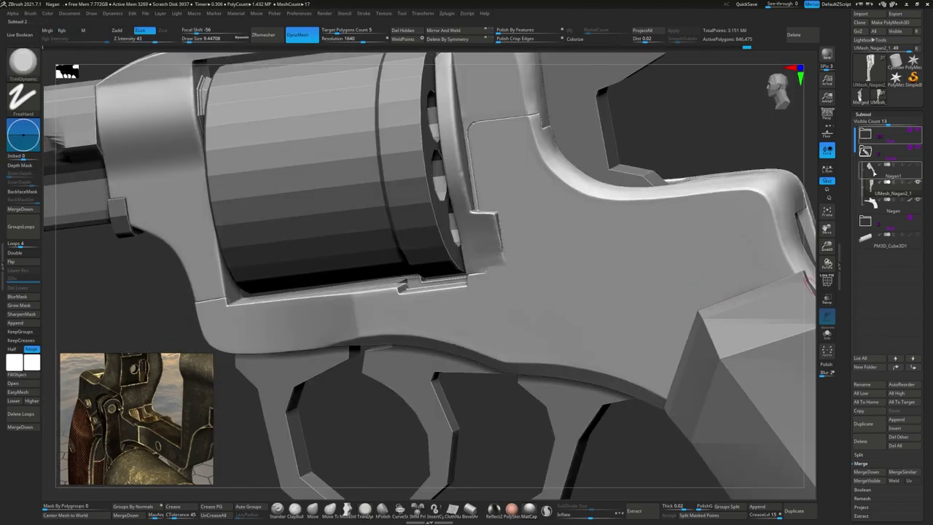
- Make UMesh_Nagan2_1 the active frame subtool and select the small part beside it
{"action": "left_click", "coordinate": [604, 187], "text": "alt"}
{"action": "mouse_move", "coordinate": [604, 187]}
{"action": "right_mouse_down", "text": "ctrl"}
{"action": "mouse_move", "coordinate": [525, 247]}
{"action": "mouse_move", "coordinate": [737, 231]}
{"action": "mouse_move", "coordinate": [728, 277]}
{"action": "right_mouse_up", "text": "ctrl"}
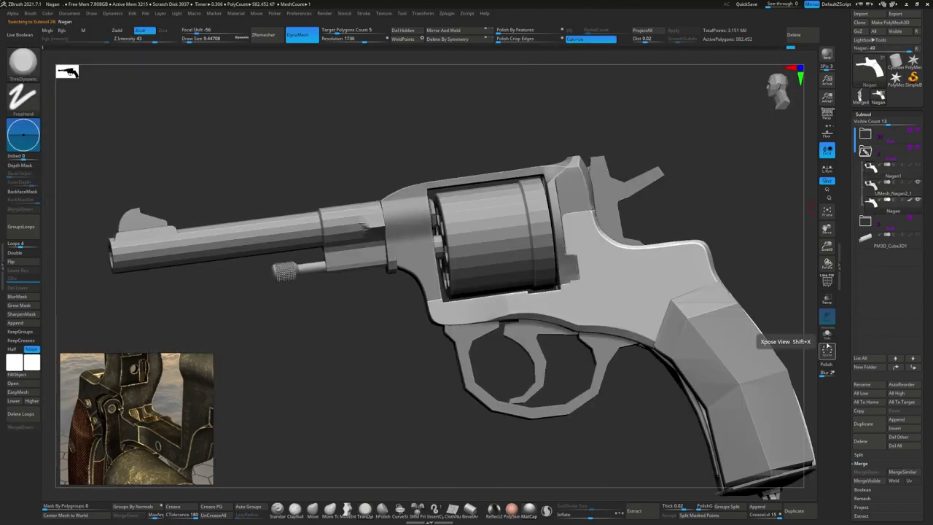
{"action": "left_click", "coordinate": [520, 271], "text": "alt"}
{"action": "right_click_drag", "start_coordinate": [520, 271], "coordinate": [508, 302]}
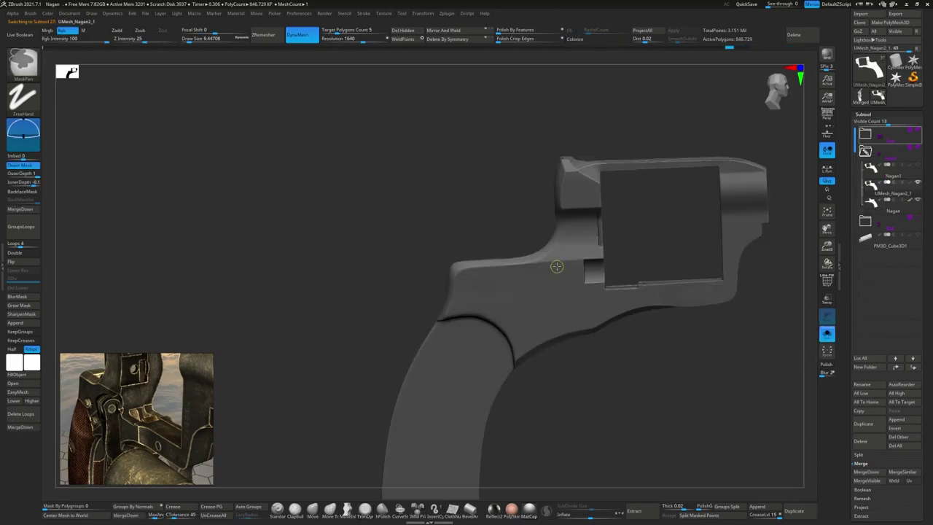
{"action": "left_click", "coordinate": [591, 271], "text": "alt"}
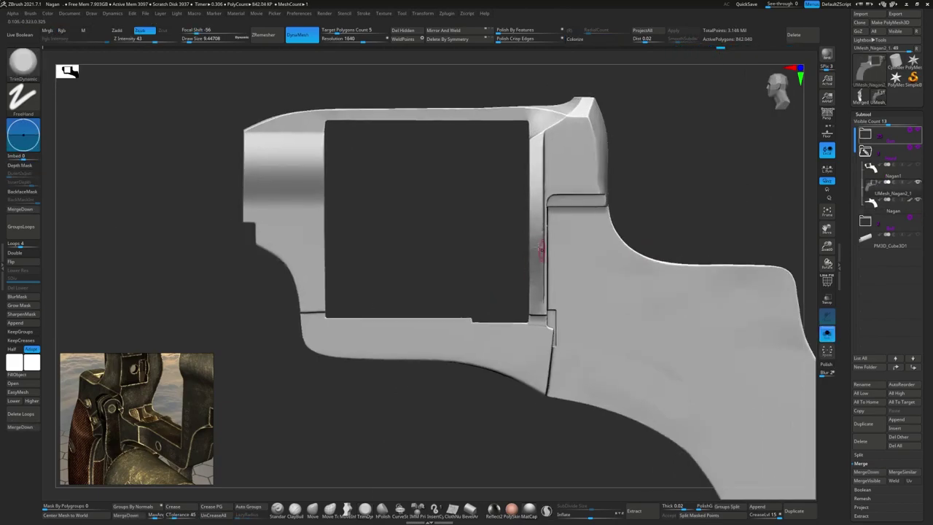
{"action": "mouse_move", "coordinate": [570, 246]}
{"action": "right_mouse_down"}
{"action": "mouse_move", "coordinate": [500, 233]}
{"action": "mouse_move", "coordinate": [602, 238]}
{"action": "mouse_move", "coordinate": [593, 218]}
{"action": "mouse_move", "coordinate": [369, 206]}
{"action": "right_mouse_up"}
{"action": "key", "text": "s"}
{"action": "key", "text": "w"}
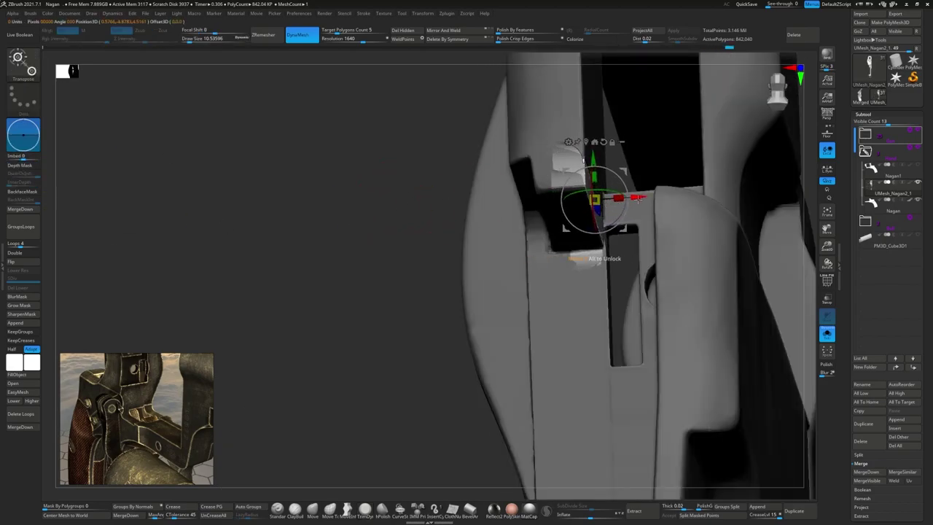
- Smooth frame edges with TrimDynamic and move the hammer part down beside the cylinder
{"action": "left_click", "coordinate": [365, 507]}
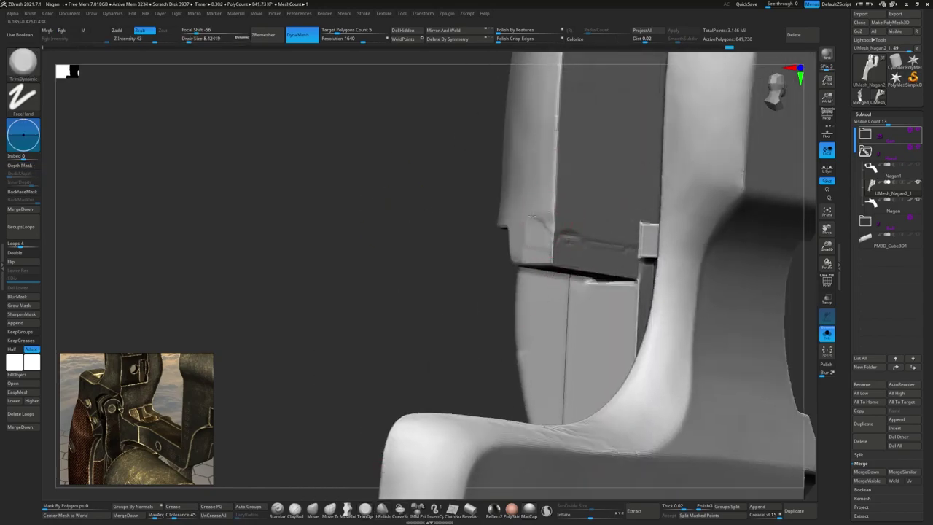
{"action": "mouse_move", "coordinate": [563, 243]}
{"action": "right_mouse_down"}
{"action": "mouse_move", "coordinate": [635, 236]}
{"action": "mouse_move", "coordinate": [571, 250]}
{"action": "mouse_move", "coordinate": [502, 235]}
{"action": "right_mouse_up"}
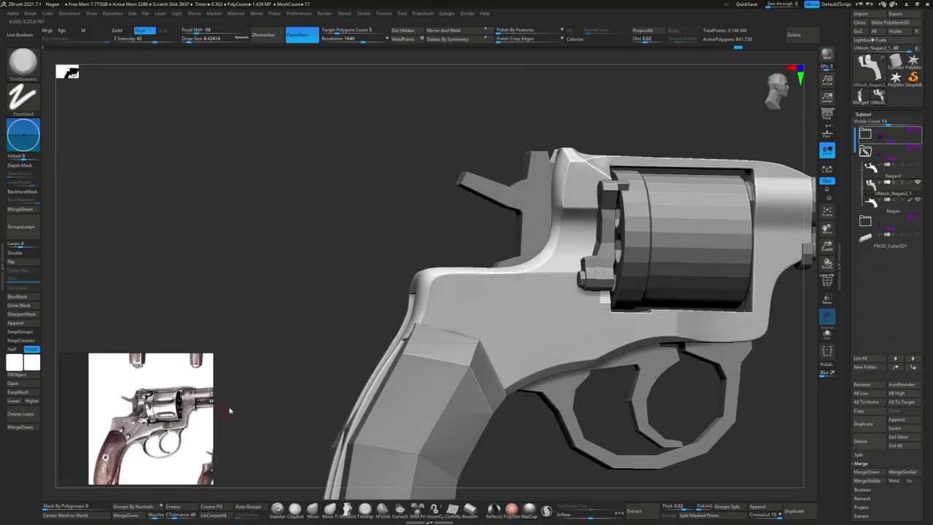
{"action": "key", "text": "w"}
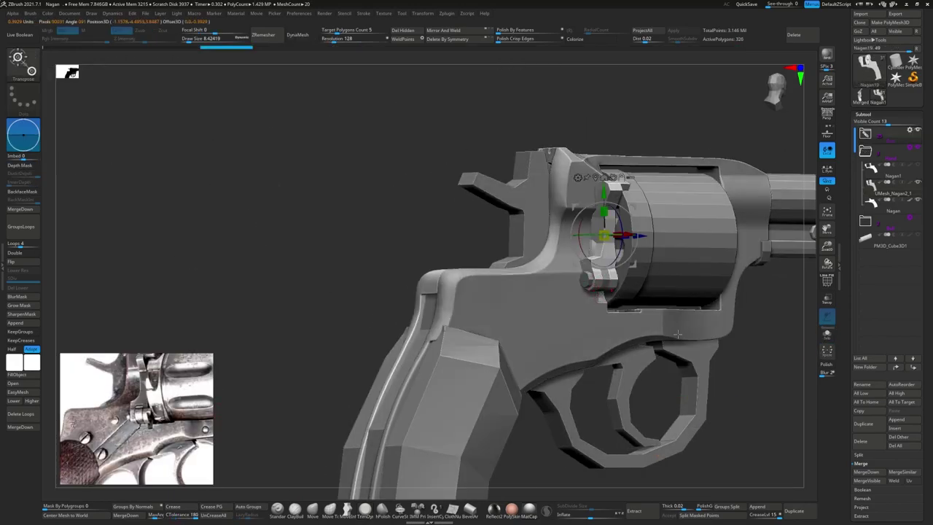
{"action": "left_click_drag", "start_coordinate": [603, 247], "coordinate": [596, 277]}
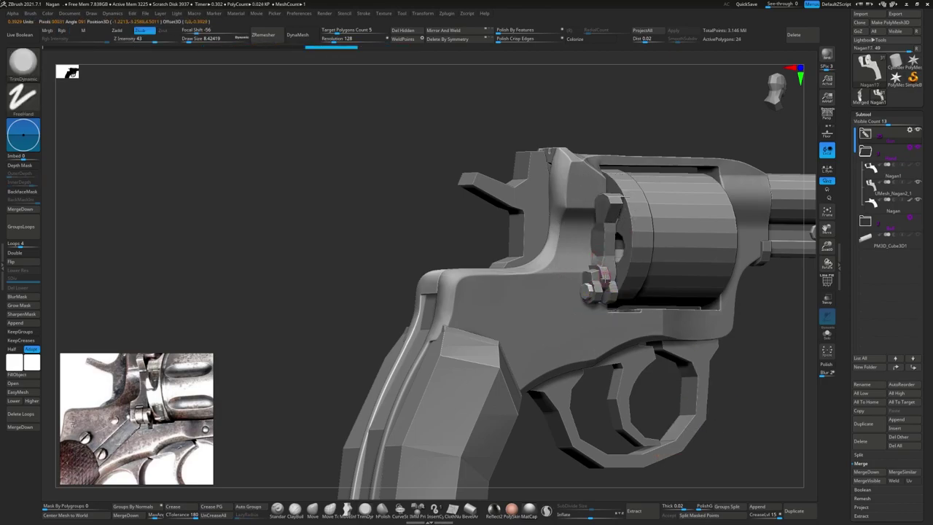
{"action": "key", "text": "q"}
{"action": "mouse_move", "coordinate": [597, 290]}
{"action": "right_mouse_down"}
{"action": "mouse_move", "coordinate": [563, 268]}
{"action": "mouse_move", "coordinate": [505, 310]}
{"action": "mouse_move", "coordinate": [507, 297]}
{"action": "mouse_move", "coordinate": [503, 350]}
{"action": "right_mouse_up"}
- Select the trigger guard subtool Nagan12, raise its subdivision level and pick TrimDynamic
{"action": "left_click", "coordinate": [500, 333], "text": "alt"}
{"action": "key", "text": "d"}
{"action": "key", "text": "d"}
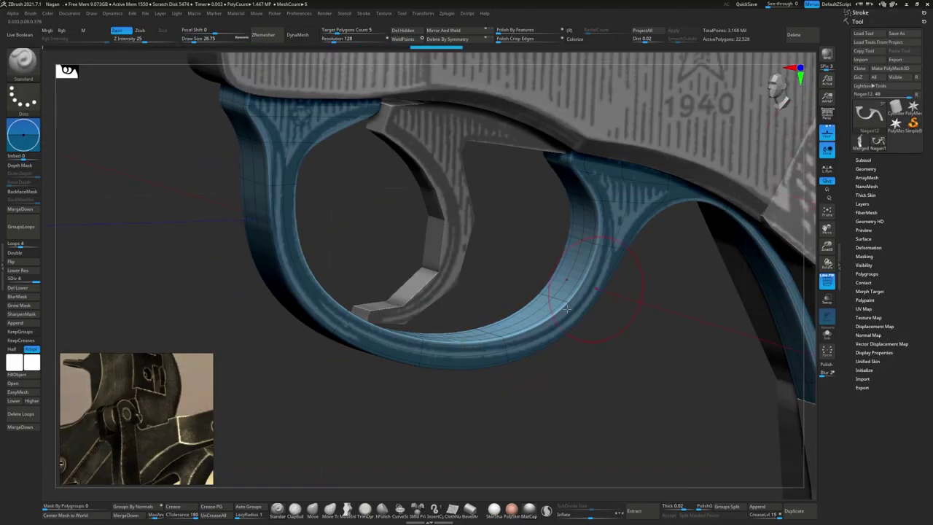
{"action": "key", "text": "shift+f"}
{"action": "key", "text": "d"}
{"action": "key", "text": "b"}
{"action": "key", "text": "t"}
{"action": "key", "text": "d"}
- Orbit around the trigger guard to inspect its shape from several angles
{"action": "right_click_drag", "start_coordinate": [516, 352], "coordinate": [568, 292]}
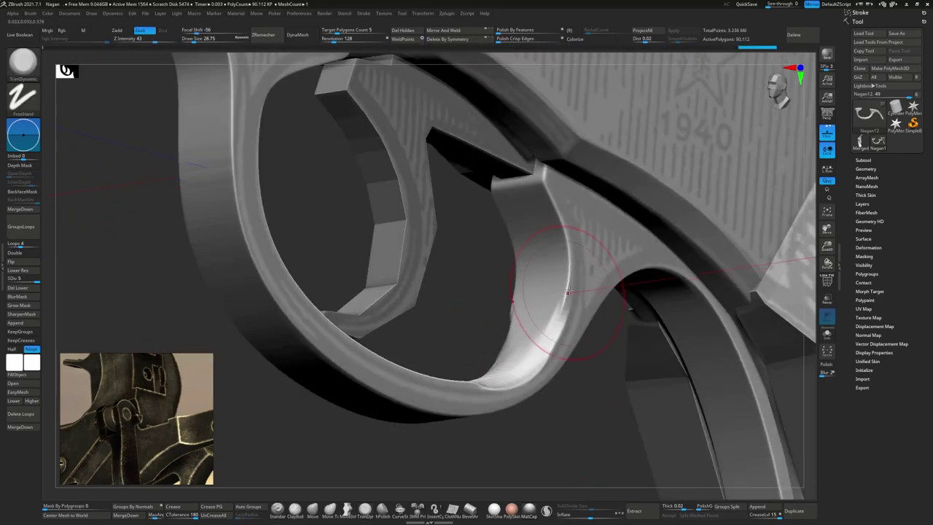
{"action": "right_click_drag", "start_coordinate": [522, 352], "coordinate": [533, 326]}
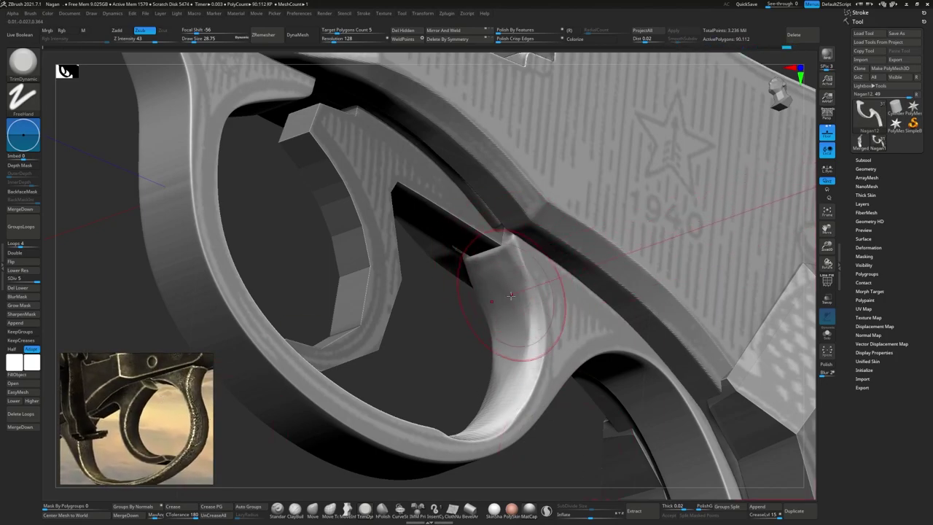
{"action": "mouse_move", "coordinate": [510, 295]}
{"action": "right_mouse_down"}
{"action": "mouse_move", "coordinate": [479, 260]}
{"action": "mouse_move", "coordinate": [526, 295]}
{"action": "mouse_move", "coordinate": [523, 333]}
{"action": "right_mouse_up"}
{"action": "mouse_move", "coordinate": [516, 377]}
{"action": "right_mouse_down"}
{"action": "mouse_move", "coordinate": [599, 340]}
{"action": "mouse_move", "coordinate": [510, 321]}
{"action": "mouse_move", "coordinate": [435, 289]}
{"action": "mouse_move", "coordinate": [417, 216]}
{"action": "right_mouse_up"}
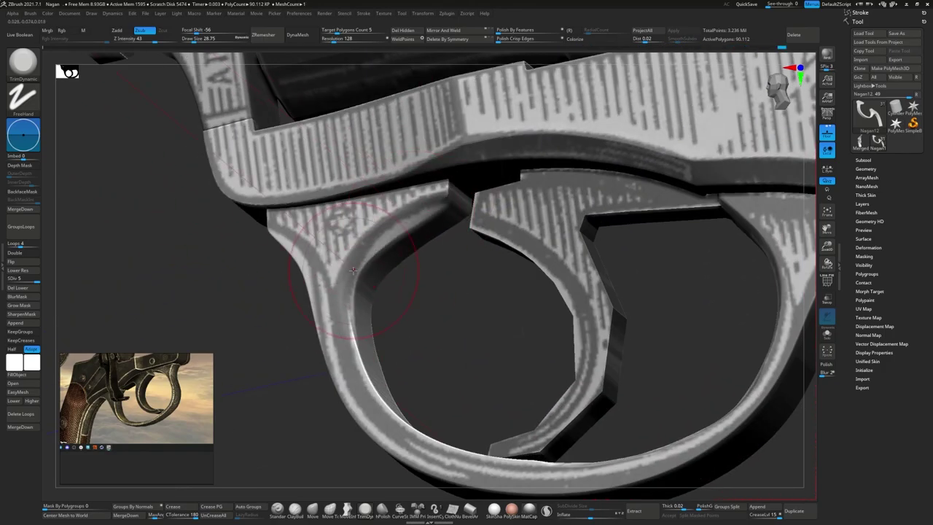
{"action": "right_click_drag", "start_coordinate": [352, 270], "coordinate": [370, 281]}
{"action": "mouse_move", "coordinate": [386, 350]}
{"action": "right_mouse_down"}
{"action": "mouse_move", "coordinate": [414, 357]}
{"action": "mouse_move", "coordinate": [574, 274]}
{"action": "right_mouse_up"}
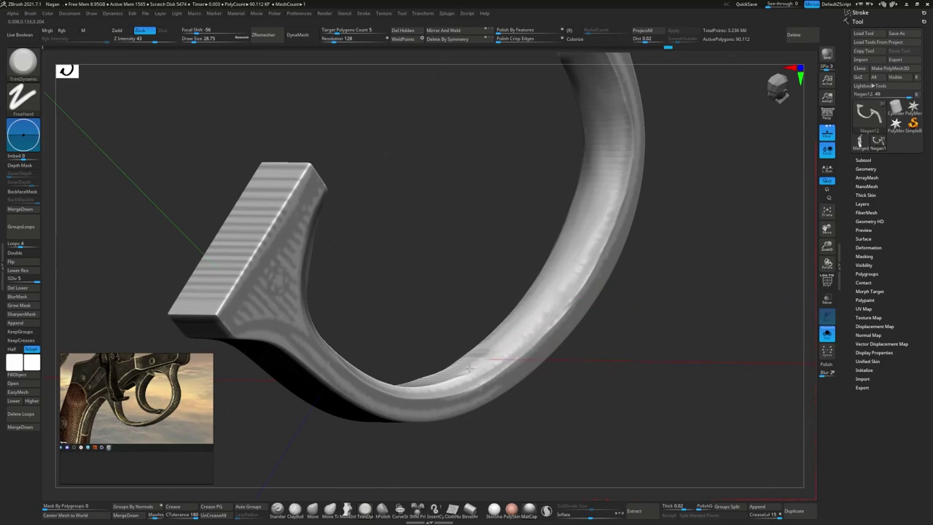
{"action": "right_click_drag", "start_coordinate": [598, 161], "coordinate": [431, 382]}
{"action": "right_click_drag", "start_coordinate": [368, 377], "coordinate": [411, 388]}
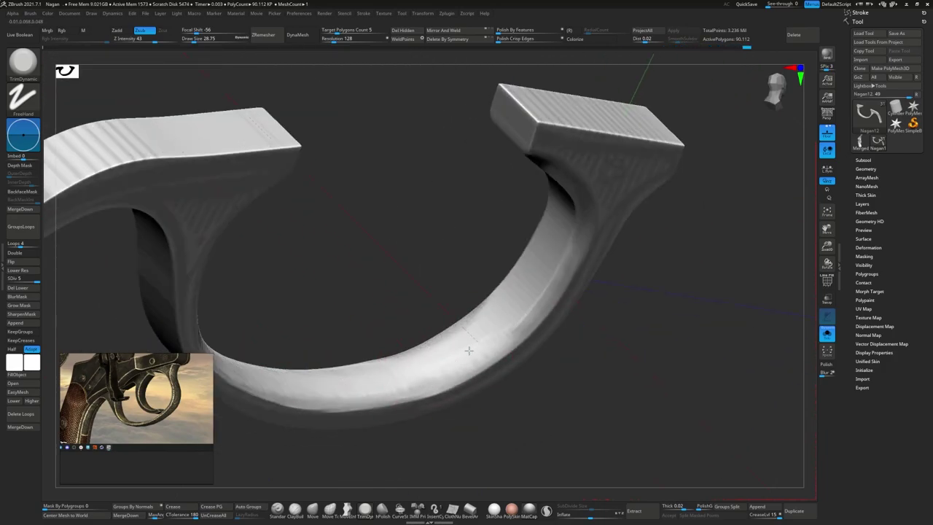
{"action": "right_click_drag", "start_coordinate": [330, 393], "coordinate": [469, 347]}
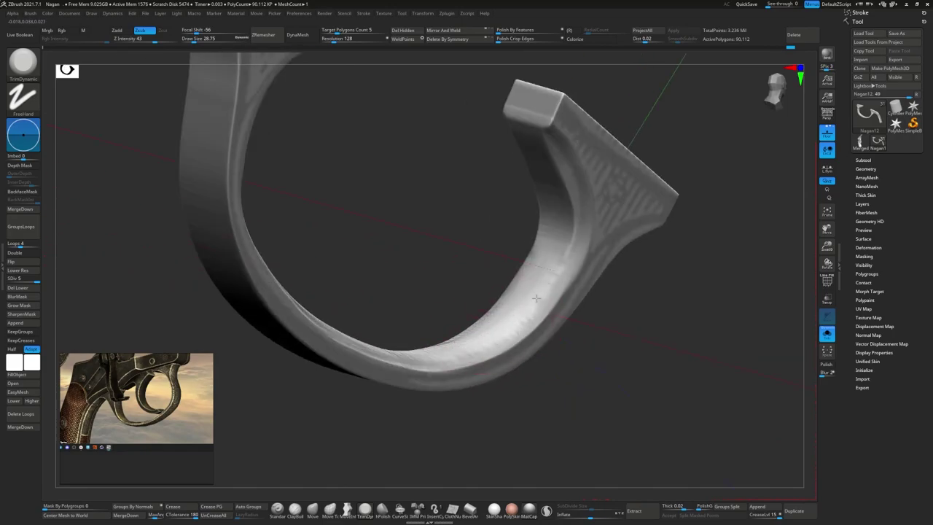
{"action": "right_click_drag", "start_coordinate": [536, 297], "coordinate": [507, 331]}
{"action": "mouse_move", "coordinate": [494, 250]}
{"action": "right_mouse_down"}
{"action": "mouse_move", "coordinate": [514, 246]}
{"action": "mouse_move", "coordinate": [475, 269]}
{"action": "right_mouse_up"}
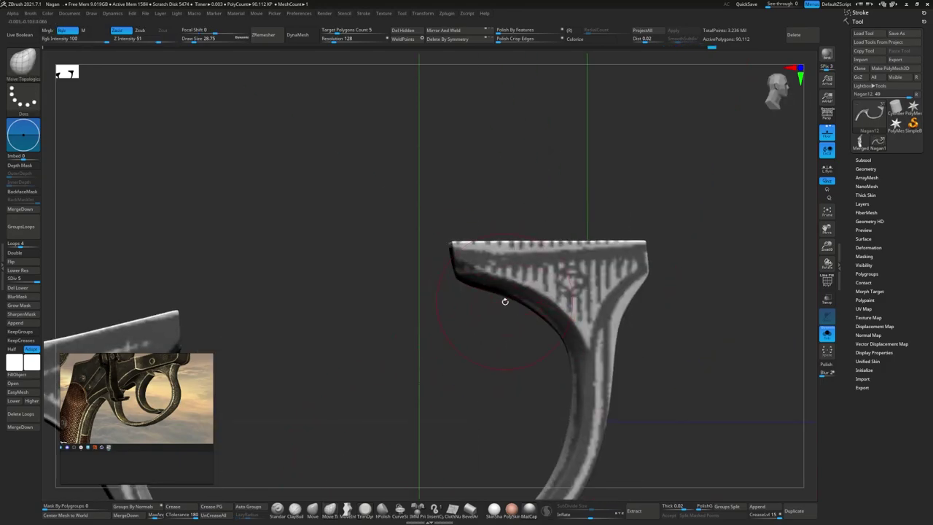
{"action": "mouse_move", "coordinate": [503, 278]}
{"action": "right_mouse_down"}
{"action": "mouse_move", "coordinate": [489, 301]}
{"action": "mouse_move", "coordinate": [552, 359]}
{"action": "mouse_move", "coordinate": [532, 342]}
{"action": "mouse_move", "coordinate": [508, 374]}
{"action": "right_mouse_up"}
{"action": "mouse_move", "coordinate": [596, 370]}
{"action": "right_mouse_down"}
{"action": "mouse_move", "coordinate": [604, 386]}
{"action": "mouse_move", "coordinate": [593, 316]}
{"action": "mouse_move", "coordinate": [506, 354]}
{"action": "right_mouse_up"}
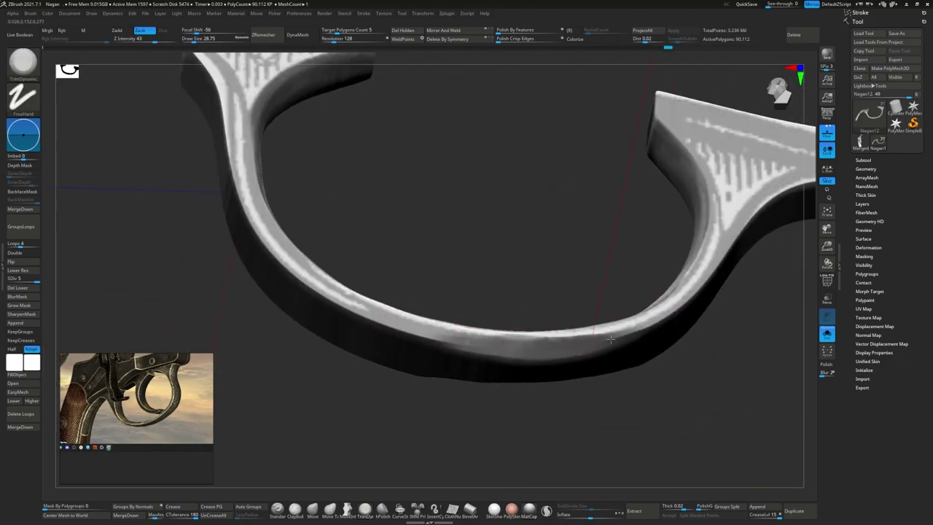
{"action": "mouse_move", "coordinate": [610, 339]}
{"action": "right_mouse_down"}
{"action": "mouse_move", "coordinate": [432, 354]}
{"action": "mouse_move", "coordinate": [582, 362]}
{"action": "right_mouse_up"}
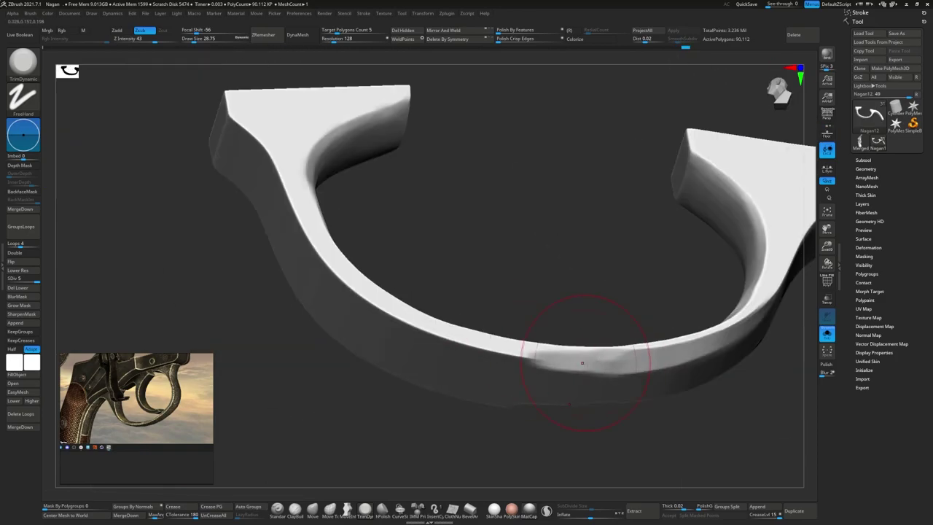
- Smooth the dented patch along the guard's lower edge, resizing the brush
{"action": "mouse_move", "coordinate": [582, 363]}
{"action": "left_mouse_down", "text": "shift"}
{"action": "mouse_move", "coordinate": [471, 368]}
{"action": "mouse_move", "coordinate": [604, 375]}
{"action": "mouse_move", "coordinate": [492, 353]}
{"action": "left_mouse_up", "text": "shift"}
{"action": "key", "text": "s"}
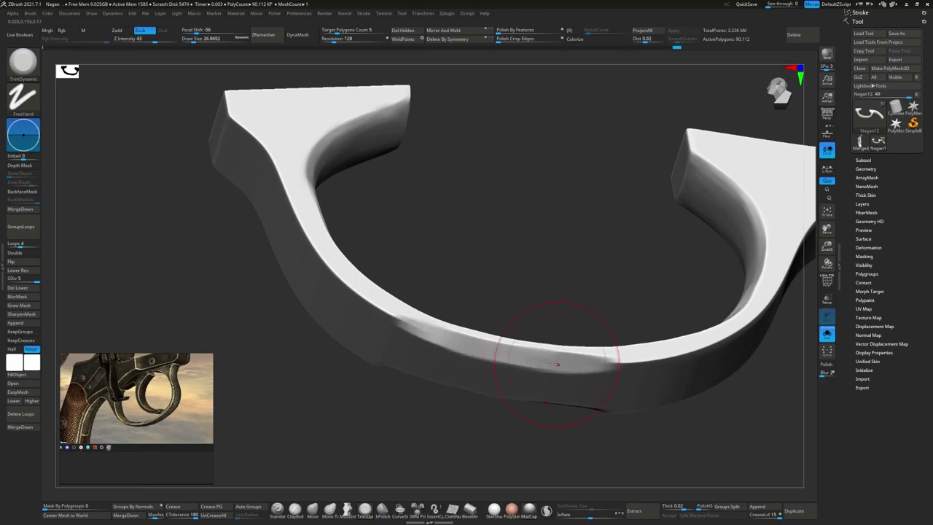
{"action": "left_click_drag", "start_coordinate": [556, 364], "coordinate": [662, 353], "text": "shift"}
{"action": "right_click_drag", "start_coordinate": [709, 352], "coordinate": [597, 355]}
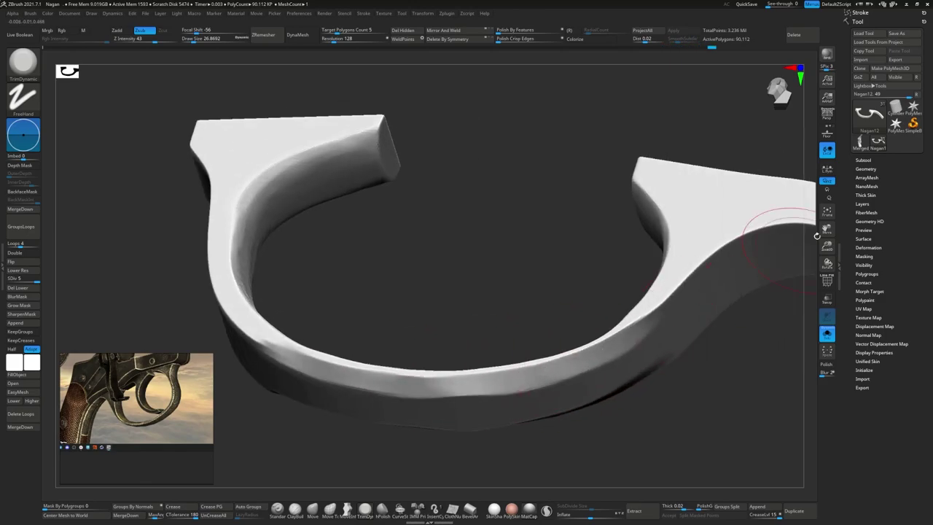
{"action": "right_click_drag", "start_coordinate": [817, 235], "coordinate": [585, 336]}
- Smooth the ridge on the upper inner curve and along the guard arm to its end
{"action": "left_click_drag", "start_coordinate": [638, 286], "coordinate": [764, 235], "text": "shift"}
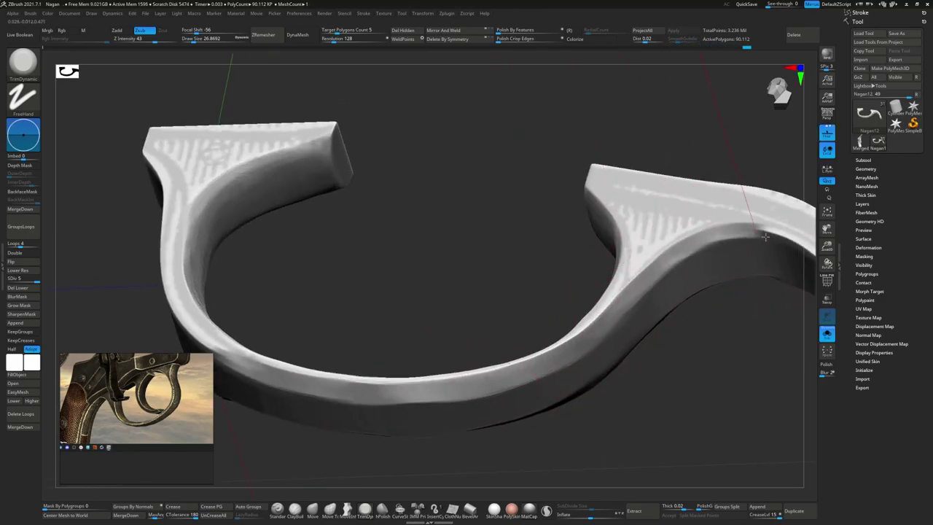
{"action": "mouse_move", "coordinate": [604, 330]}
{"action": "right_mouse_down"}
{"action": "mouse_move", "coordinate": [615, 277]}
{"action": "mouse_move", "coordinate": [430, 219]}
{"action": "mouse_move", "coordinate": [422, 232]}
{"action": "right_mouse_up"}
{"action": "mouse_move", "coordinate": [440, 227]}
{"action": "left_mouse_down", "text": "shift"}
{"action": "mouse_move", "coordinate": [566, 235]}
{"action": "mouse_move", "coordinate": [715, 329]}
{"action": "left_mouse_up", "text": "shift"}
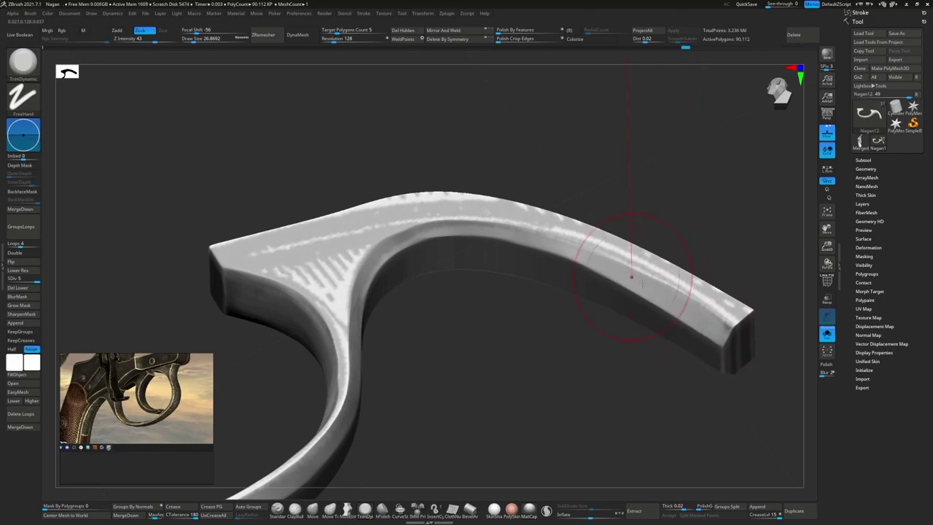
- Recentre the S-shaped guard and smooth the surface along its arm
{"action": "mouse_move", "coordinate": [357, 303]}
{"action": "right_mouse_down"}
{"action": "mouse_move", "coordinate": [408, 292]}
{"action": "mouse_move", "coordinate": [597, 208]}
{"action": "mouse_move", "coordinate": [483, 371]}
{"action": "mouse_move", "coordinate": [500, 333]}
{"action": "right_mouse_up"}
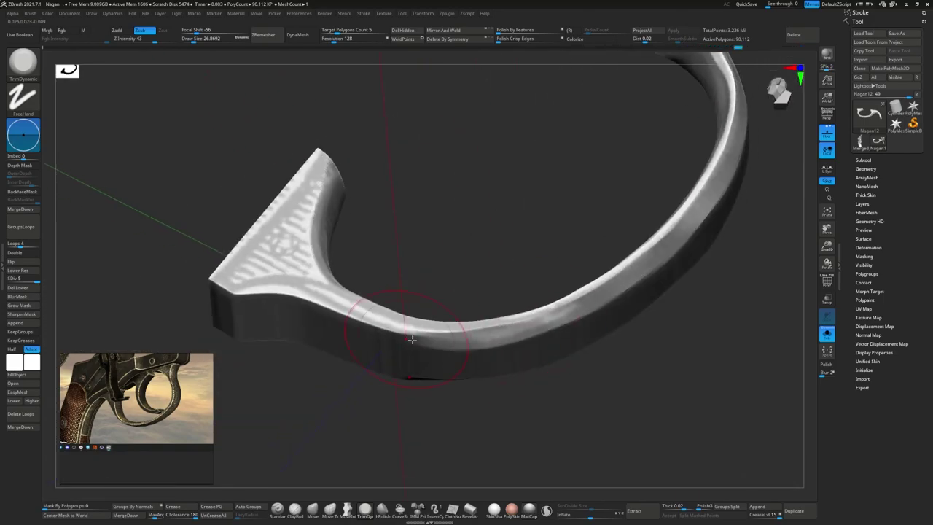
{"action": "right_click_drag", "start_coordinate": [327, 318], "coordinate": [445, 308], "text": "alt"}
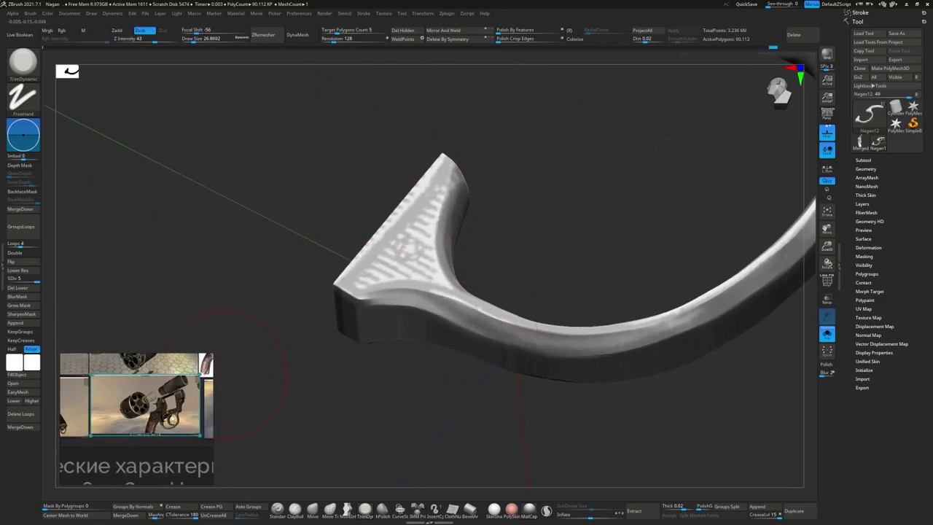
{"action": "right_click_drag", "start_coordinate": [402, 244], "coordinate": [412, 303]}
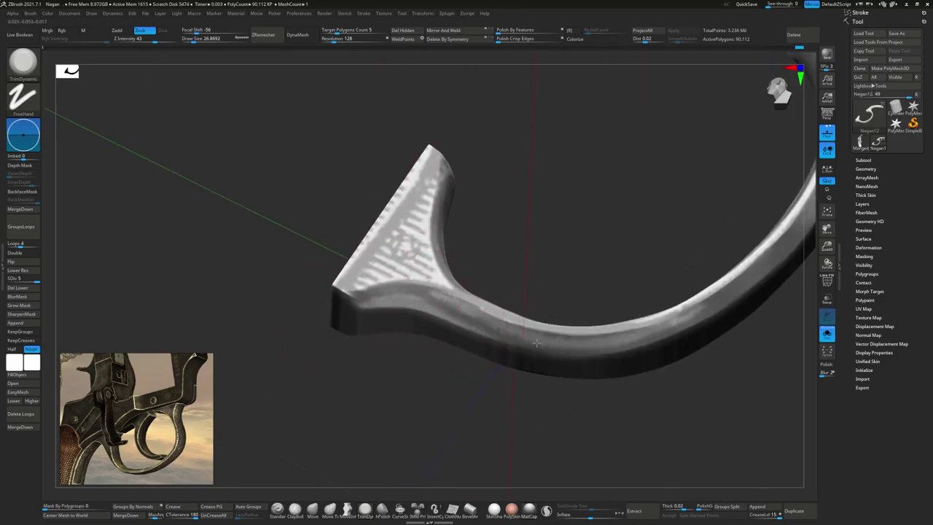
{"action": "right_click_drag", "start_coordinate": [409, 322], "coordinate": [370, 314]}
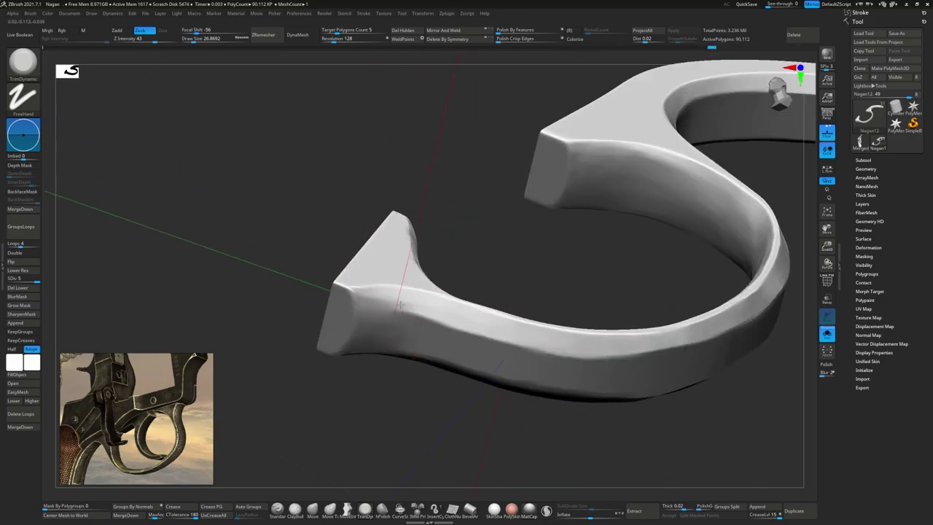
{"action": "mouse_move", "coordinate": [533, 353]}
{"action": "right_mouse_down", "text": "alt"}
{"action": "mouse_move", "coordinate": [558, 322]}
{"action": "mouse_move", "coordinate": [604, 301]}
{"action": "mouse_move", "coordinate": [418, 350]}
{"action": "right_mouse_up", "text": "alt"}
{"action": "left_click_drag", "start_coordinate": [488, 319], "coordinate": [589, 307]}
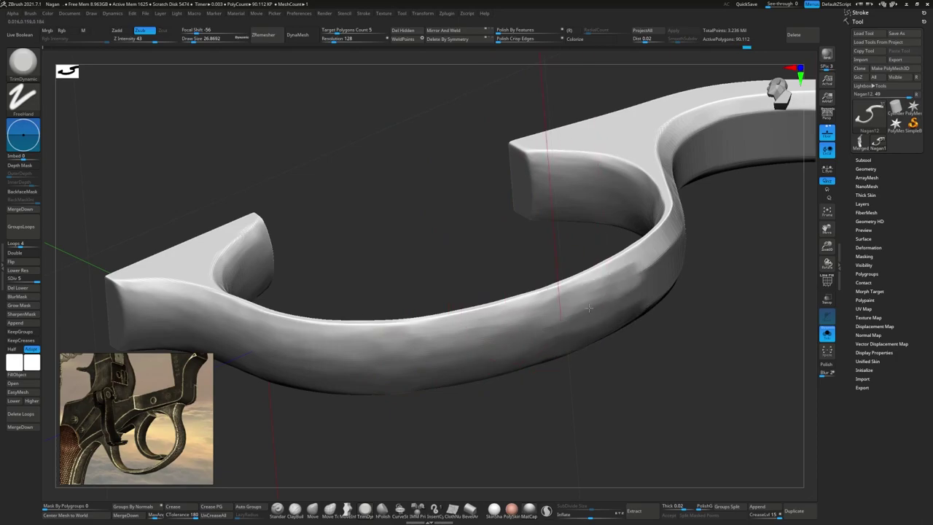
- Smooth away the bump near the handle's end and turn to a side-on view
{"action": "mouse_move", "coordinate": [562, 328]}
{"action": "right_mouse_down"}
{"action": "mouse_move", "coordinate": [652, 233]}
{"action": "mouse_move", "coordinate": [546, 291]}
{"action": "right_mouse_up"}
{"action": "right_click_drag", "start_coordinate": [604, 271], "coordinate": [664, 289]}
{"action": "left_click_drag", "start_coordinate": [667, 294], "coordinate": [413, 311], "text": "shift"}
{"action": "right_click_drag", "start_coordinate": [393, 296], "coordinate": [605, 314]}
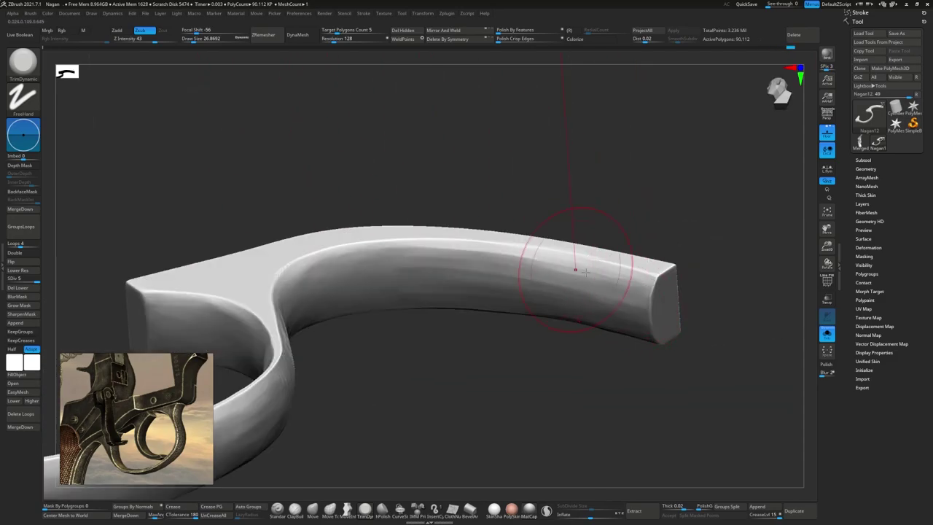
{"action": "mouse_move", "coordinate": [575, 260]}
{"action": "right_mouse_down", "text": "shift"}
{"action": "mouse_move", "coordinate": [366, 342]}
{"action": "mouse_move", "coordinate": [365, 309]}
{"action": "right_mouse_up", "text": "shift"}
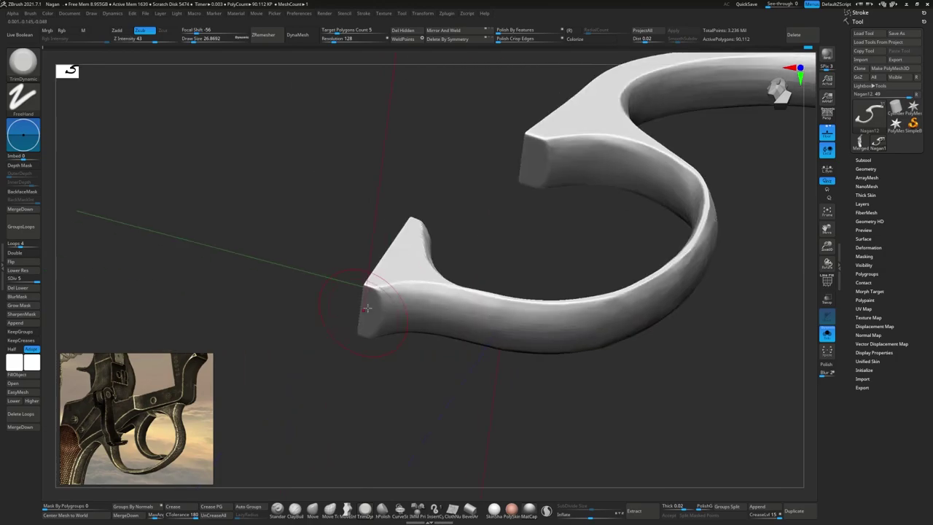
- Turn off Solo to show all revolver parts and inspect the guard's joint with the frame
{"action": "left_click", "coordinate": [827, 333]}
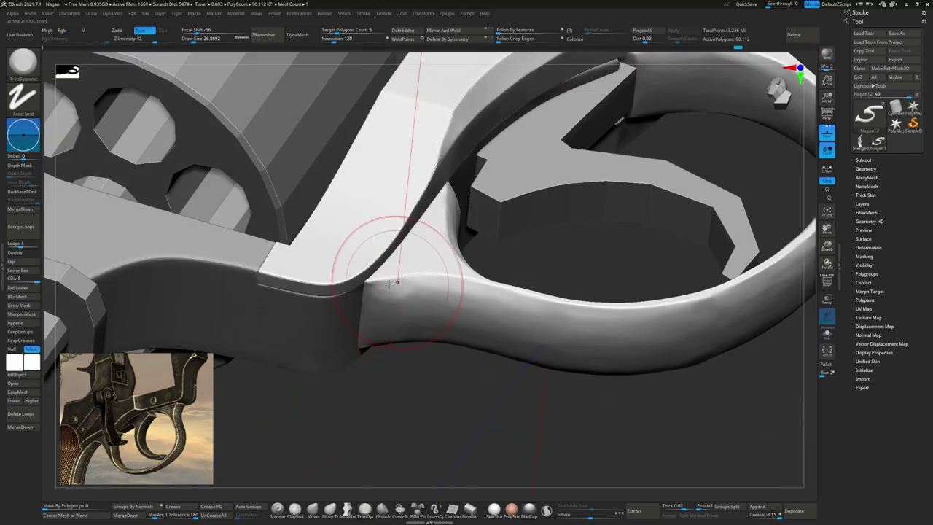
{"action": "right_click_drag", "start_coordinate": [388, 282], "coordinate": [374, 281]}
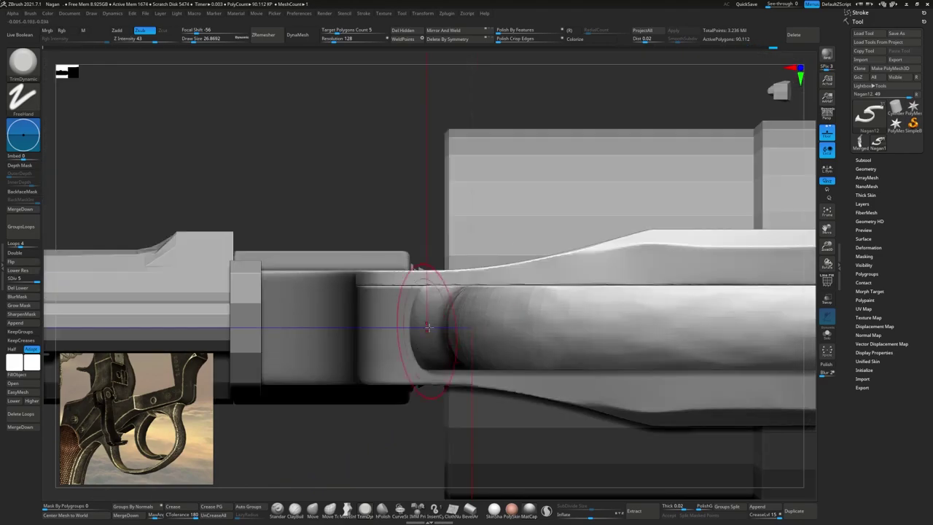
{"action": "mouse_move", "coordinate": [390, 304]}
{"action": "right_mouse_down"}
{"action": "mouse_move", "coordinate": [230, 382]}
{"action": "mouse_move", "coordinate": [415, 280]}
{"action": "mouse_move", "coordinate": [381, 267]}
{"action": "mouse_move", "coordinate": [364, 304]}
{"action": "mouse_move", "coordinate": [354, 487]}
{"action": "right_mouse_up"}
{"action": "scroll", "coordinate": [119, 410], "scroll_direction": "down", "scroll_amount": 1}
{"action": "key", "text": "ctrl"}
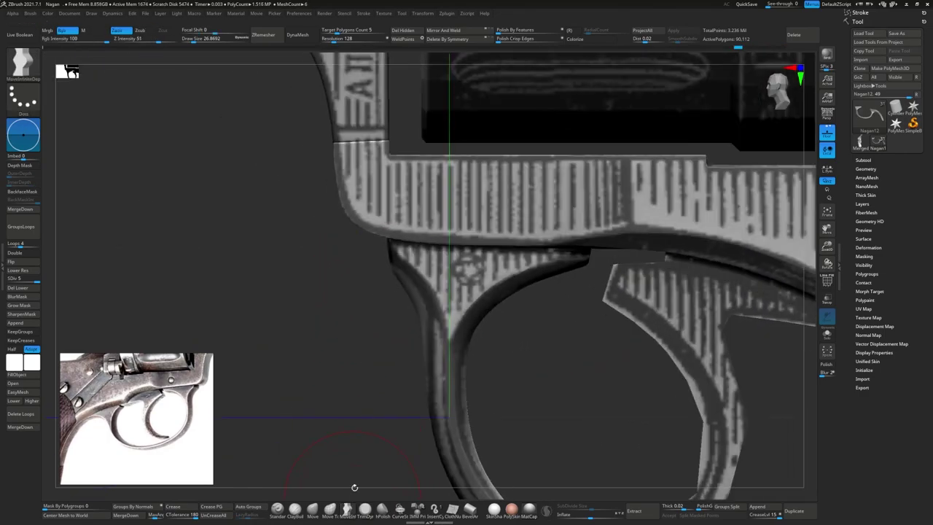
{"action": "left_click", "coordinate": [409, 302]}
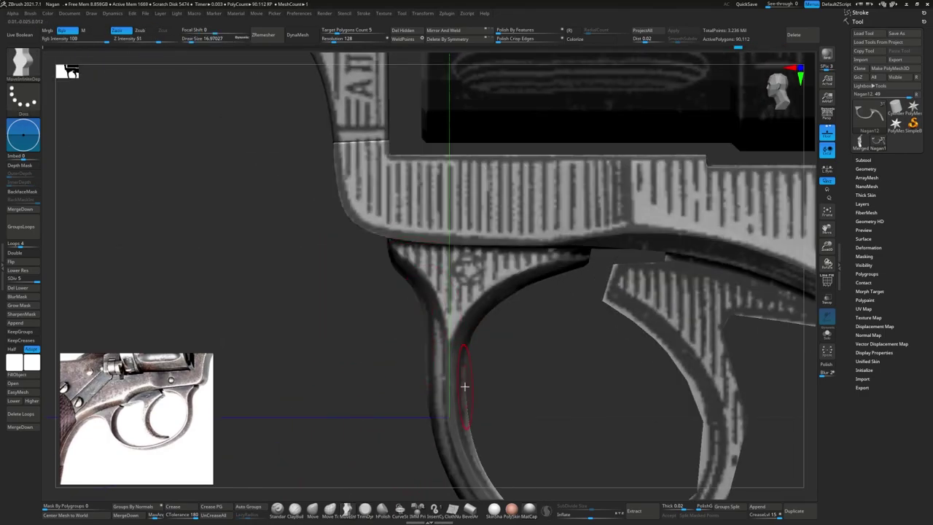
{"action": "right_click_drag", "start_coordinate": [471, 435], "coordinate": [494, 401]}
{"action": "mouse_move", "coordinate": [535, 446]}
{"action": "right_mouse_down"}
{"action": "mouse_move", "coordinate": [323, 209]}
{"action": "mouse_move", "coordinate": [287, 267]}
{"action": "mouse_move", "coordinate": [312, 255]}
{"action": "mouse_move", "coordinate": [335, 273]}
{"action": "mouse_move", "coordinate": [295, 294]}
{"action": "mouse_move", "coordinate": [364, 291]}
{"action": "mouse_move", "coordinate": [365, 244]}
{"action": "mouse_move", "coordinate": [381, 270]}
{"action": "mouse_move", "coordinate": [342, 298]}
{"action": "mouse_move", "coordinate": [362, 246]}
{"action": "mouse_move", "coordinate": [350, 261]}
{"action": "mouse_move", "coordinate": [396, 271]}
{"action": "mouse_move", "coordinate": [312, 270]}
{"action": "mouse_move", "coordinate": [307, 278]}
{"action": "right_mouse_up"}
- Select the TrimDynamic brush for flat trimming and dismiss the warning message
{"action": "left_click", "coordinate": [380, 509]}
{"action": "left_click", "coordinate": [342, 298], "text": "ctrl"}
{"action": "key", "text": "Return"}
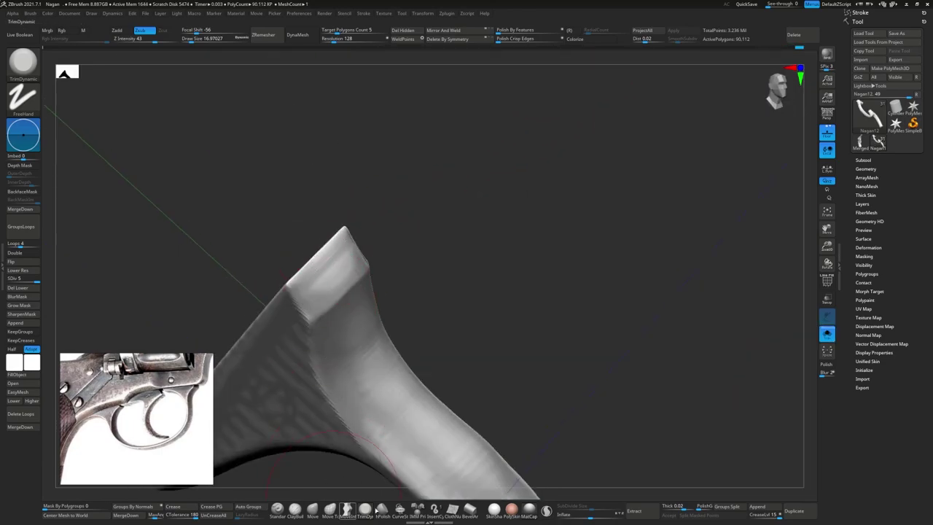
- Trim the rounded top of the trigger guard flat with TrimDynamic and check it from another angle
{"action": "key", "text": "b"}
{"action": "key", "text": "h"}
{"action": "key", "text": "p"}
{"action": "key", "text": "b"}
{"action": "key", "text": "t"}
{"action": "key", "text": "d"}
{"action": "left_click_drag", "start_coordinate": [307, 278], "coordinate": [361, 443]}
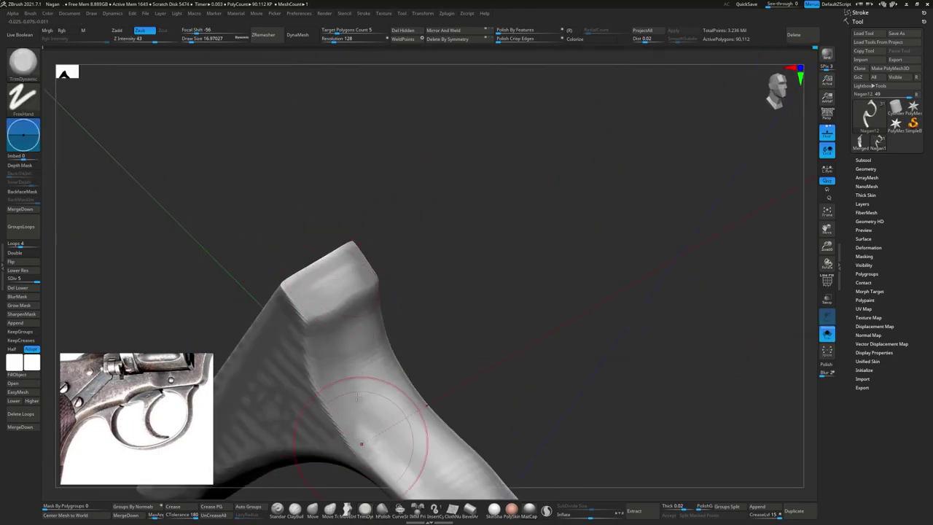
{"action": "mouse_move", "coordinate": [344, 310]}
{"action": "right_mouse_down"}
{"action": "mouse_move", "coordinate": [397, 288]}
{"action": "mouse_move", "coordinate": [382, 246]}
{"action": "right_mouse_up"}
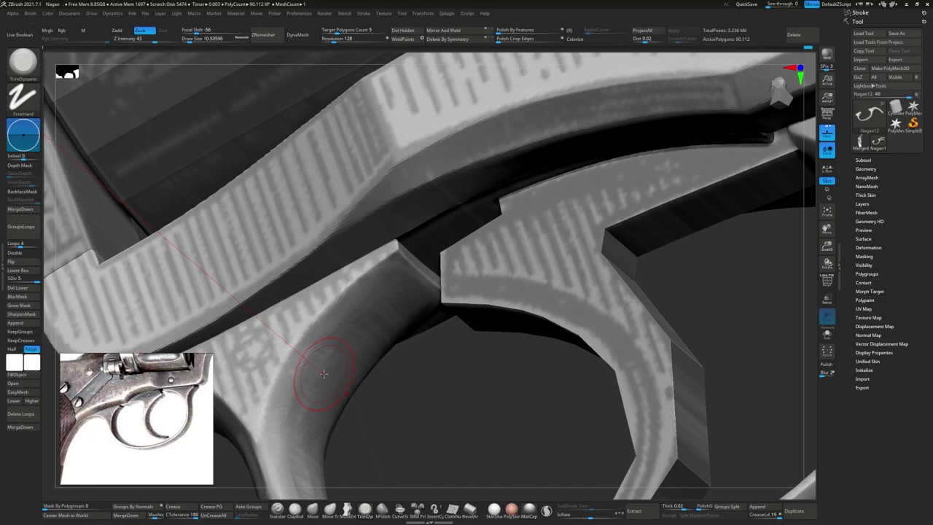
- Zoom around the trigger guard and browse the reference revolver photos for comparison
{"action": "right_click_drag", "start_coordinate": [373, 314], "coordinate": [435, 274]}
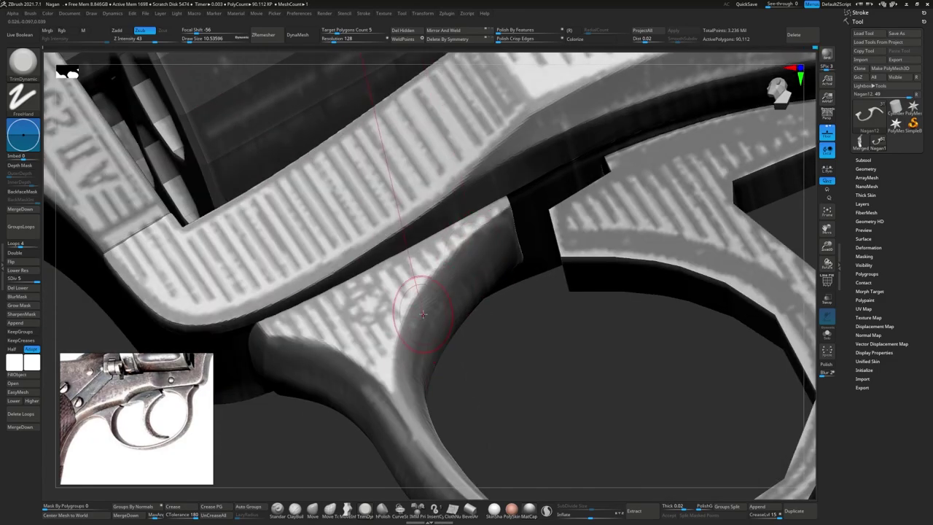
{"action": "mouse_move", "coordinate": [423, 313]}
{"action": "right_mouse_down"}
{"action": "mouse_move", "coordinate": [409, 354]}
{"action": "mouse_move", "coordinate": [427, 333]}
{"action": "mouse_move", "coordinate": [427, 298]}
{"action": "mouse_move", "coordinate": [517, 261]}
{"action": "right_mouse_up"}
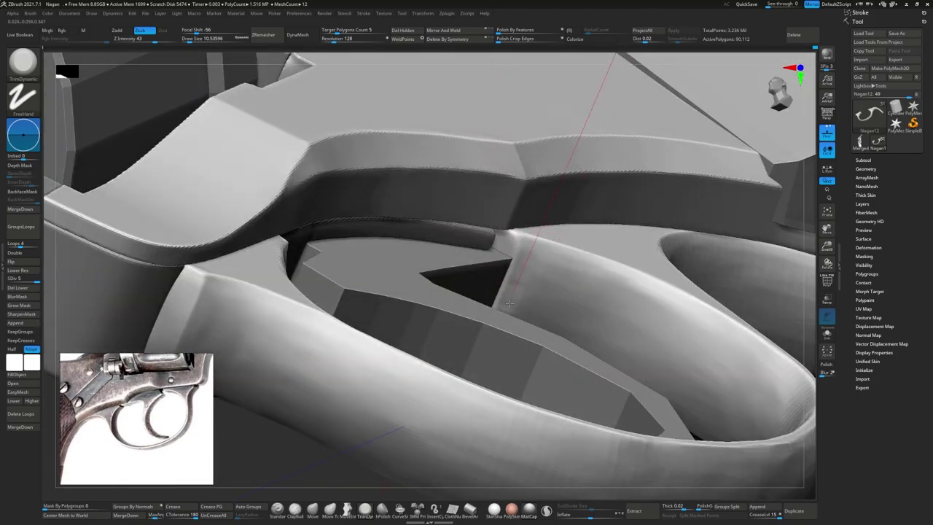
{"action": "right_click_drag", "start_coordinate": [509, 303], "coordinate": [437, 277]}
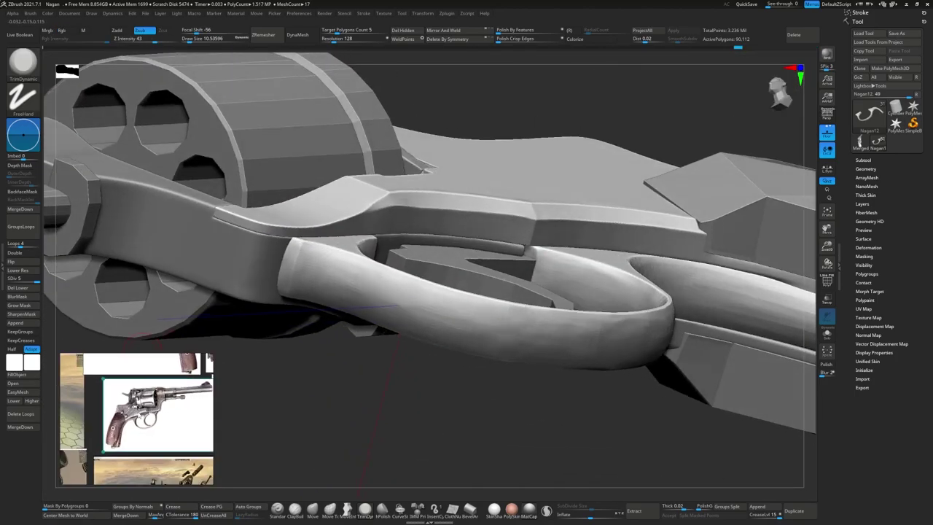
{"action": "middle_click_drag", "start_coordinate": [138, 408], "coordinate": [145, 386]}
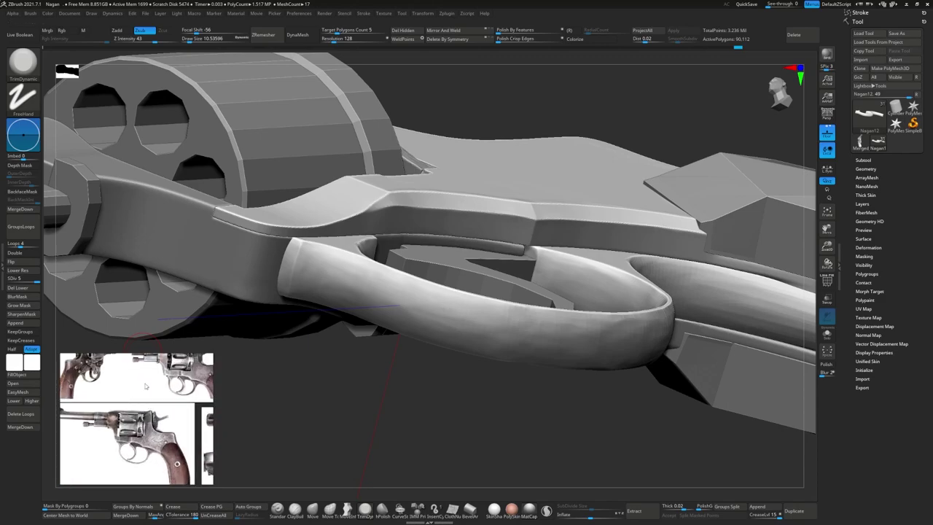
{"action": "scroll", "coordinate": [145, 386], "scroll_direction": "up", "scroll_amount": 5}
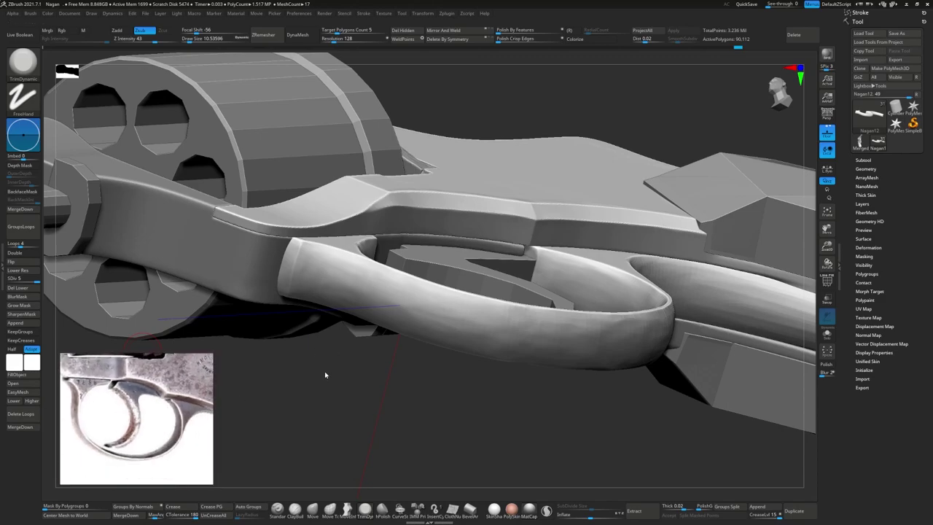
{"action": "scroll", "coordinate": [164, 415], "scroll_direction": "down", "scroll_amount": 5}
{"action": "scroll", "coordinate": [160, 408], "scroll_direction": "up", "scroll_amount": 5}
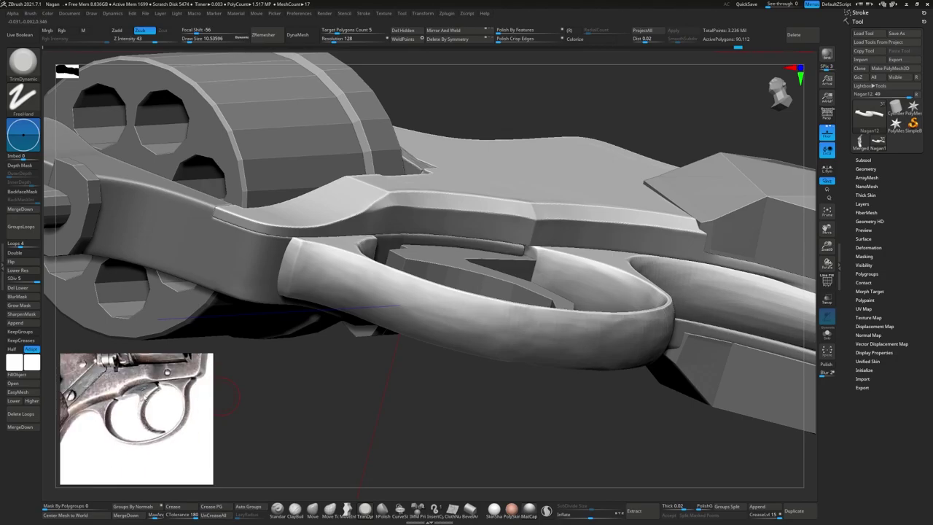
- Orbit close on the guard's upper block and frame the whole trigger guard
{"action": "mouse_move", "coordinate": [402, 281]}
{"action": "right_mouse_down"}
{"action": "mouse_move", "coordinate": [493, 318]}
{"action": "mouse_move", "coordinate": [675, 326]}
{"action": "mouse_move", "coordinate": [356, 374]}
{"action": "mouse_move", "coordinate": [415, 352]}
{"action": "mouse_move", "coordinate": [291, 323]}
{"action": "mouse_move", "coordinate": [369, 303]}
{"action": "mouse_move", "coordinate": [537, 367]}
{"action": "mouse_move", "coordinate": [443, 259]}
{"action": "mouse_move", "coordinate": [460, 256]}
{"action": "right_mouse_up"}
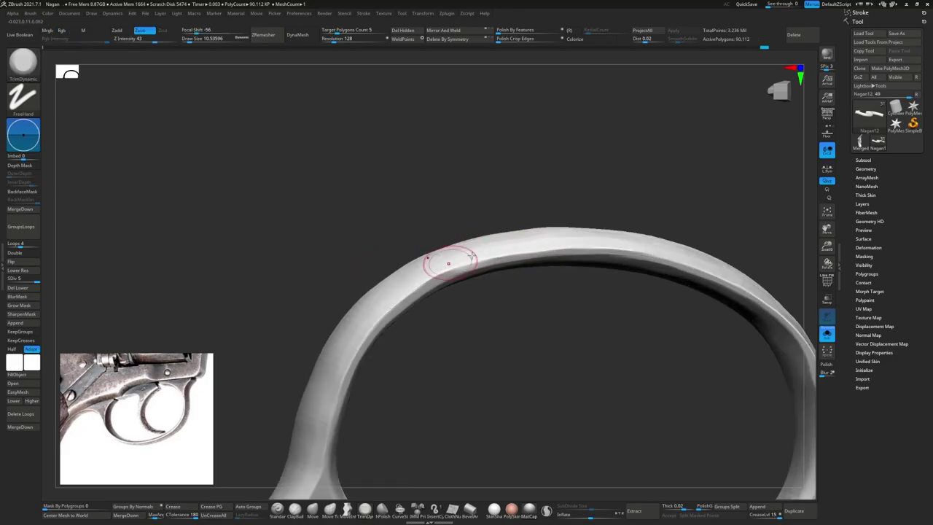
{"action": "mouse_move", "coordinate": [369, 306]}
{"action": "right_mouse_down"}
{"action": "mouse_move", "coordinate": [452, 337]}
{"action": "mouse_move", "coordinate": [368, 193]}
{"action": "mouse_move", "coordinate": [449, 237]}
{"action": "right_mouse_up"}
{"action": "key", "text": "f"}
{"action": "scroll", "coordinate": [208, 354], "scroll_direction": "down", "scroll_amount": 3}
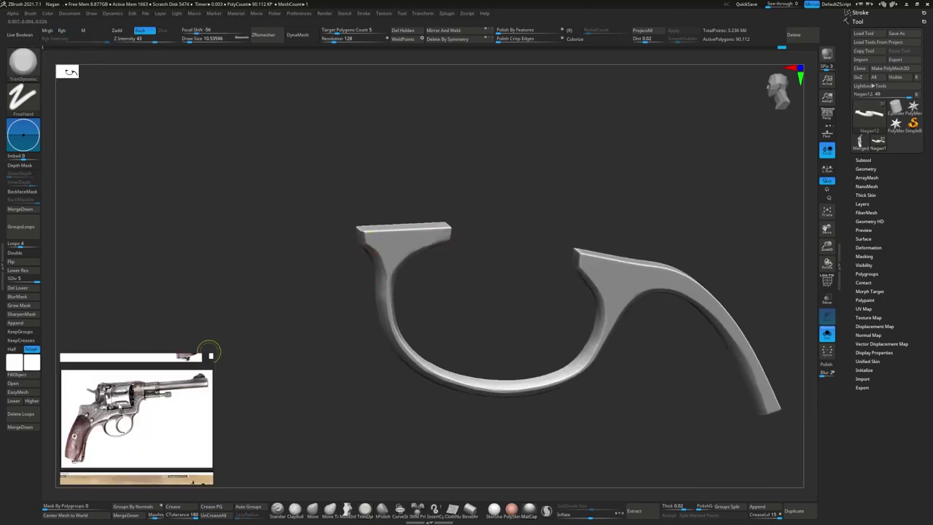
{"action": "scroll", "coordinate": [208, 352], "scroll_direction": "up", "scroll_amount": 5}
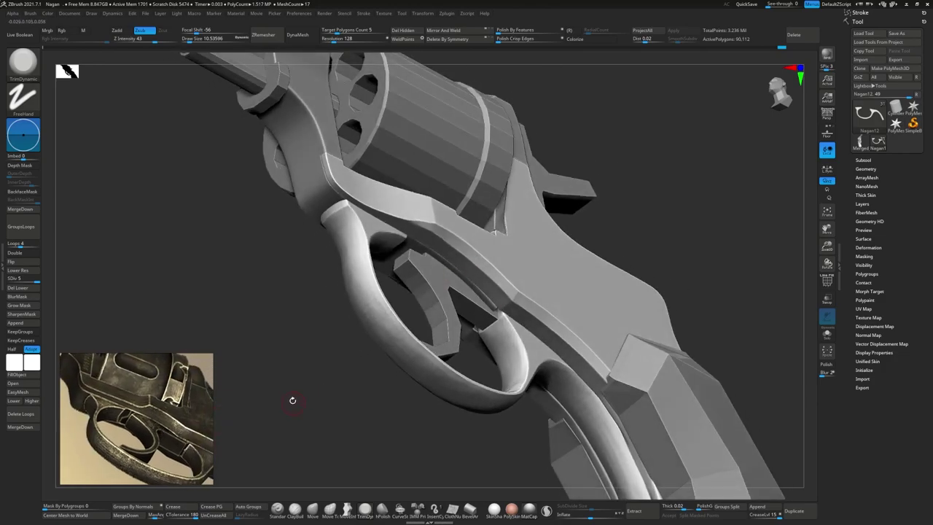
- Select the trigger subtool and orbit around it to inspect it against the frame
{"action": "left_click_drag", "start_coordinate": [422, 313], "coordinate": [427, 260]}
{"action": "left_click", "coordinate": [427, 260], "text": "alt"}
{"action": "key", "text": "w"}
{"action": "mouse_move", "coordinate": [354, 260]}
{"action": "left_mouse_down"}
{"action": "mouse_move", "coordinate": [386, 327]}
{"action": "mouse_move", "coordinate": [350, 313]}
{"action": "mouse_move", "coordinate": [447, 300]}
{"action": "mouse_move", "coordinate": [457, 286]}
{"action": "left_mouse_up"}
{"action": "key", "text": "q"}
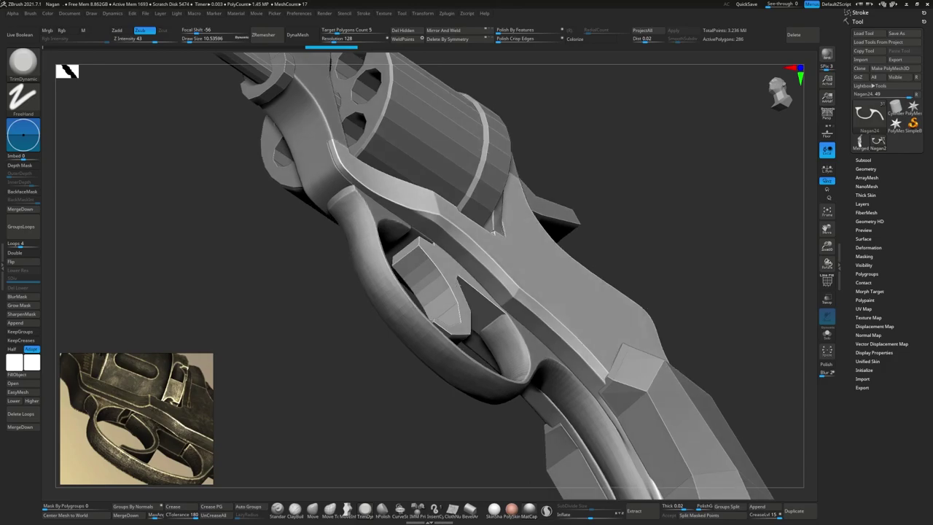
{"action": "left_click_drag", "start_coordinate": [416, 242], "coordinate": [392, 294]}
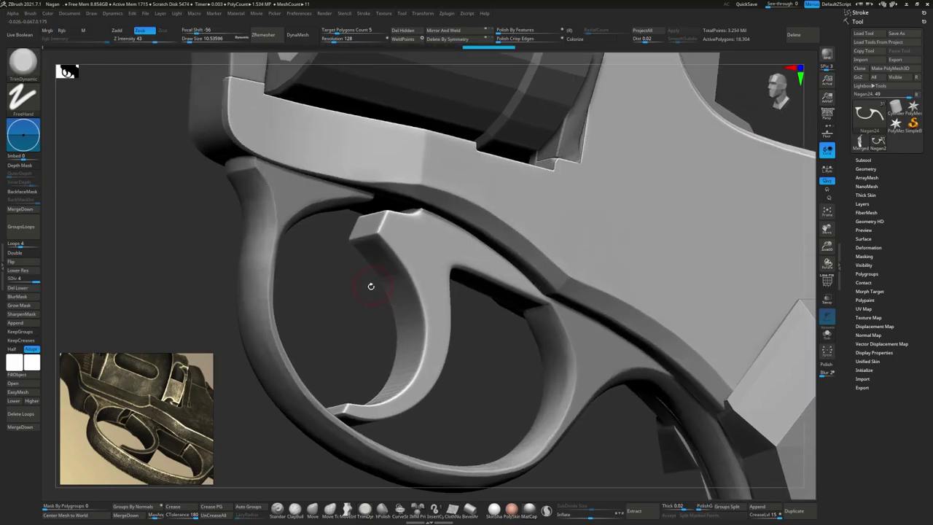
{"action": "left_click_drag", "start_coordinate": [387, 484], "coordinate": [368, 278]}
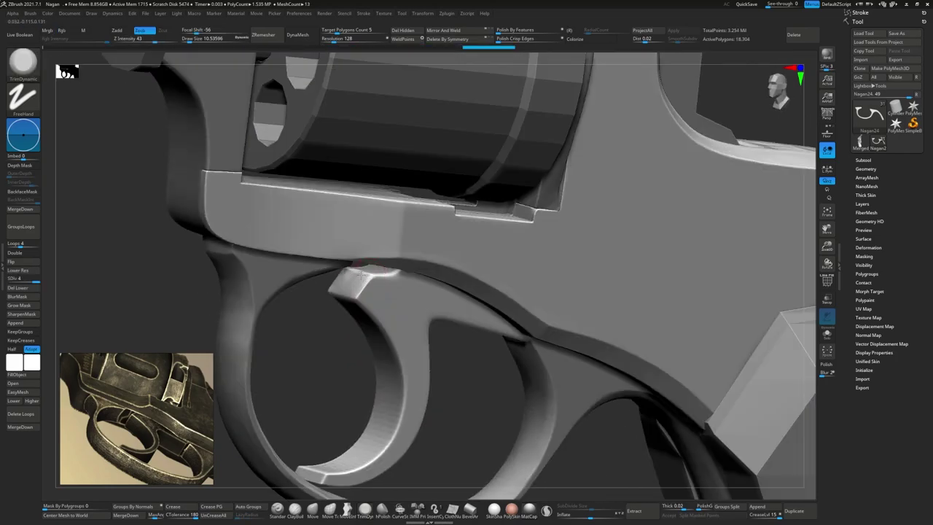
{"action": "left_click_drag", "start_coordinate": [347, 284], "coordinate": [363, 277]}
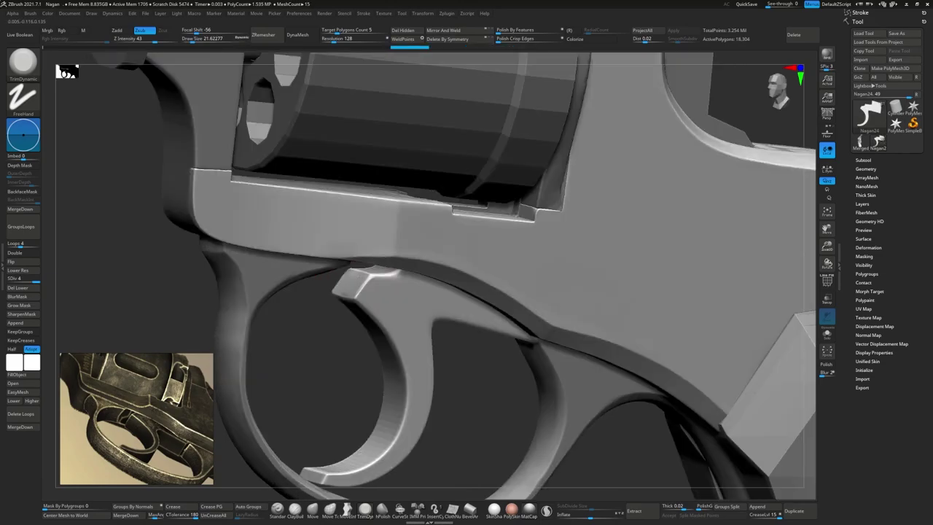
- Choose the hPolish brush with Dots stroke for polishing the trigger's edges
{"action": "key", "text": "b"}
{"action": "key", "text": "h"}
{"action": "key", "text": "p"}
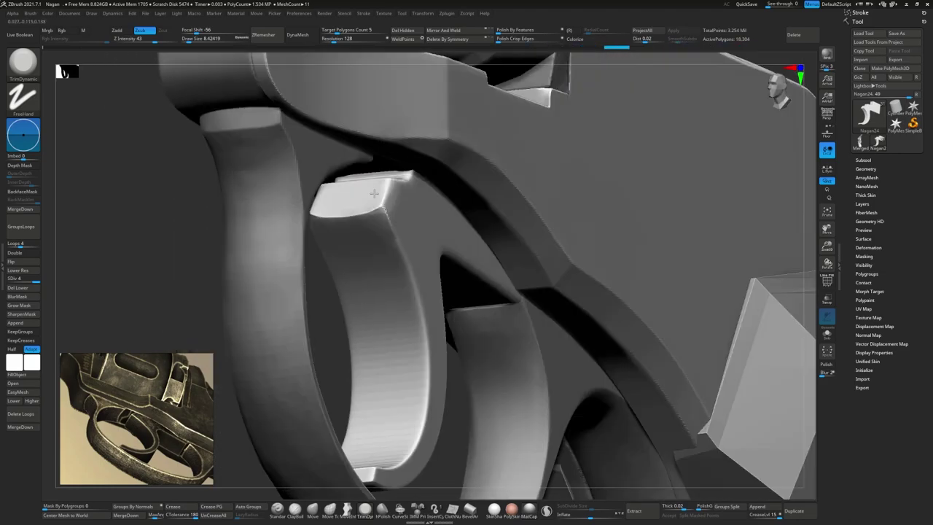
{"action": "left_click", "coordinate": [382, 508]}
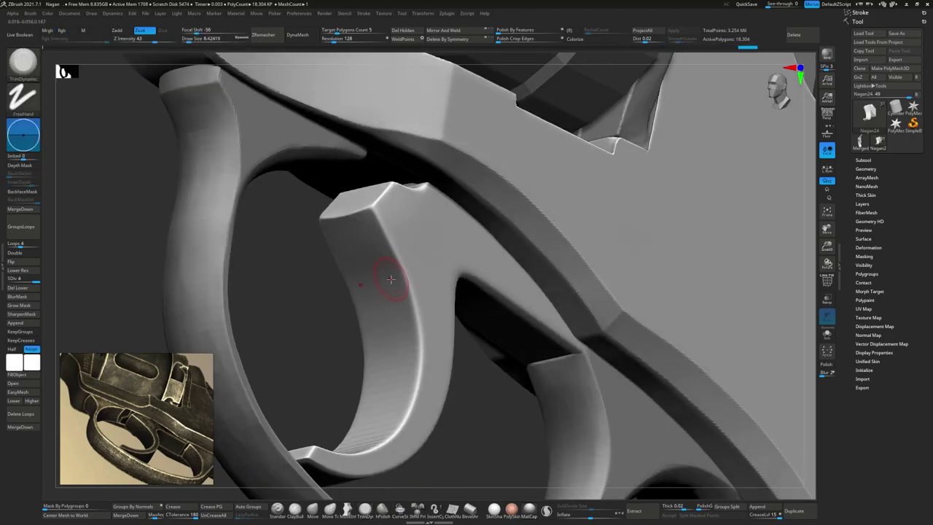
{"action": "left_click_drag", "start_coordinate": [390, 279], "coordinate": [356, 256]}
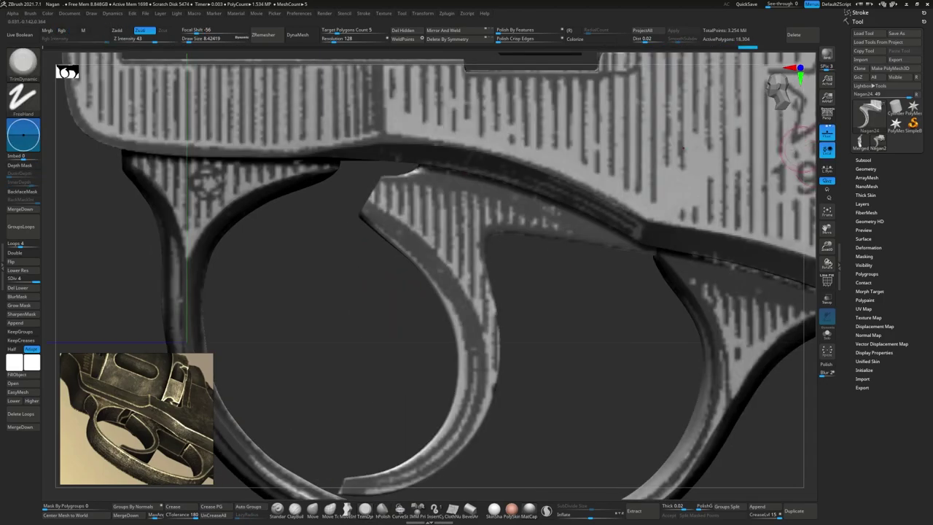
- Pull the trigger's upper-left corner up and its lower tip outward, then raise subdivisions
{"action": "left_click_drag", "start_coordinate": [363, 204], "coordinate": [371, 173]}
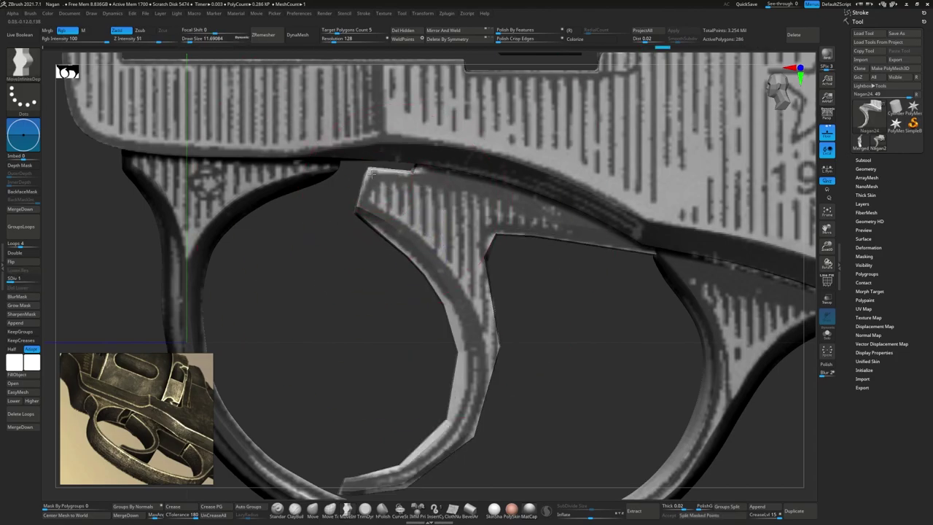
{"action": "key", "text": "d"}
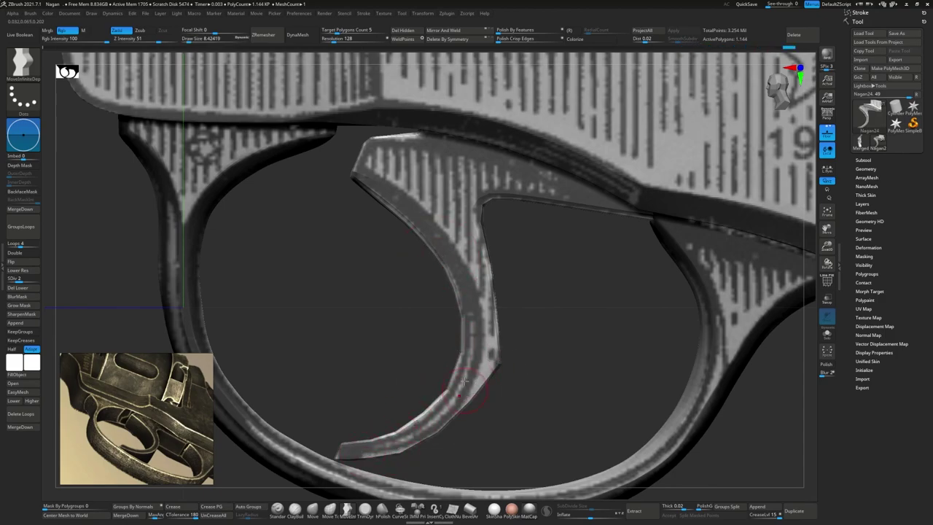
{"action": "left_click_drag", "start_coordinate": [466, 381], "coordinate": [489, 420]}
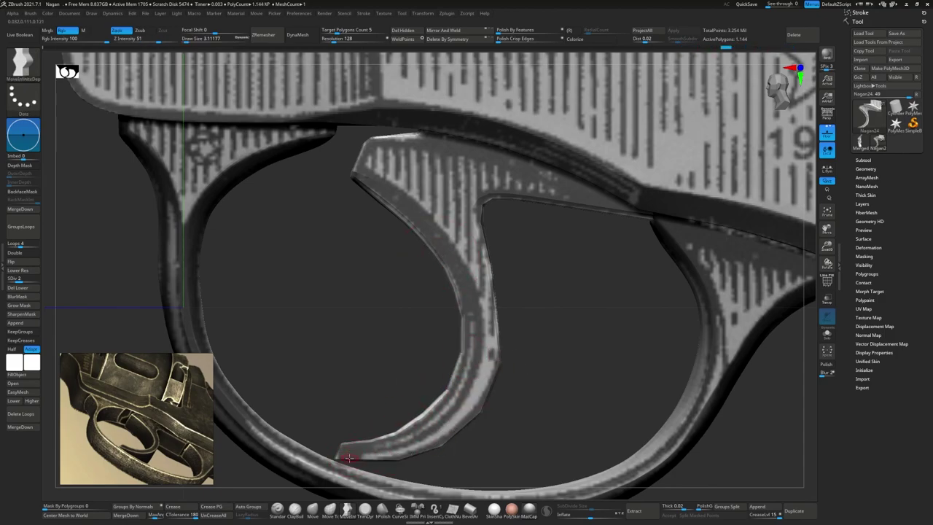
{"action": "left_click_drag", "start_coordinate": [492, 307], "coordinate": [510, 313]}
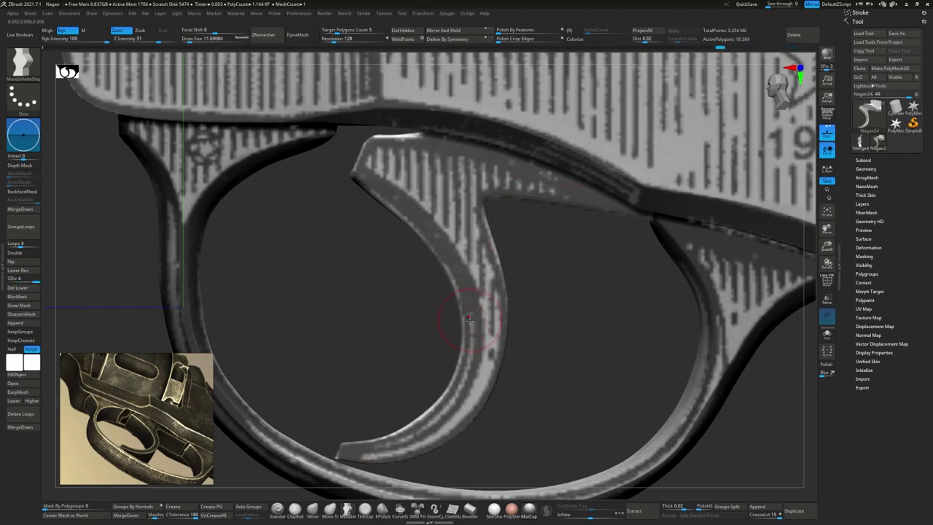
{"action": "key", "text": "d"}
{"action": "key", "text": "d"}
{"action": "right_click_drag", "start_coordinate": [470, 344], "coordinate": [458, 319]}
- Solo the trigger and flatten areas on its inner face with TrimDynamic
{"action": "key", "text": "b"}
{"action": "key", "text": "t"}
{"action": "key", "text": "d"}
{"action": "left_click", "coordinate": [826, 333]}
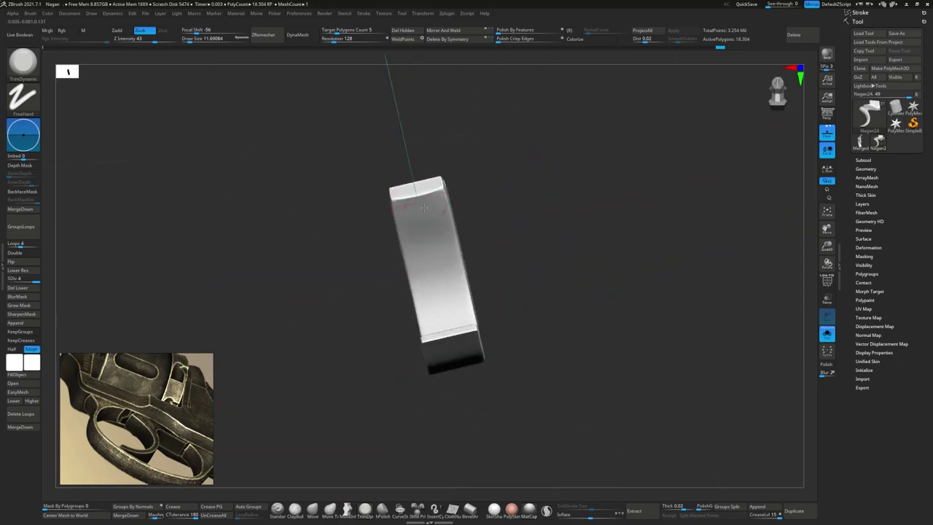
{"action": "left_click_drag", "start_coordinate": [458, 319], "coordinate": [416, 357]}
{"action": "right_click_drag", "start_coordinate": [415, 357], "coordinate": [445, 313]}
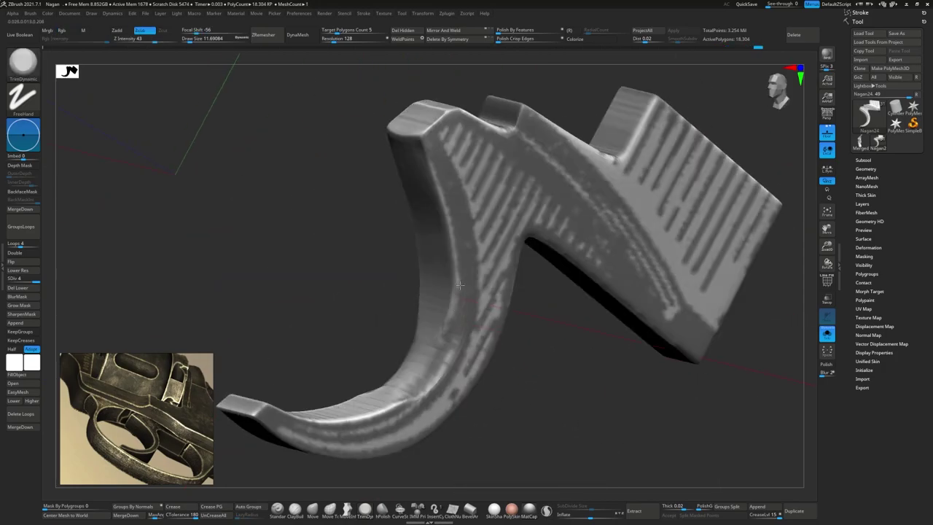
{"action": "left_click_drag", "start_coordinate": [444, 320], "coordinate": [448, 295]}
- Smooth away the dent along the trigger's channel side, orbiting to check its profile
{"action": "right_click_drag", "start_coordinate": [448, 295], "coordinate": [449, 299]}
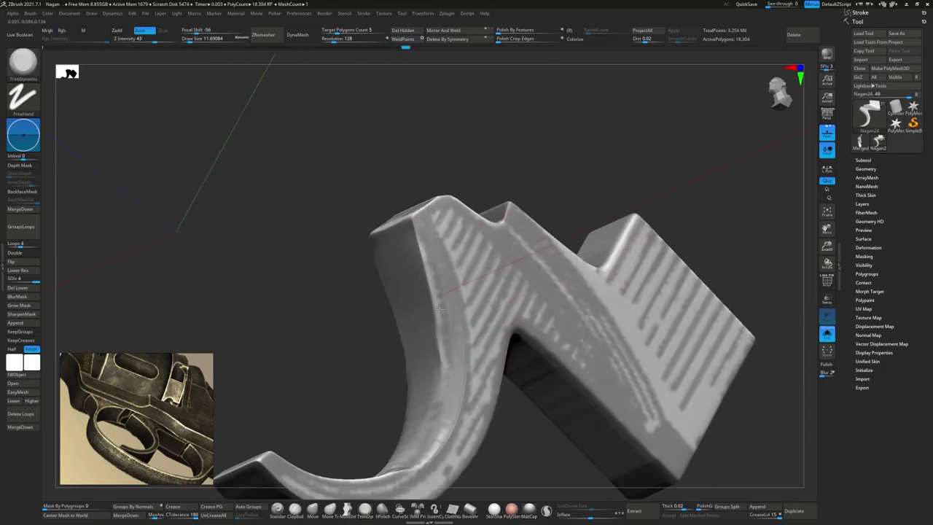
{"action": "right_click_drag", "start_coordinate": [428, 233], "coordinate": [434, 265]}
{"action": "mouse_move", "coordinate": [437, 378]}
{"action": "right_mouse_down"}
{"action": "mouse_move", "coordinate": [357, 370]}
{"action": "mouse_move", "coordinate": [341, 395]}
{"action": "mouse_move", "coordinate": [307, 382]}
{"action": "right_mouse_up"}
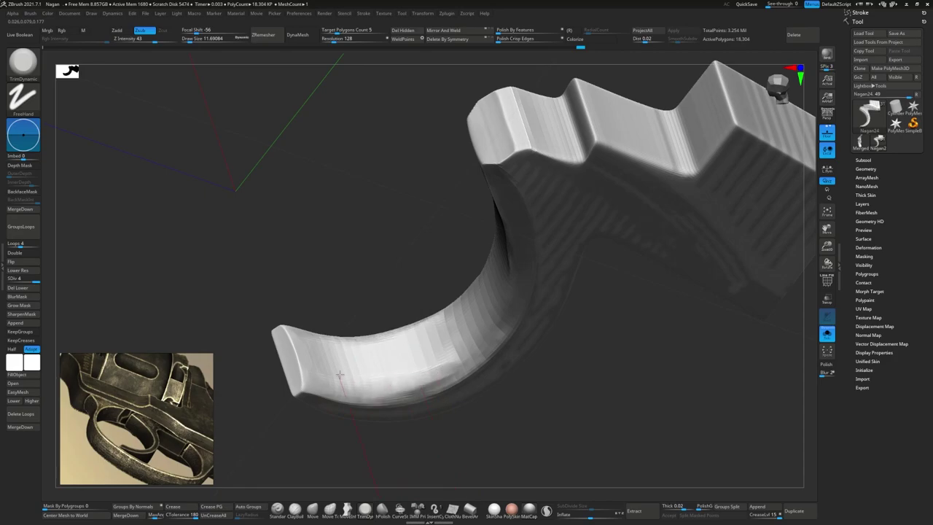
{"action": "mouse_move", "coordinate": [380, 394]}
{"action": "right_mouse_down"}
{"action": "mouse_move", "coordinate": [454, 358]}
{"action": "mouse_move", "coordinate": [510, 298]}
{"action": "right_mouse_up"}
{"action": "left_click_drag", "start_coordinate": [521, 270], "coordinate": [533, 209], "text": "shift"}
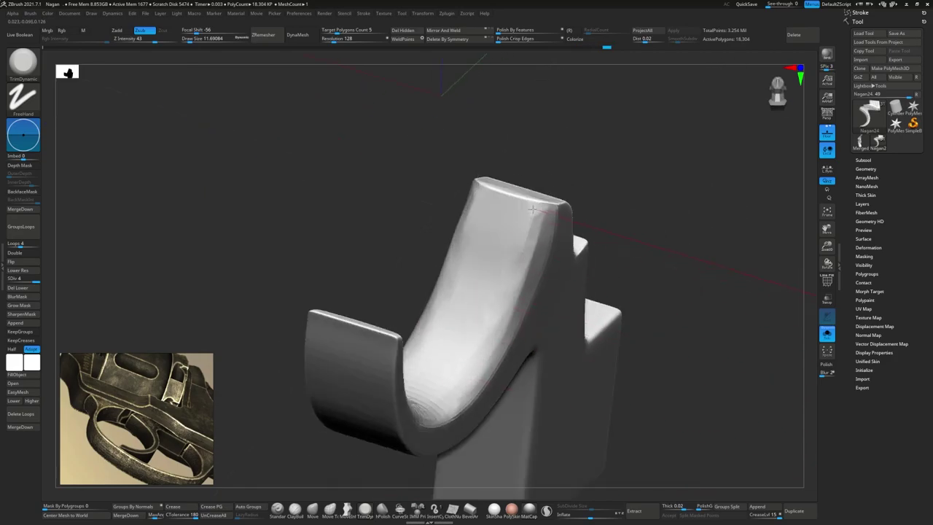
{"action": "mouse_move", "coordinate": [532, 244]}
{"action": "right_mouse_down"}
{"action": "mouse_move", "coordinate": [503, 255]}
{"action": "mouse_move", "coordinate": [474, 299]}
{"action": "right_mouse_up"}
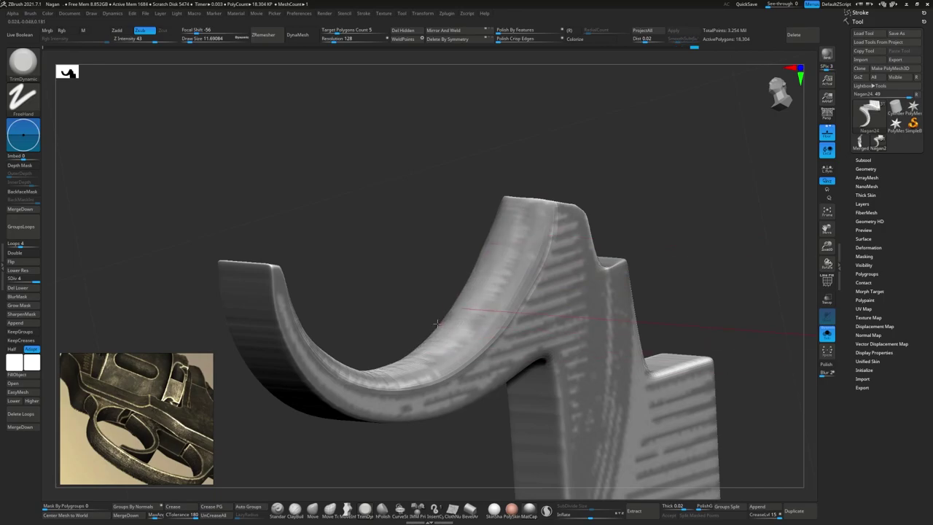
{"action": "right_click_drag", "start_coordinate": [524, 218], "coordinate": [309, 391]}
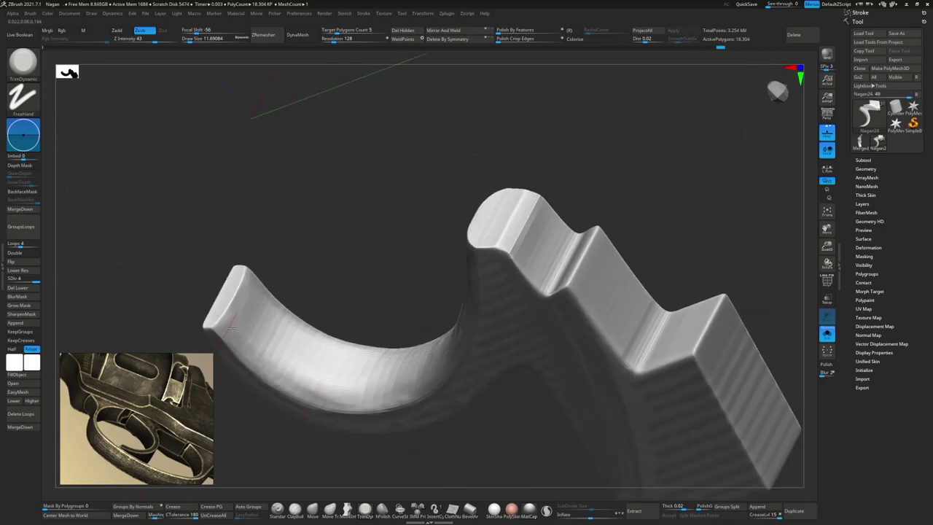
{"action": "right_click_drag", "start_coordinate": [232, 329], "coordinate": [348, 345]}
{"action": "mouse_move", "coordinate": [401, 361]}
{"action": "right_mouse_down"}
{"action": "mouse_move", "coordinate": [446, 329]}
{"action": "mouse_move", "coordinate": [538, 310]}
{"action": "mouse_move", "coordinate": [530, 346]}
{"action": "mouse_move", "coordinate": [491, 313]}
{"action": "mouse_move", "coordinate": [546, 320]}
{"action": "right_mouse_up"}
{"action": "mouse_move", "coordinate": [429, 378]}
{"action": "right_mouse_down"}
{"action": "mouse_move", "coordinate": [365, 350]}
{"action": "mouse_move", "coordinate": [515, 333]}
{"action": "mouse_move", "coordinate": [537, 358]}
{"action": "mouse_move", "coordinate": [370, 356]}
{"action": "mouse_move", "coordinate": [447, 343]}
{"action": "mouse_move", "coordinate": [337, 354]}
{"action": "mouse_move", "coordinate": [449, 300]}
{"action": "mouse_move", "coordinate": [504, 325]}
{"action": "mouse_move", "coordinate": [535, 300]}
{"action": "right_mouse_up"}
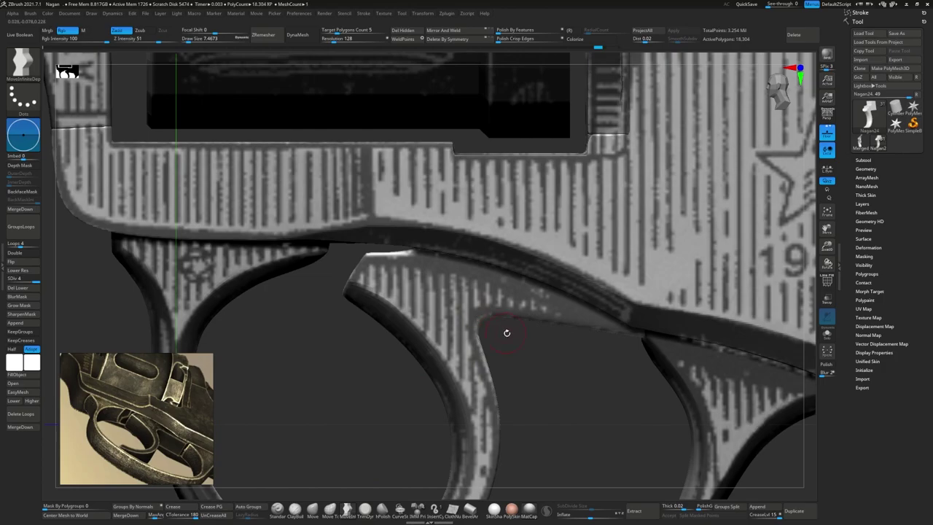
- Smooth the trigger guard's inner face with TrimDynamic, then frame the full revolver in side view
{"action": "mouse_move", "coordinate": [507, 332]}
{"action": "right_mouse_down", "text": "ctrl"}
{"action": "mouse_move", "coordinate": [496, 314]}
{"action": "mouse_move", "coordinate": [476, 322]}
{"action": "right_mouse_up", "text": "ctrl"}
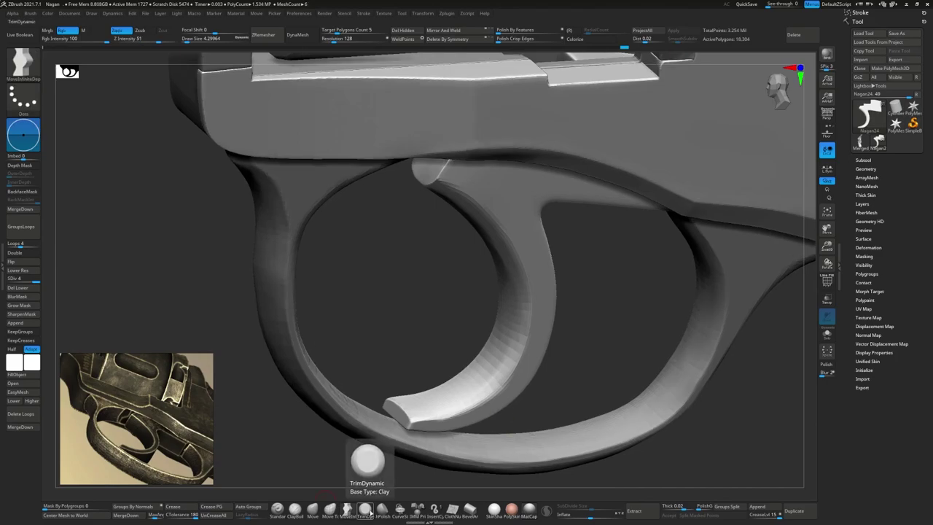
{"action": "left_click", "coordinate": [366, 508]}
{"action": "right_click_drag", "start_coordinate": [488, 393], "coordinate": [399, 386]}
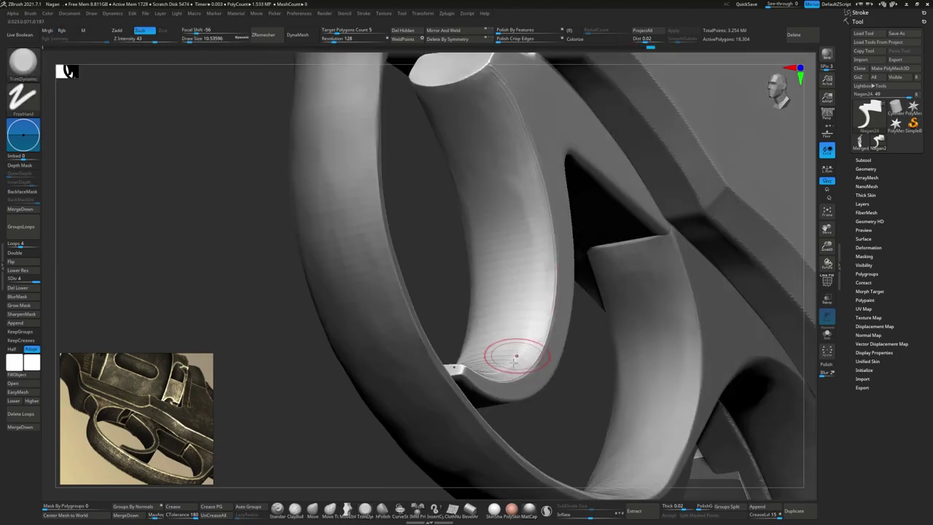
{"action": "right_click_drag", "start_coordinate": [495, 368], "coordinate": [427, 381]}
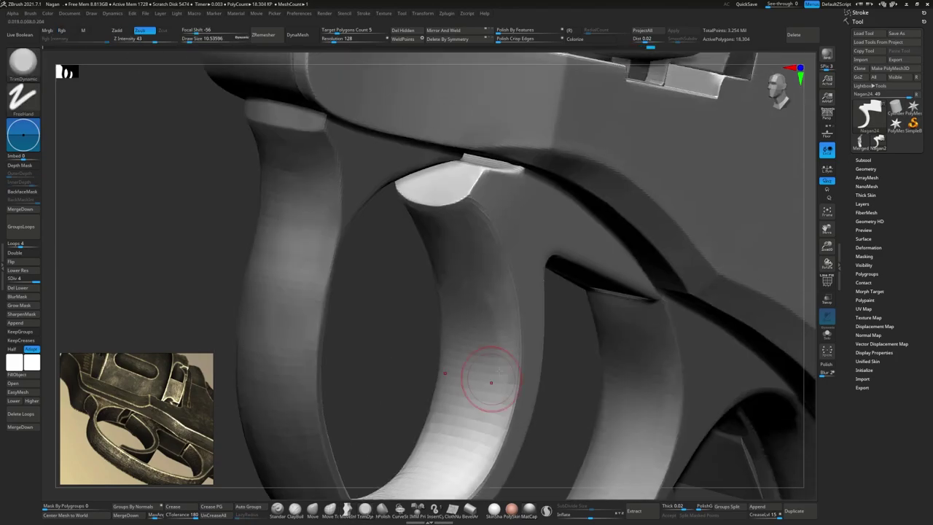
{"action": "key", "text": "f"}
{"action": "right_click_drag", "start_coordinate": [481, 277], "coordinate": [429, 289], "text": "shift"}
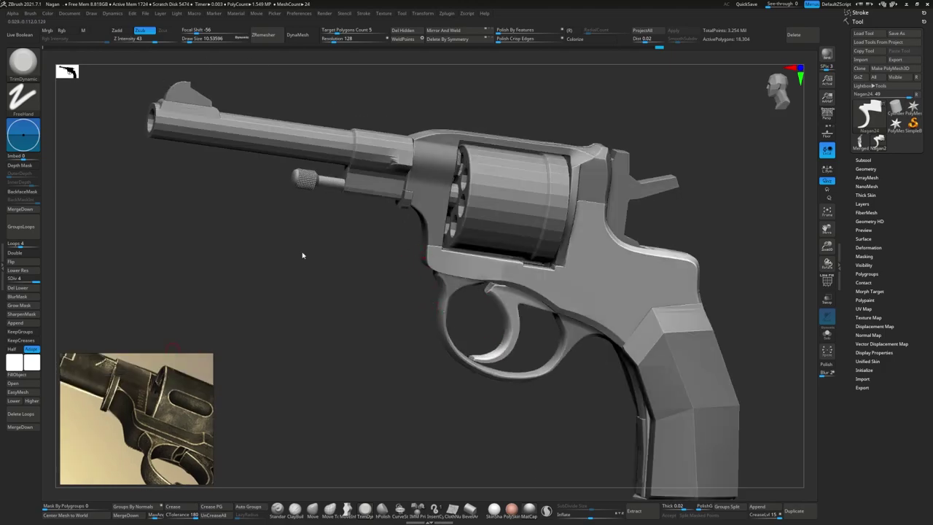